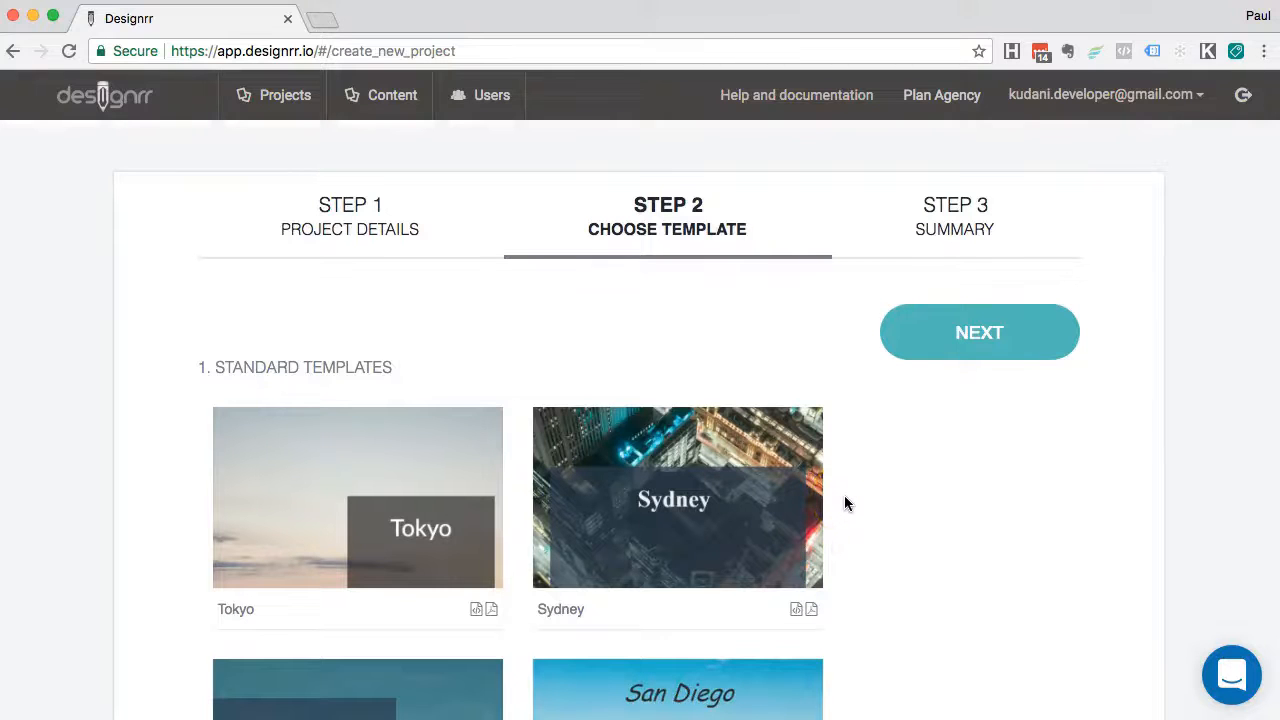
# Create the Cover1 project from the Business 14 lightbulb template and open its cover in the builder
pyautogui.scroll(-10, 845, 500)
pyautogui.scroll(-20, 845, 503)
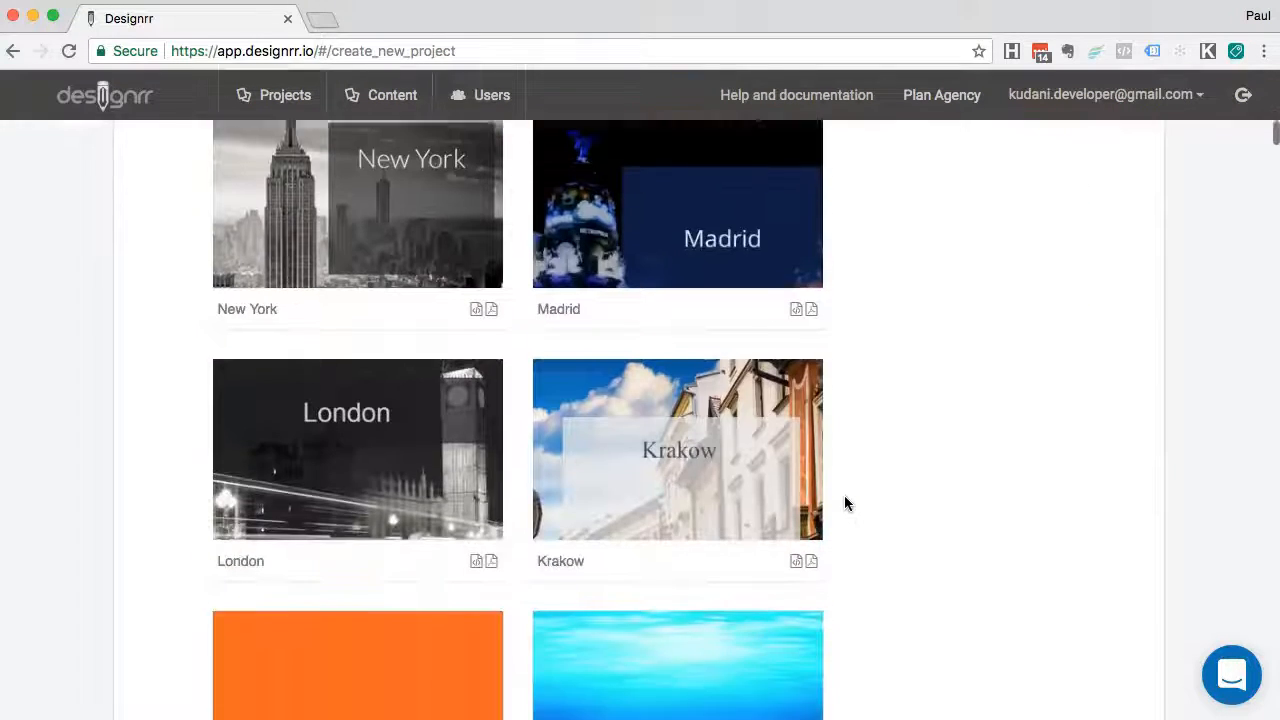
pyautogui.scroll(-12, 845, 503)
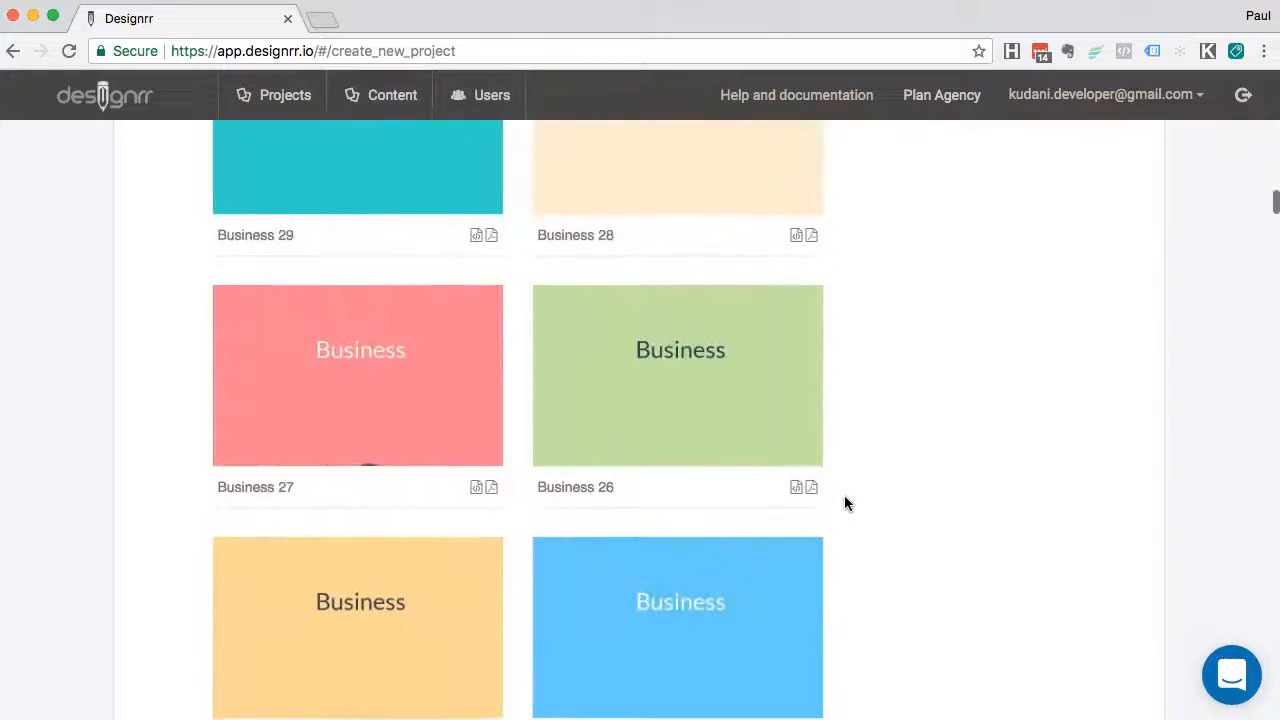
pyautogui.scroll(-10, 846, 503)
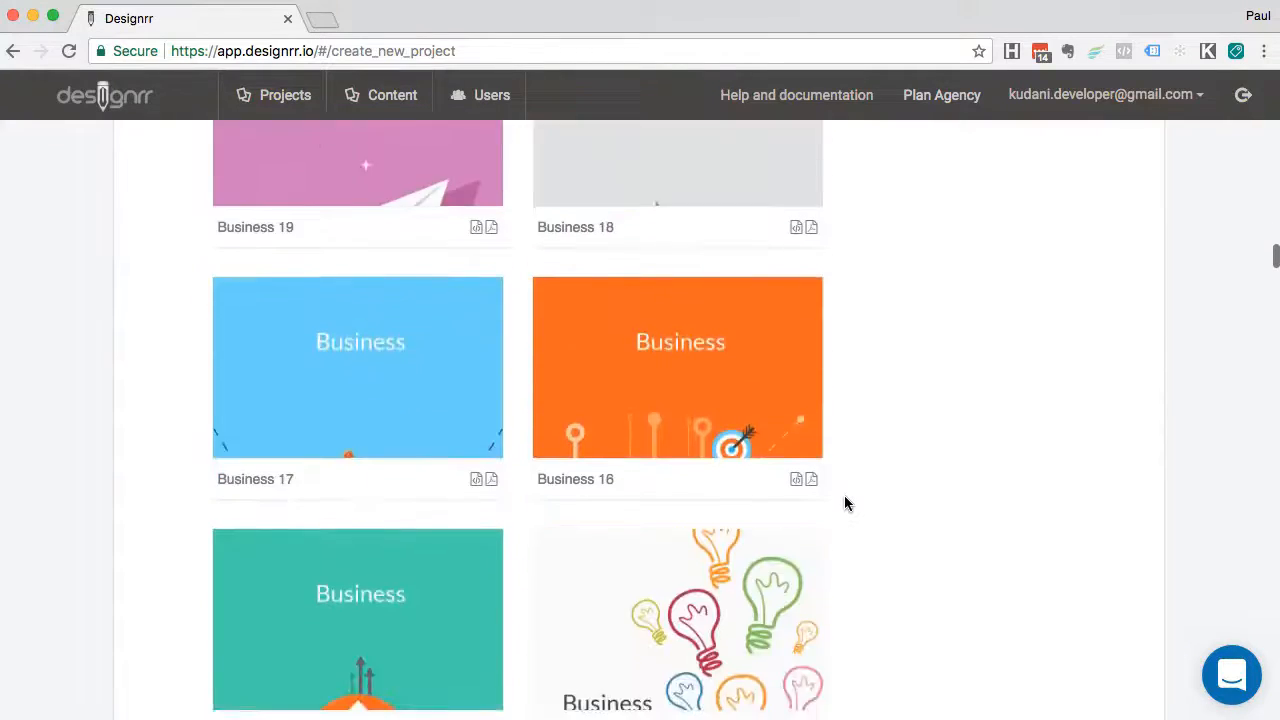
pyautogui.scroll(3, 846, 503)
pyautogui.click(690, 378)
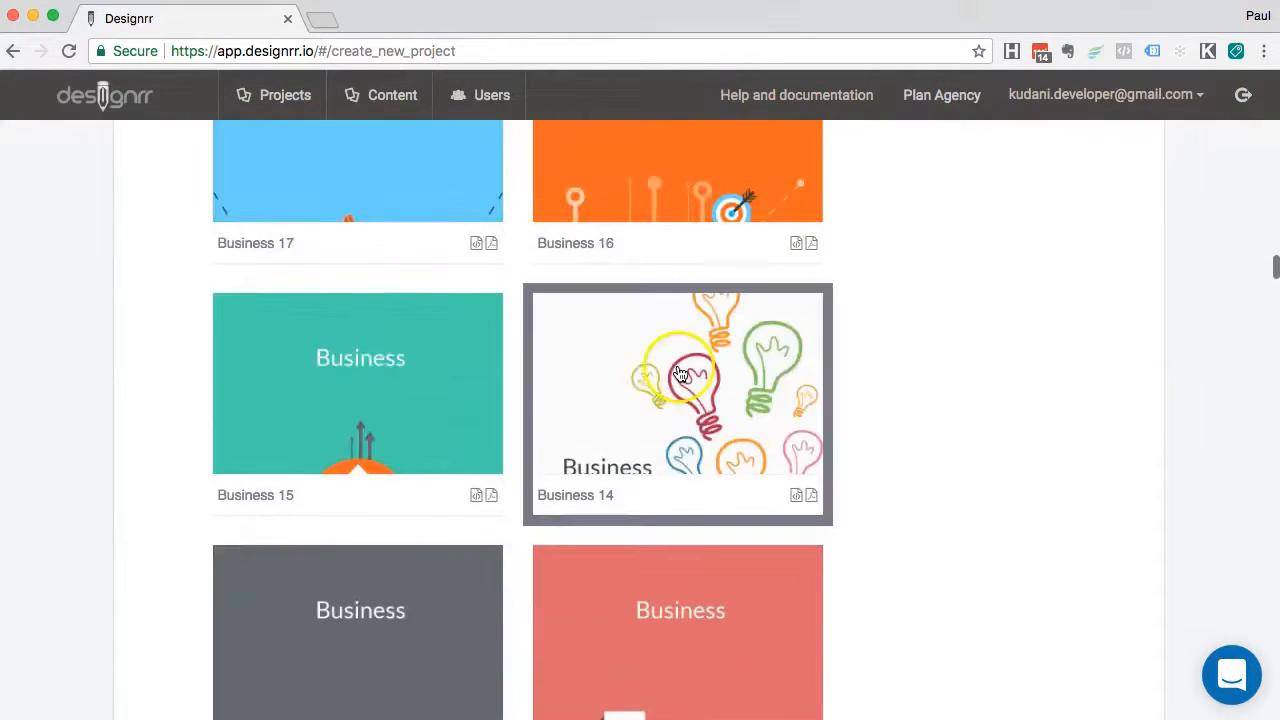
pyautogui.scroll(20, 911, 328)
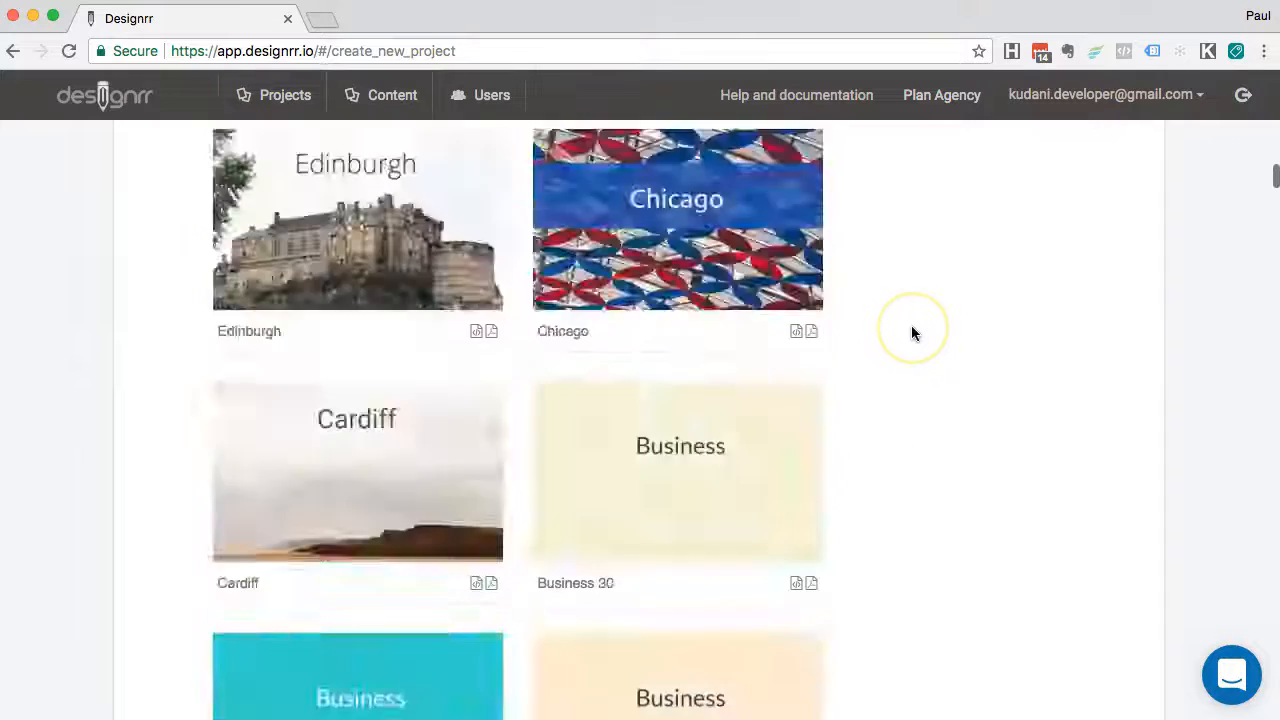
pyautogui.scroll(4, 911, 333)
pyautogui.click(960, 434)
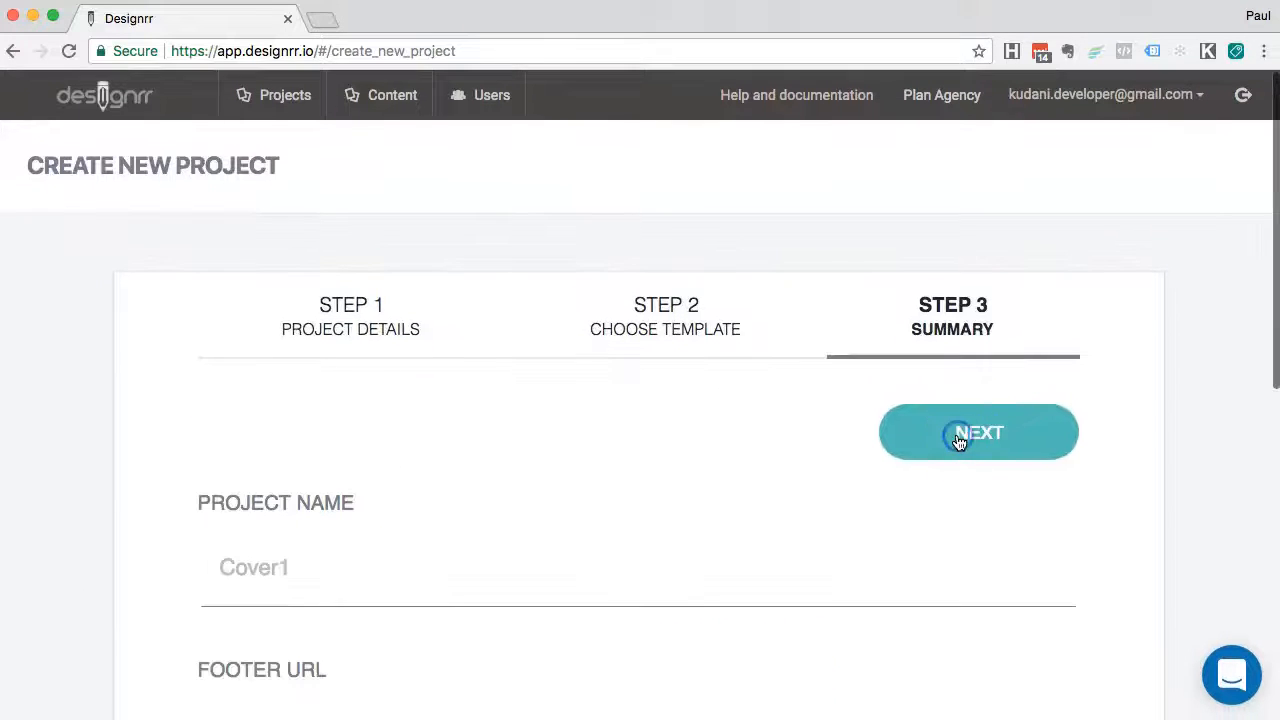
pyautogui.click(972, 437)
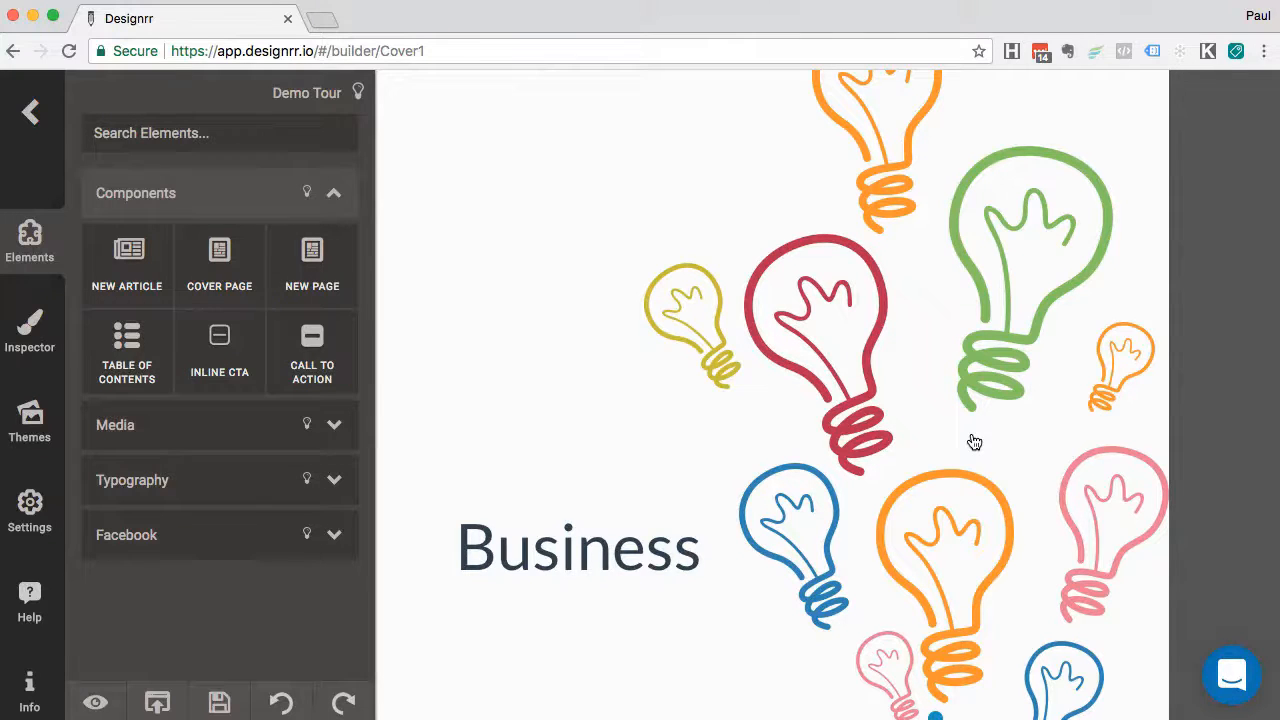
pyautogui.click(971, 433)
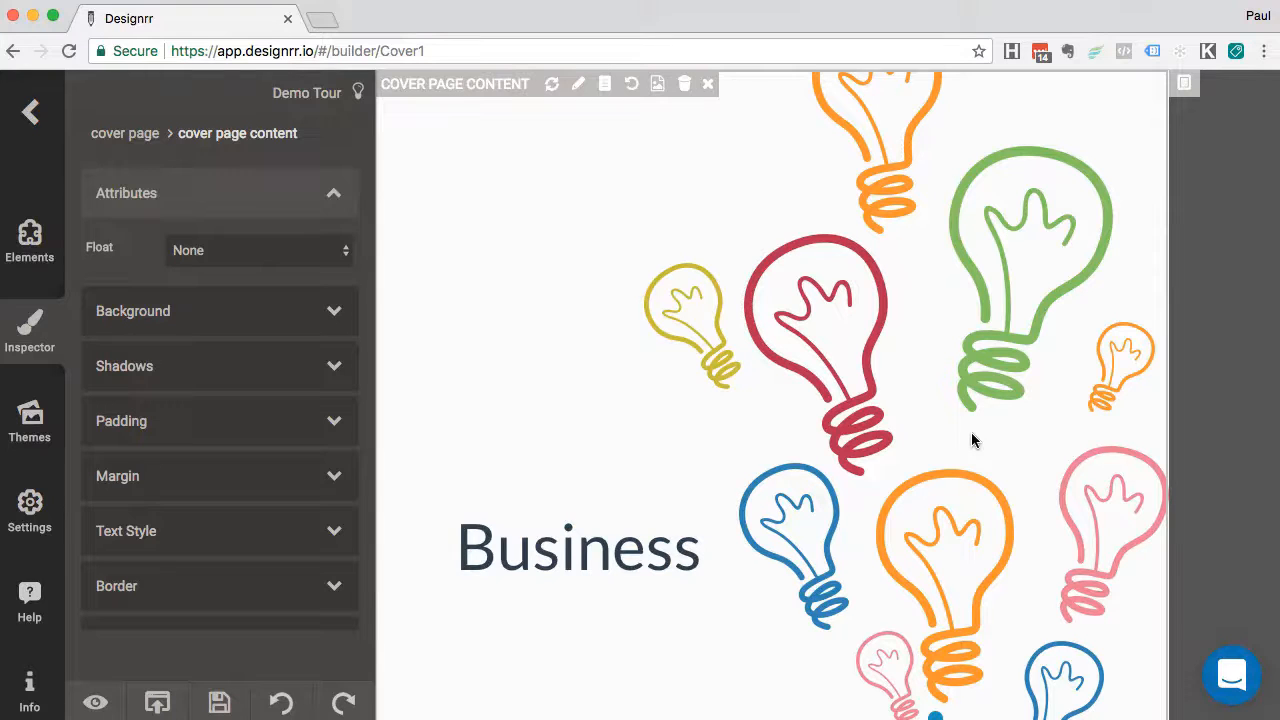
pyautogui.click(728, 345)
pyautogui.click(862, 343)
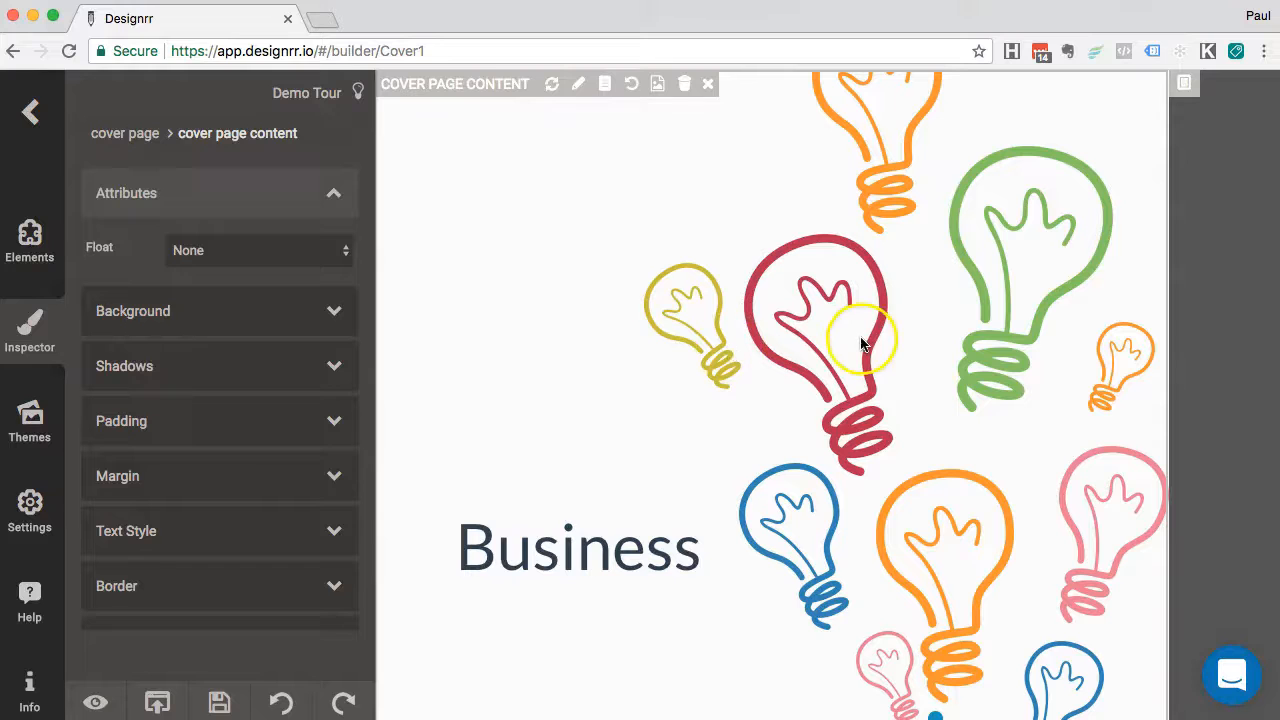
pyautogui.scroll(-7, 862, 343)
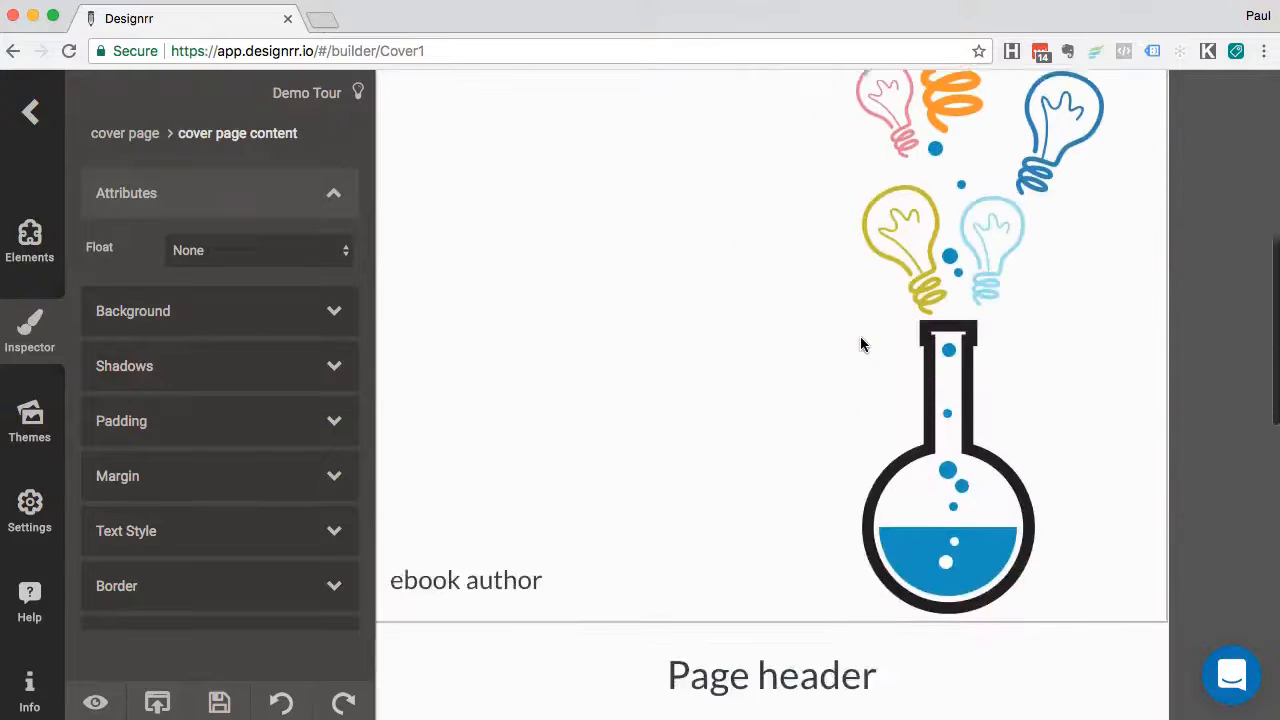
pyautogui.scroll(5, 862, 343)
pyautogui.scroll(5, 860, 345)
pyautogui.click(868, 405)
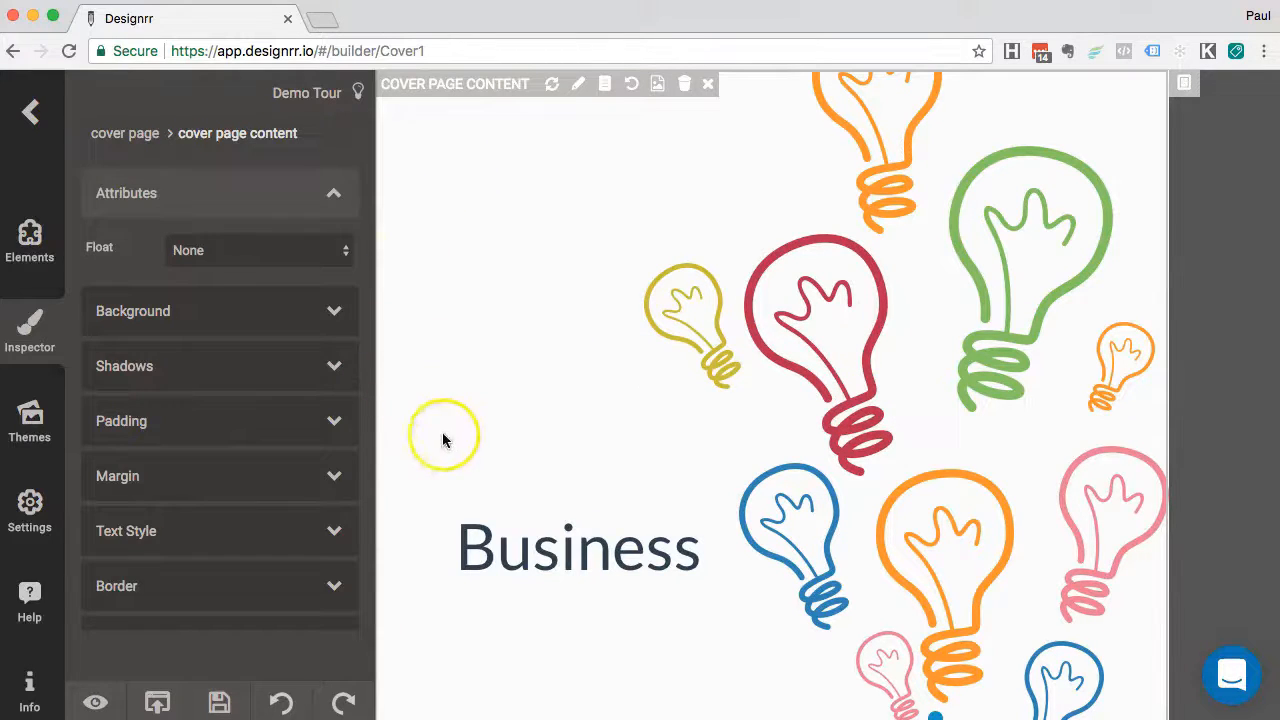
pyautogui.scroll(-1, 443, 438)
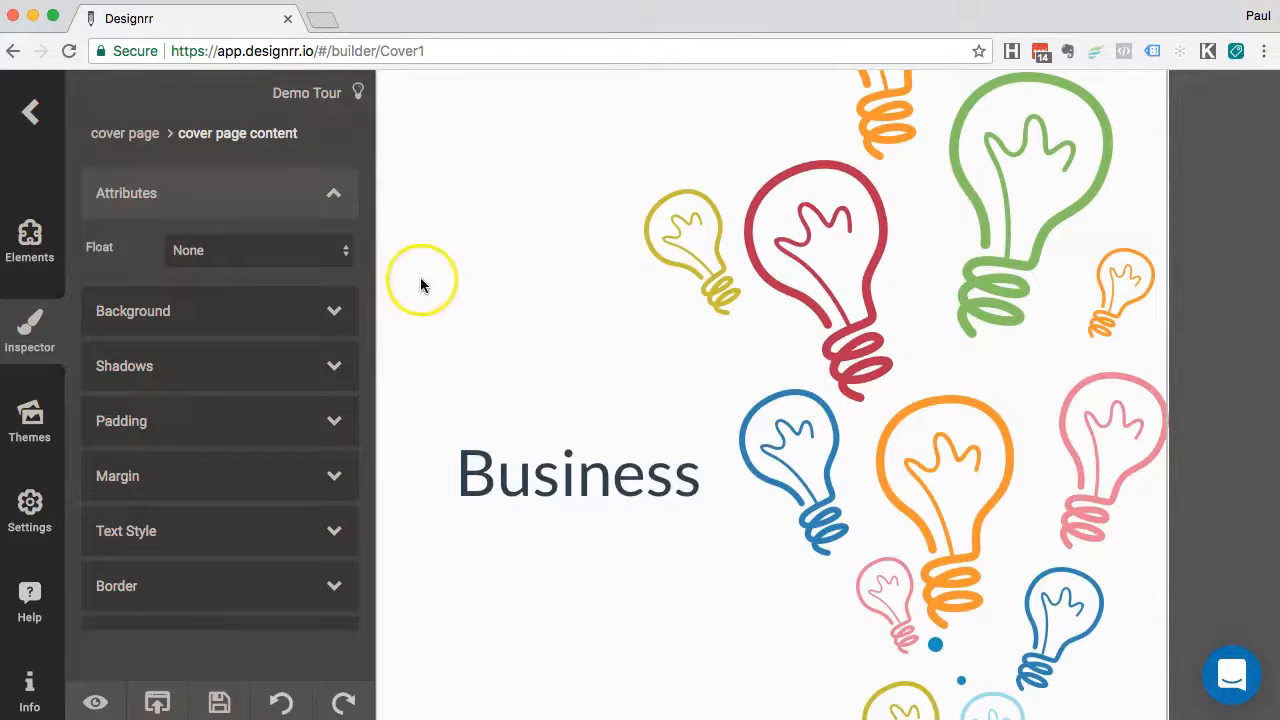
pyautogui.scroll(1, 477, 215)
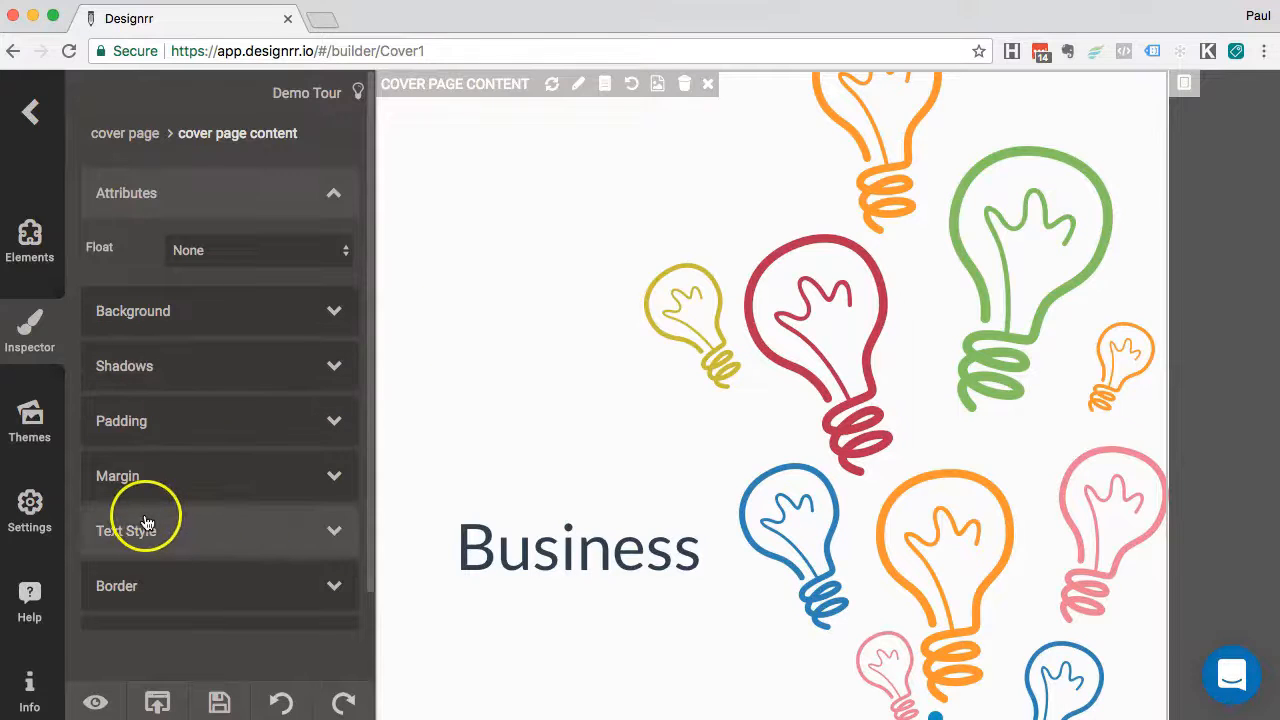
pyautogui.scroll(-1, 143, 417)
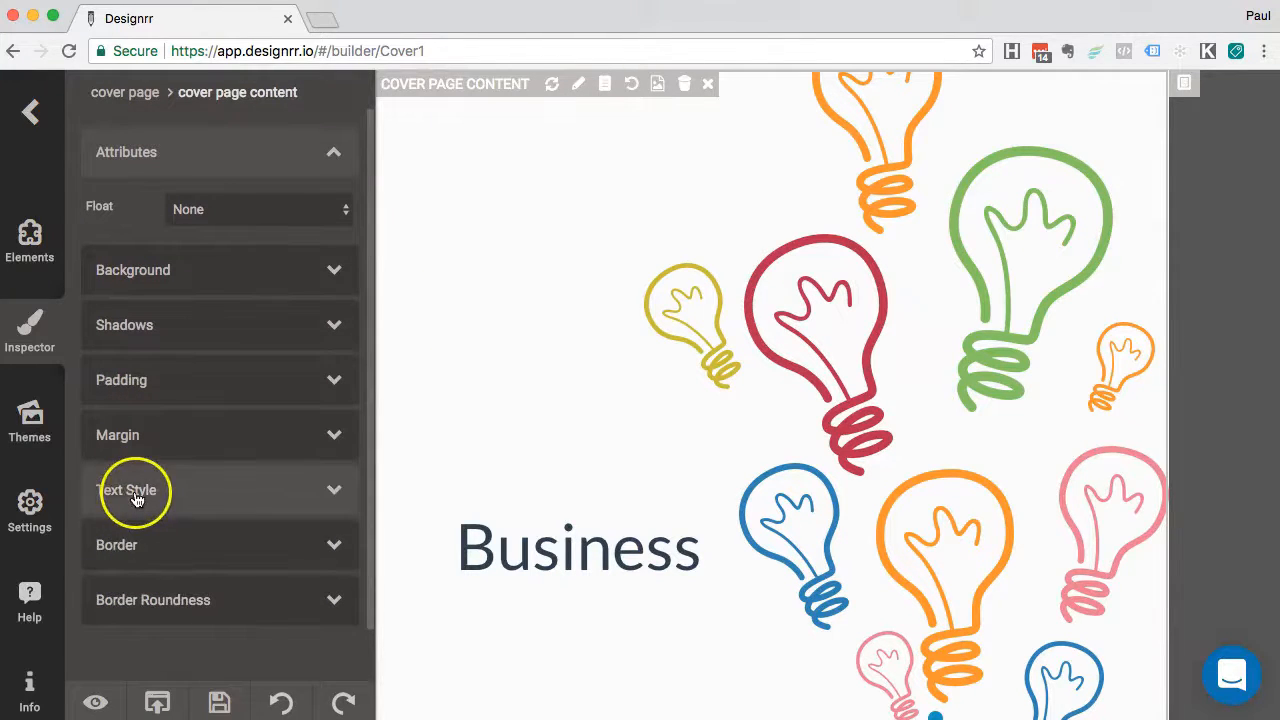
pyautogui.click(33, 230)
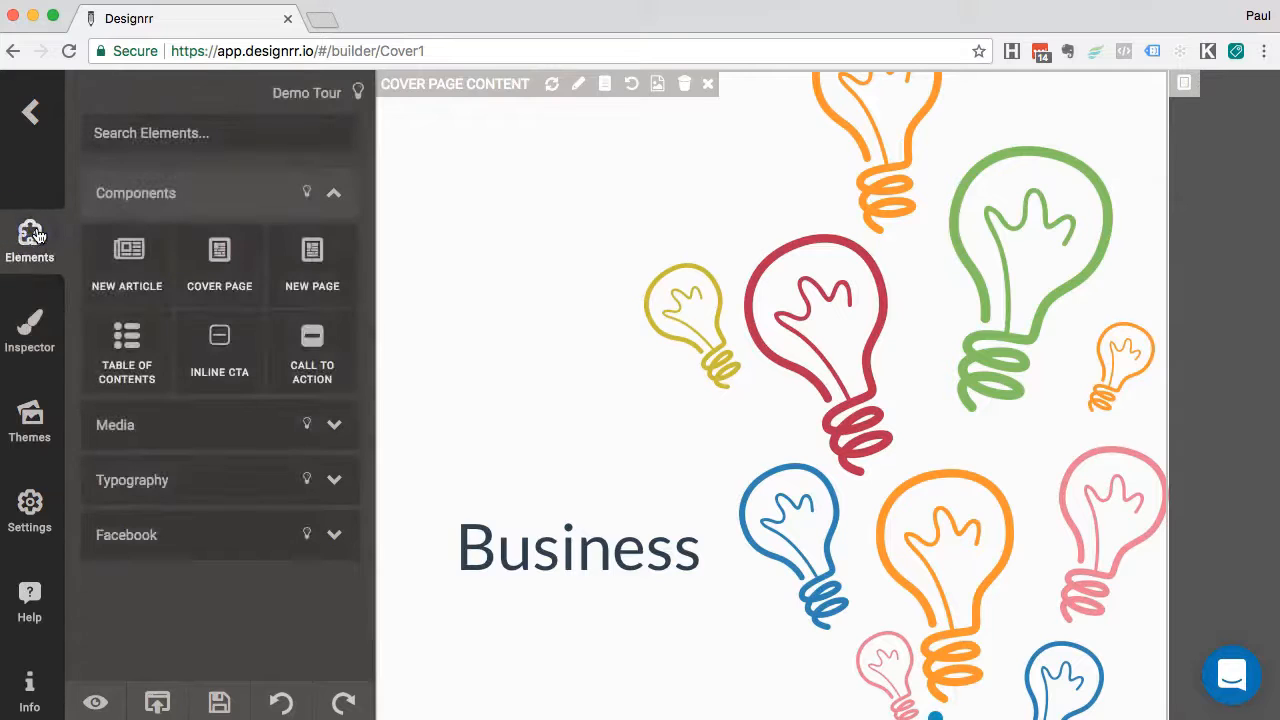
# Drop a lorem ipsum Paragraph above the Business title and color its text dark rgb(0, 47, 47)
pyautogui.click(130, 482)
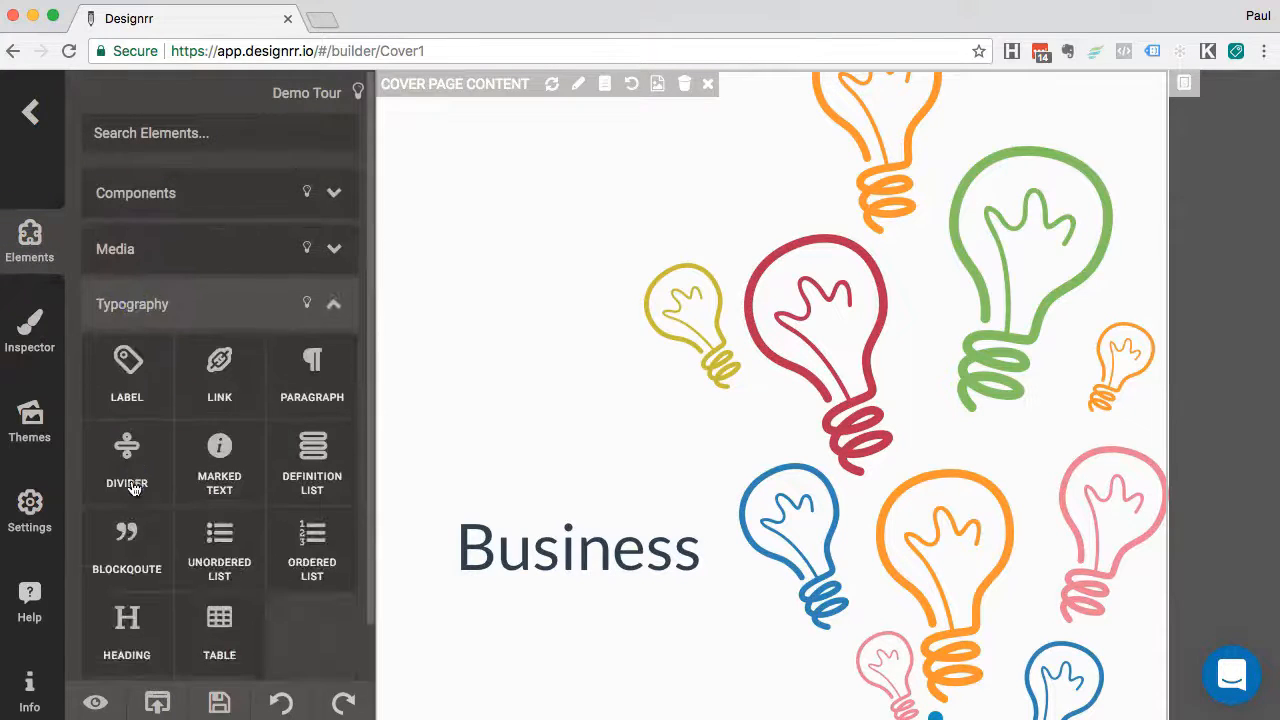
pyautogui.moveTo(308, 390); pyautogui.dragTo(411, 376)
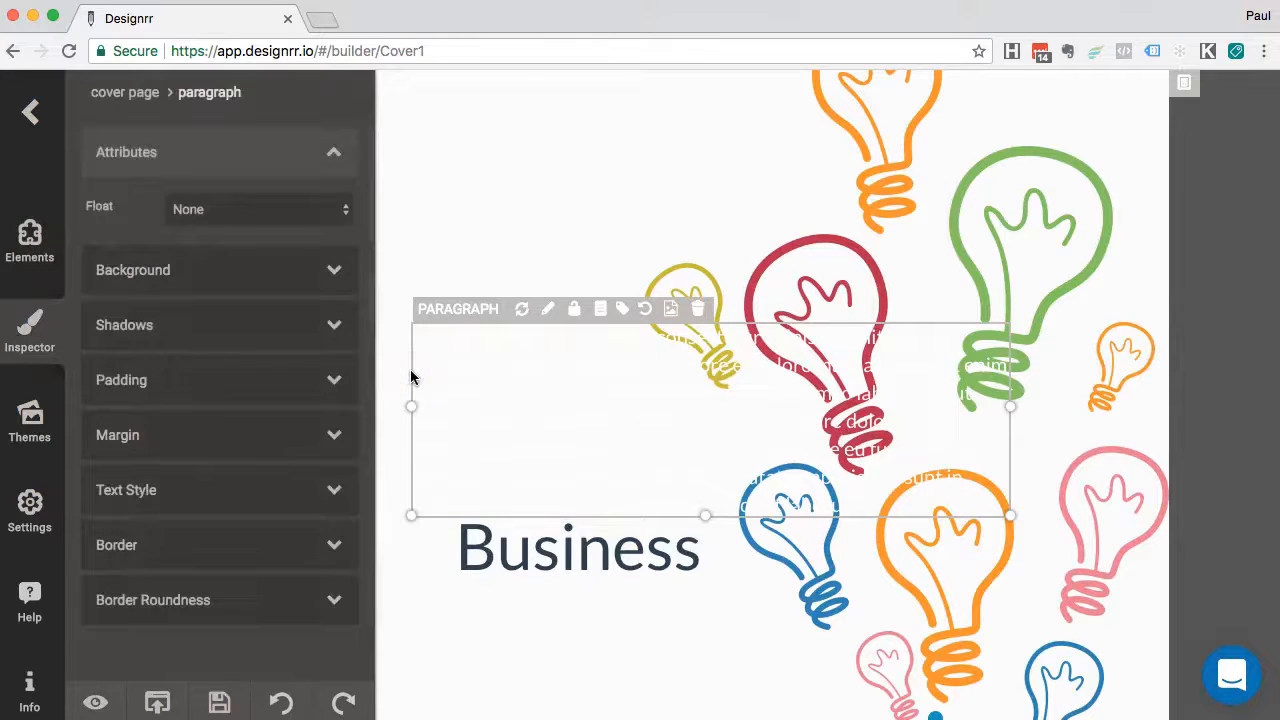
pyautogui.doubleClick(511, 390)
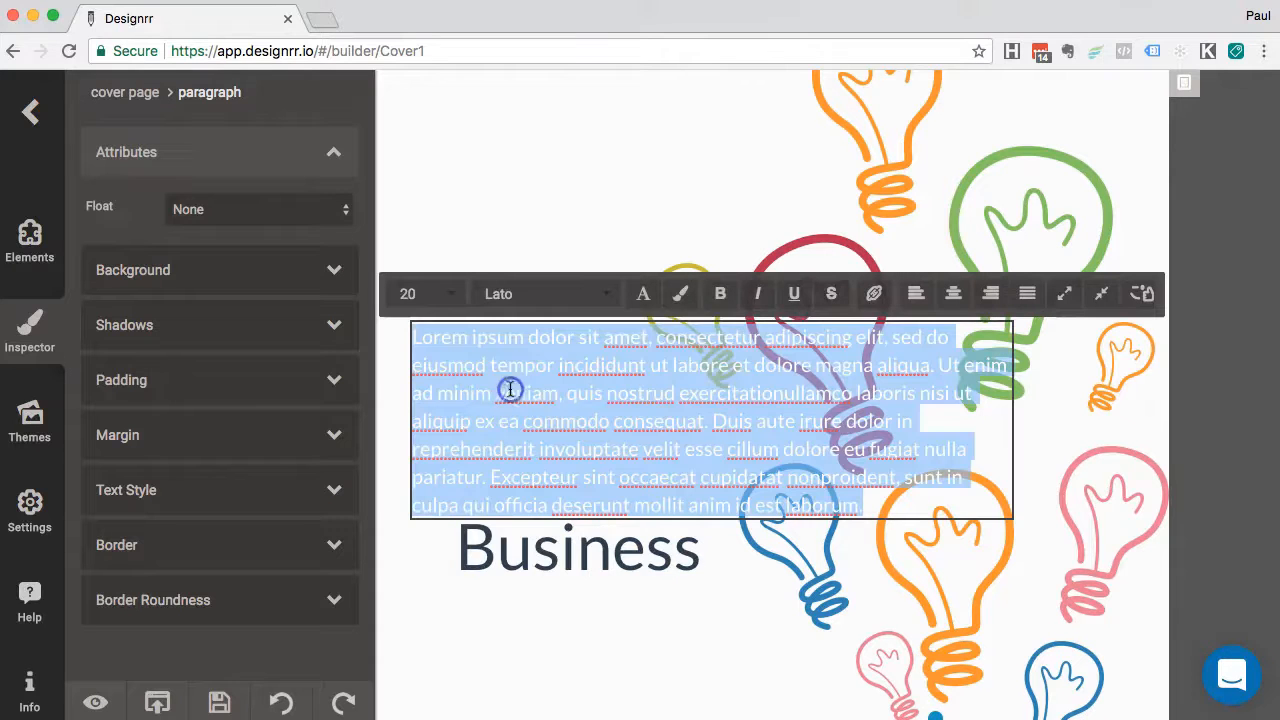
pyautogui.click(645, 293)
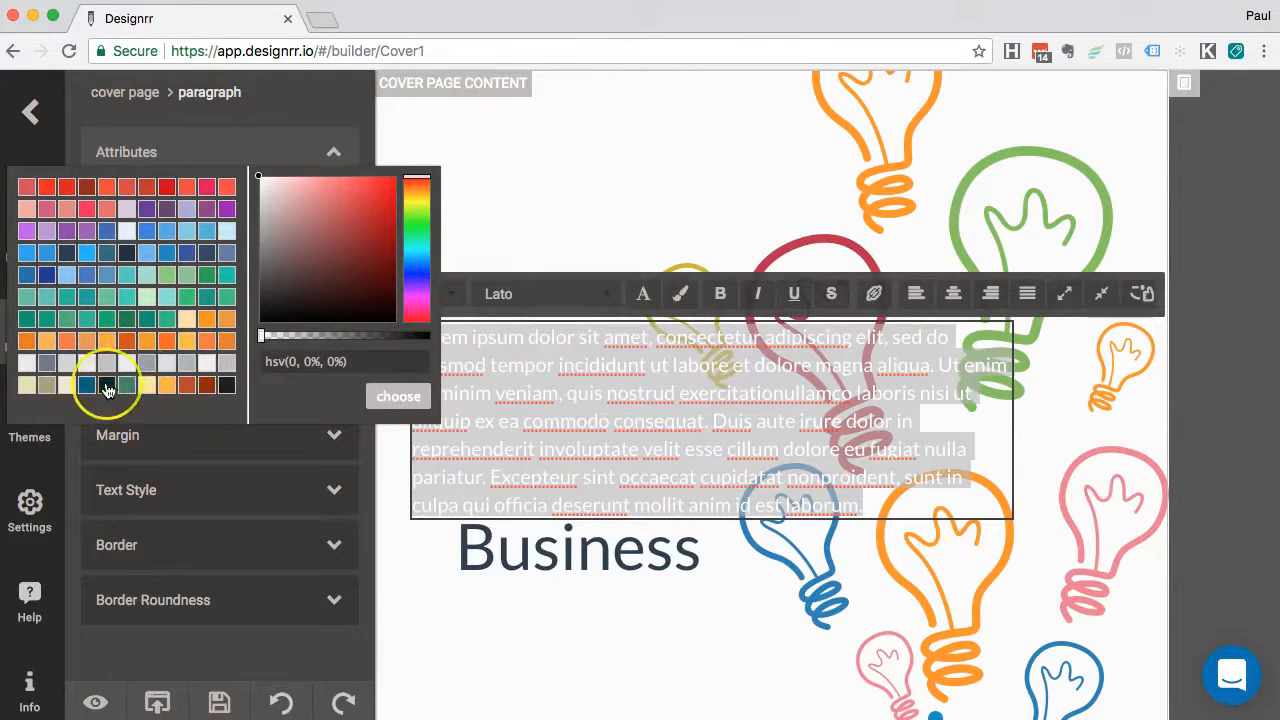
pyautogui.click(107, 389)
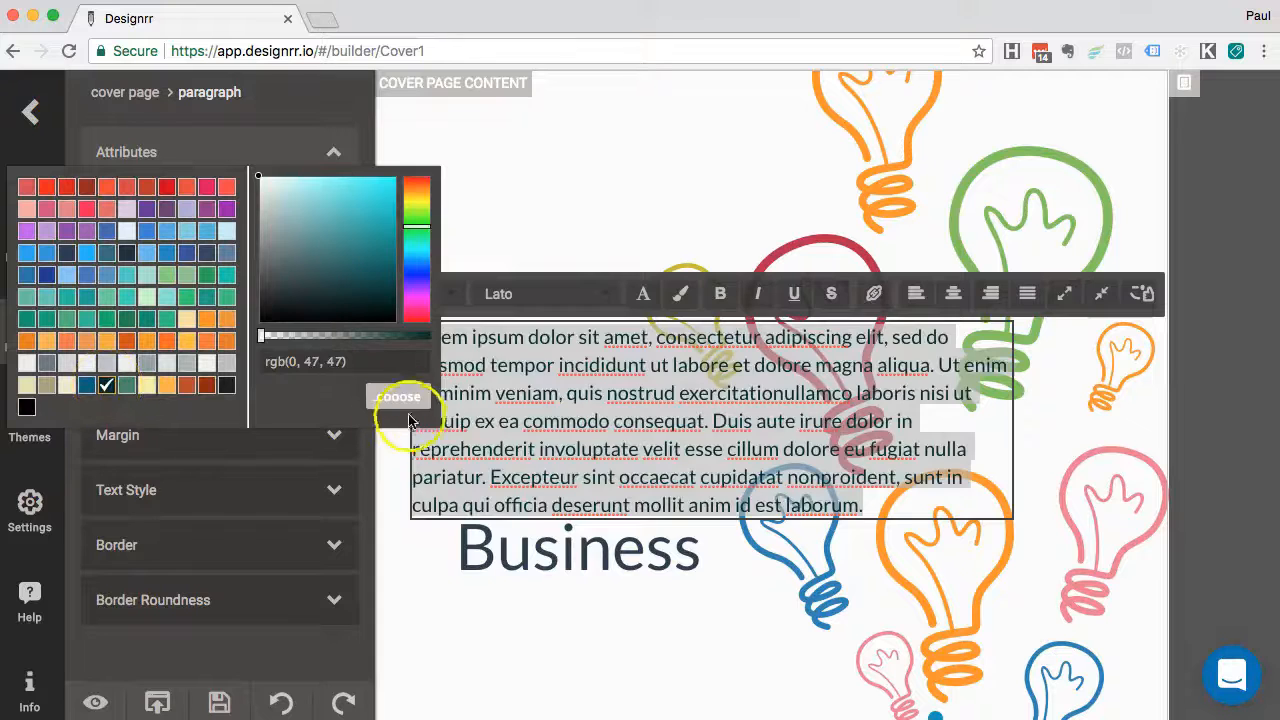
pyautogui.click(384, 397)
pyautogui.click(486, 410)
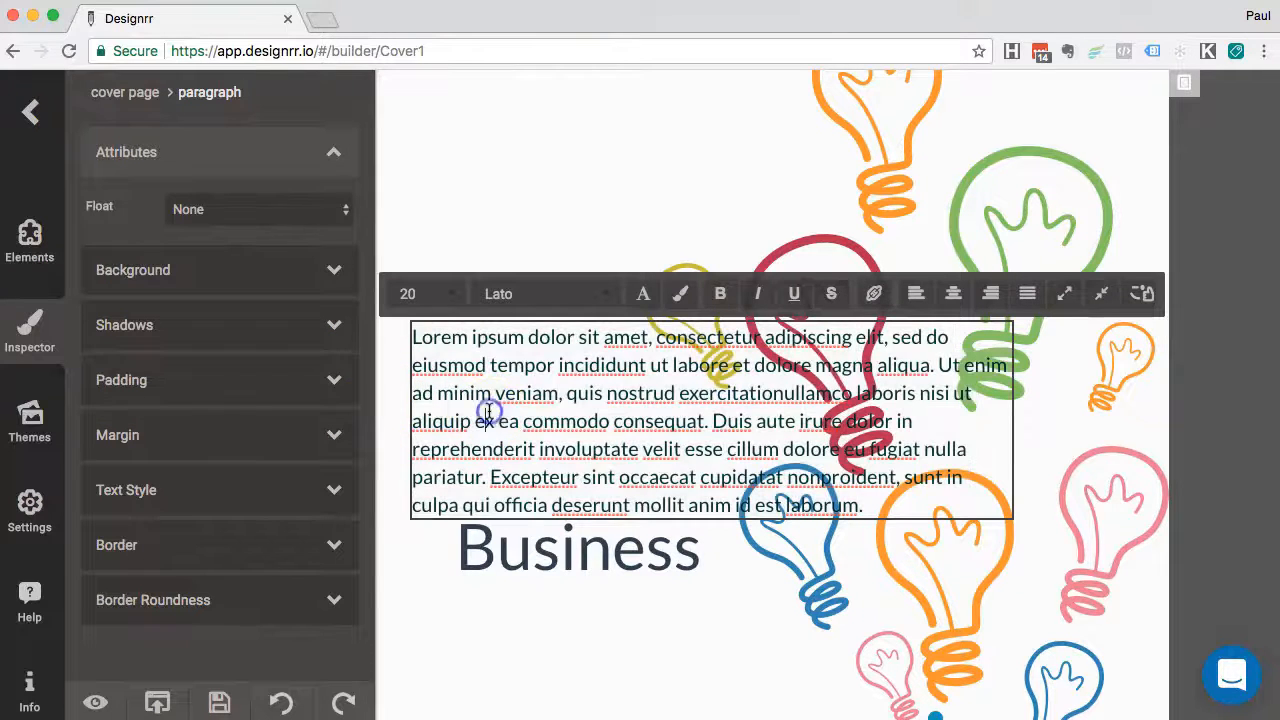
pyautogui.click(422, 586)
pyautogui.click(500, 366)
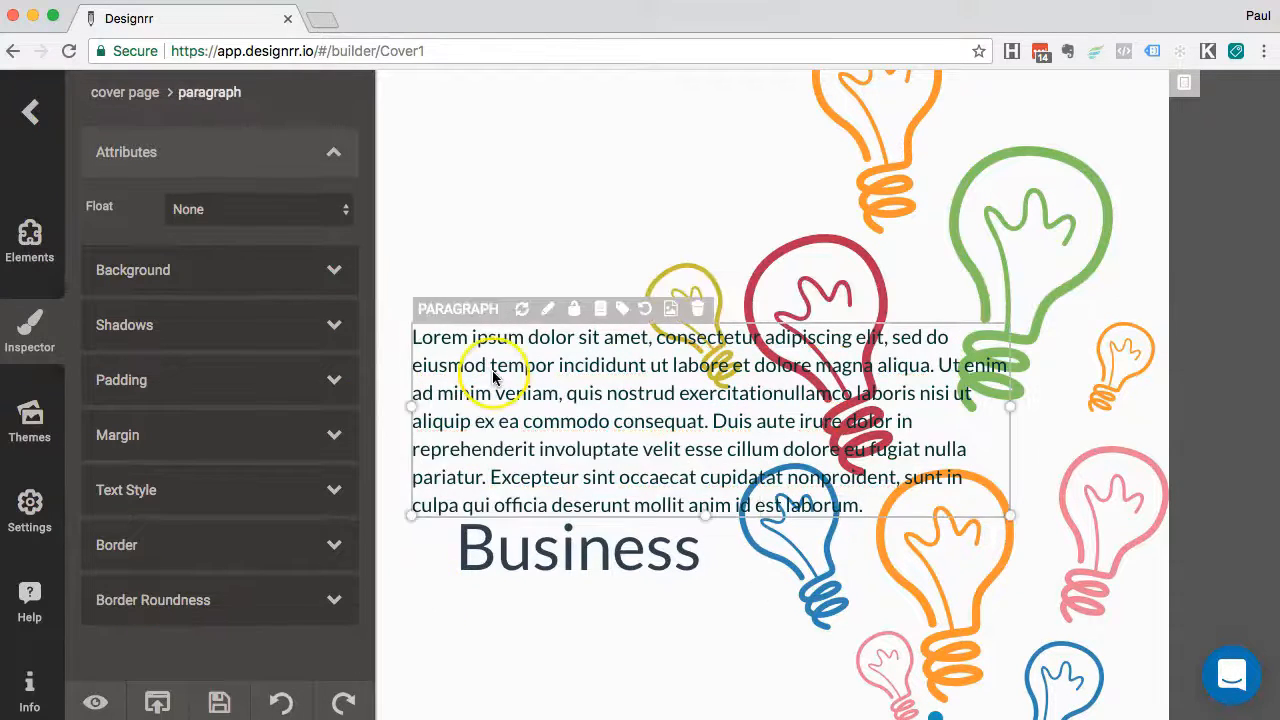
# Move the new paragraph to the cover's top-left and reshape it into a thin, tall column
pyautogui.moveTo(500, 366); pyautogui.dragTo(491, 214)
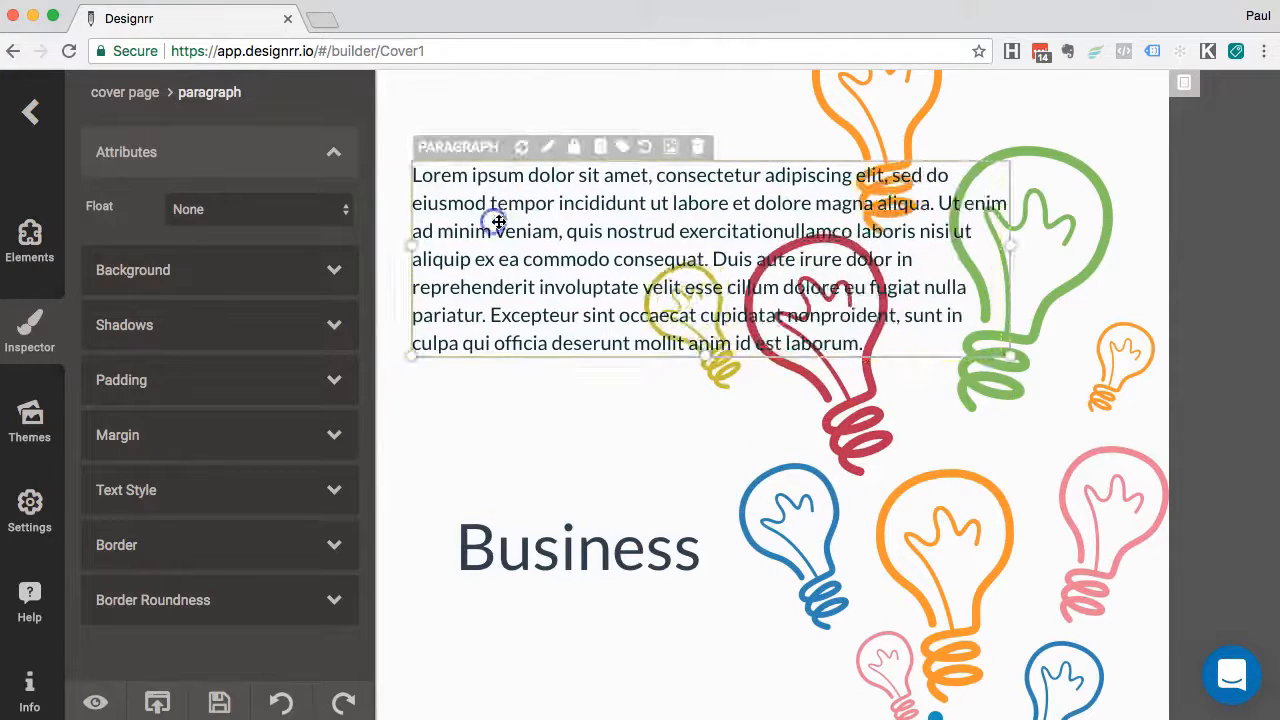
pyautogui.moveTo(1012, 248); pyautogui.dragTo(493, 276)
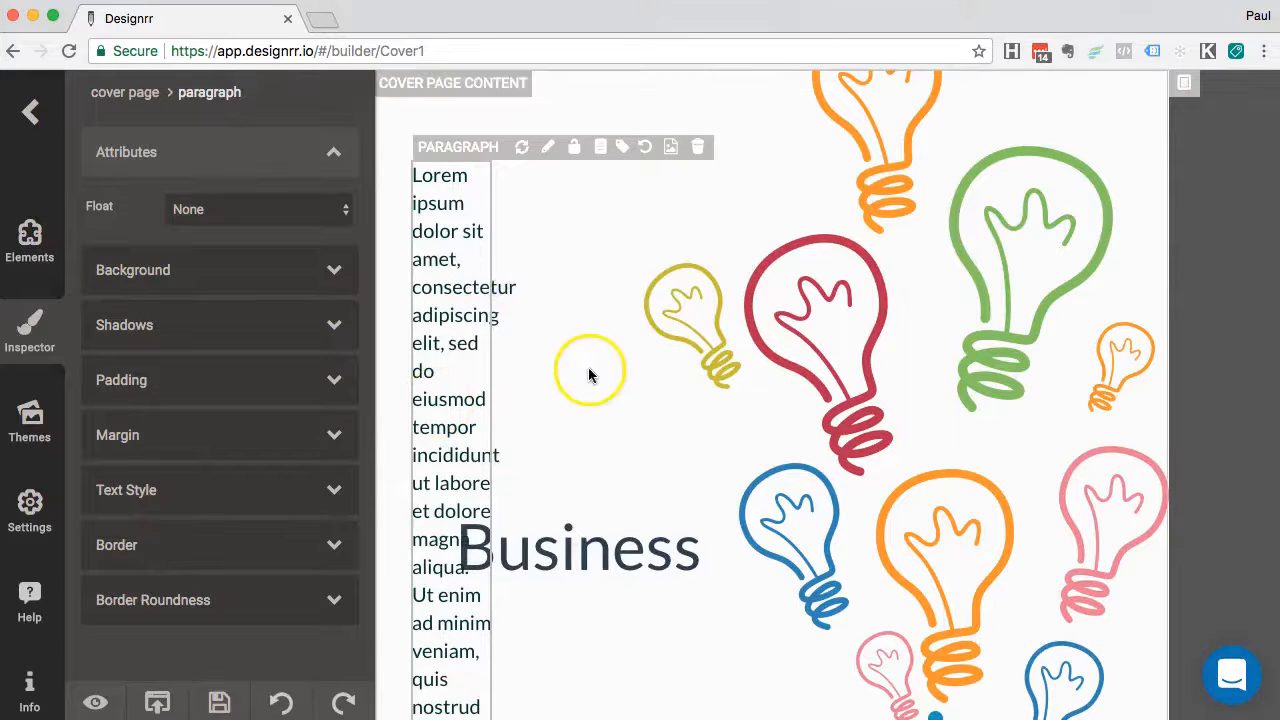
pyautogui.moveTo(442, 353); pyautogui.dragTo(400, 326)
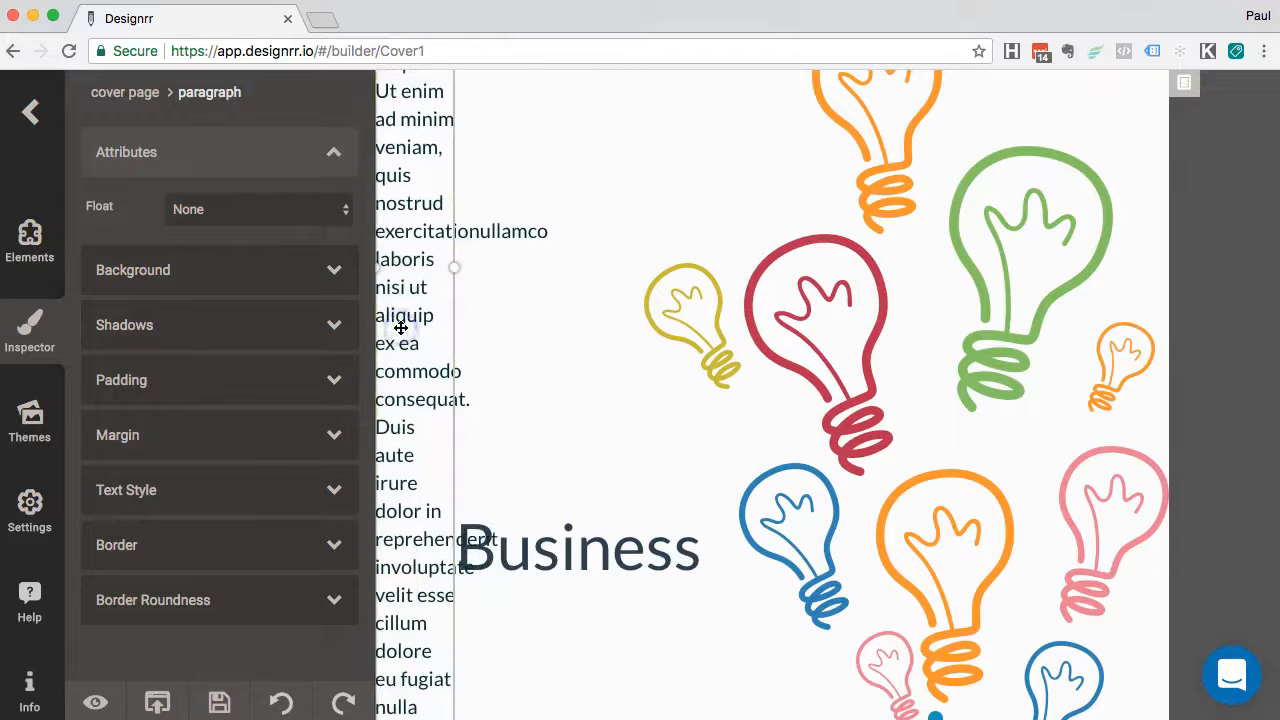
pyautogui.scroll(-10, 440, 371)
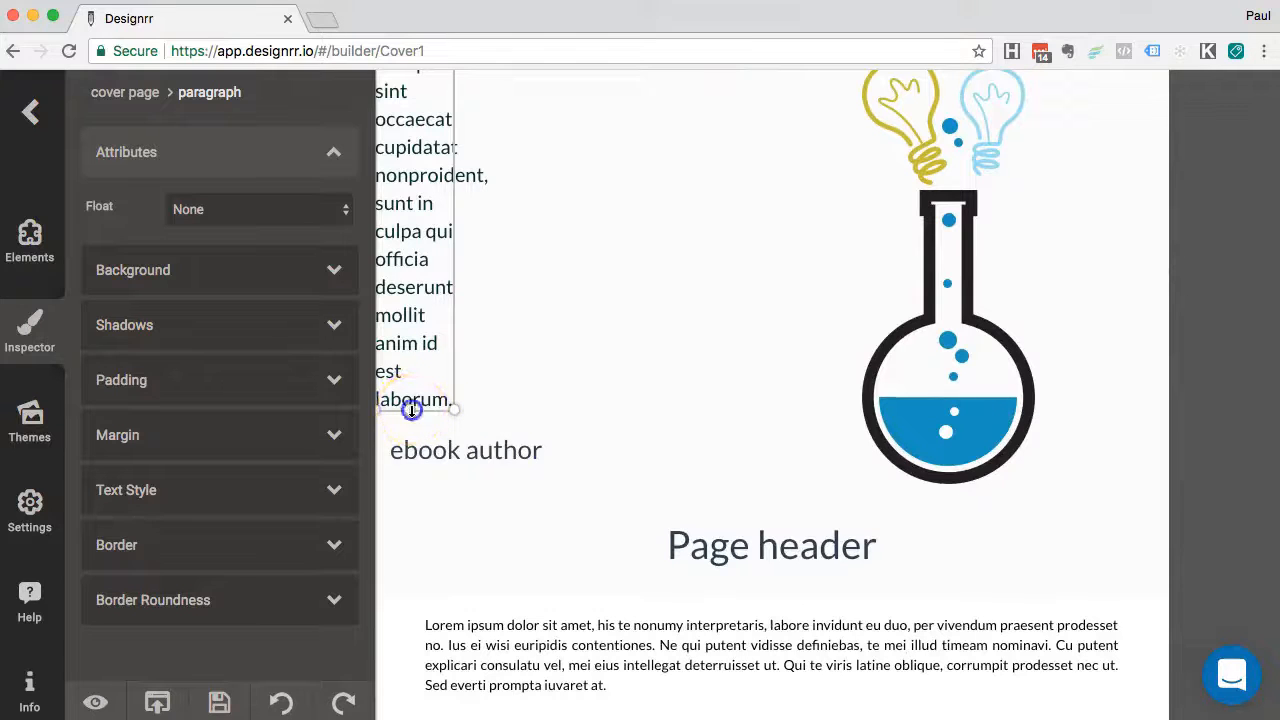
pyautogui.moveTo(411, 410); pyautogui.dragTo(405, 455)
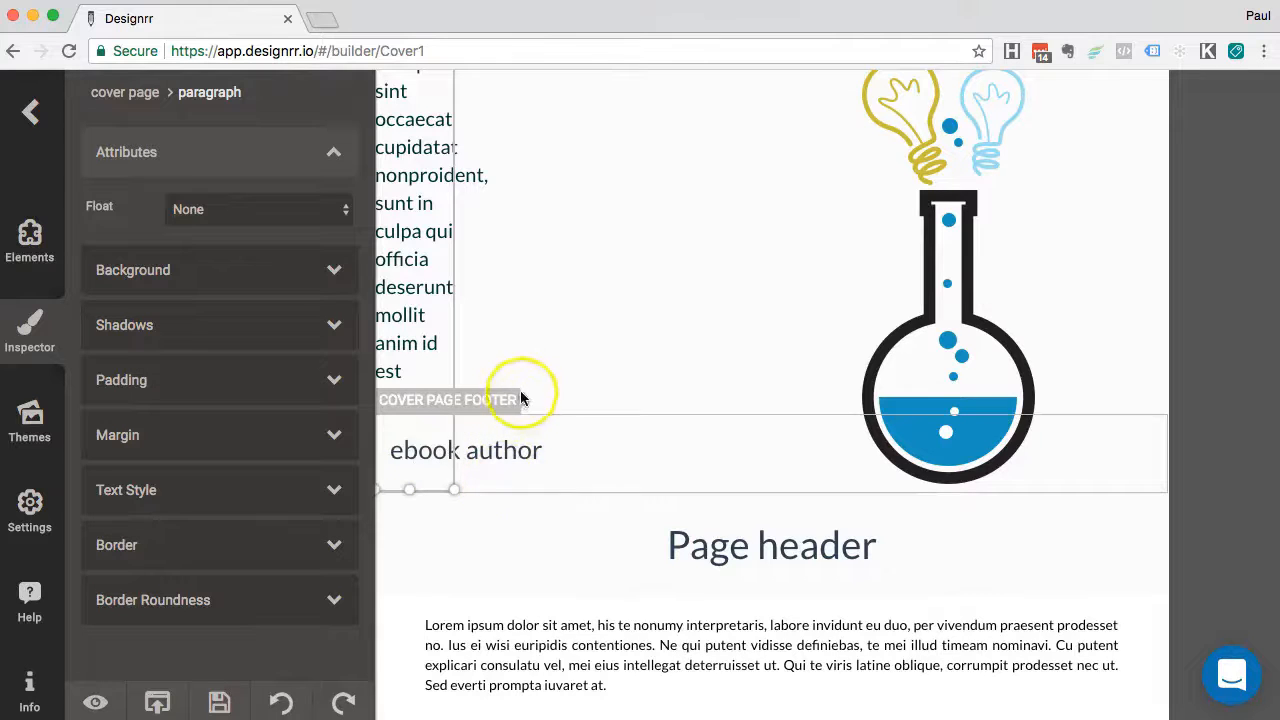
# Shift the ebook author heading's left edge rightward, clear of the narrow column
pyautogui.click(522, 451)
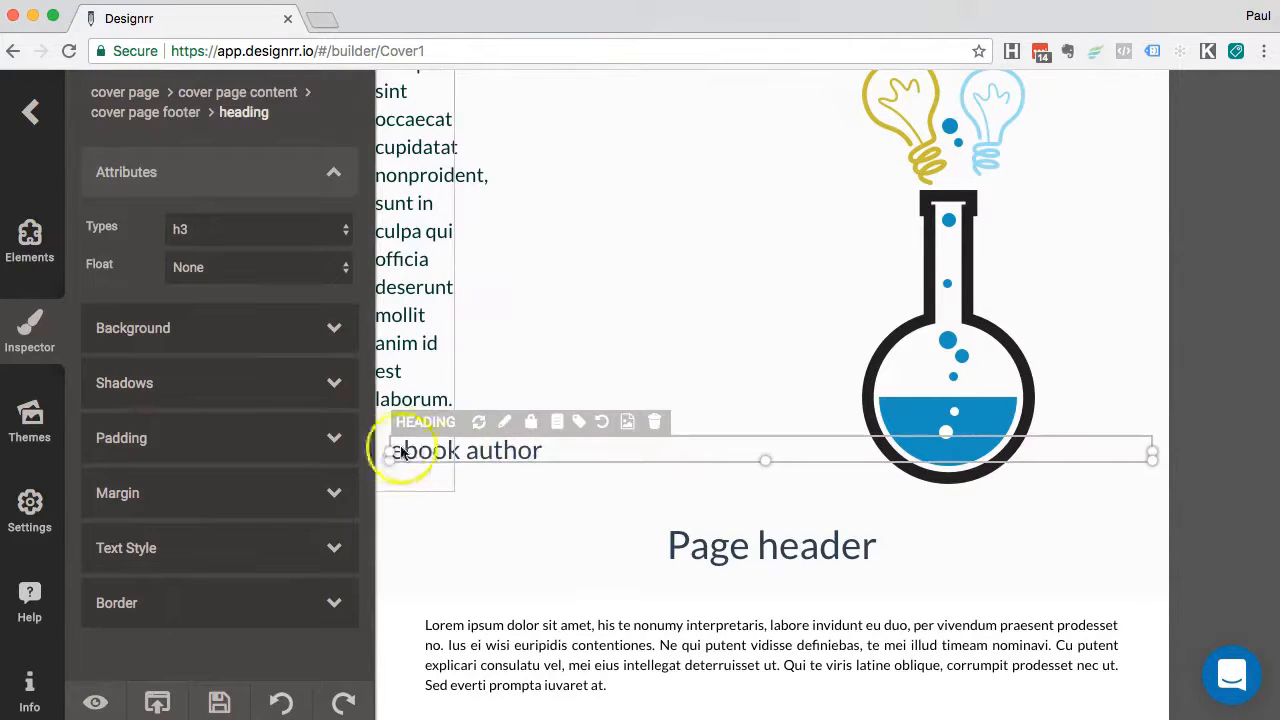
pyautogui.moveTo(391, 451); pyautogui.dragTo(500, 454)
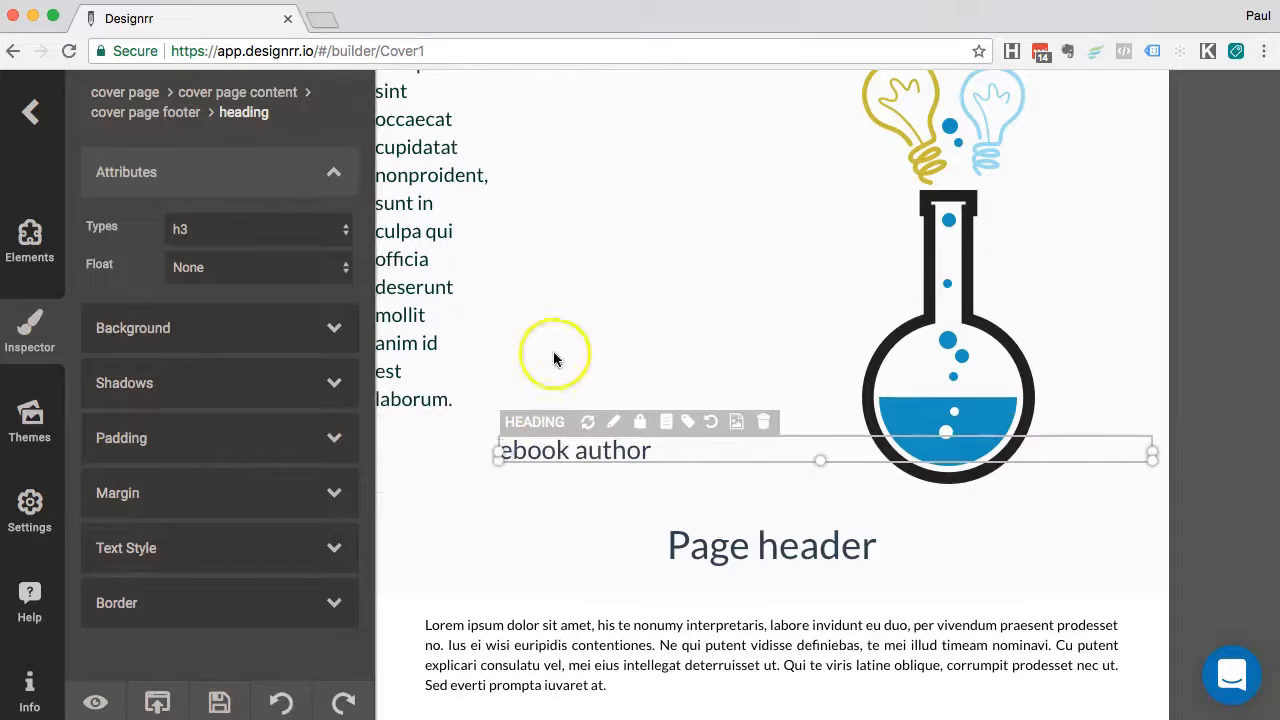
pyautogui.click(571, 315)
pyautogui.click(514, 294)
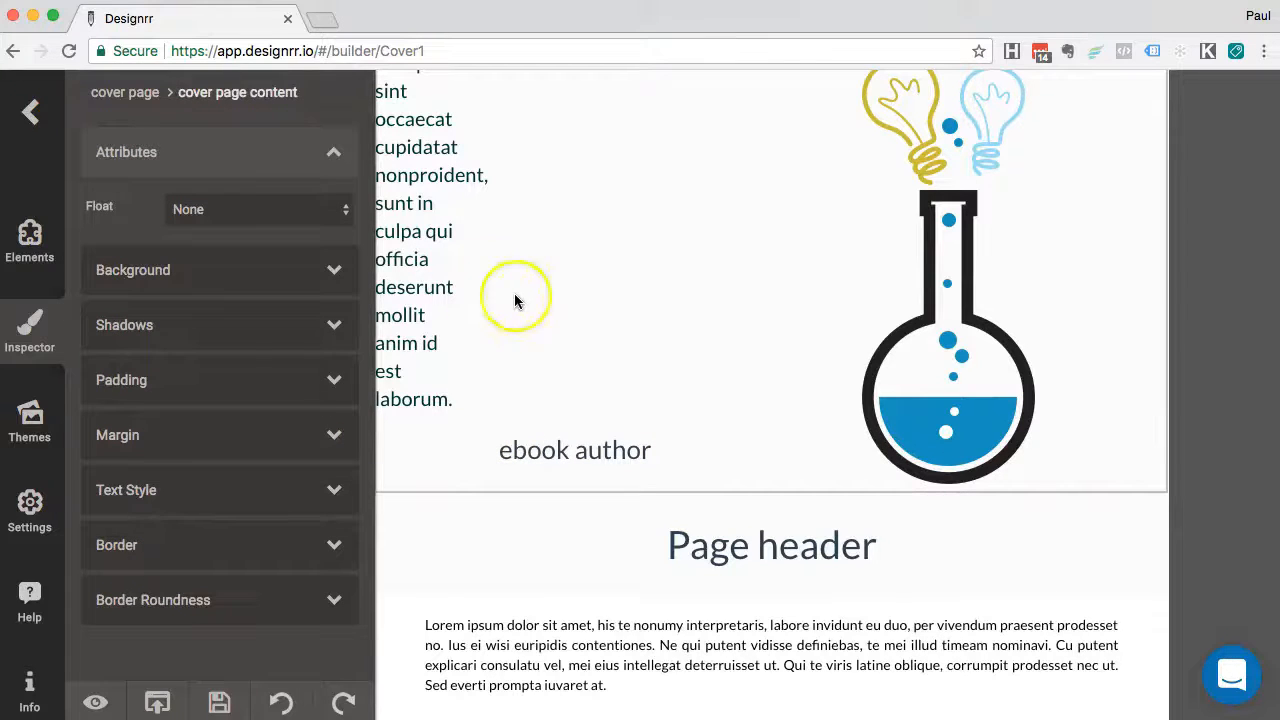
pyautogui.click(443, 260)
# Give the narrow text column a Ridge border style in the Inspector's Border settings
pyautogui.scroll(3, 440, 263)
pyautogui.scroll(1, 440, 266)
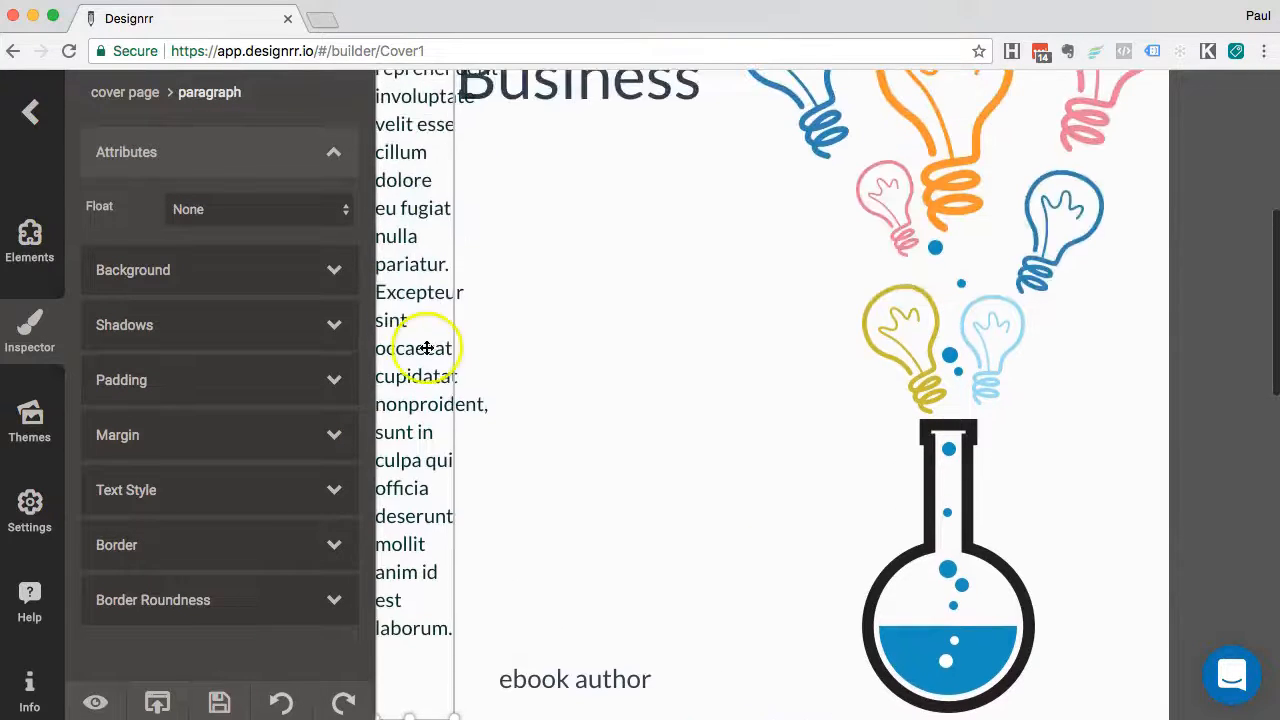
pyautogui.click(426, 348)
pyautogui.scroll(2, 426, 348)
pyautogui.click(399, 344)
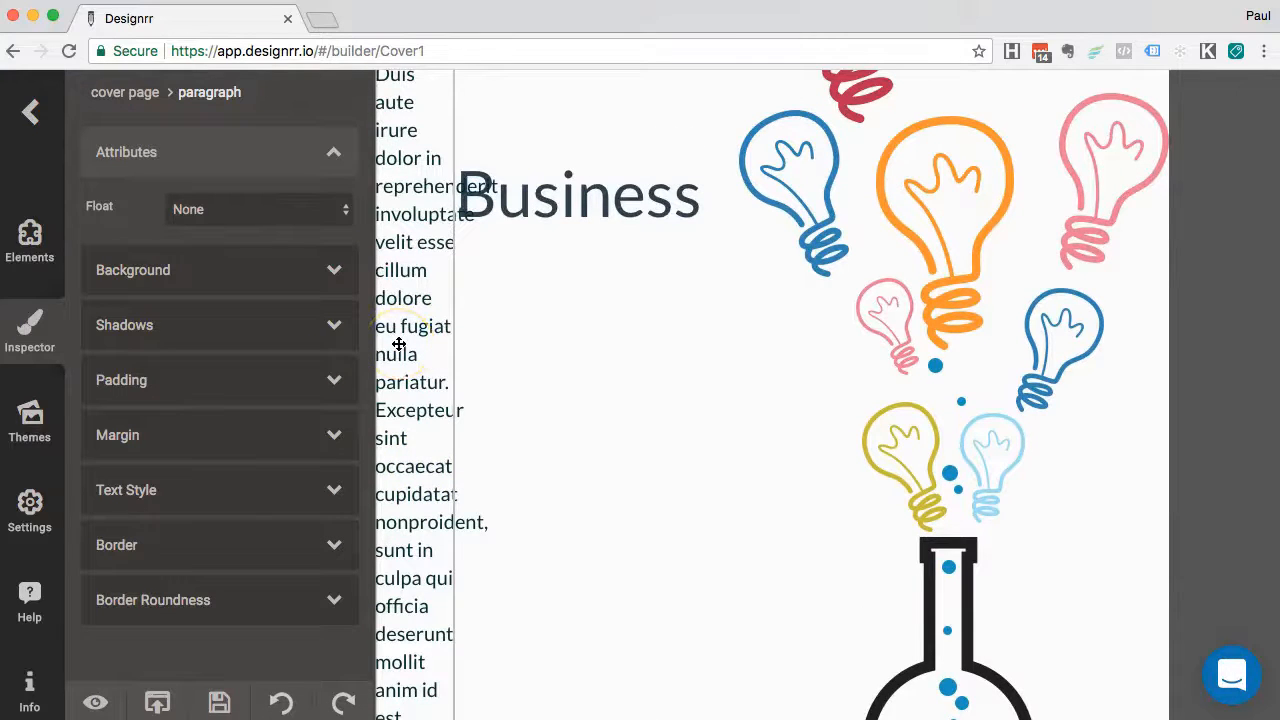
pyautogui.click(543, 357)
pyautogui.click(414, 514)
pyautogui.scroll(-3, 414, 518)
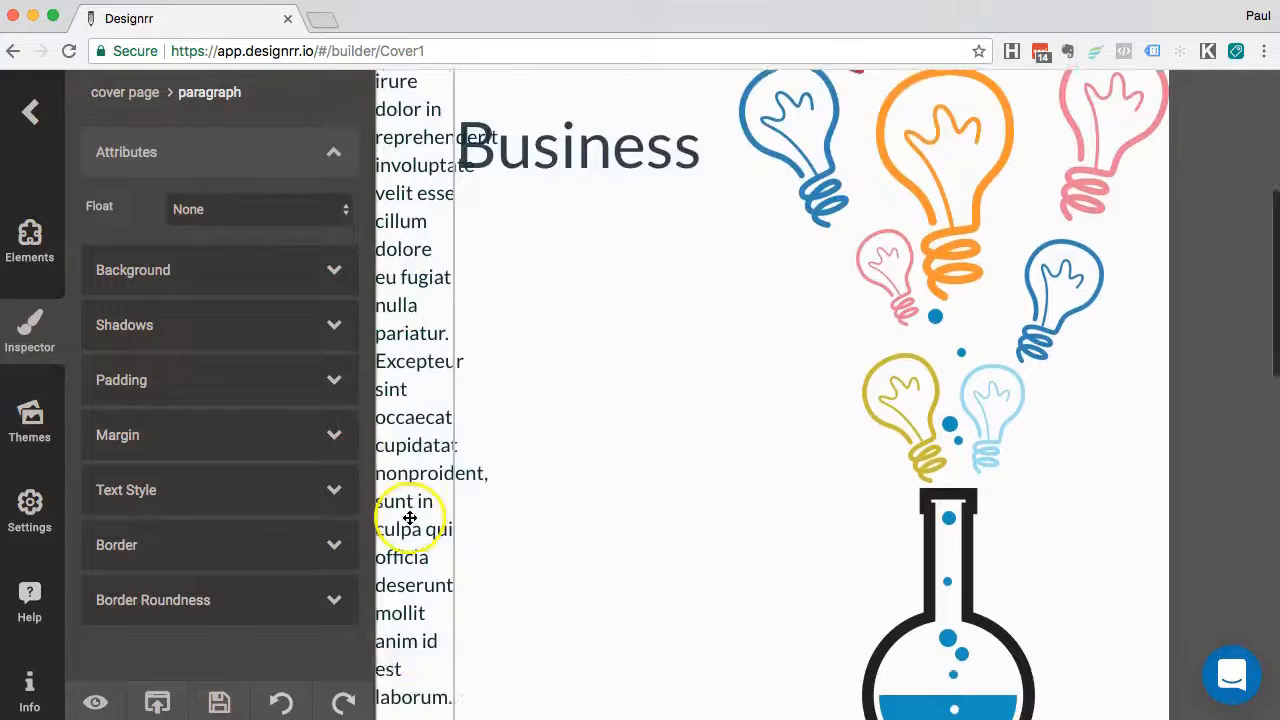
pyautogui.click(175, 543)
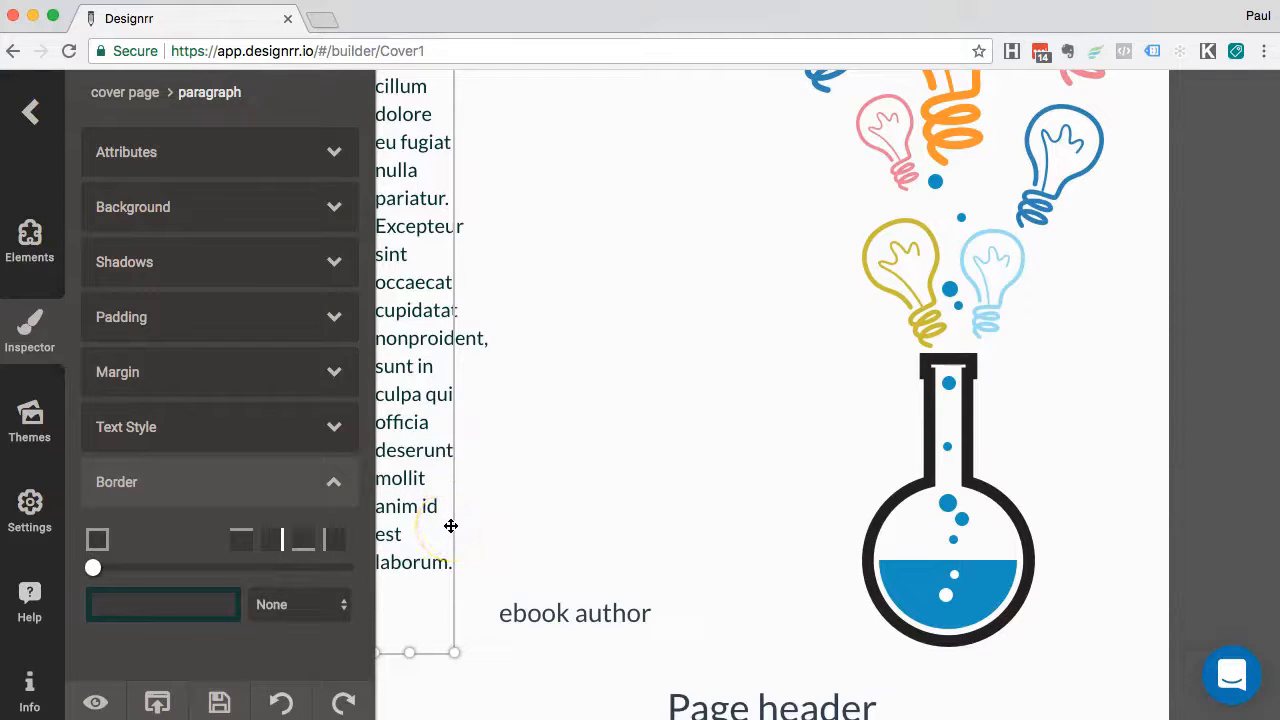
pyautogui.click(290, 624)
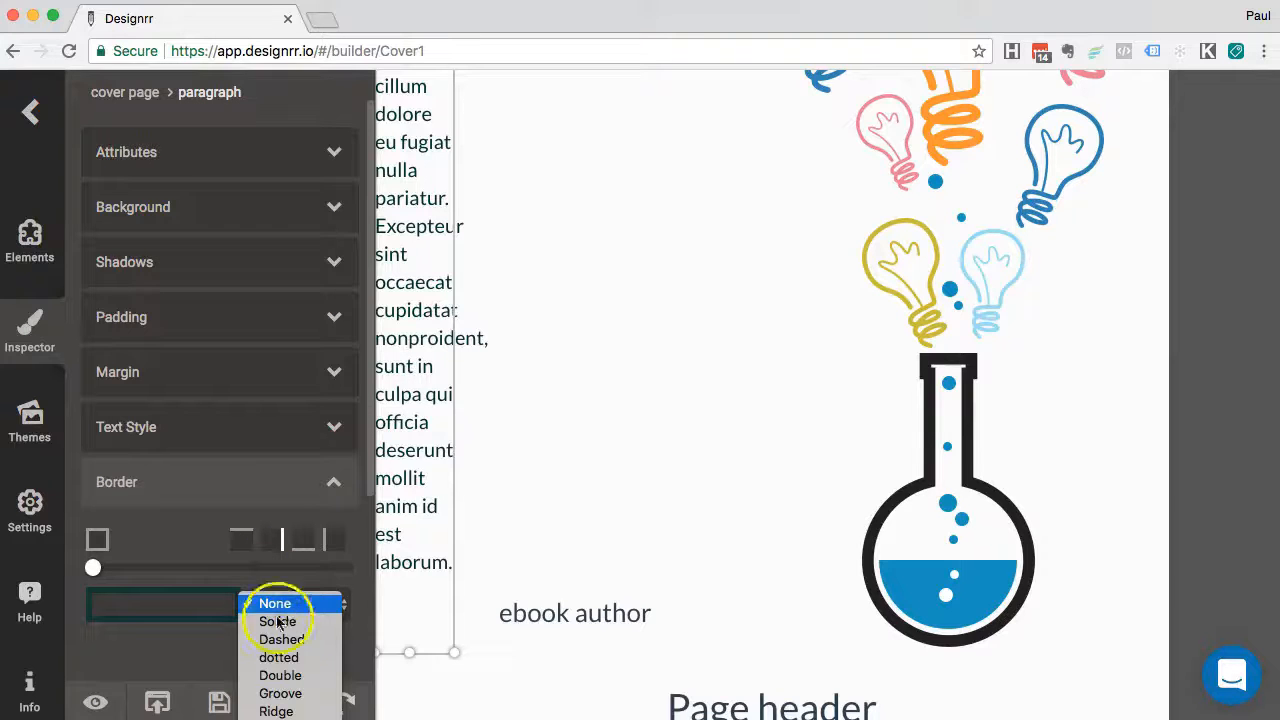
pyautogui.click(275, 711)
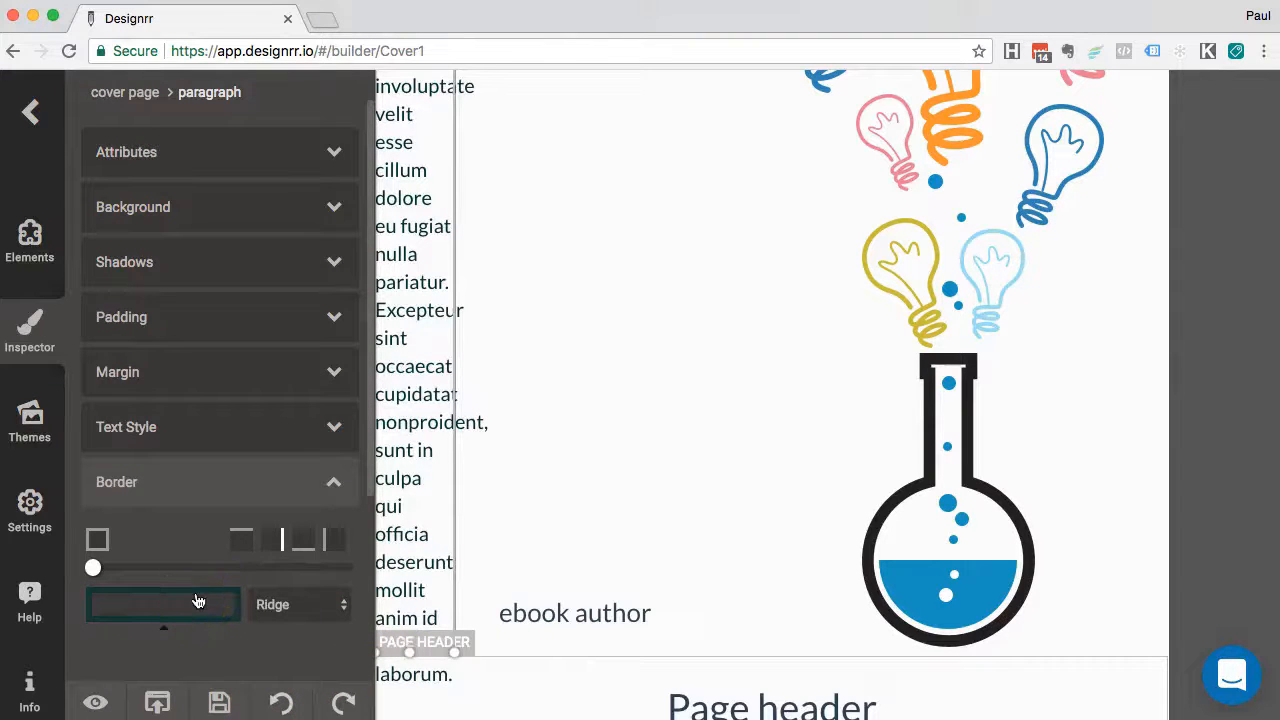
pyautogui.click(556, 485)
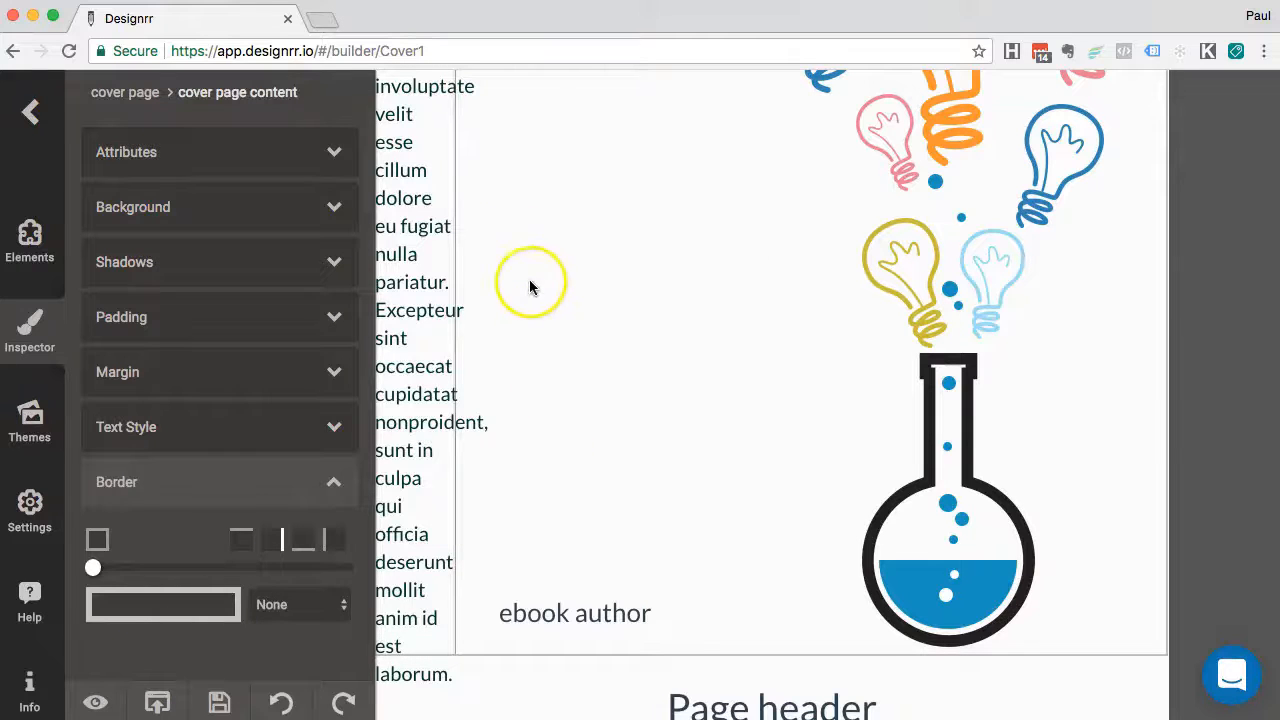
pyautogui.scroll(3, 523, 338)
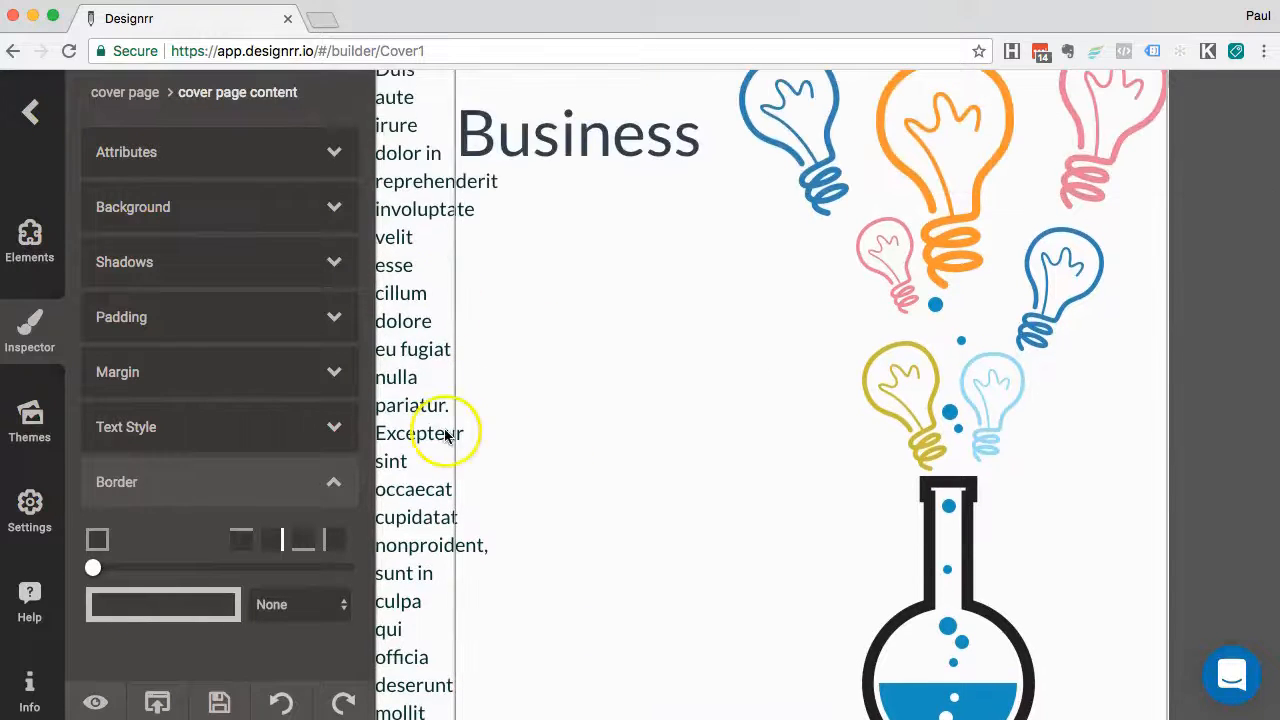
pyautogui.scroll(-4, 551, 503)
pyautogui.click(432, 455)
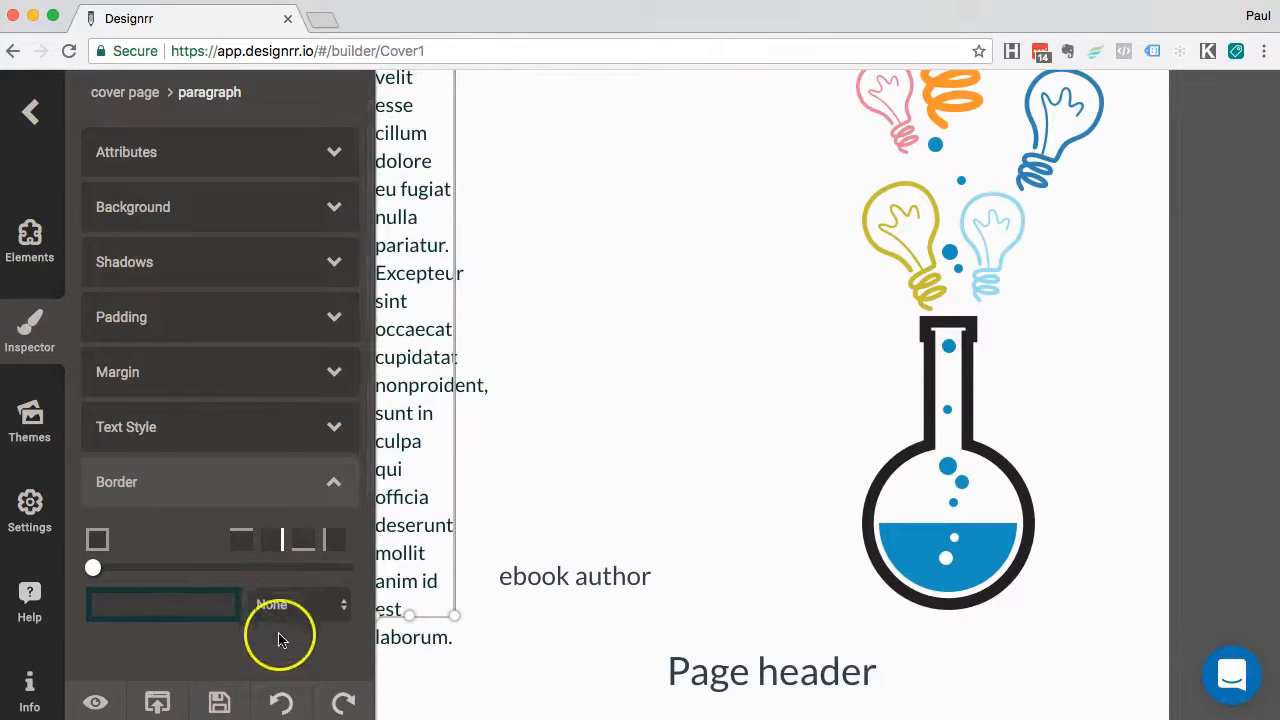
pyautogui.click(300, 603)
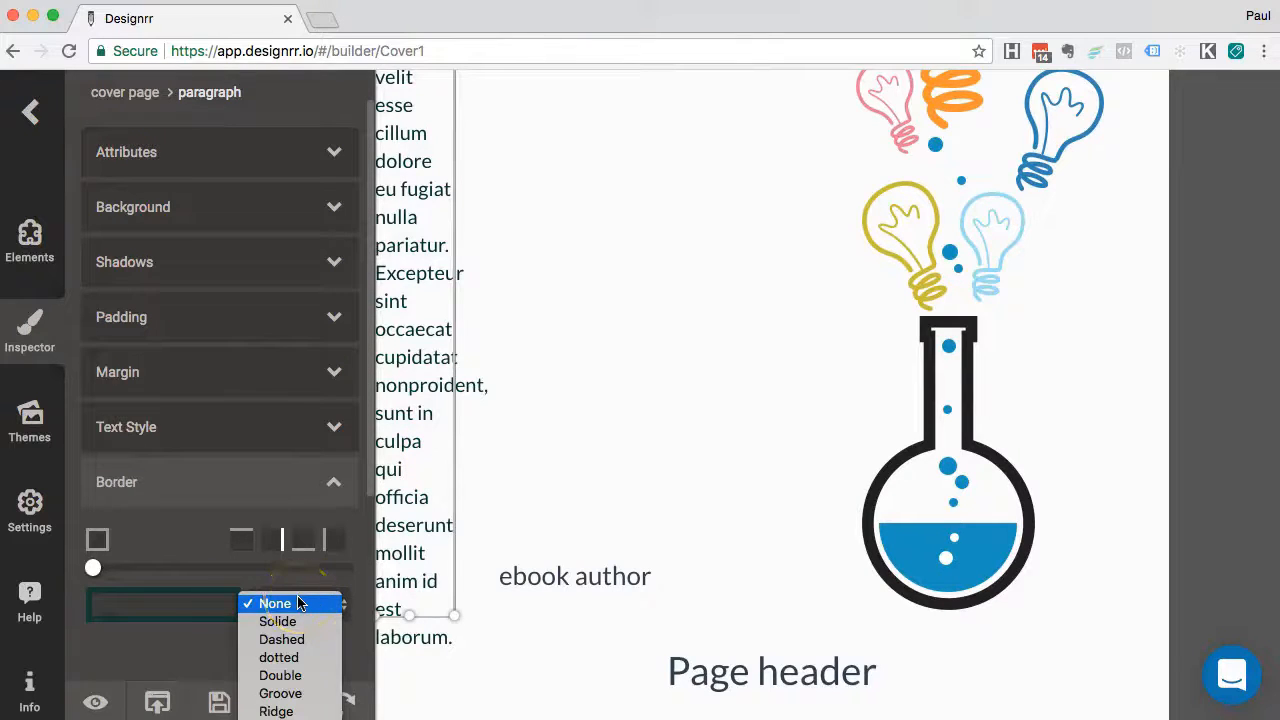
pyautogui.click(281, 712)
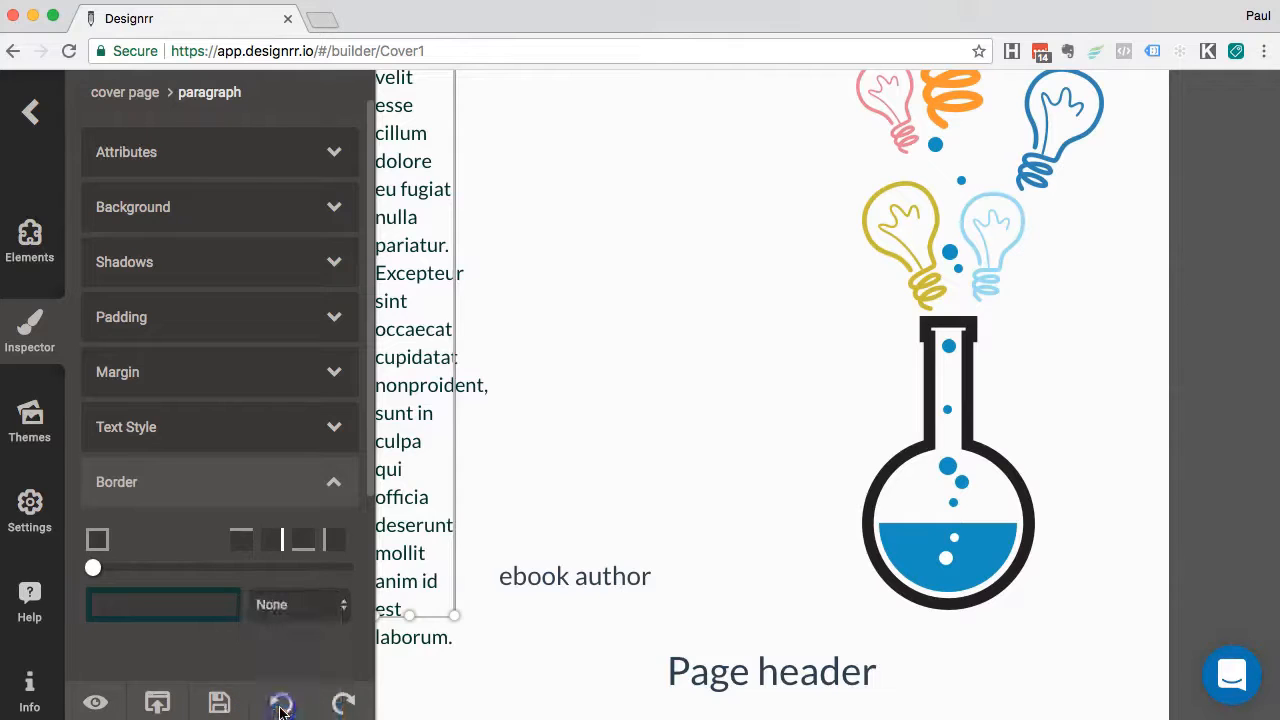
pyautogui.click(249, 645)
# Set the column's right border width to 4px
pyautogui.scroll(1, 229, 597)
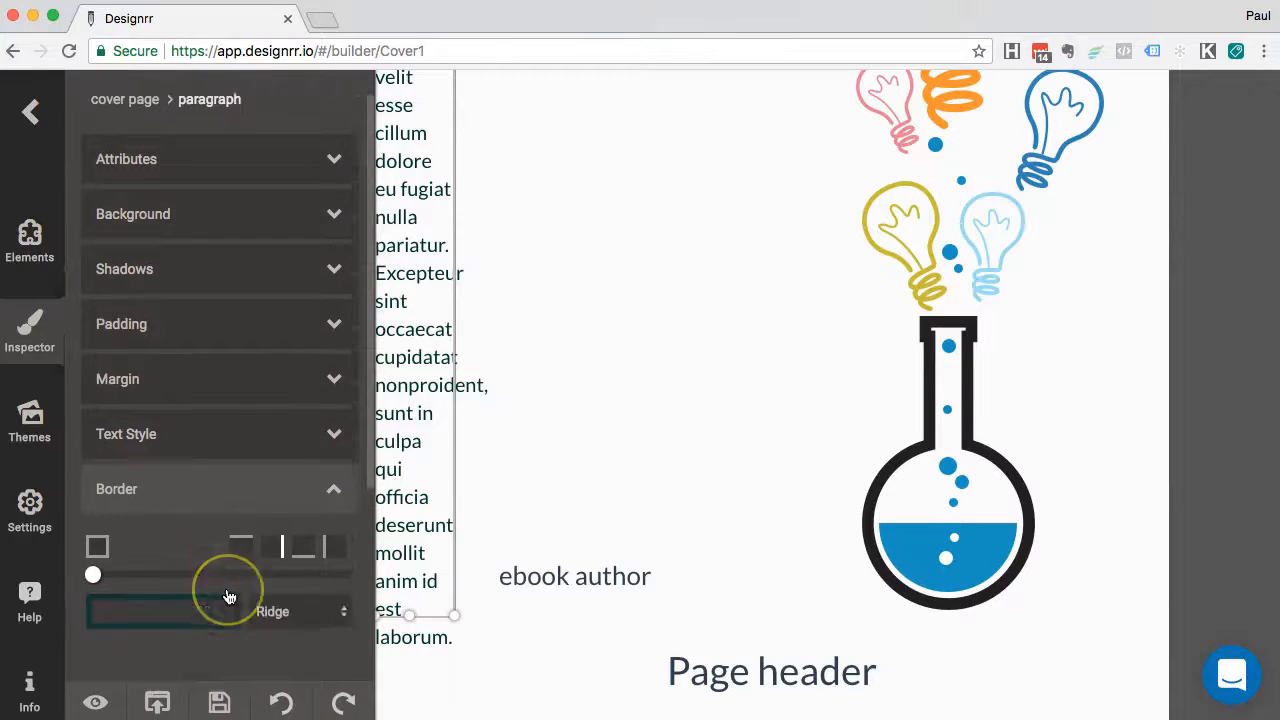
pyautogui.scroll(-4, 229, 597)
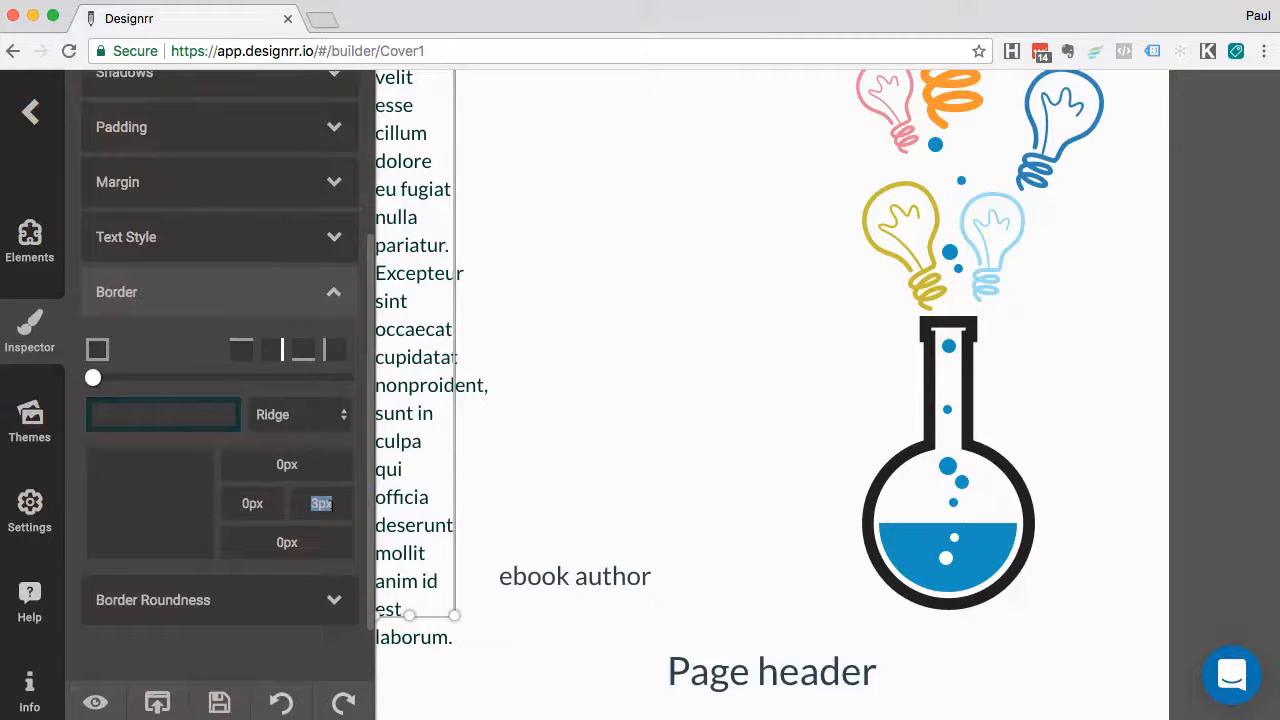
pyautogui.write('4')
pyautogui.click(511, 505)
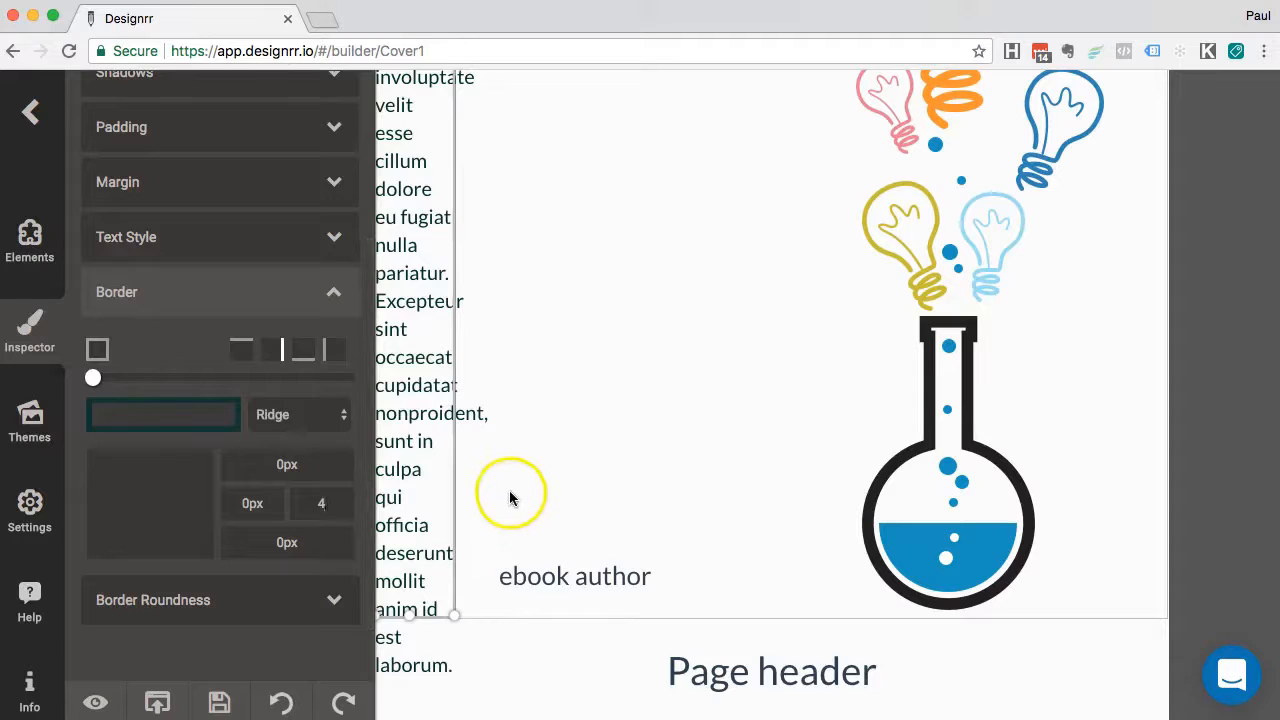
pyautogui.click(433, 432)
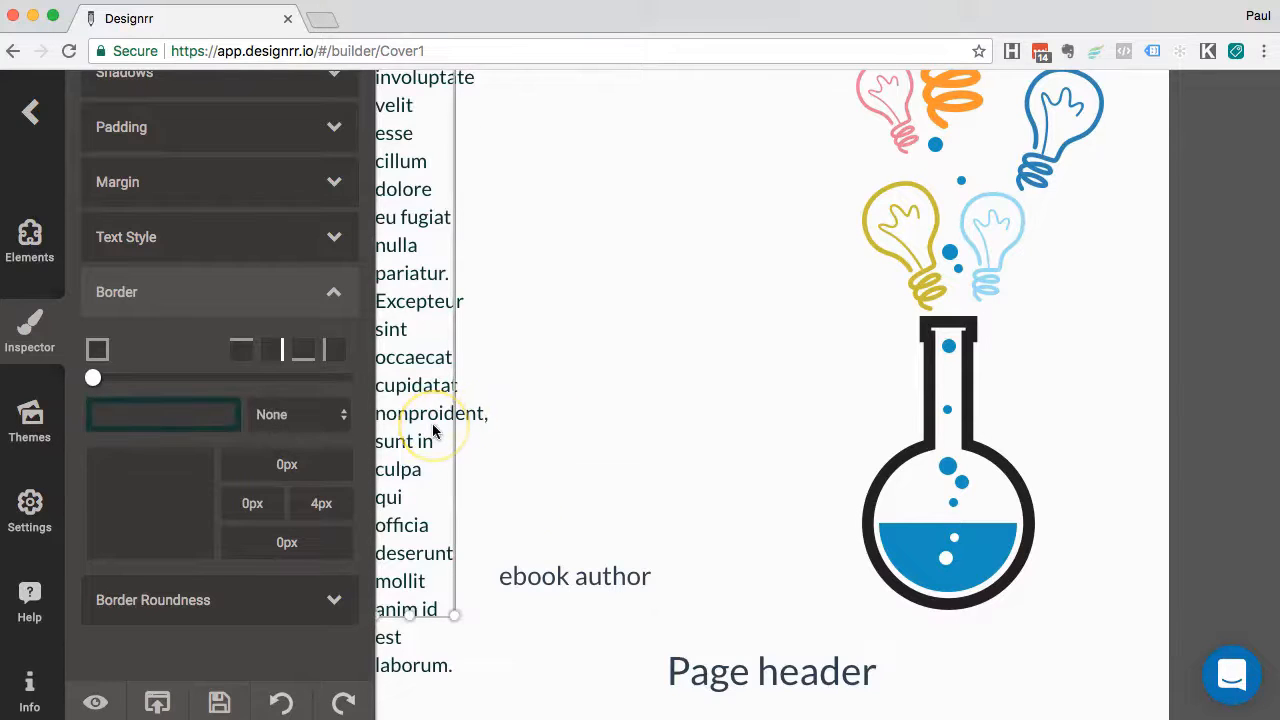
pyautogui.scroll(1, 440, 450)
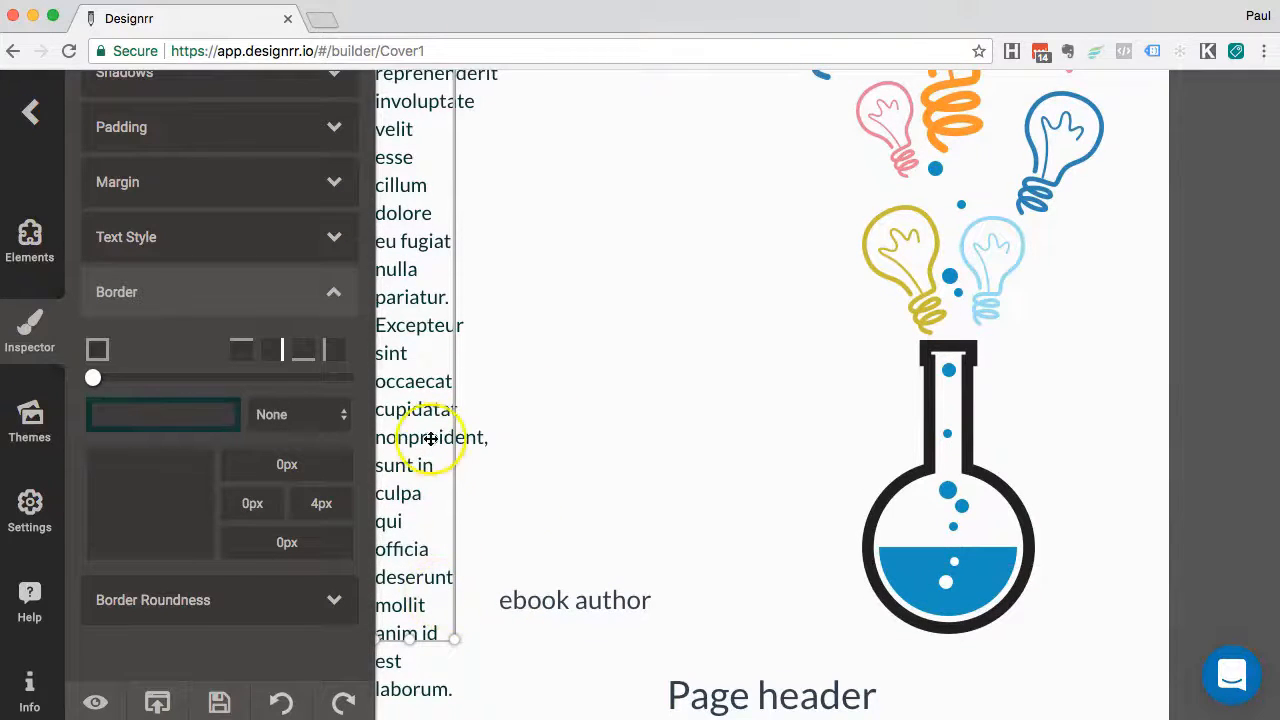
pyautogui.scroll(3, 450, 430)
pyautogui.click(494, 383)
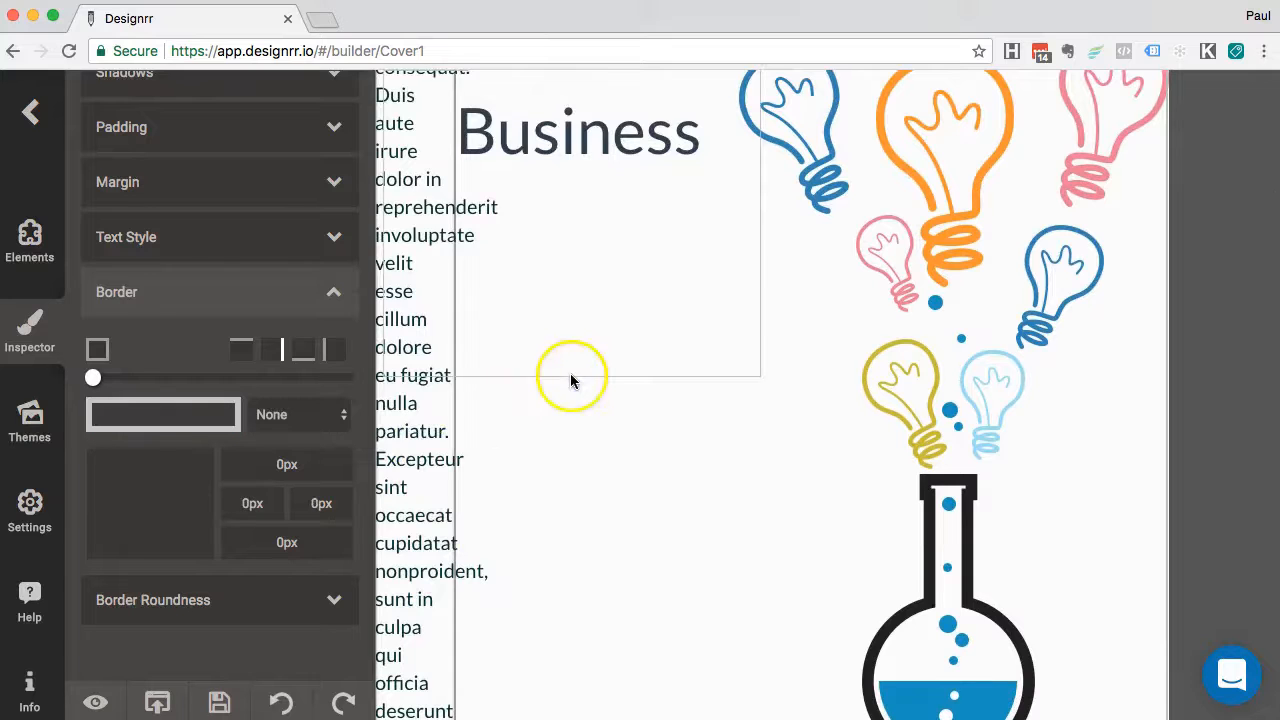
# Lower the border colour's alpha to about 0.1 so the ridge is faint
pyautogui.scroll(3, 575, 487)
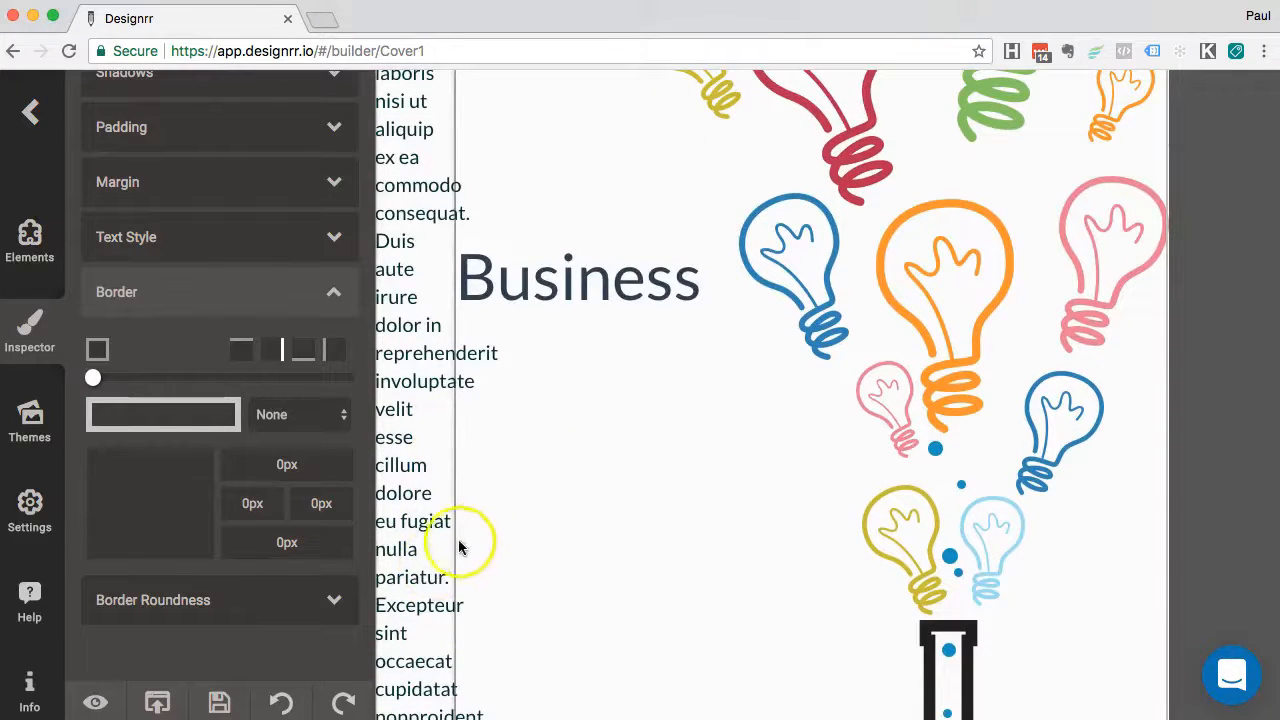
pyautogui.scroll(-6, 525, 546)
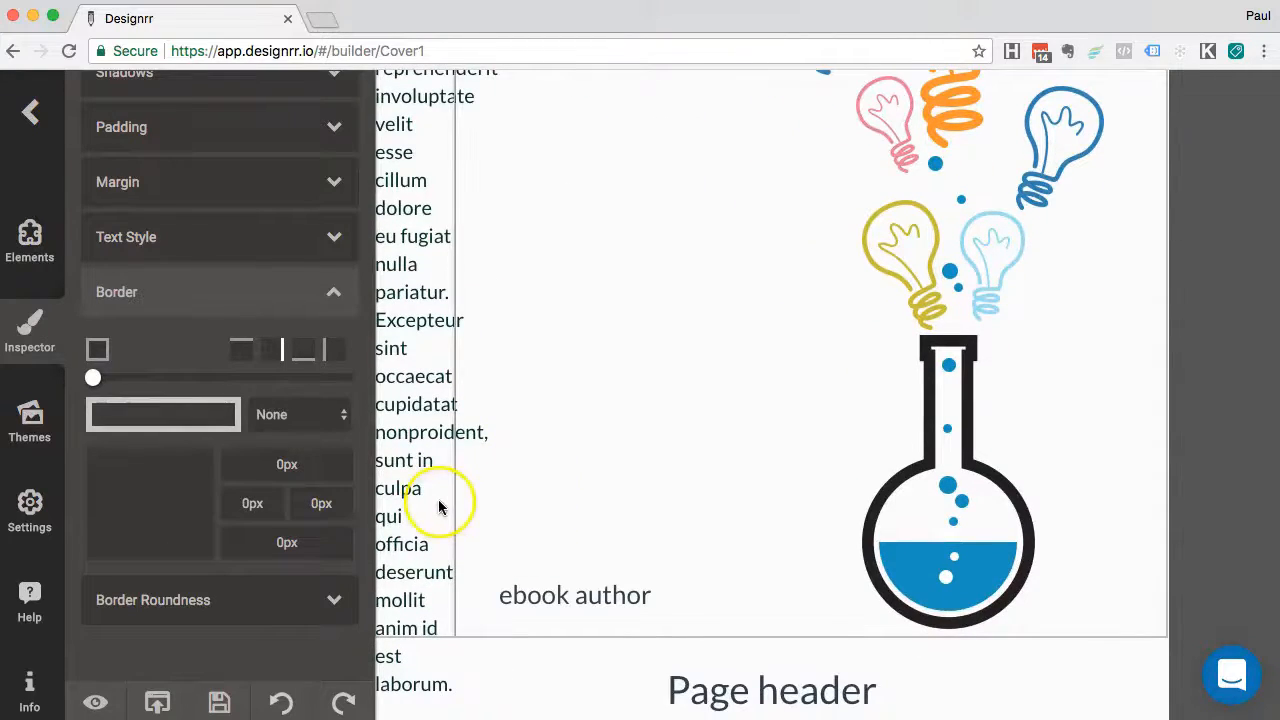
pyautogui.click(434, 460)
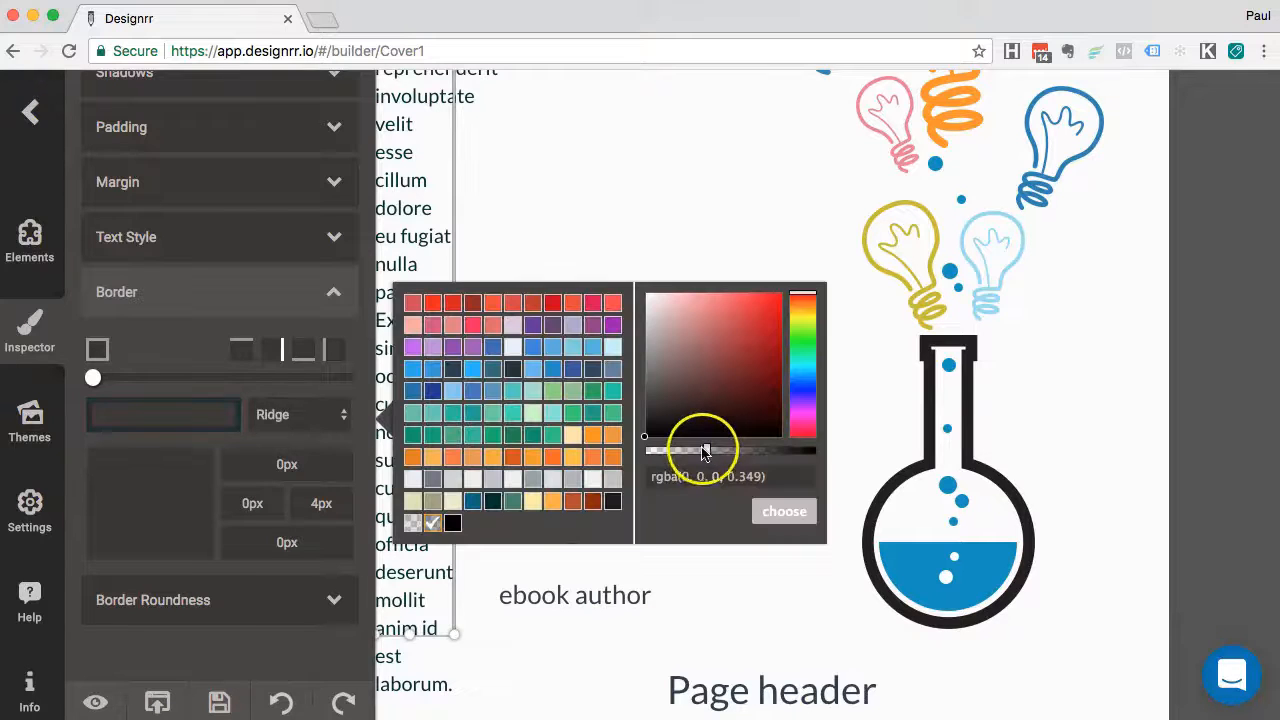
pyautogui.moveTo(706, 449); pyautogui.dragTo(657, 449)
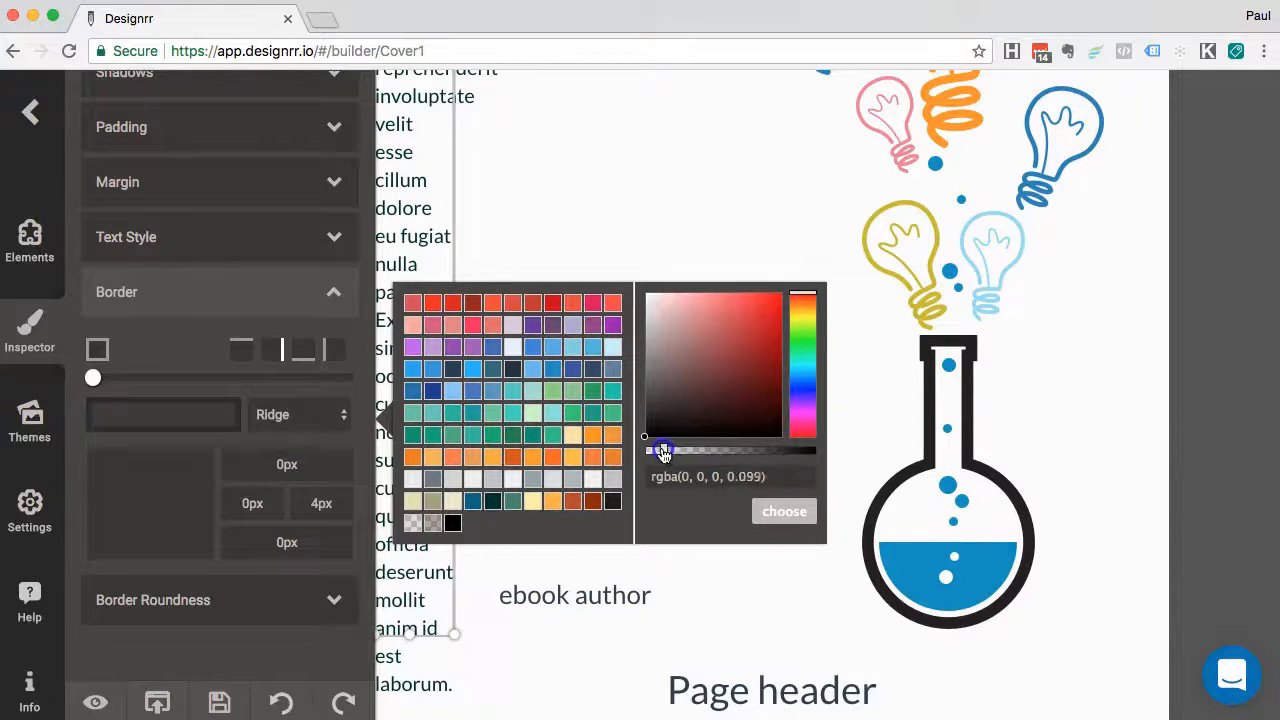
pyautogui.click(786, 512)
pyautogui.click(645, 399)
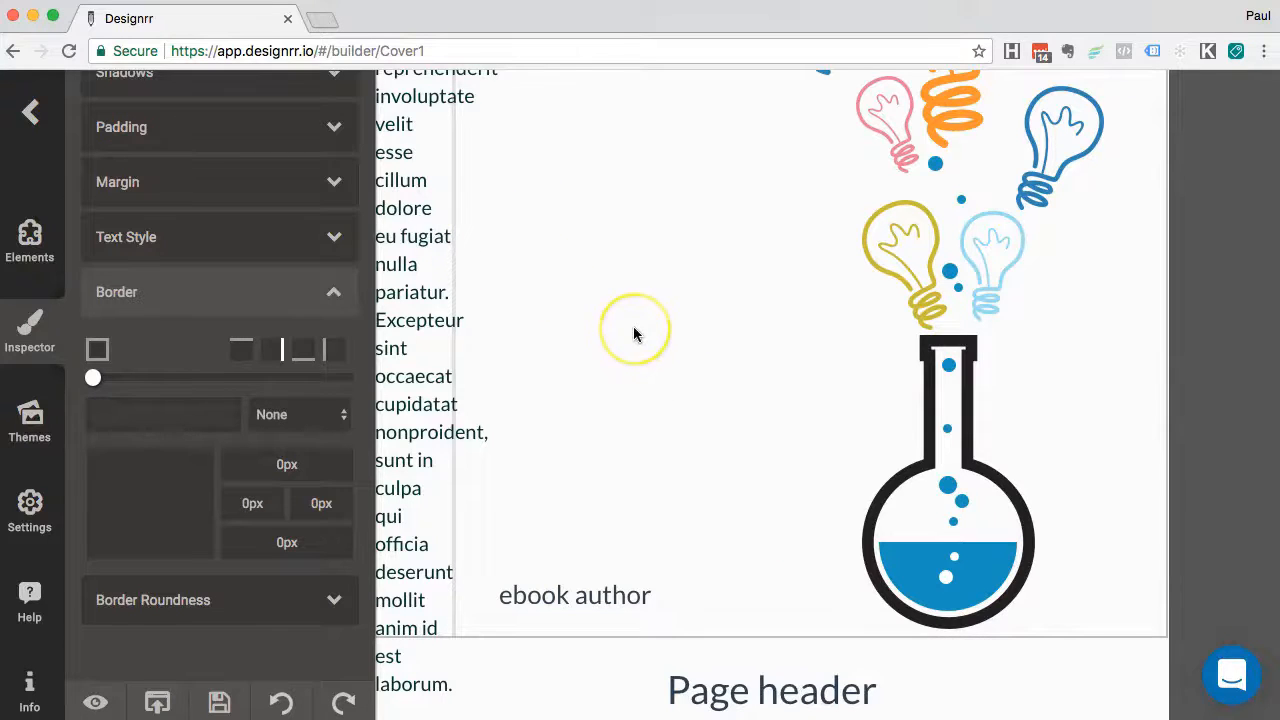
pyautogui.scroll(5, 634, 332)
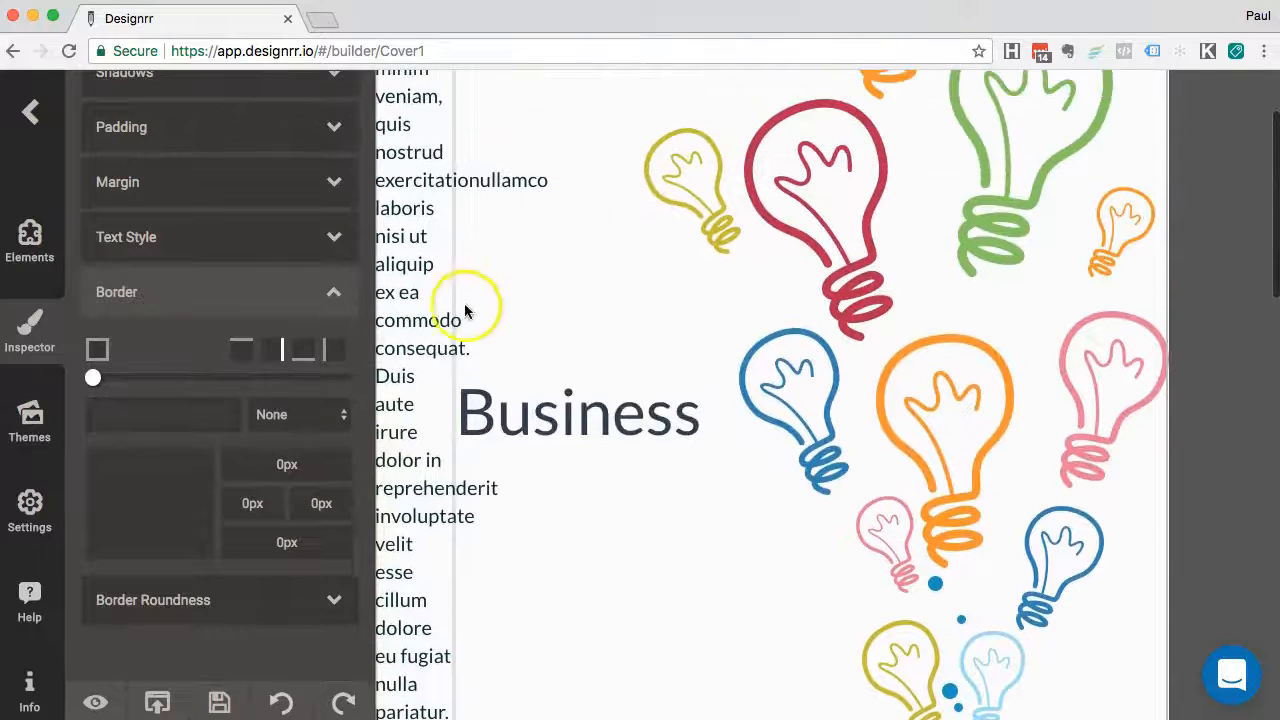
pyautogui.scroll(3, 515, 240)
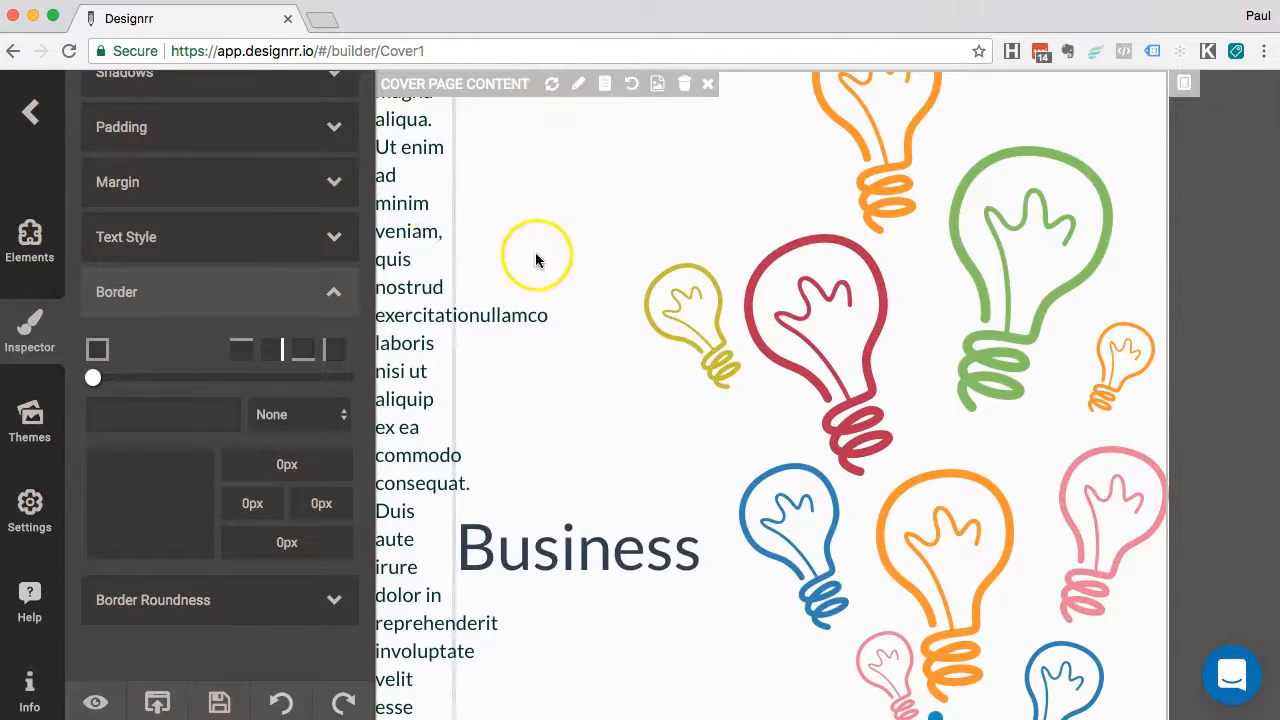
pyautogui.scroll(-3, 562, 347)
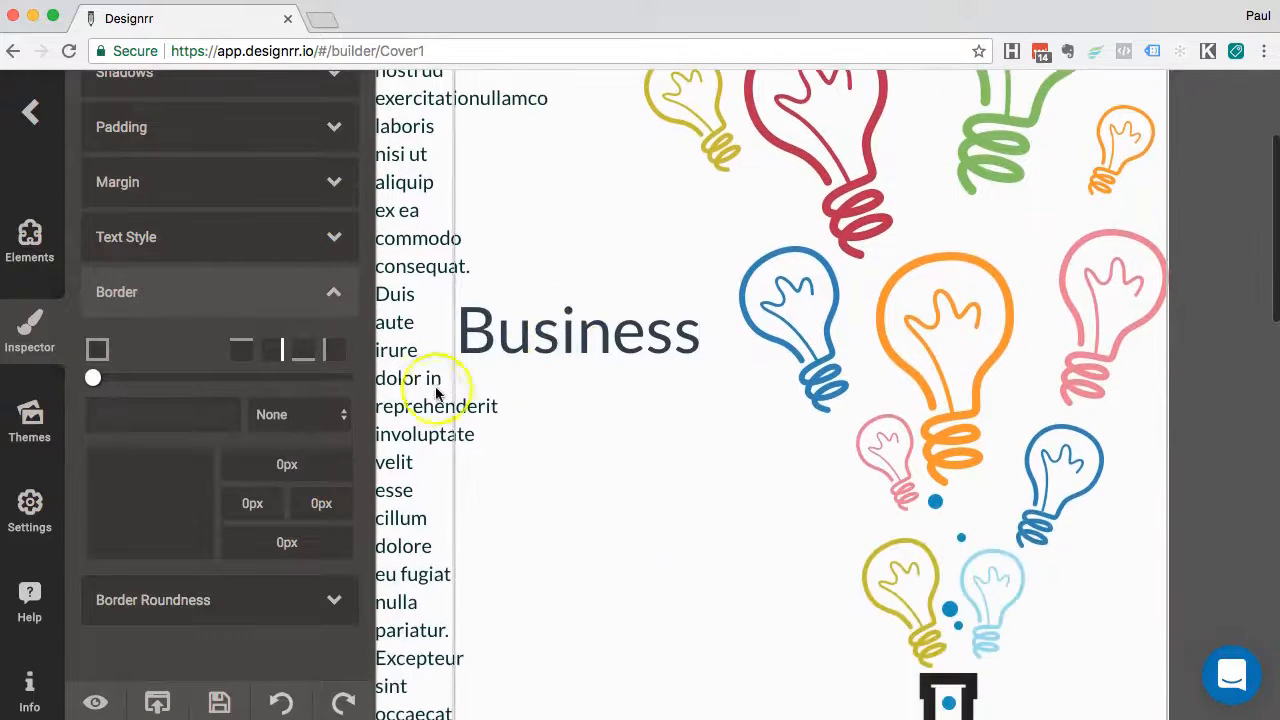
# Delete all the lorem ipsum text from the narrow column
pyautogui.click(427, 393)
pyautogui.doubleClick(409, 365)
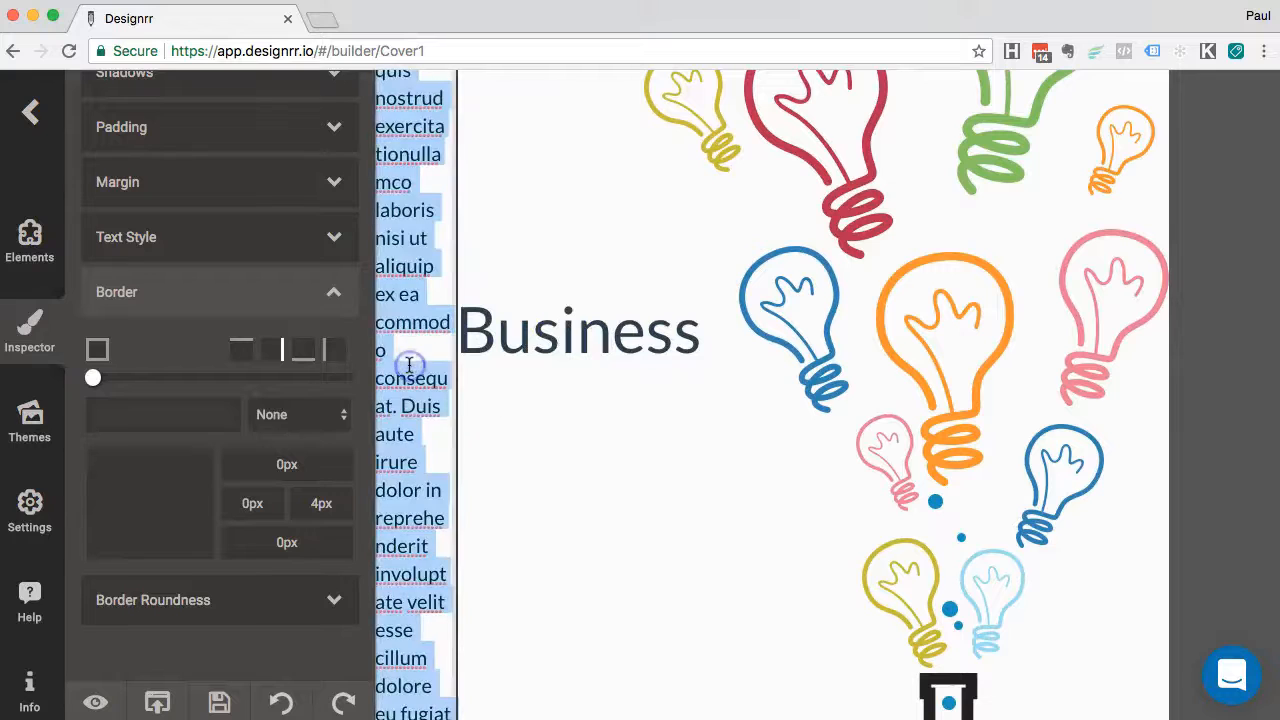
pyautogui.press('BackSpace')
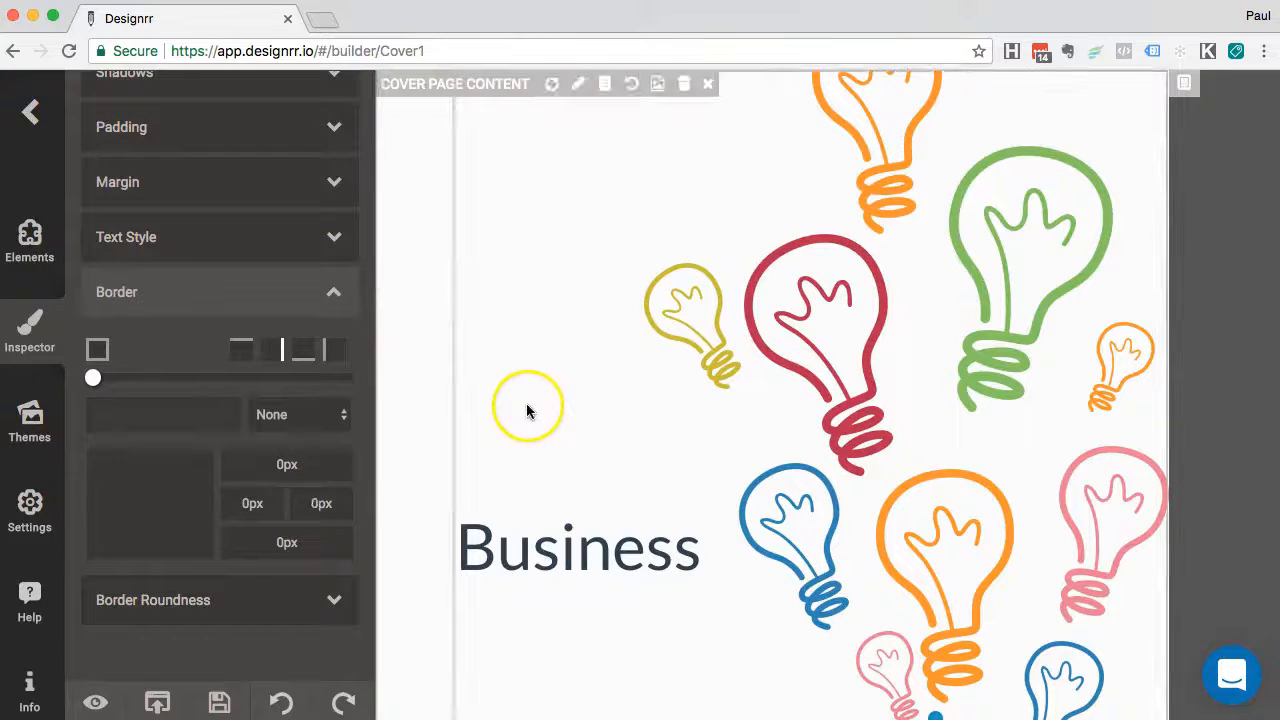
pyautogui.click(424, 389)
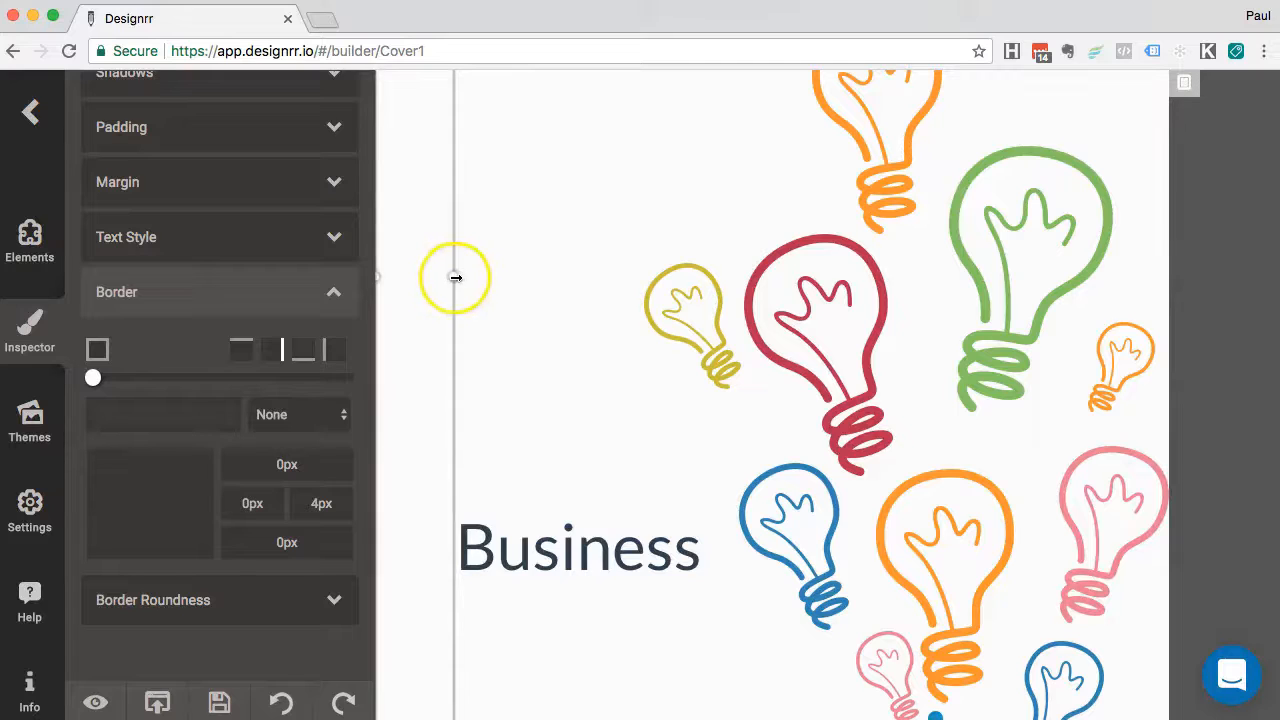
# Pull the page-edge line narrower and set the cover content border width to 0px
pyautogui.moveTo(455, 277); pyautogui.dragTo(413, 277)
pyautogui.moveTo(405, 281); pyautogui.dragTo(402, 281)
pyautogui.click(452, 326)
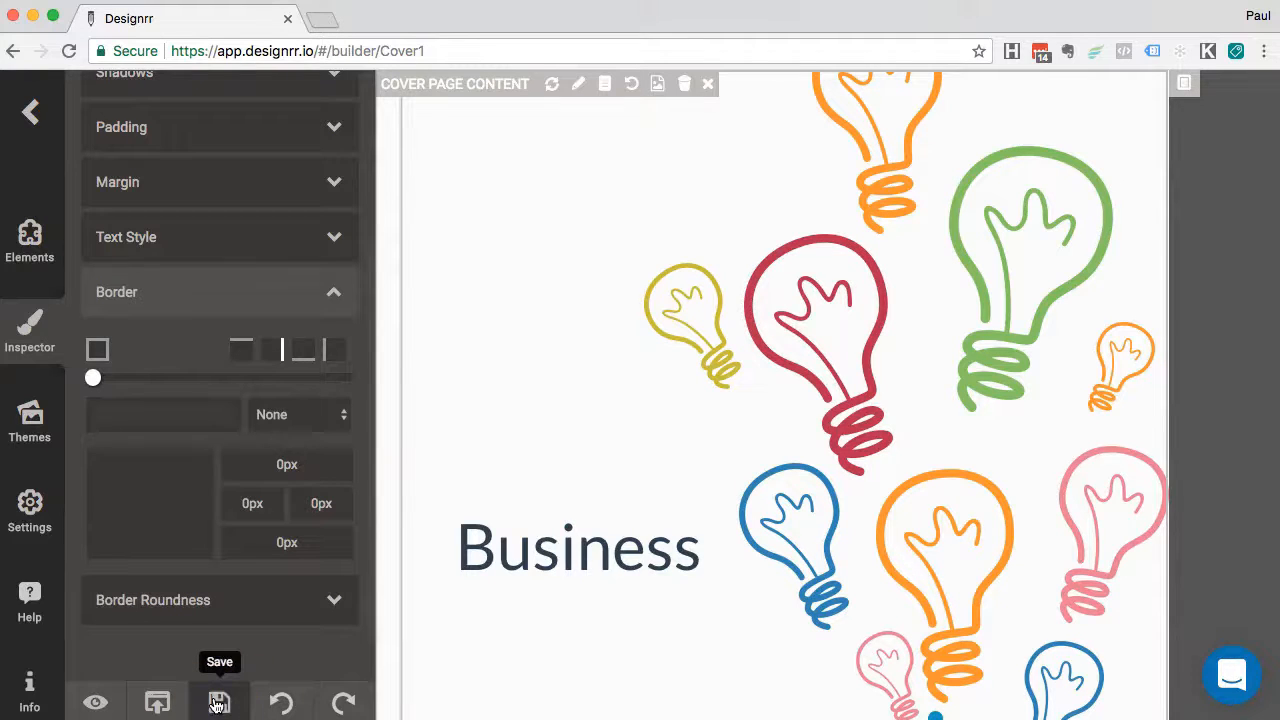
# Preview the ebook as a reader sees it, then return to editing
pyautogui.click(95, 702)
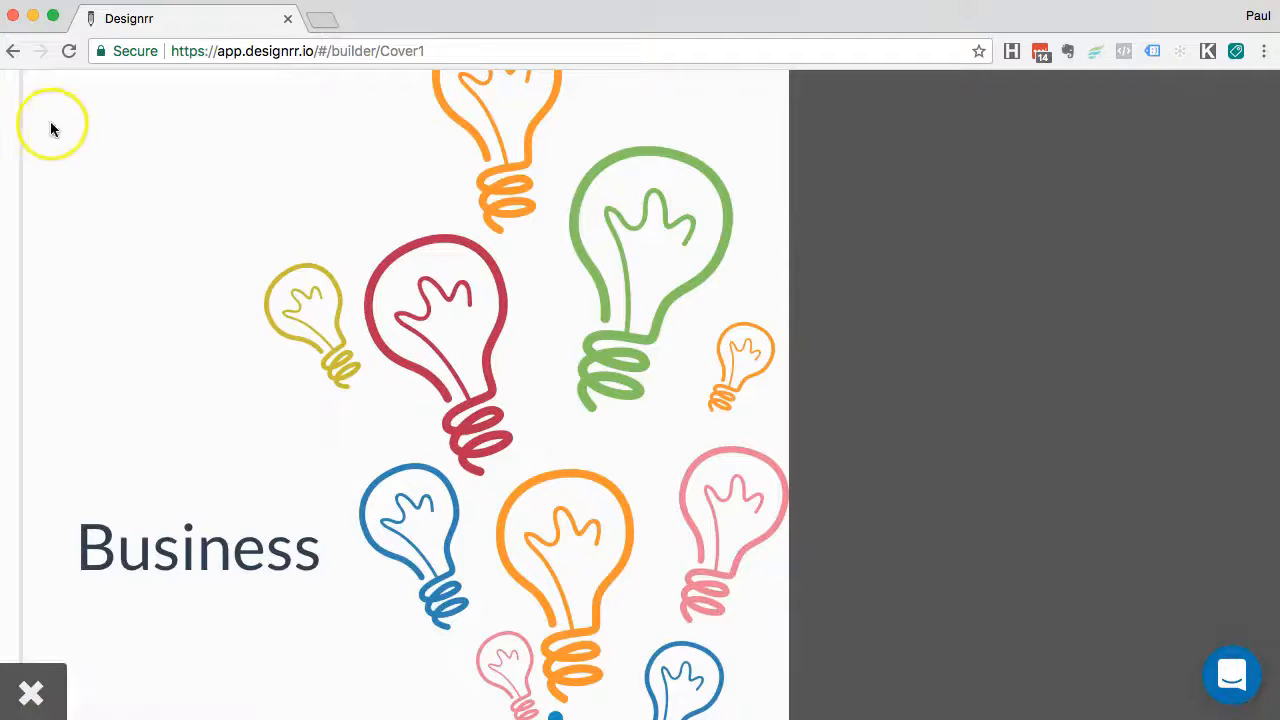
pyautogui.scroll(-10, 70, 450)
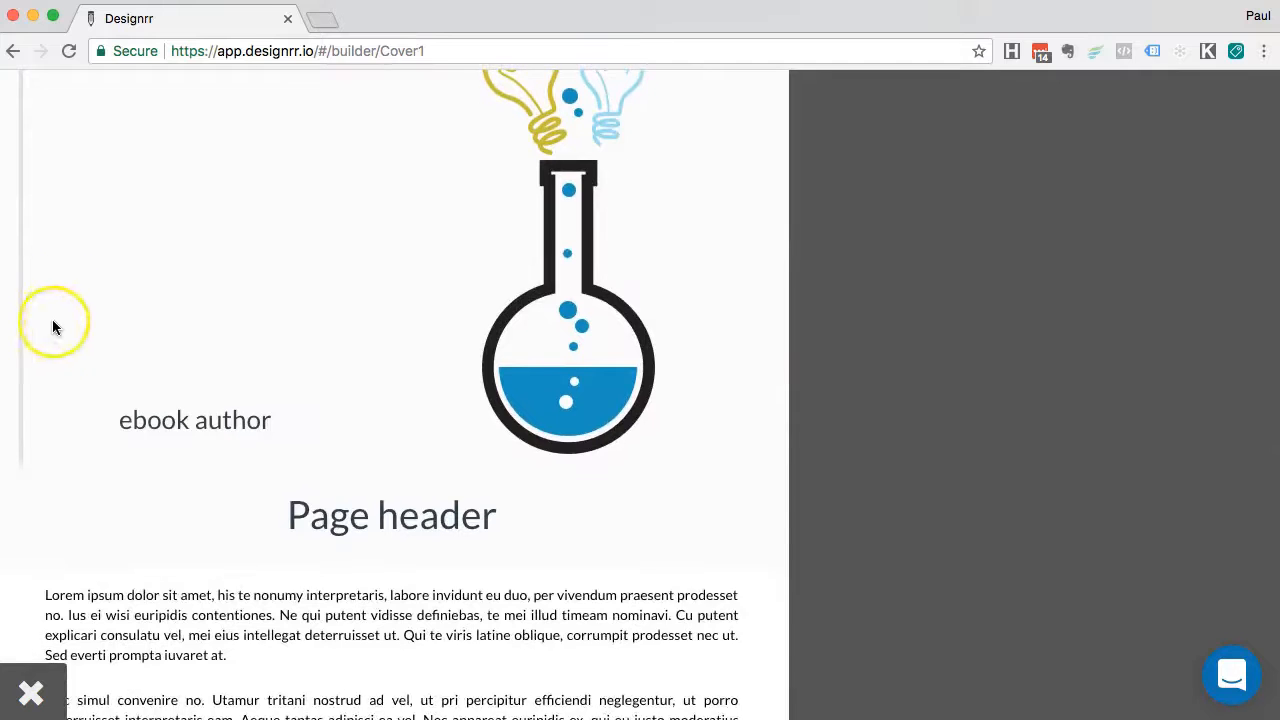
pyautogui.scroll(8, 54, 314)
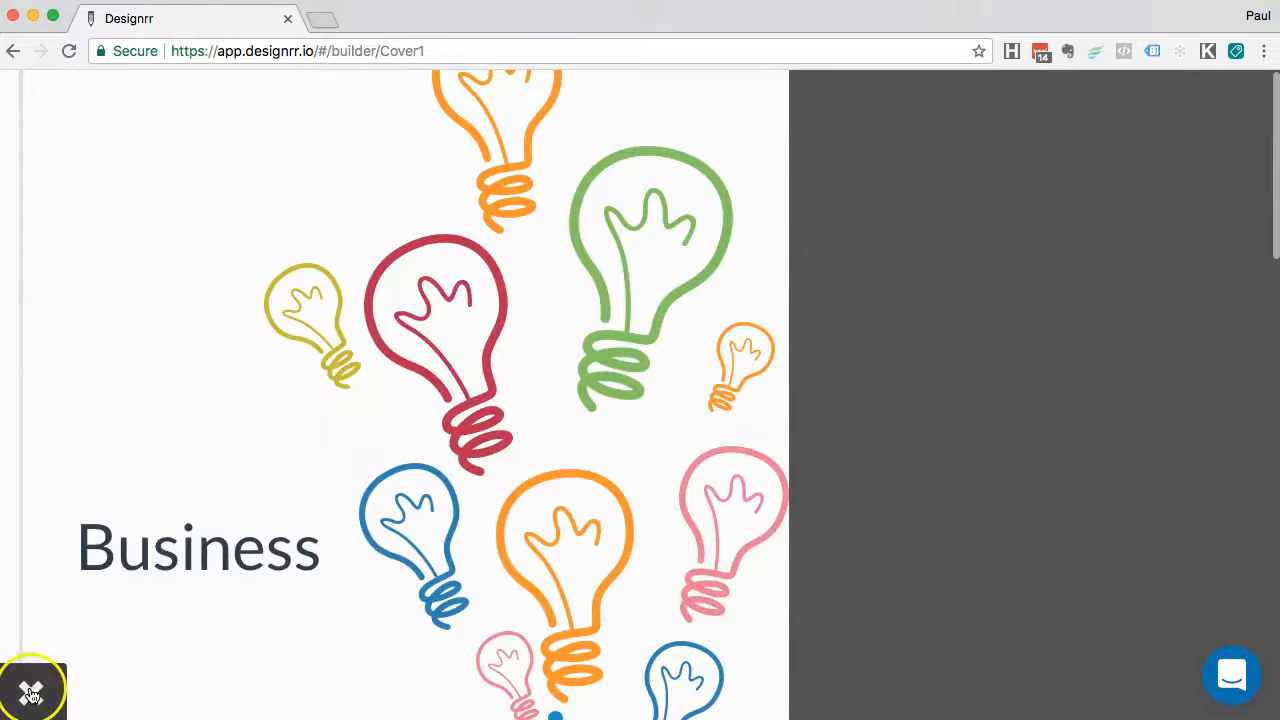
pyautogui.click(30, 690)
# Replace the 'ebook author' footer placeholder with the author's full name
pyautogui.scroll(-3, 495, 596)
pyautogui.scroll(-5, 495, 599)
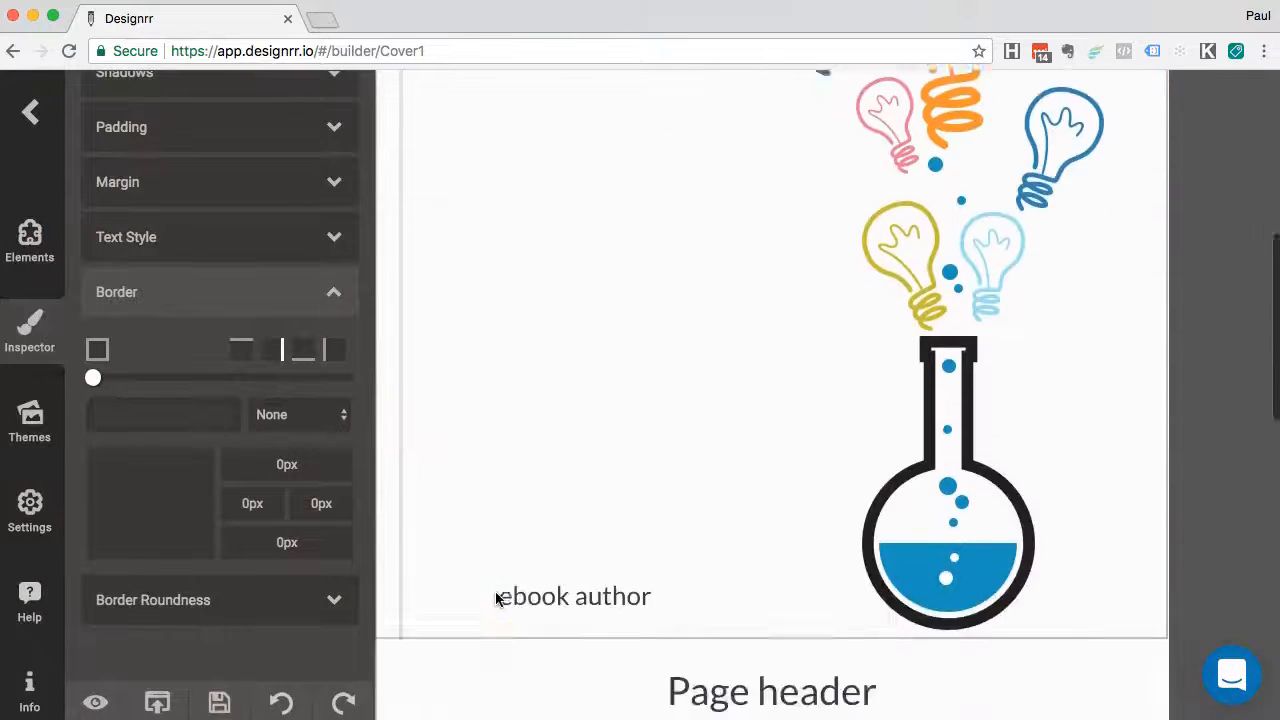
pyautogui.click(591, 450)
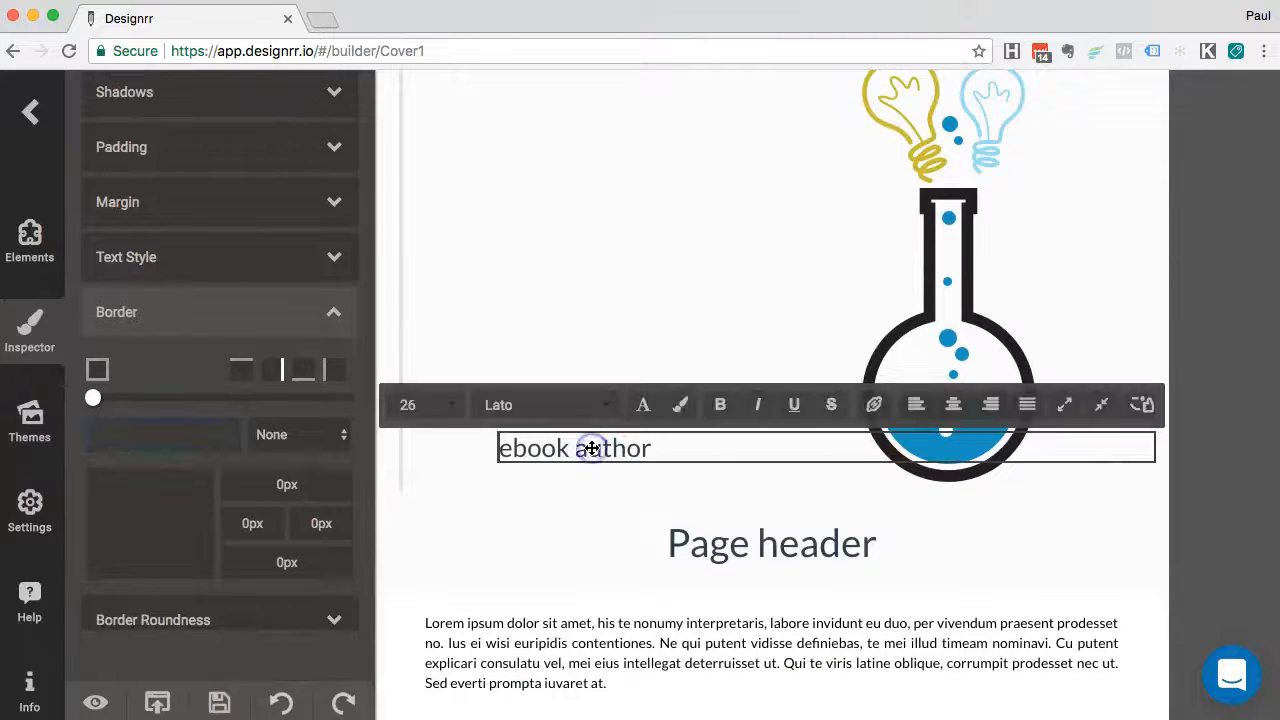
pyautogui.tripleClick(591, 449)
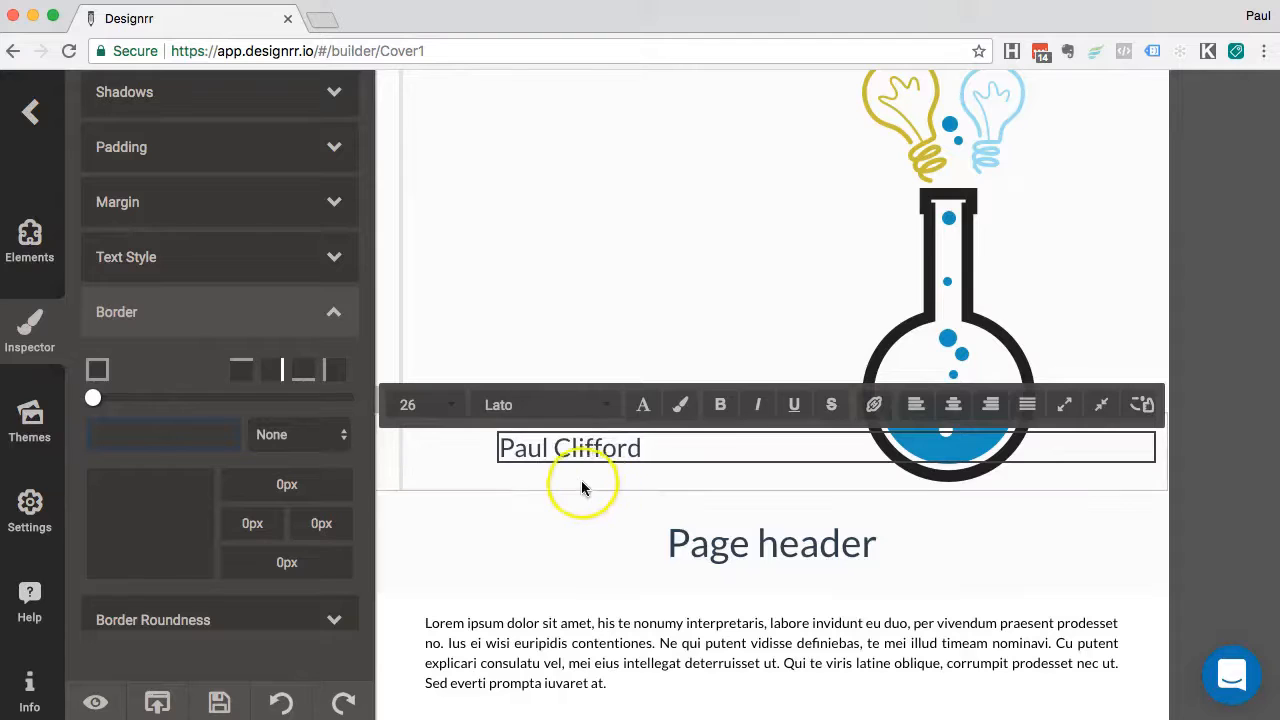
pyautogui.click(580, 486)
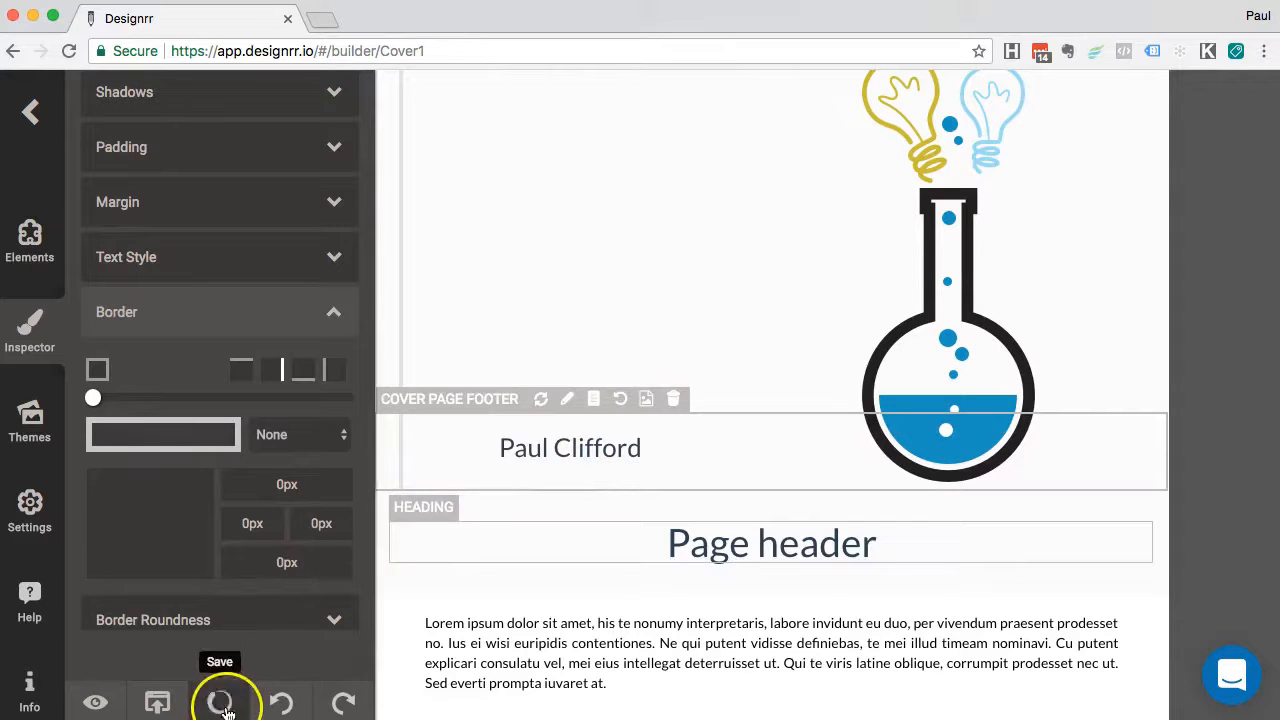
# Publish the ebook as PDF (New - Beta), generating Cover1_156446.pdf in a new tab
pyautogui.click(155, 705)
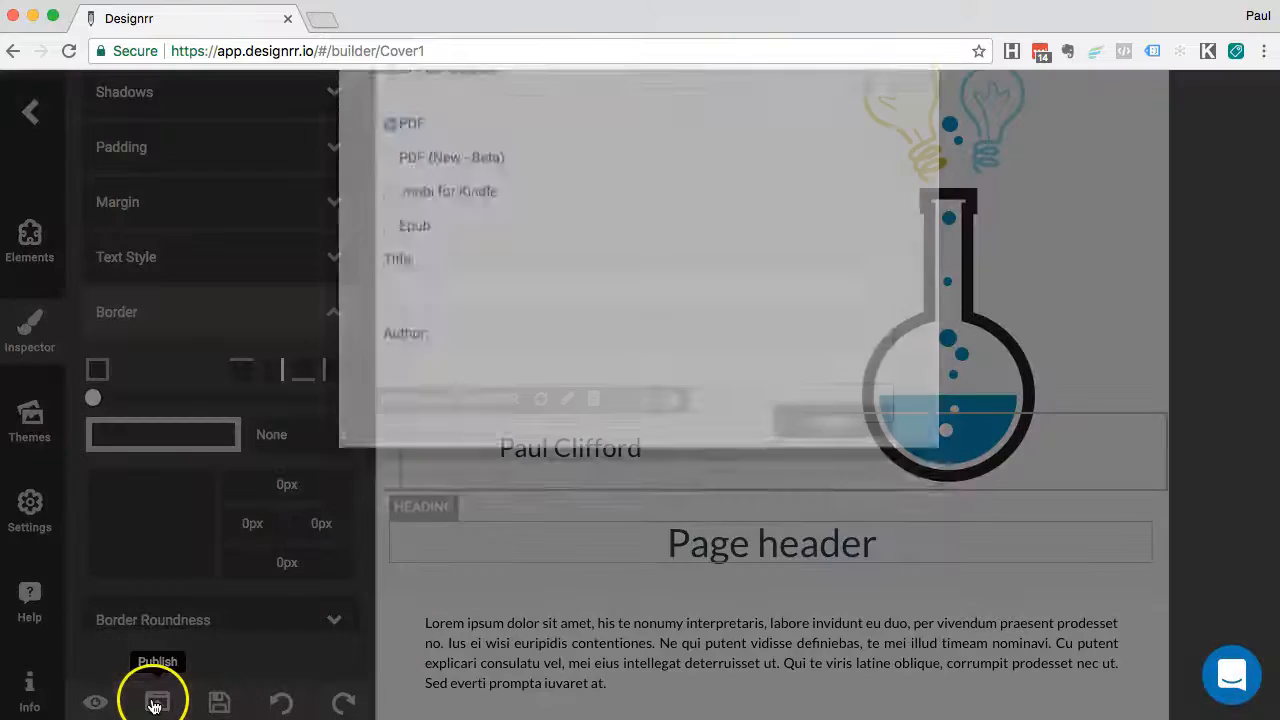
pyautogui.click(493, 219)
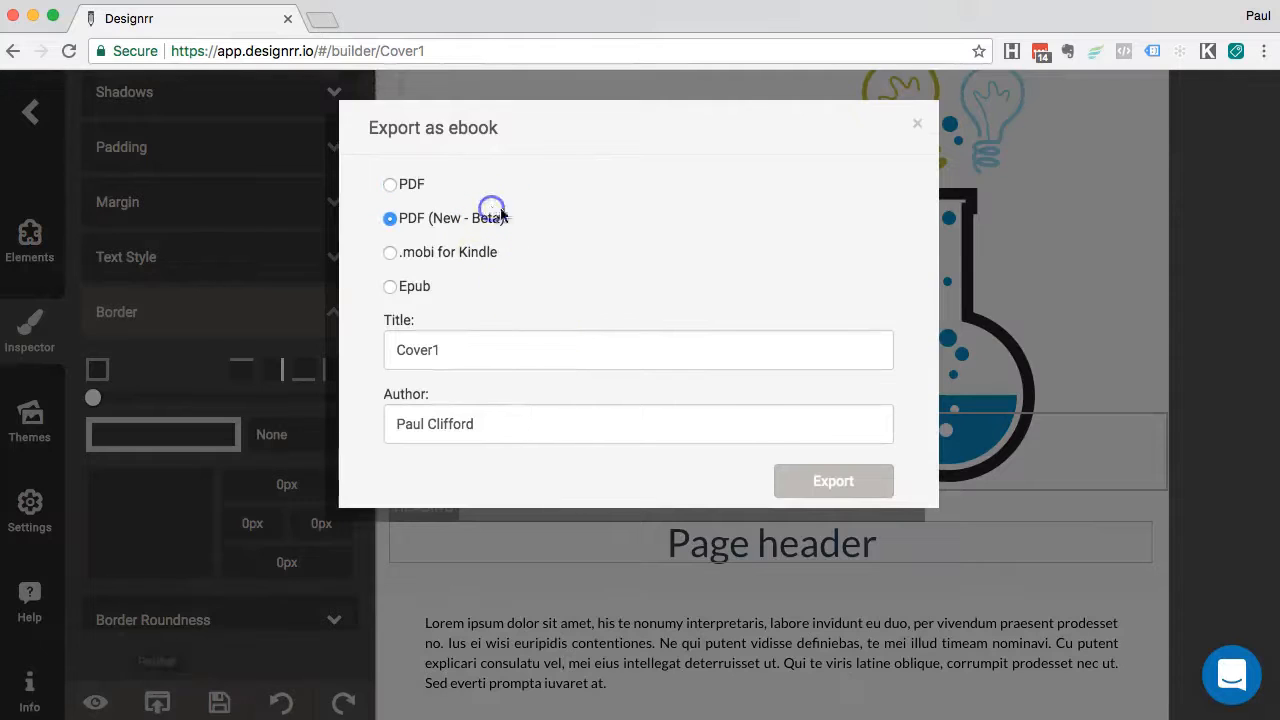
pyautogui.click(835, 484)
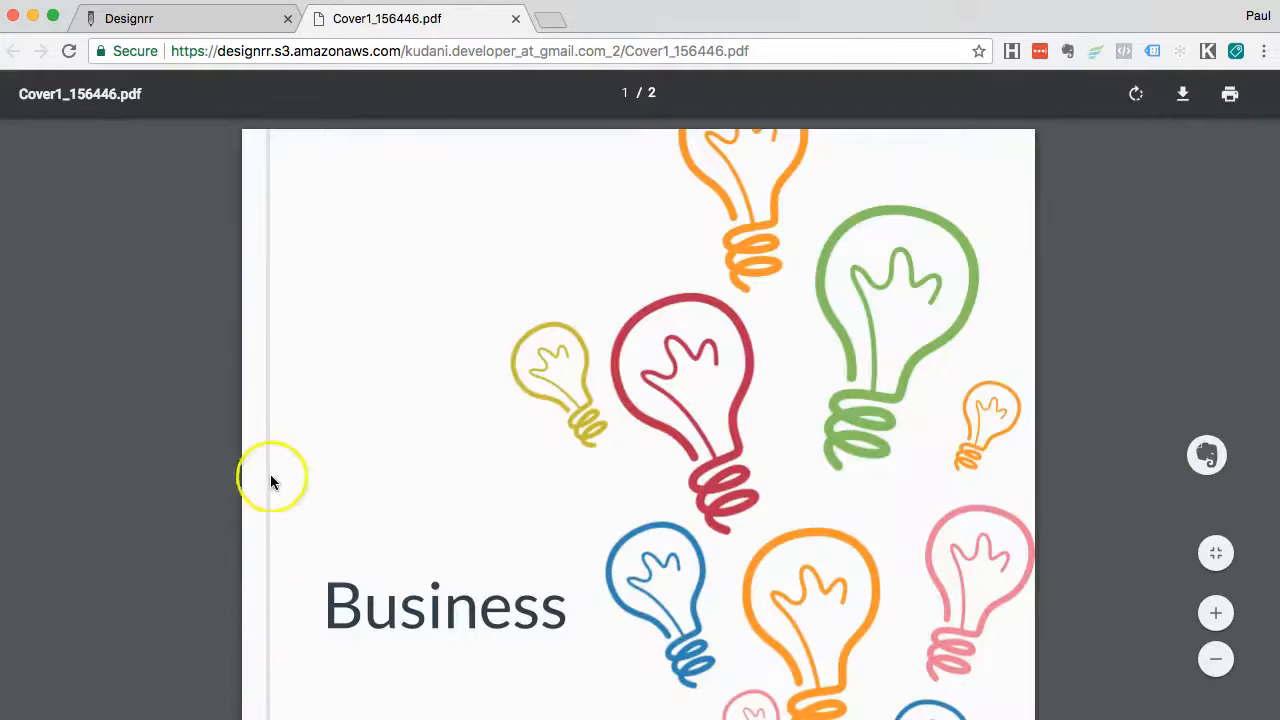
# Check both pages of Cover1_156446.pdf, then switch back to the Designrr tab
pyautogui.scroll(-8, 270, 482)
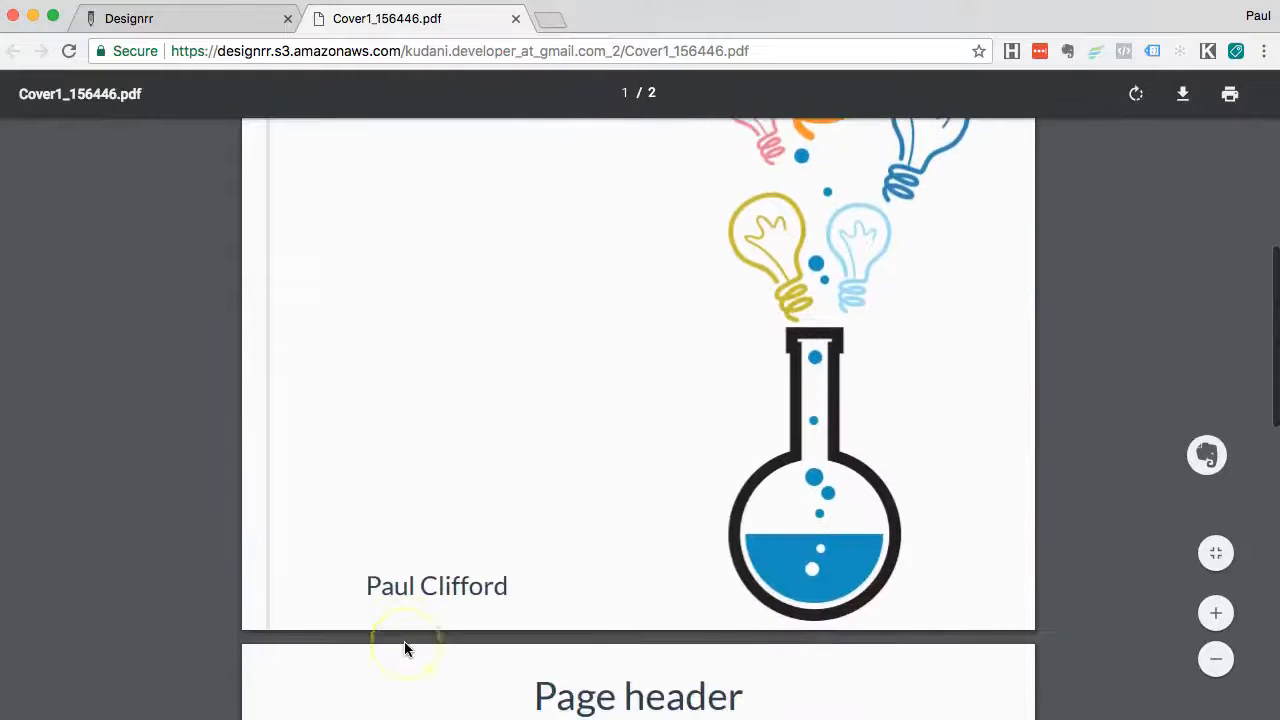
pyautogui.scroll(10, 366, 514)
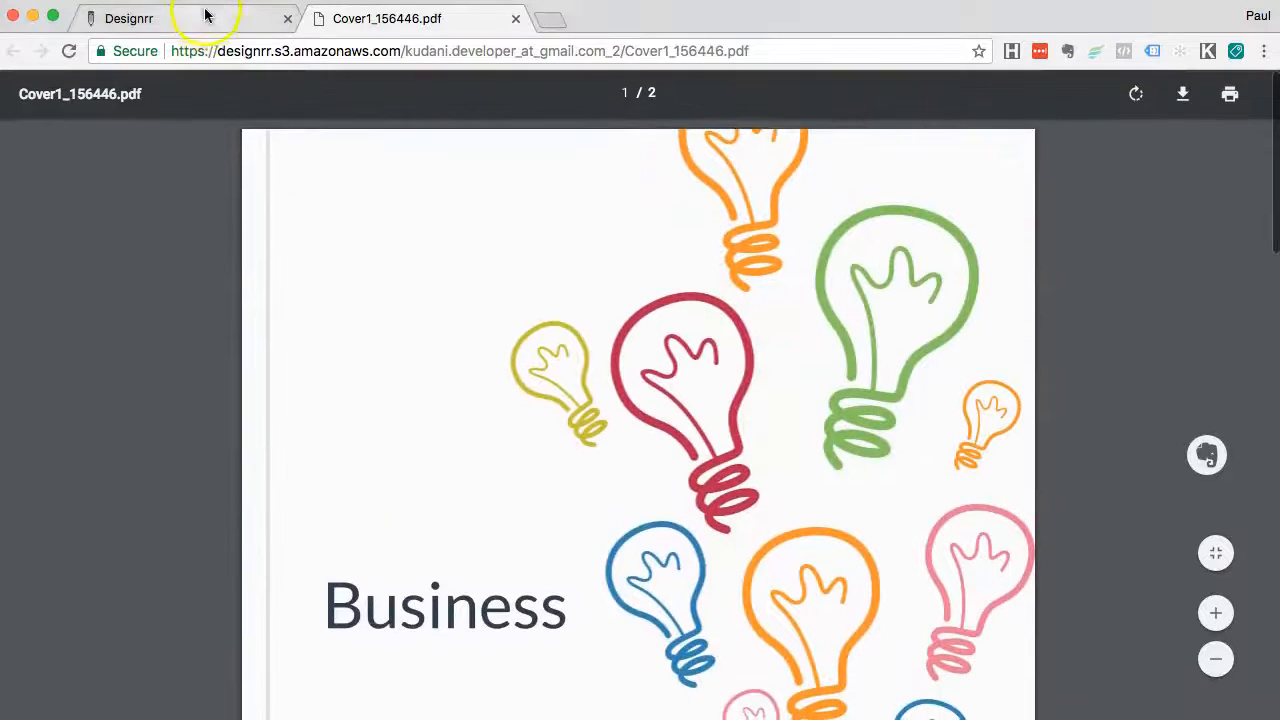
pyautogui.click(205, 15)
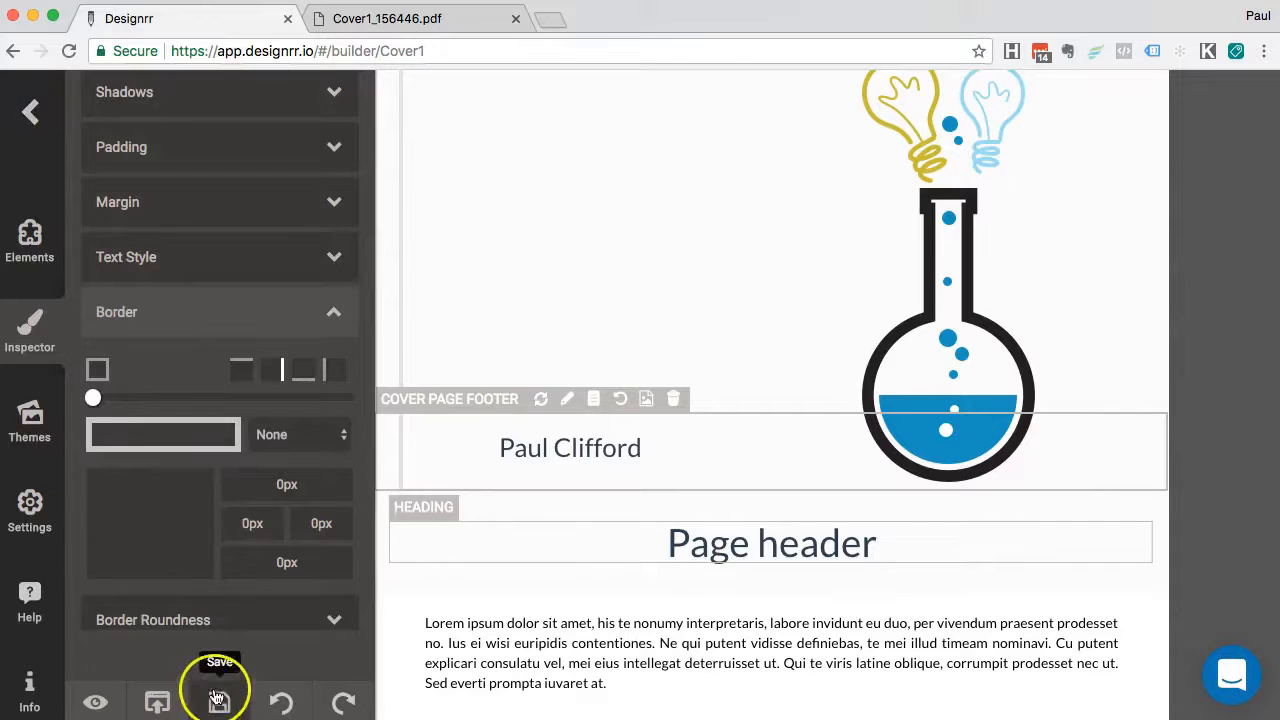
pyautogui.click(28, 113)
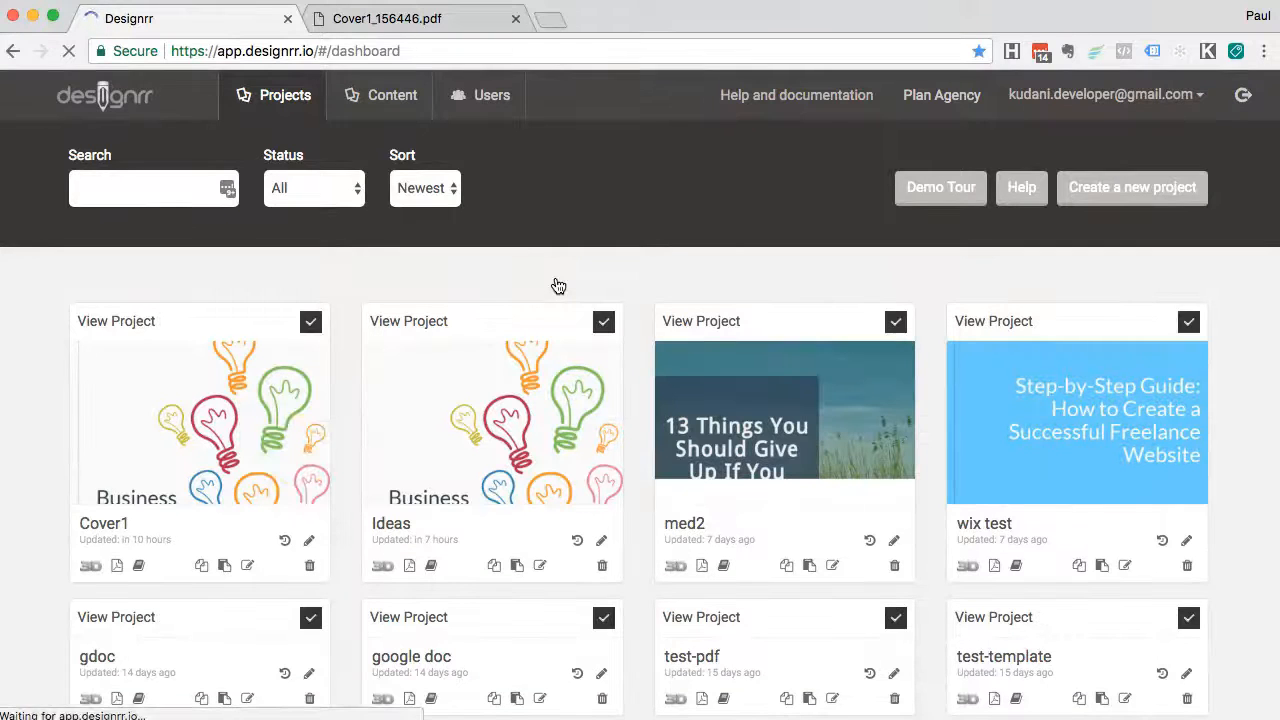
pyautogui.click(91, 570)
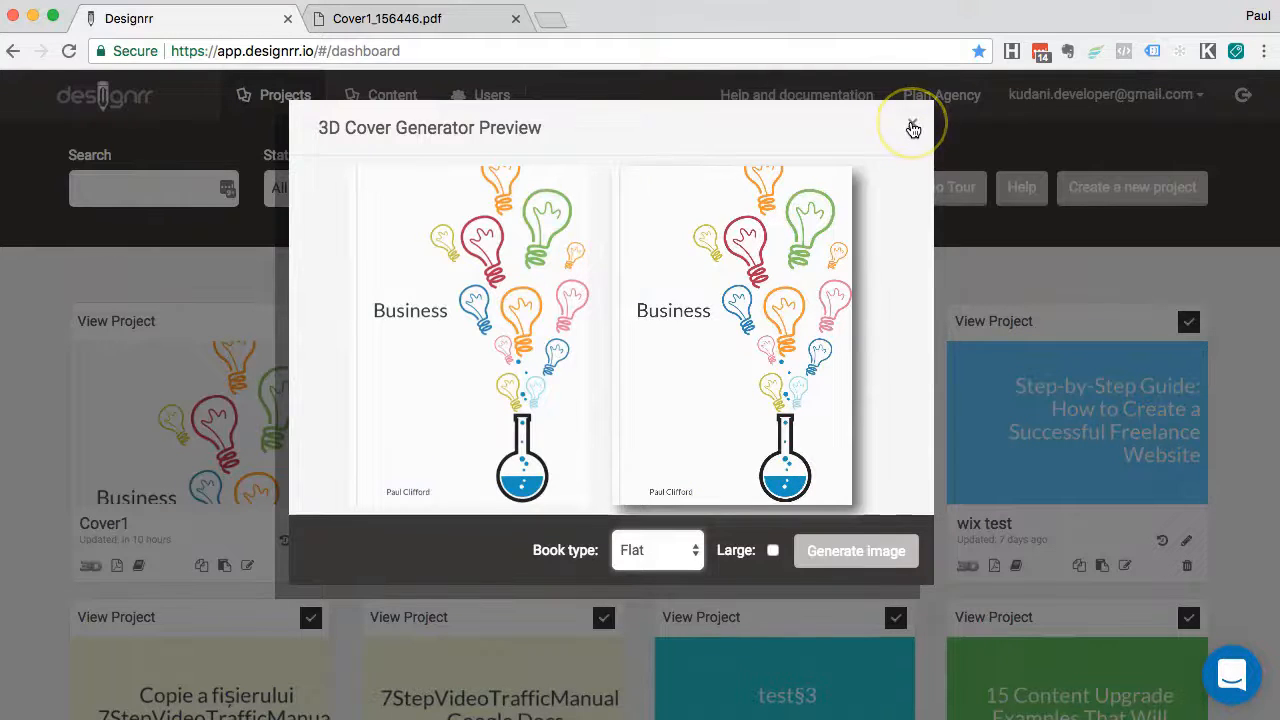
pyautogui.click(913, 128)
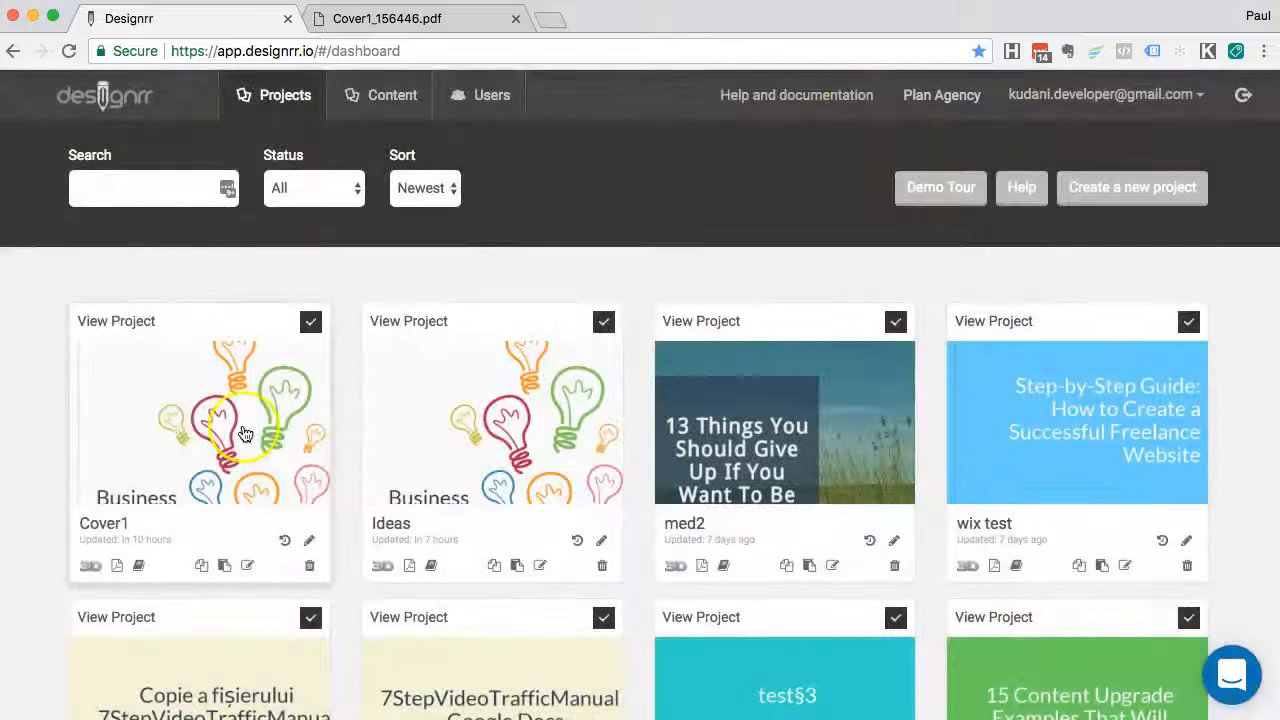
pyautogui.click(179, 422)
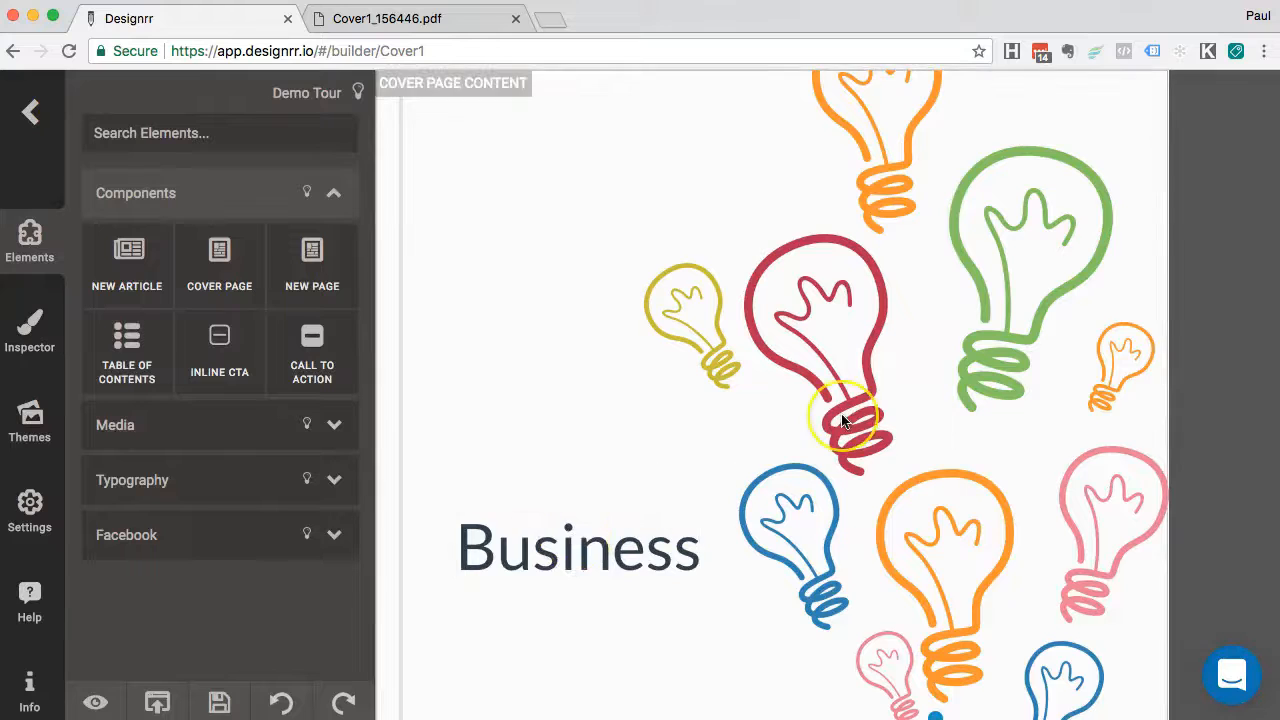
# Change the Business title text to '5 Ways To Be More Creative In Business'
pyautogui.scroll(-3, 841, 420)
pyautogui.scroll(2, 651, 449)
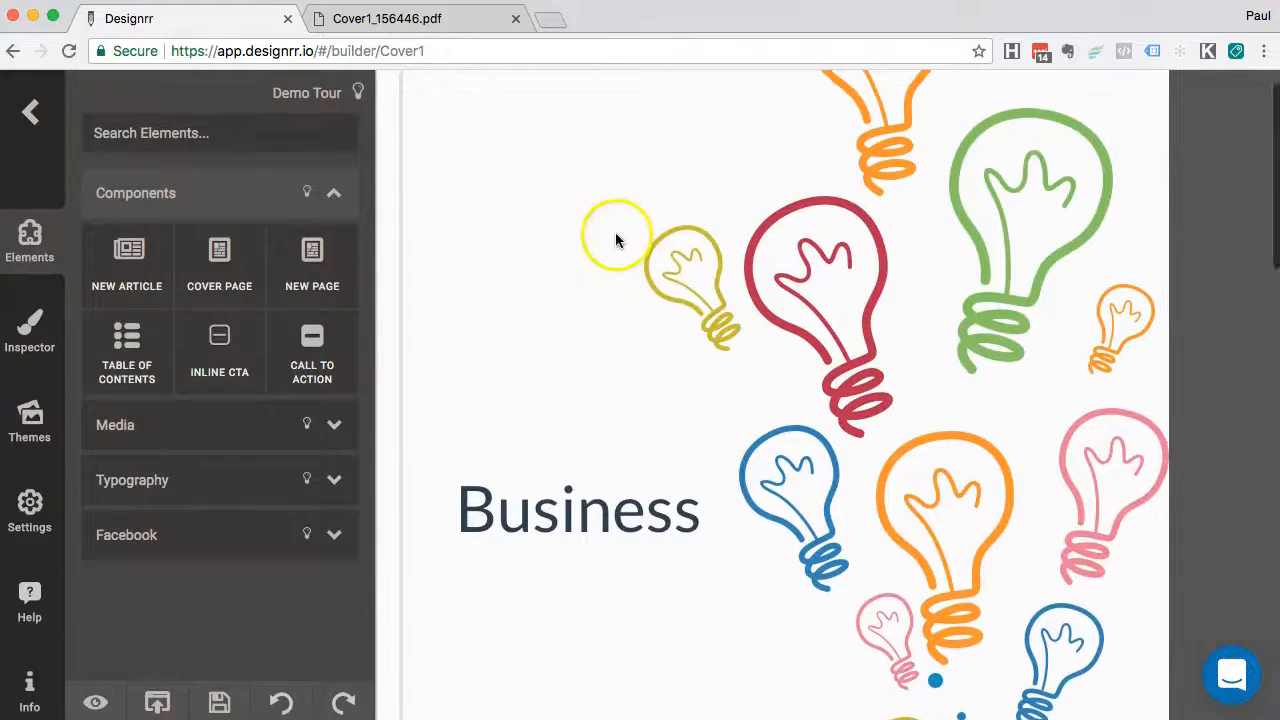
pyautogui.scroll(1, 630, 235)
pyautogui.click(580, 548)
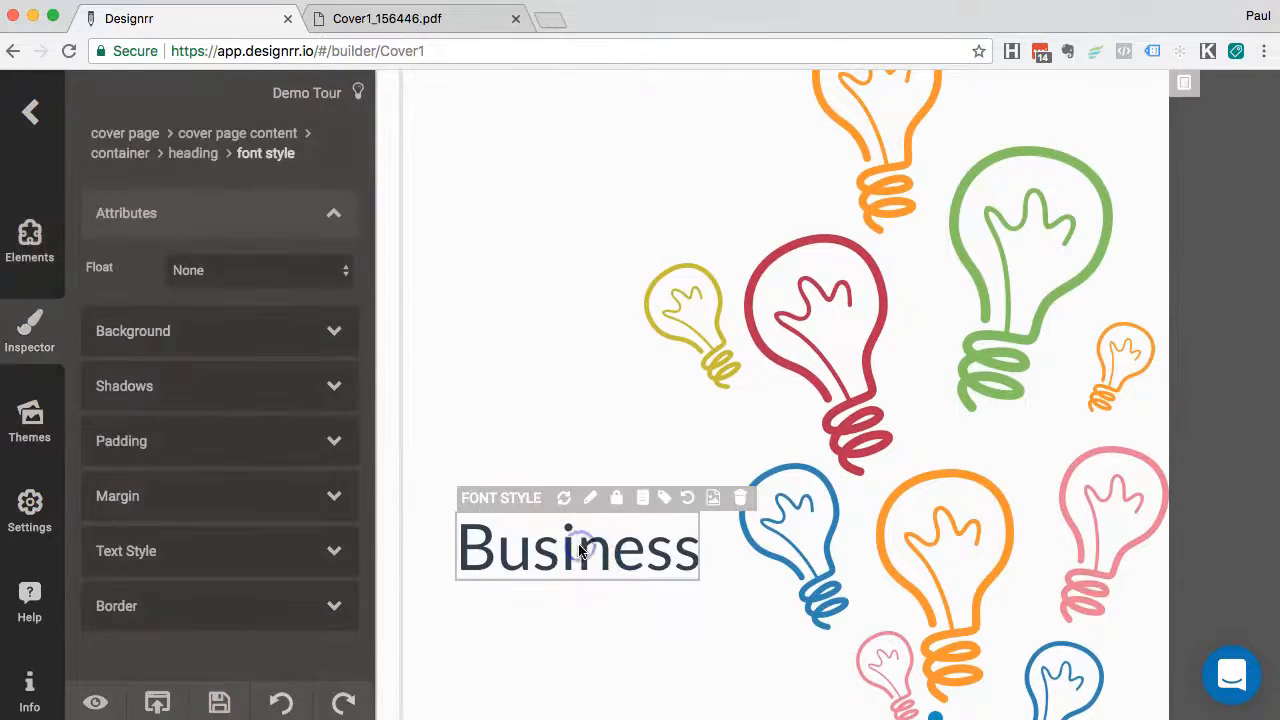
pyautogui.click(654, 555)
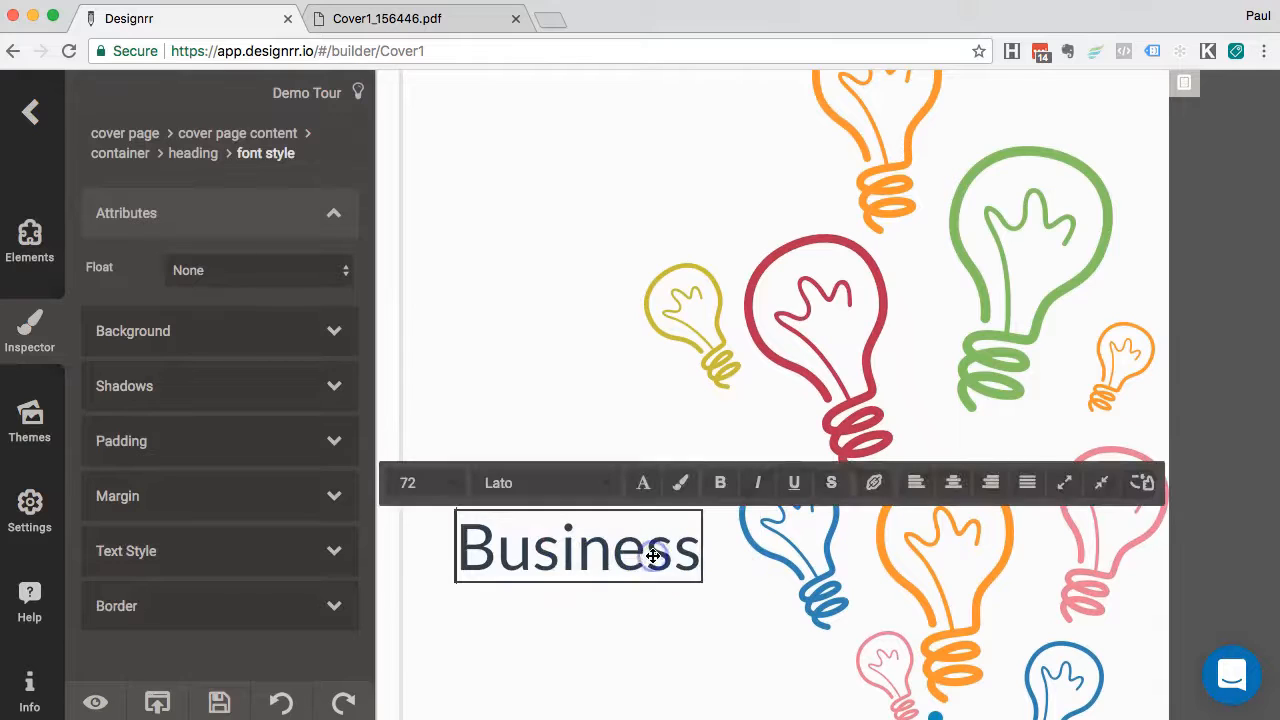
pyautogui.doubleClick(592, 556)
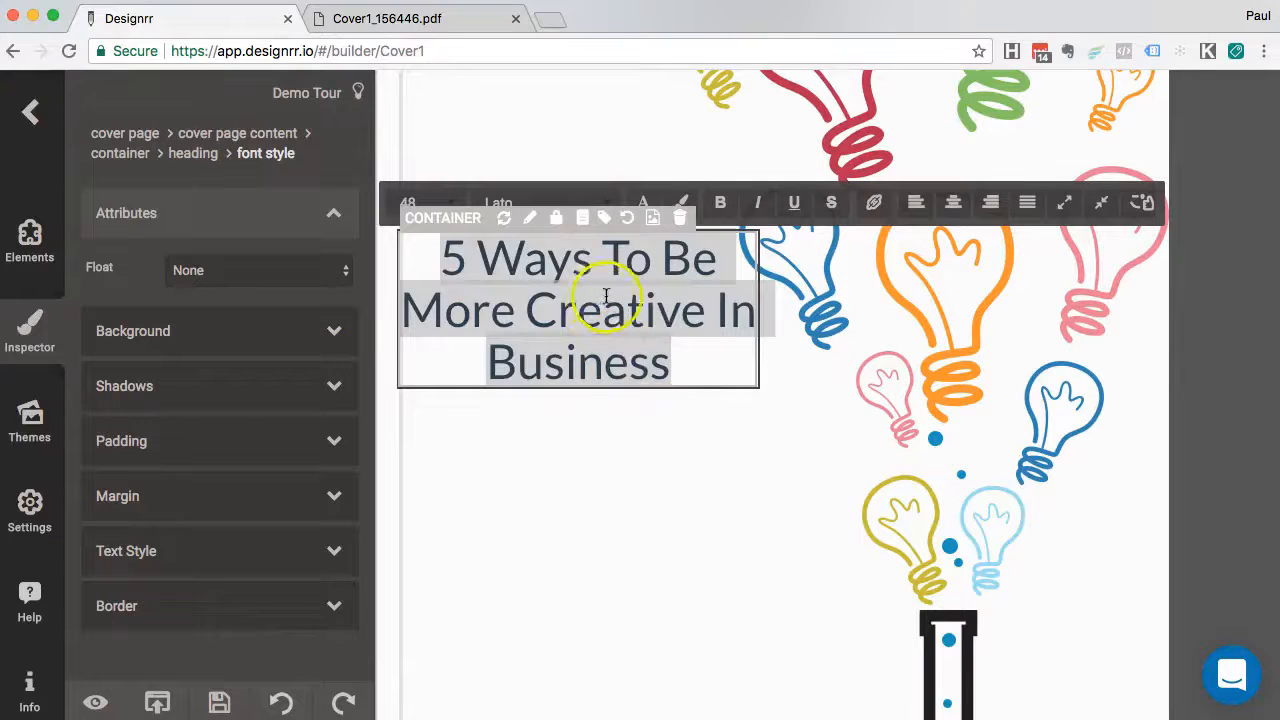
pyautogui.click(605, 295)
pyautogui.click(672, 358)
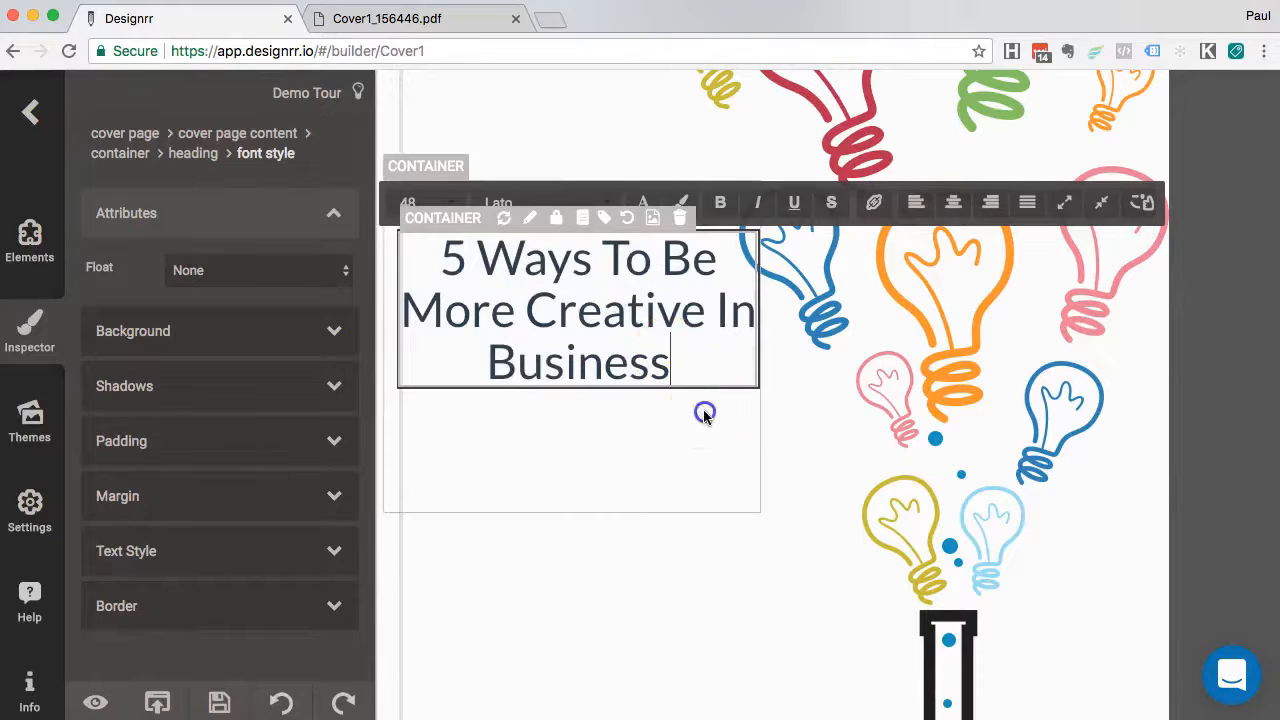
# Shorten the title container and move it lower and slightly right among the bulbs
pyautogui.click(704, 413)
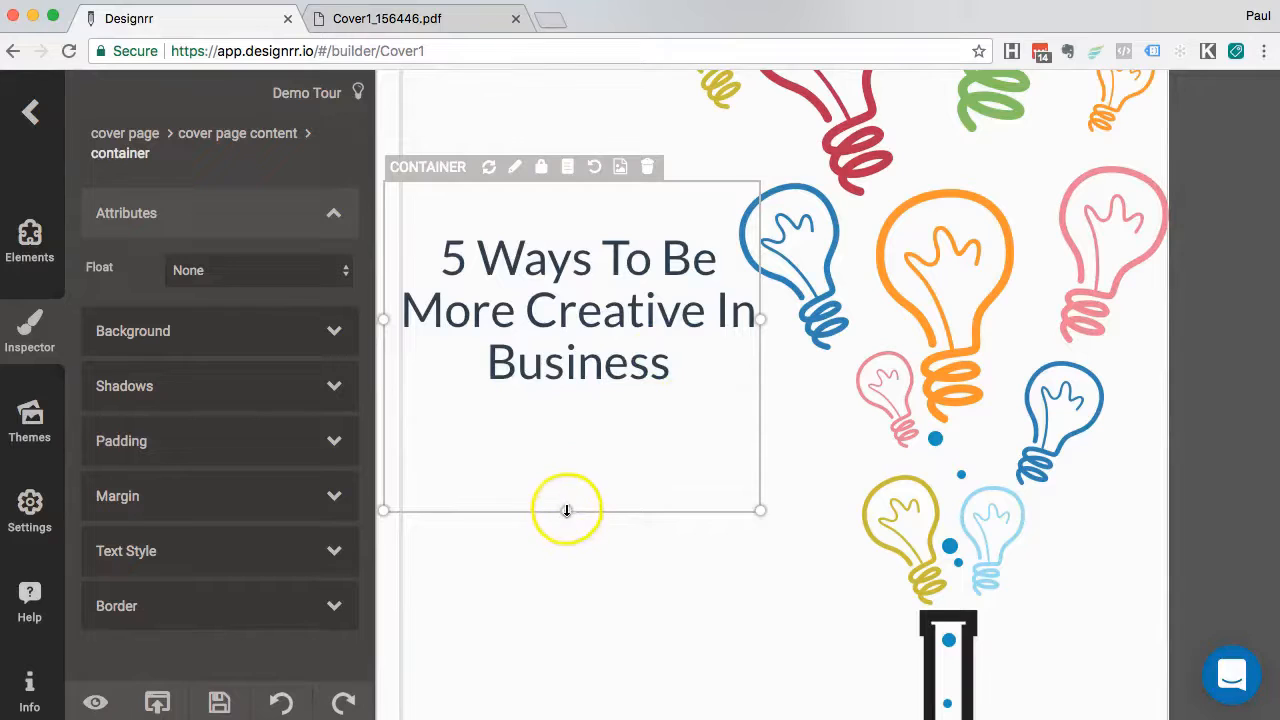
pyautogui.moveTo(566, 508); pyautogui.dragTo(562, 446)
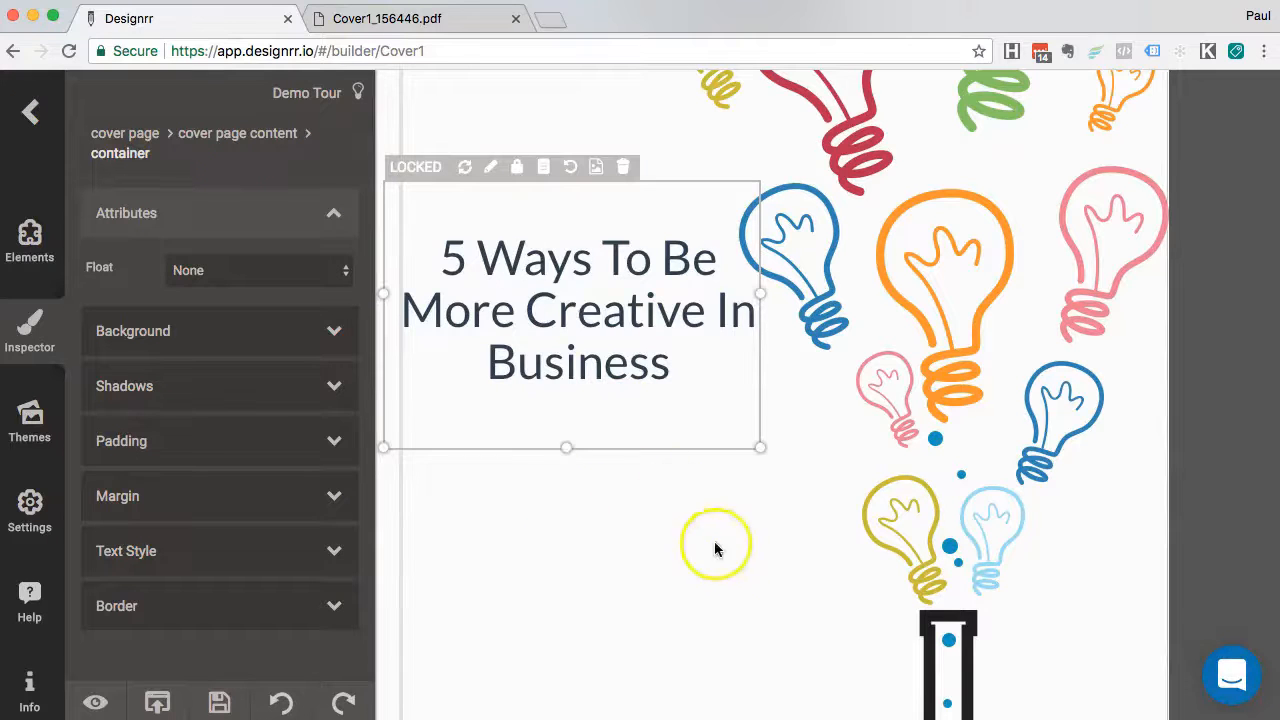
pyautogui.scroll(3, 720, 550)
pyautogui.scroll(2, 731, 551)
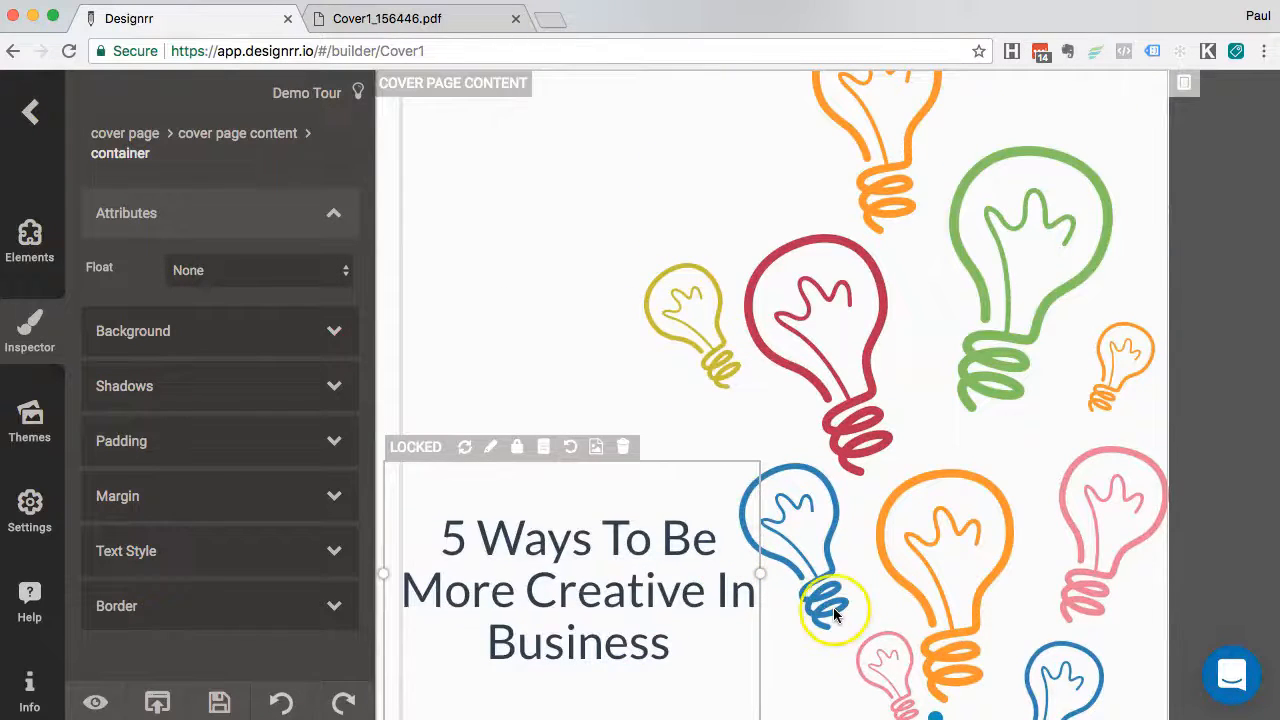
pyautogui.scroll(-5, 834, 614)
pyautogui.moveTo(684, 512); pyautogui.dragTo(717, 606)
pyautogui.click(949, 423)
pyautogui.scroll(3, 949, 423)
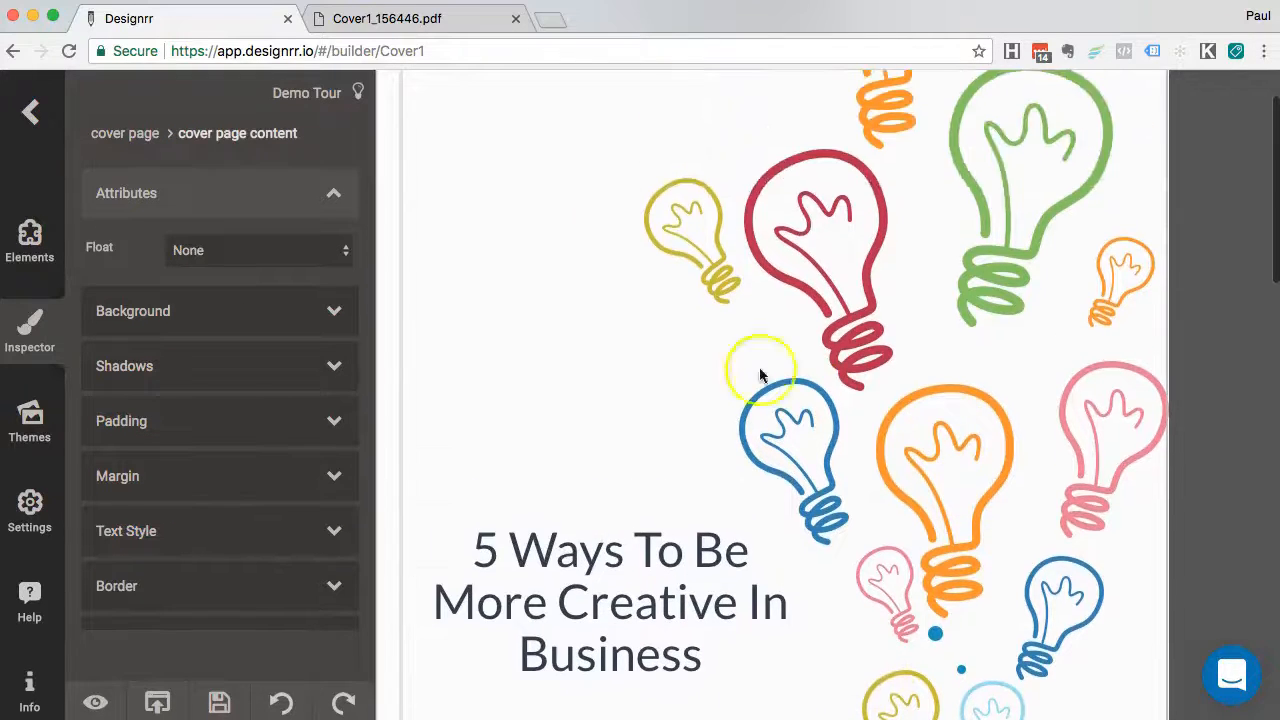
pyautogui.scroll(-4, 770, 440)
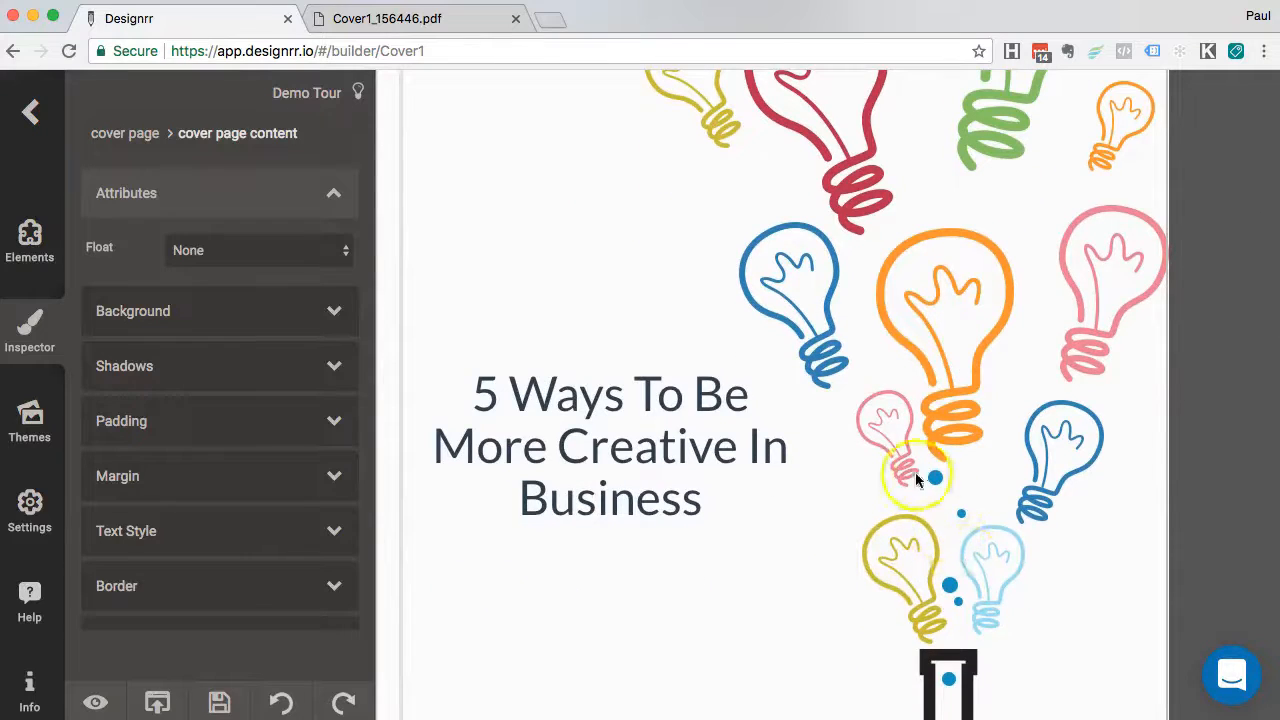
pyautogui.scroll(6, 915, 472)
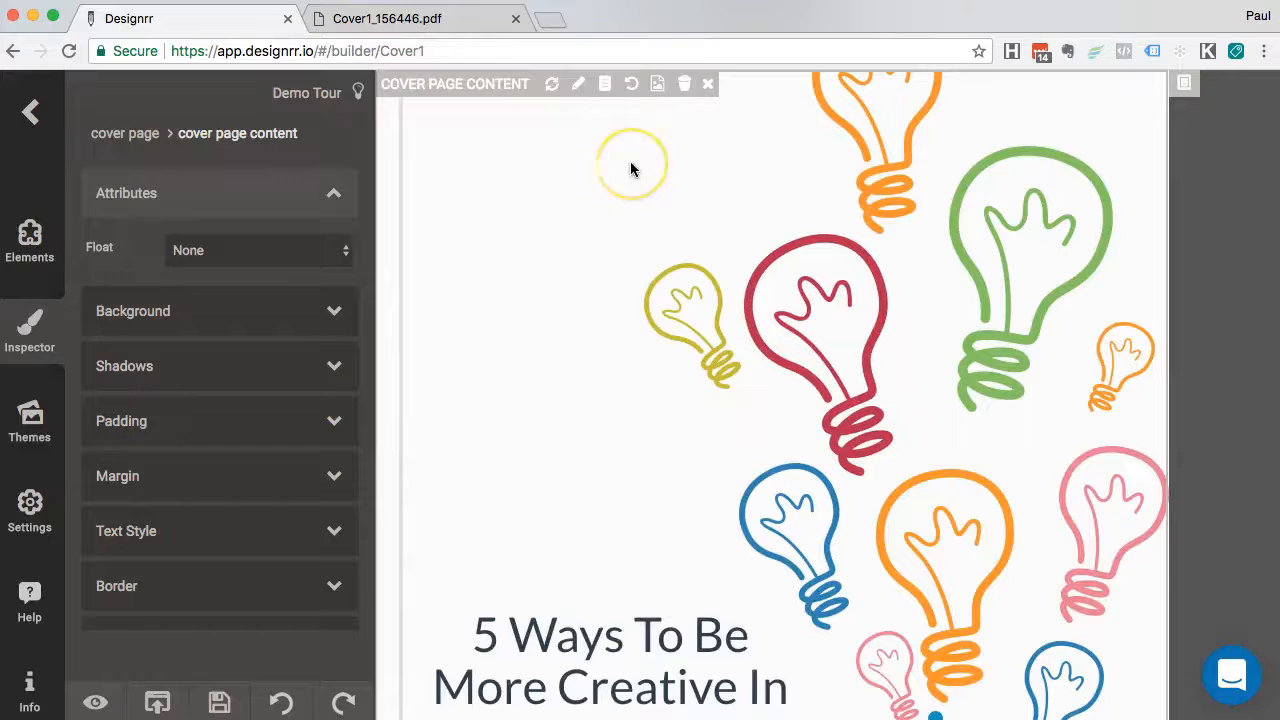
# Add a Typography paragraph reading 'How To Get Inspired in 5 Steps' and move it to the cover's top
pyautogui.click(29, 237)
pyautogui.click(175, 487)
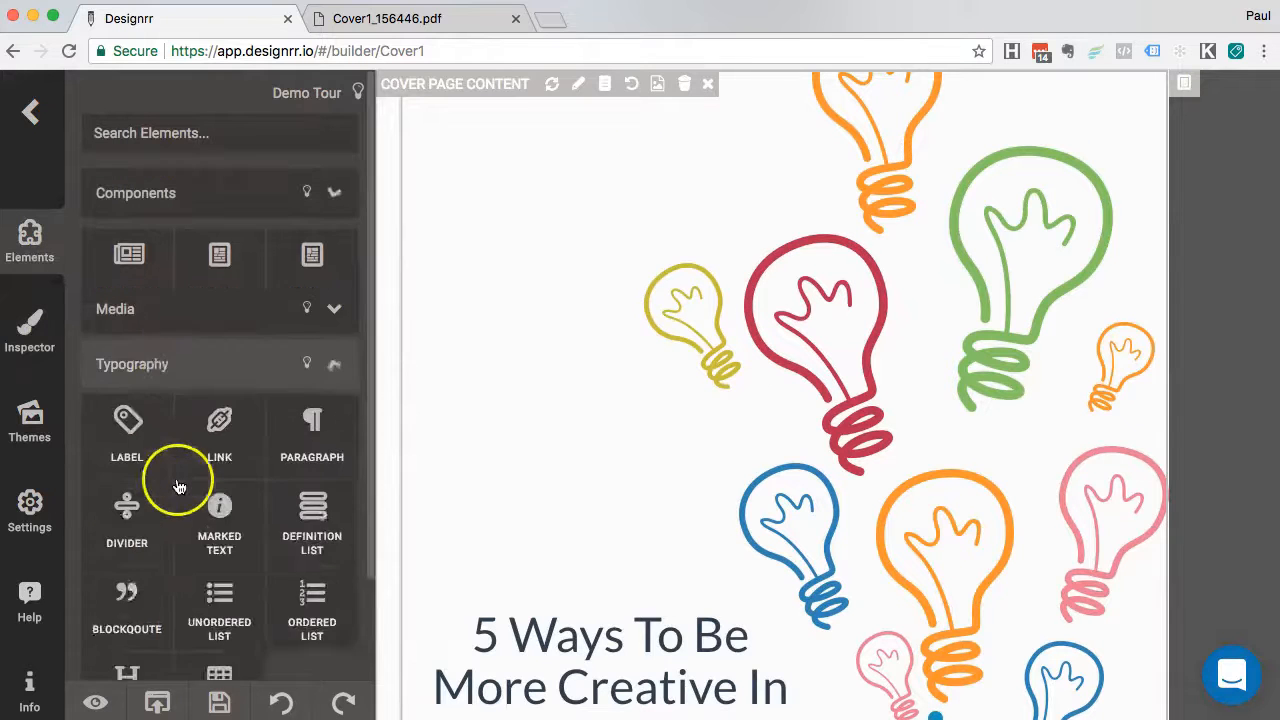
pyautogui.moveTo(320, 400); pyautogui.dragTo(485, 263)
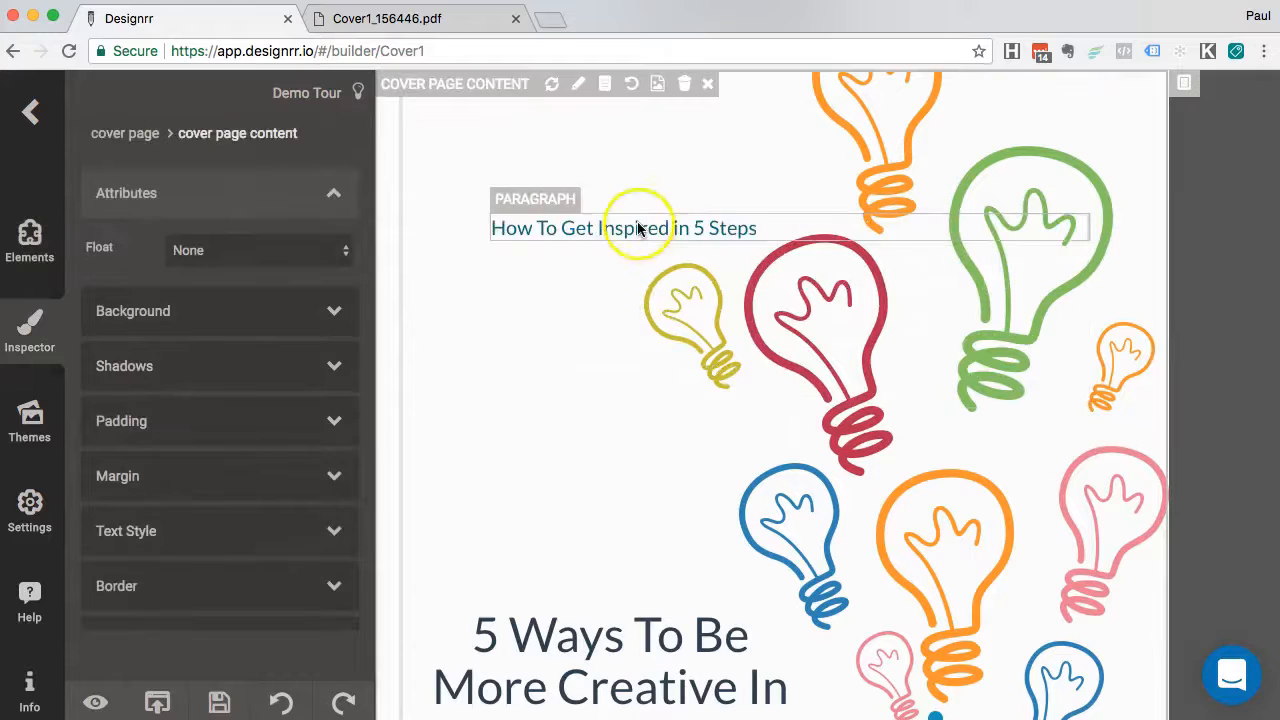
pyautogui.click(641, 227)
pyautogui.moveTo(646, 230); pyautogui.dragTo(591, 115)
pyautogui.click(598, 249)
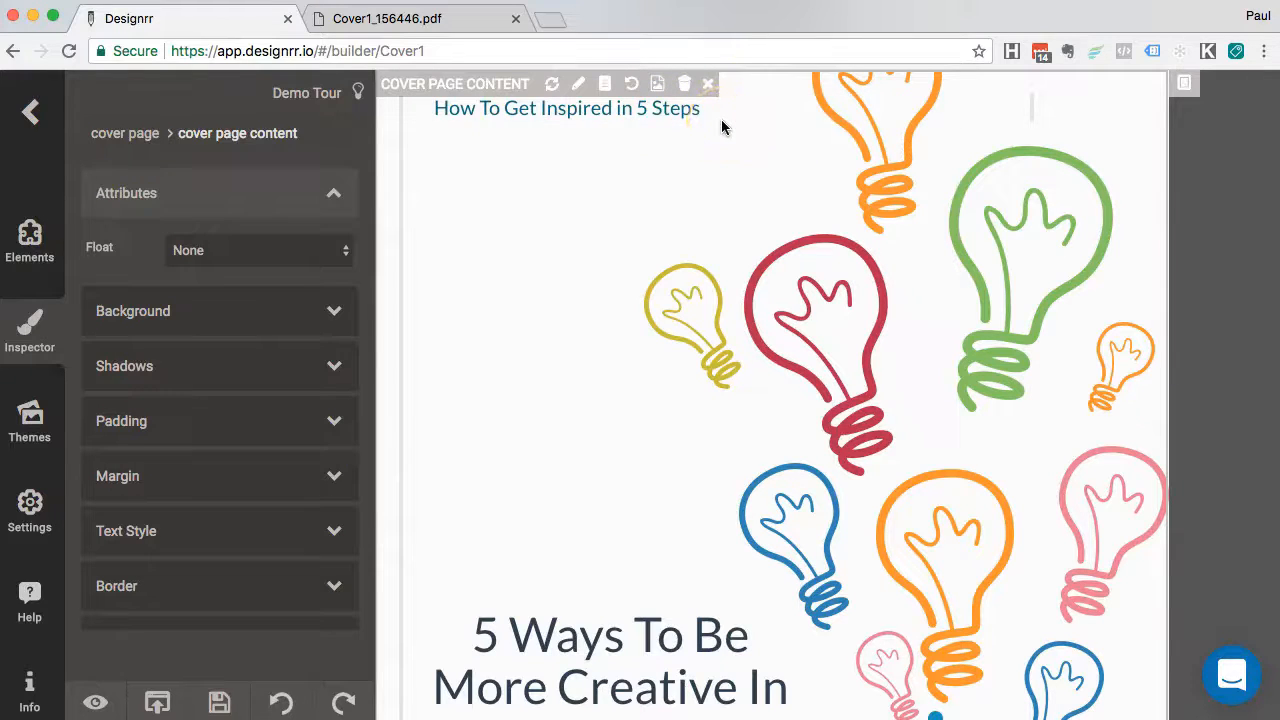
pyautogui.click(576, 207)
pyautogui.scroll(-5, 577, 297)
pyautogui.scroll(-7, 573, 397)
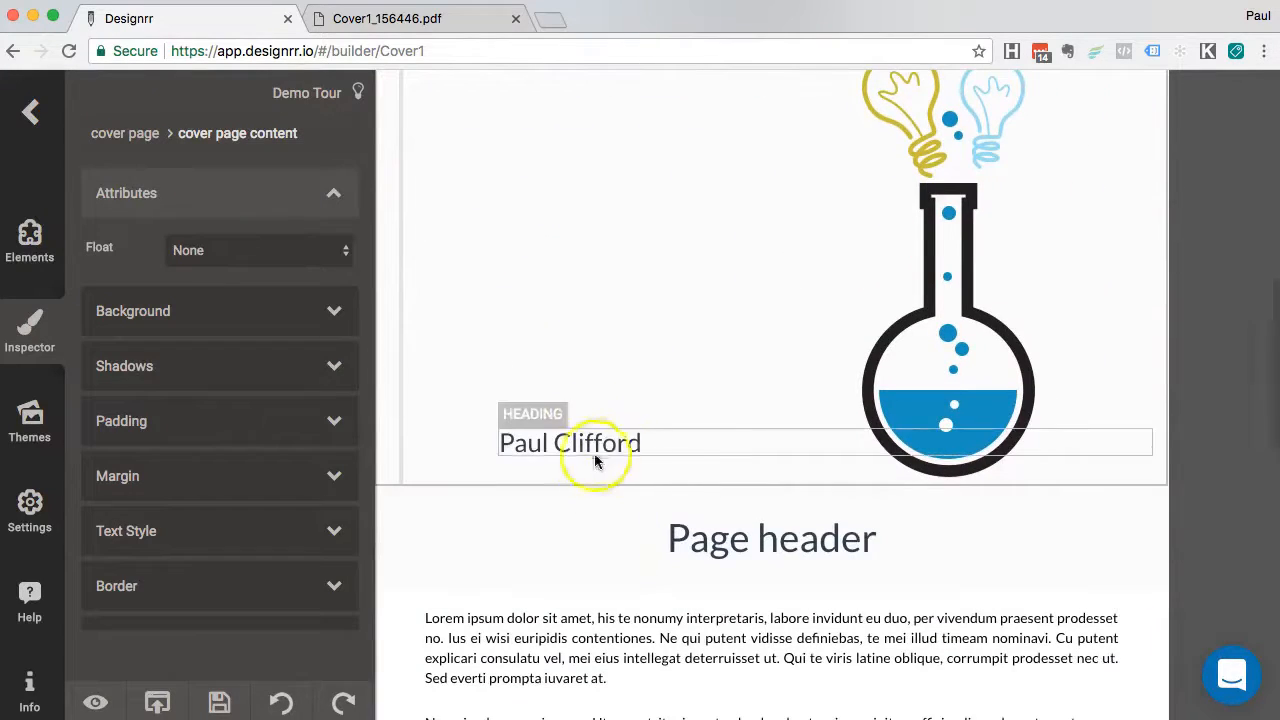
pyautogui.scroll(1, 648, 349)
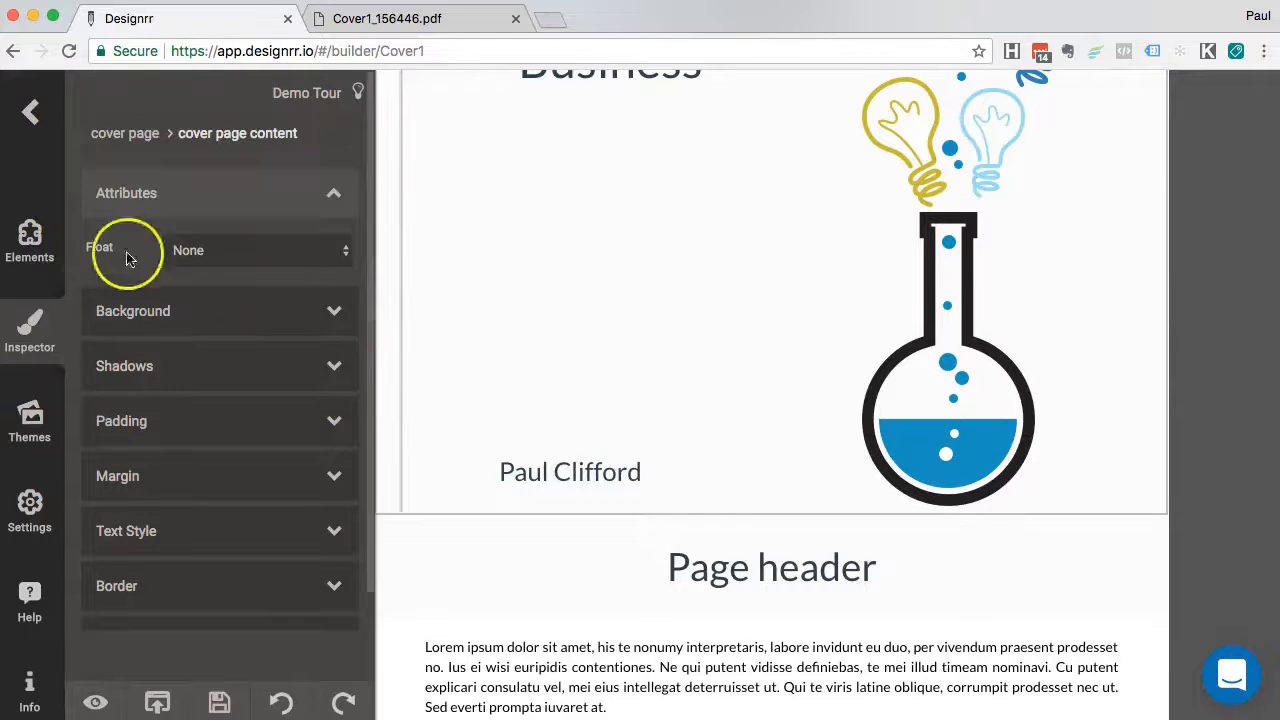
pyautogui.click(30, 238)
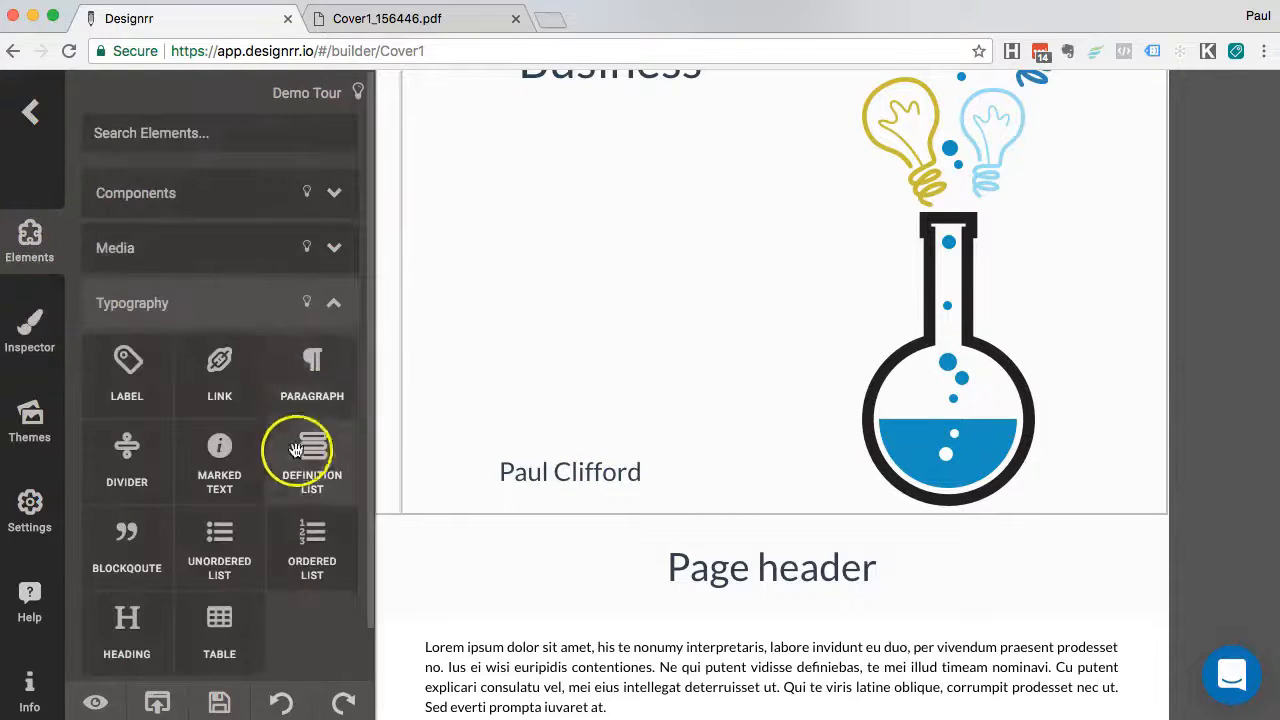
# Add a new paragraph above the author name reading 'My Address & Contact Details' in grey-blue
pyautogui.moveTo(308, 400); pyautogui.dragTo(477, 374)
pyautogui.doubleClick(600, 400)
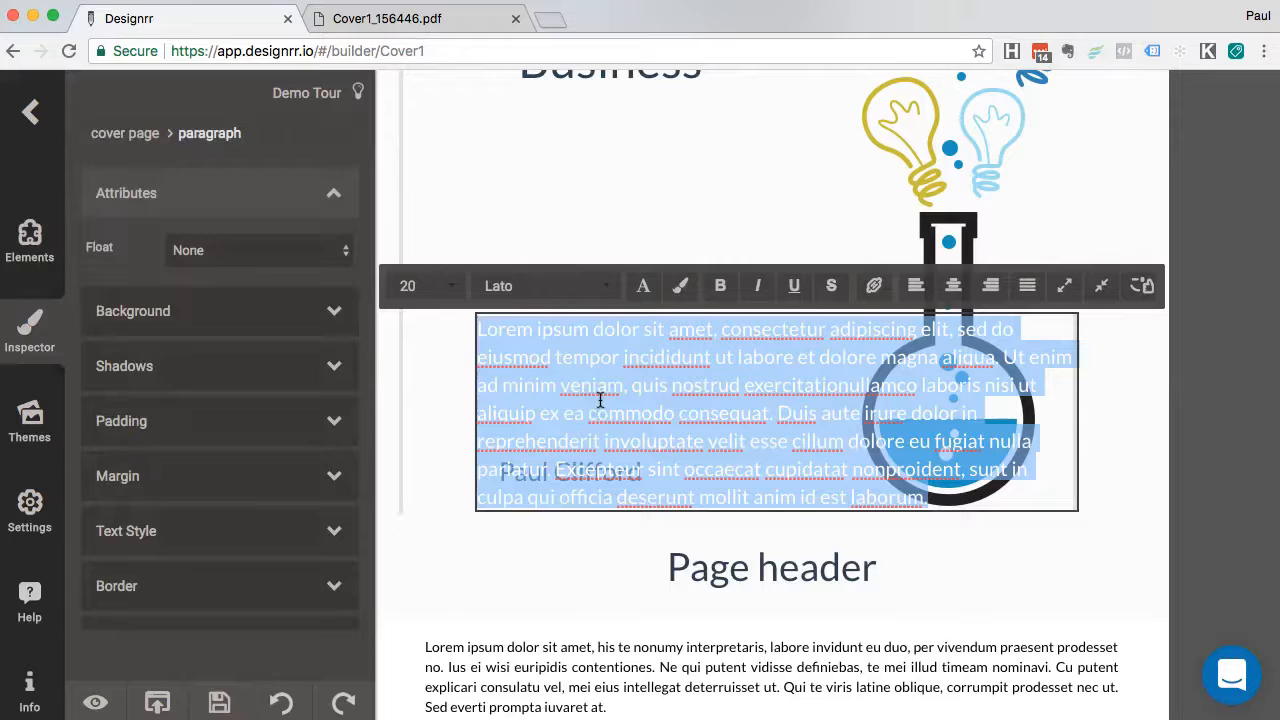
pyautogui.press('BackSpace')
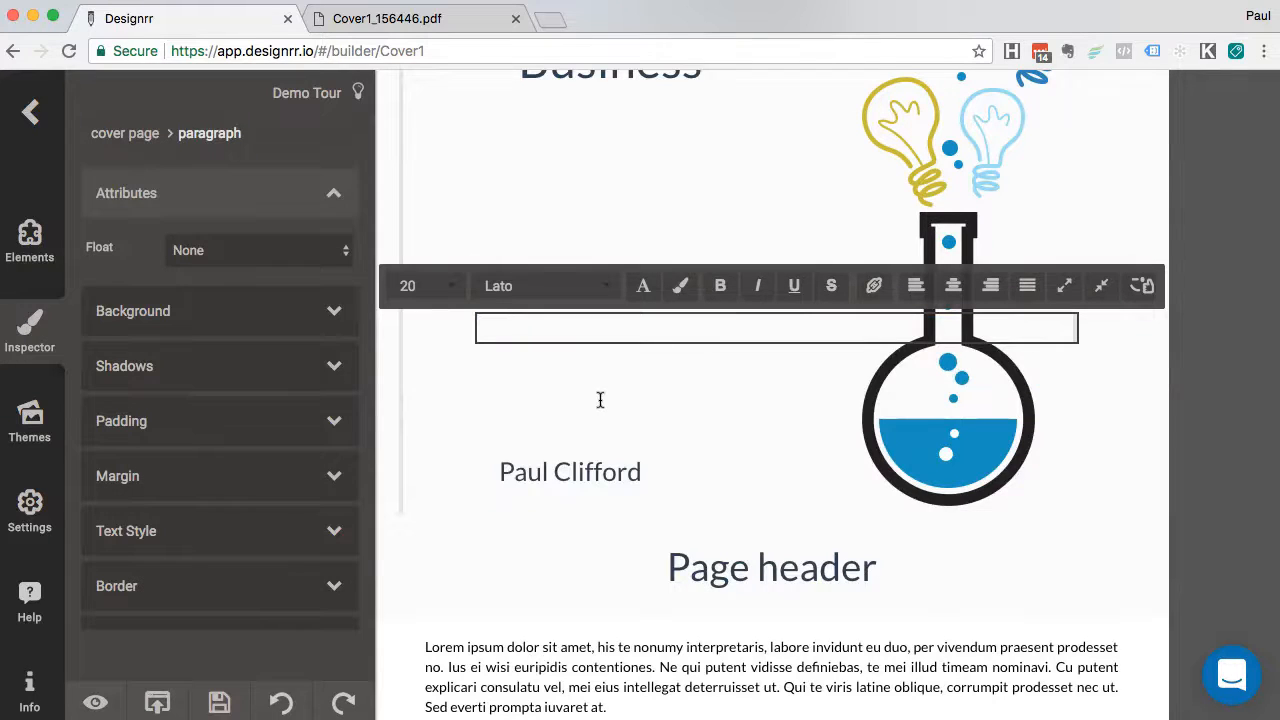
pyautogui.press('super+a')
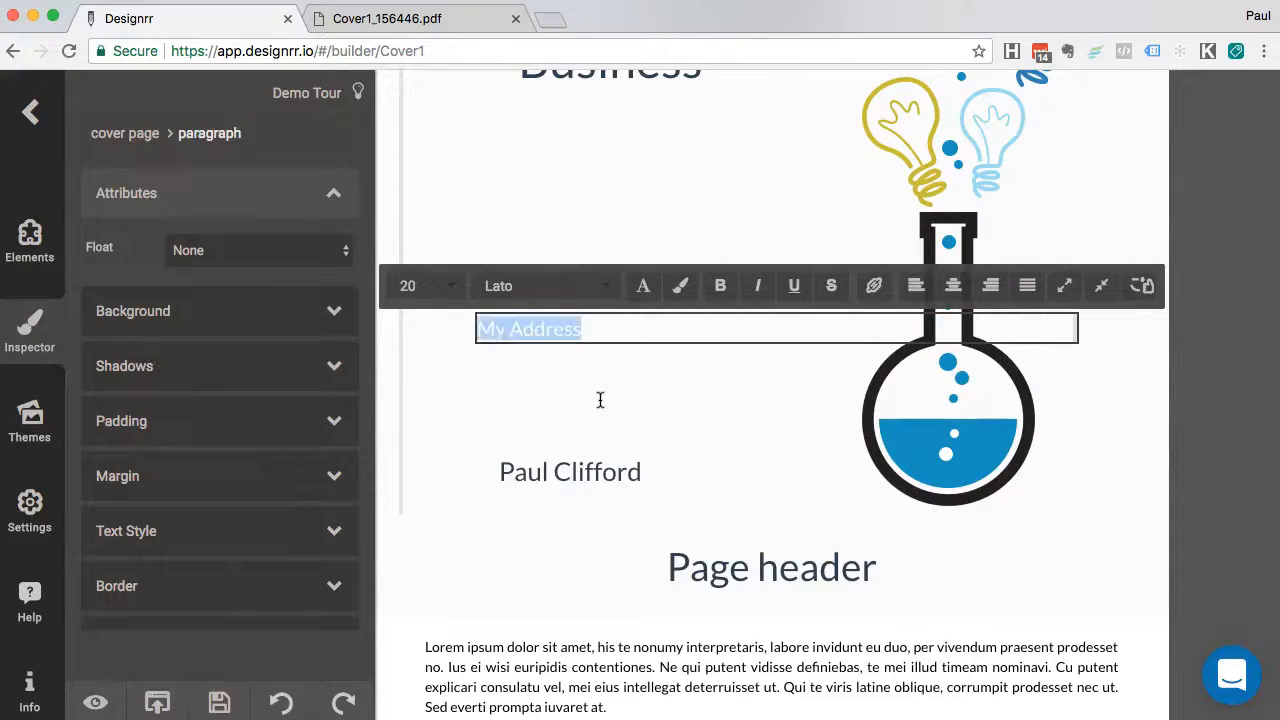
pyautogui.click(603, 286)
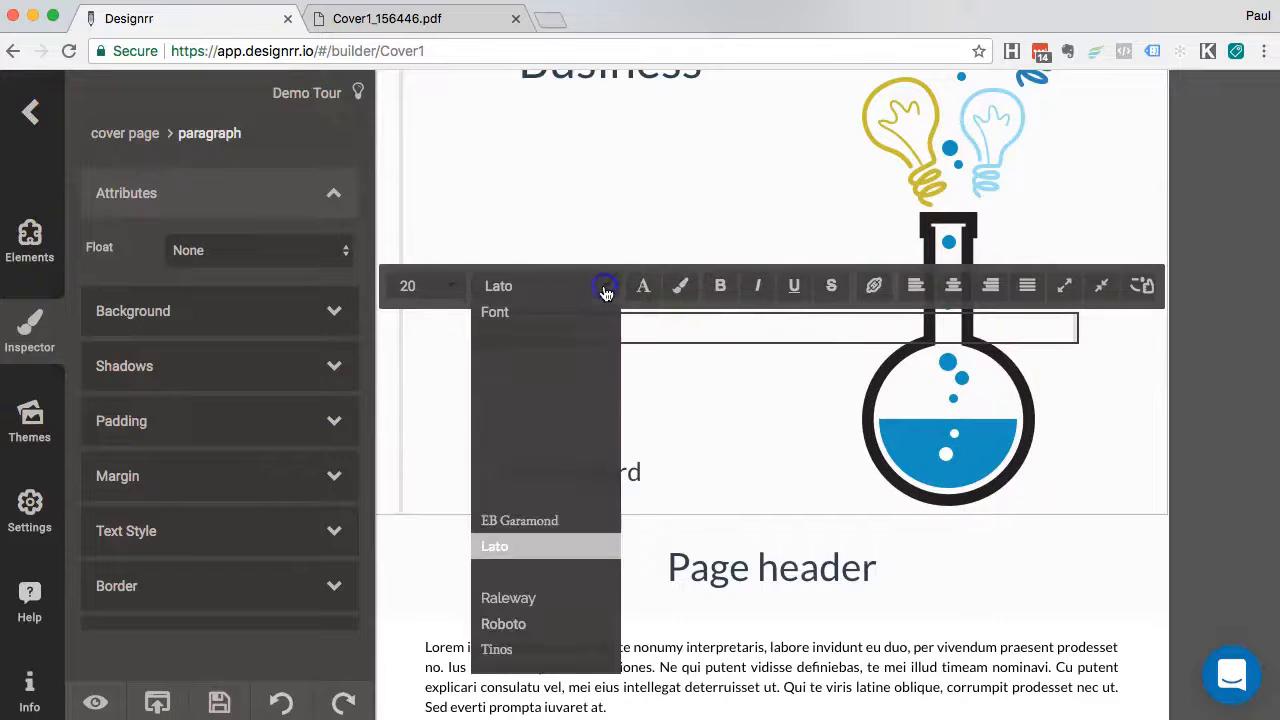
pyautogui.click(645, 288)
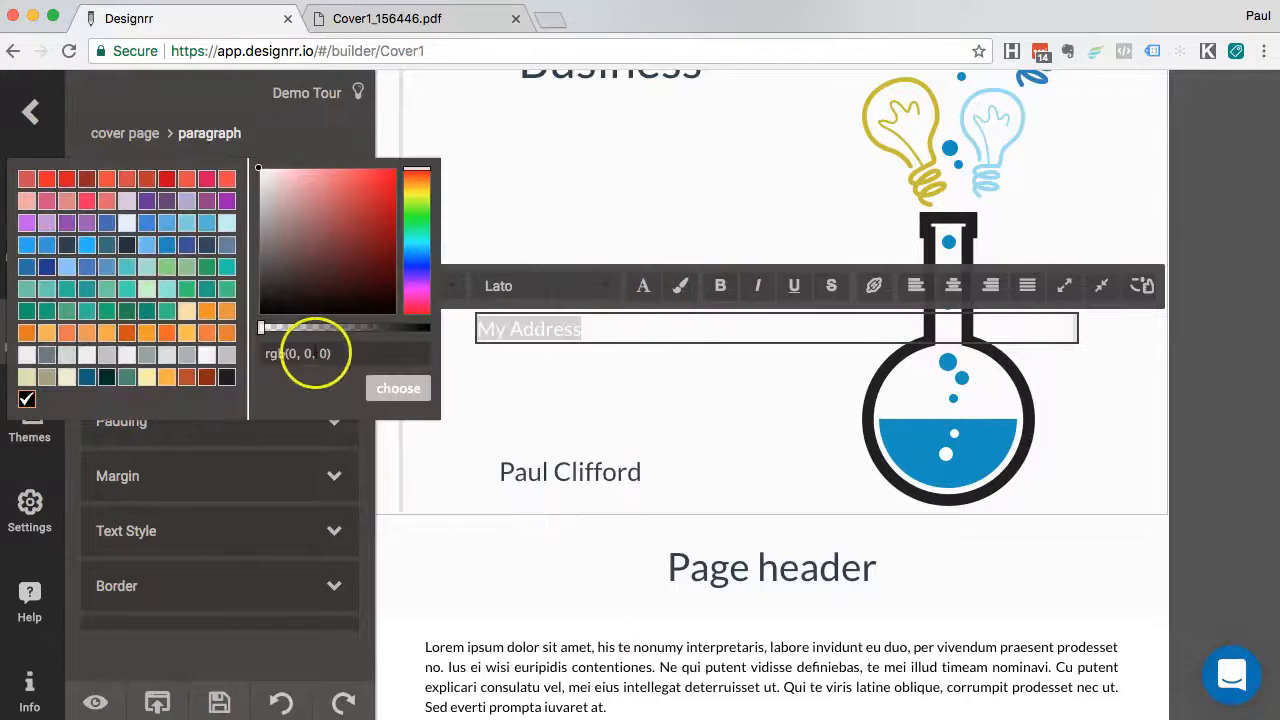
pyautogui.click(47, 356)
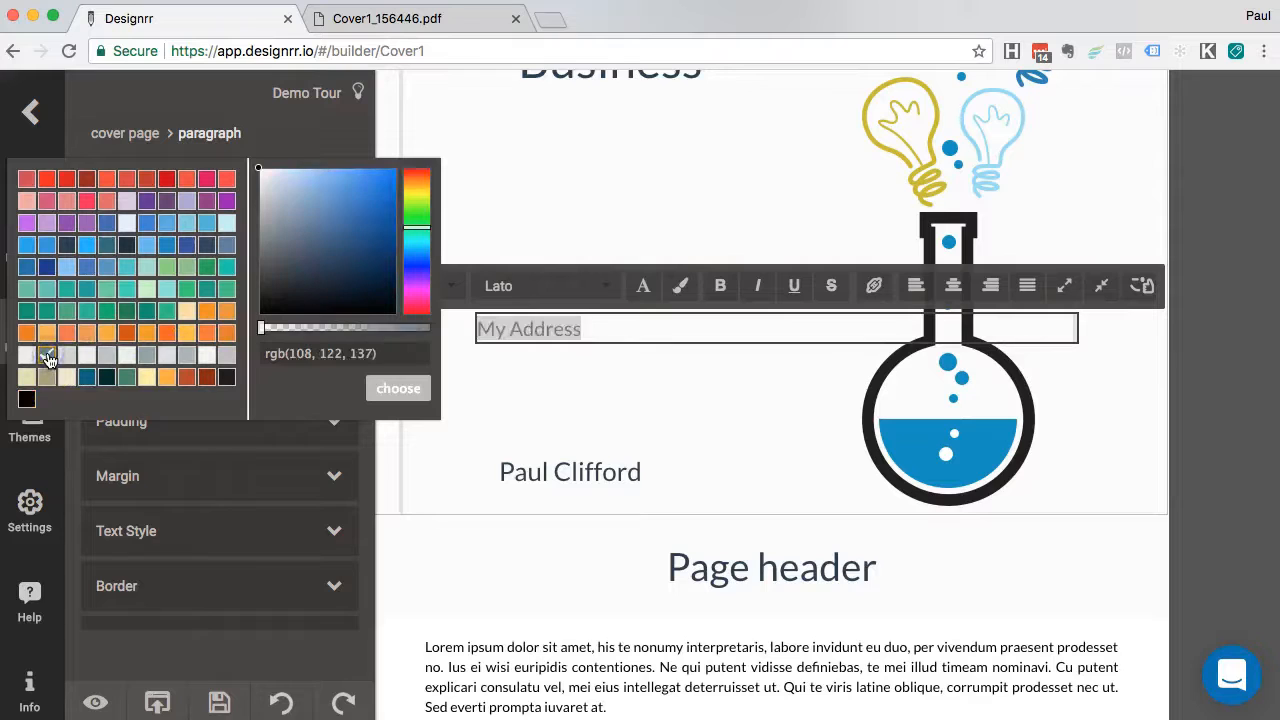
pyautogui.click(405, 388)
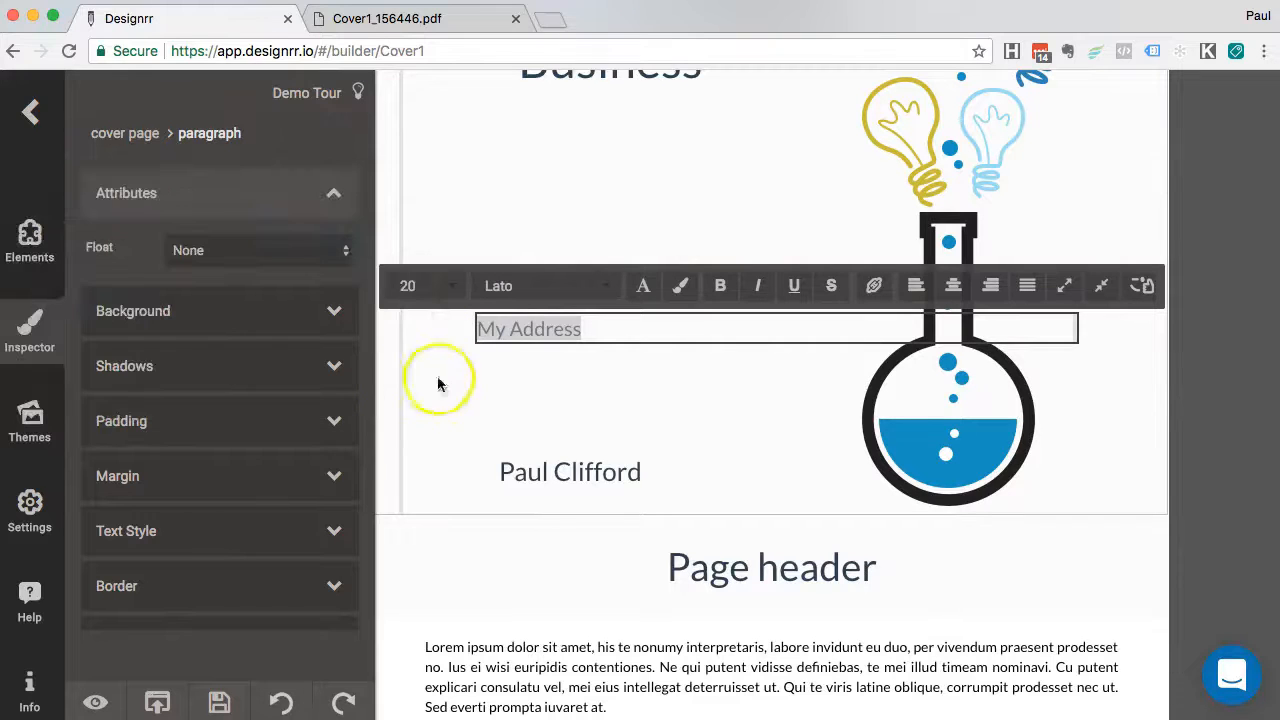
pyautogui.click(576, 324)
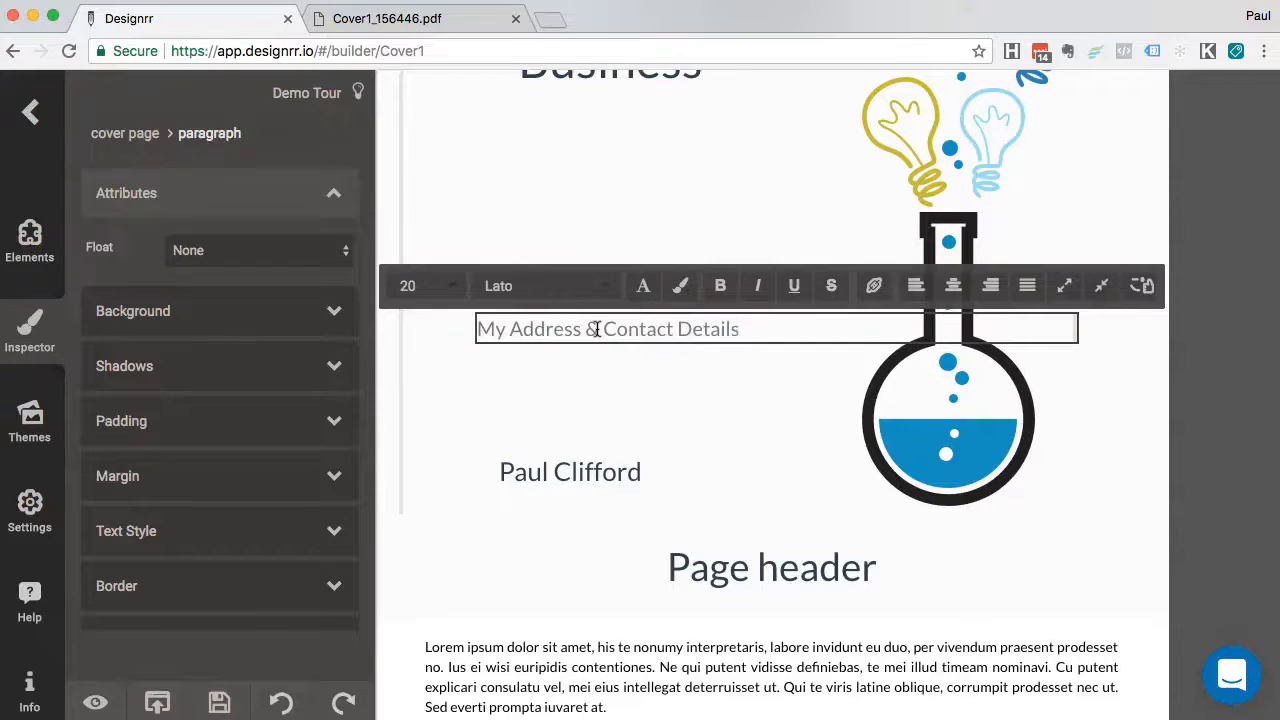
pyautogui.click(571, 409)
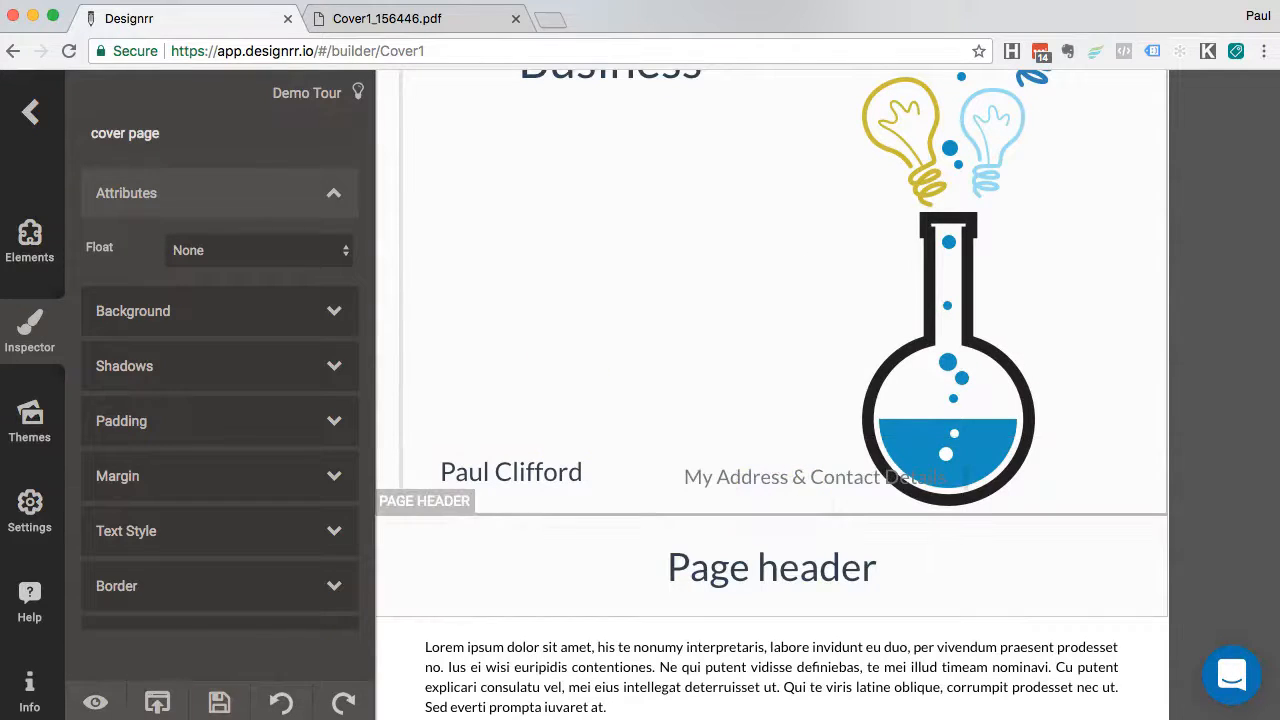
# Move the address line to sit directly beneath the author's name
pyautogui.click(837, 488)
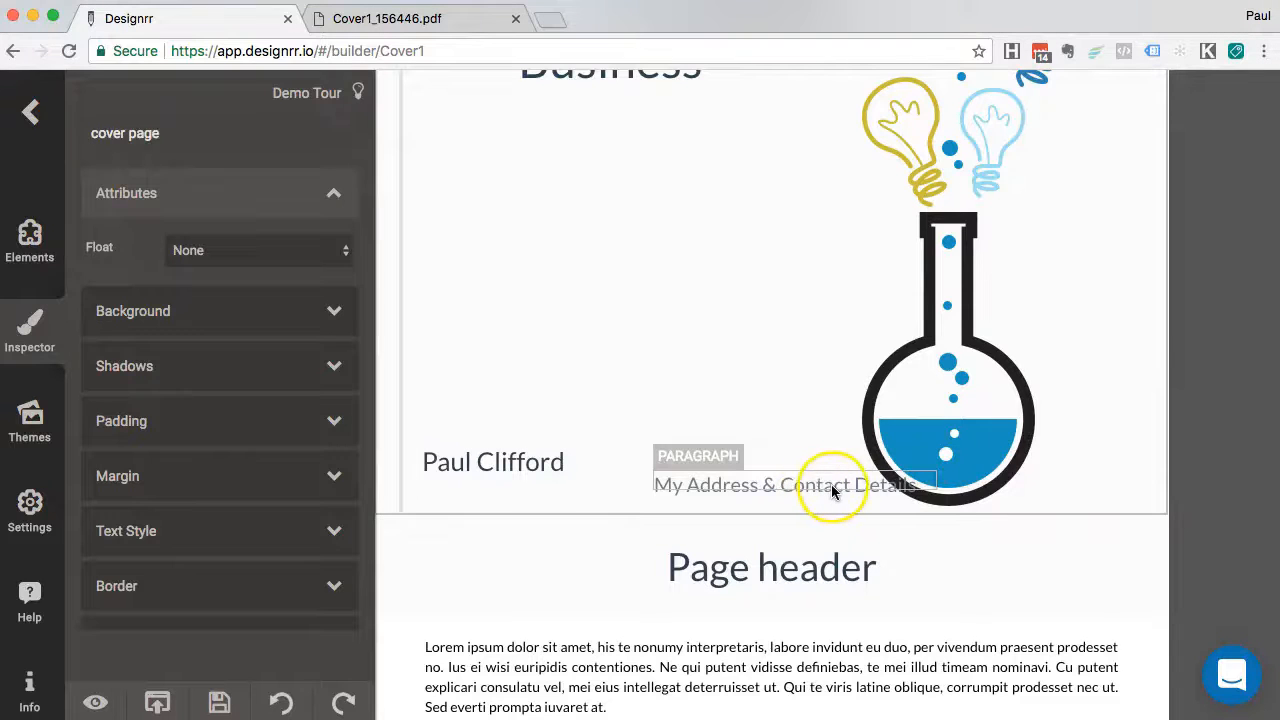
pyautogui.click(830, 486)
pyautogui.moveTo(830, 486); pyautogui.dragTo(600, 490)
pyautogui.click(690, 343)
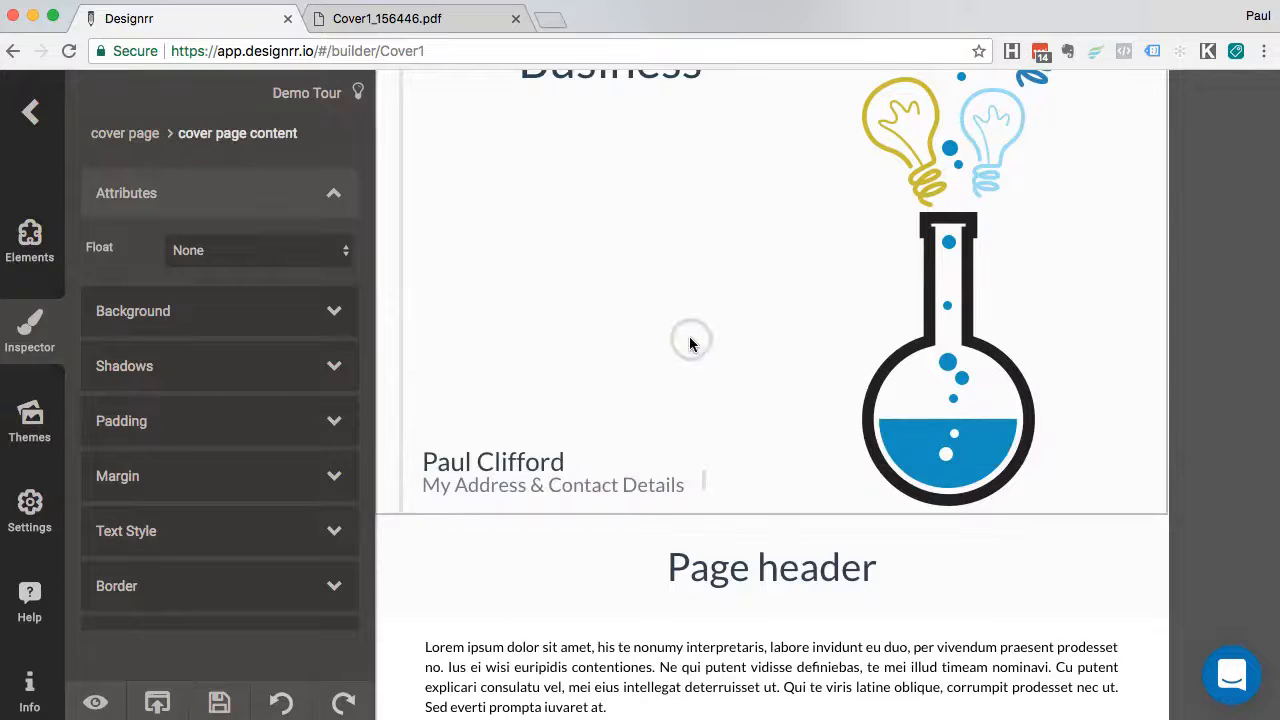
# Save Cover1 and bring up the Ideas project's lightbulb 'Business' cover
pyautogui.scroll(5, 689, 340)
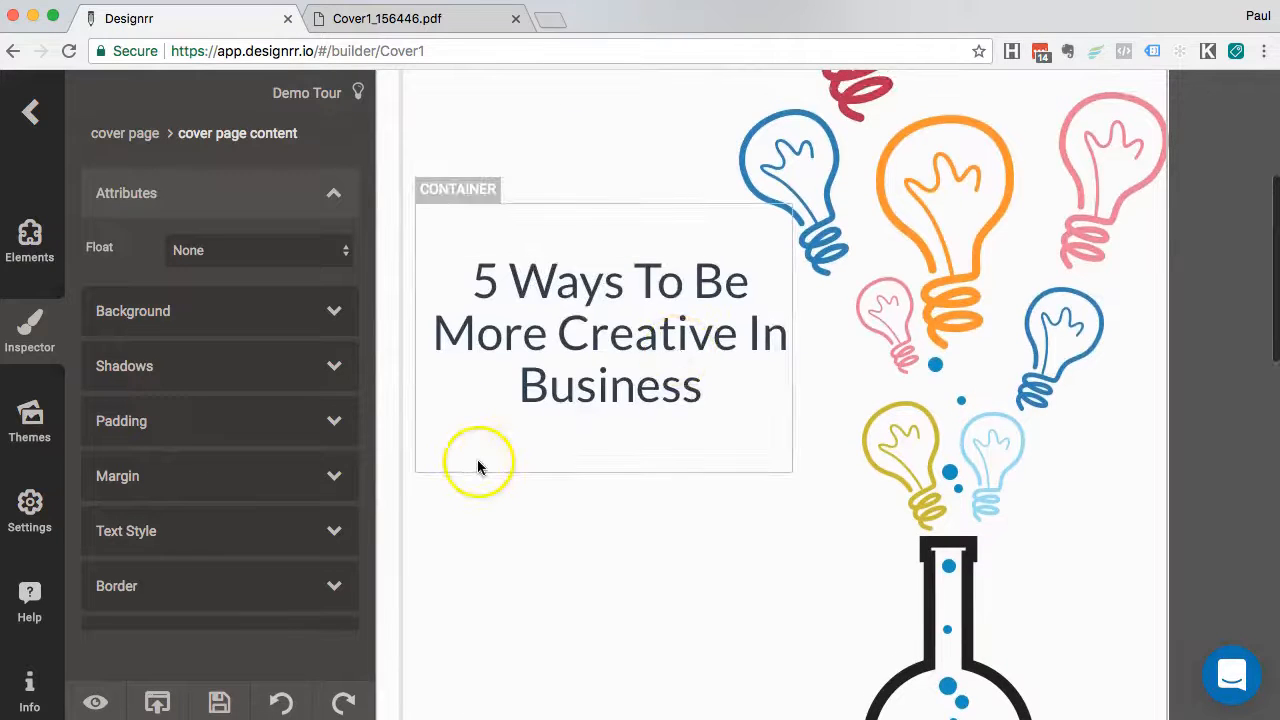
pyautogui.scroll(-5, 517, 560)
pyautogui.scroll(1, 623, 447)
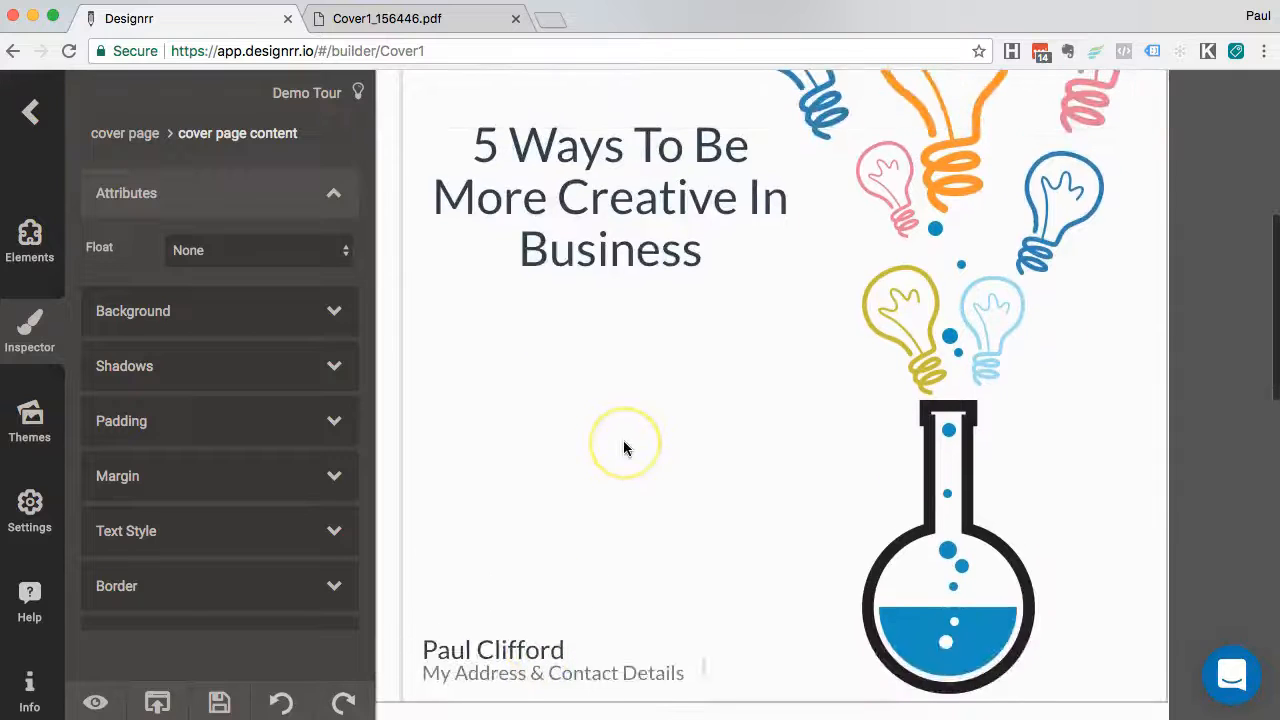
pyautogui.scroll(5, 623, 448)
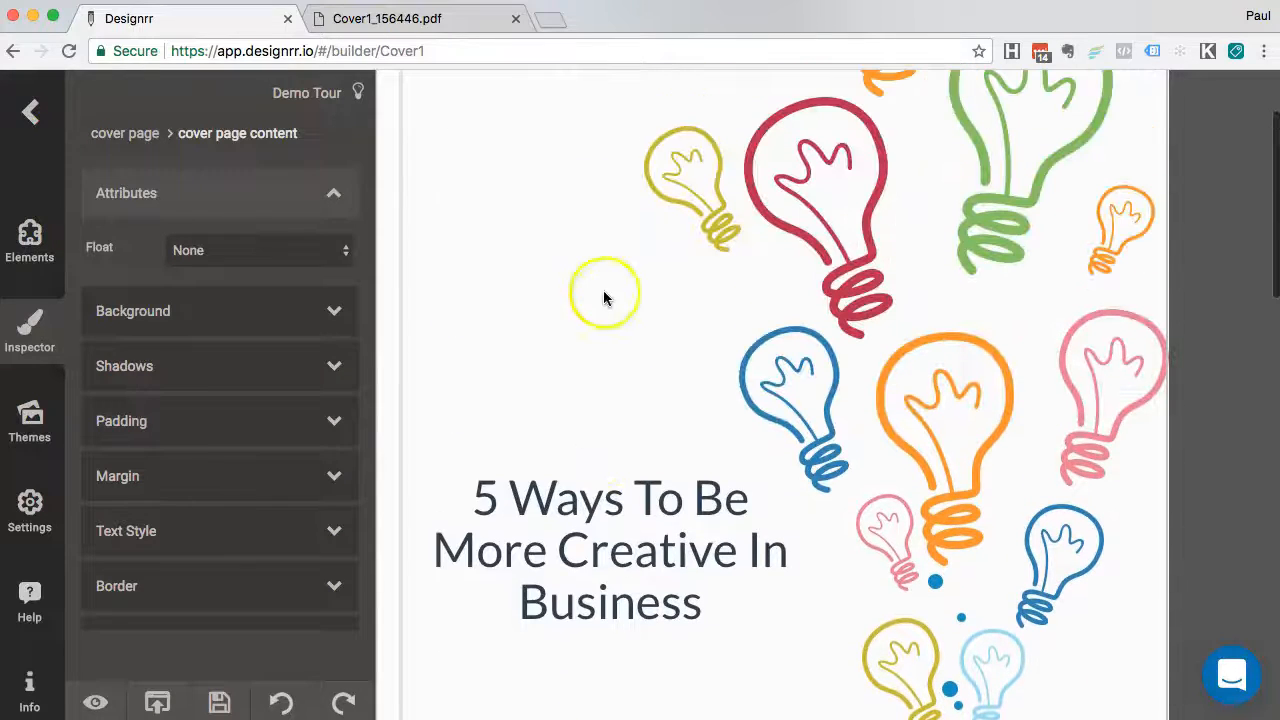
pyautogui.click(597, 455)
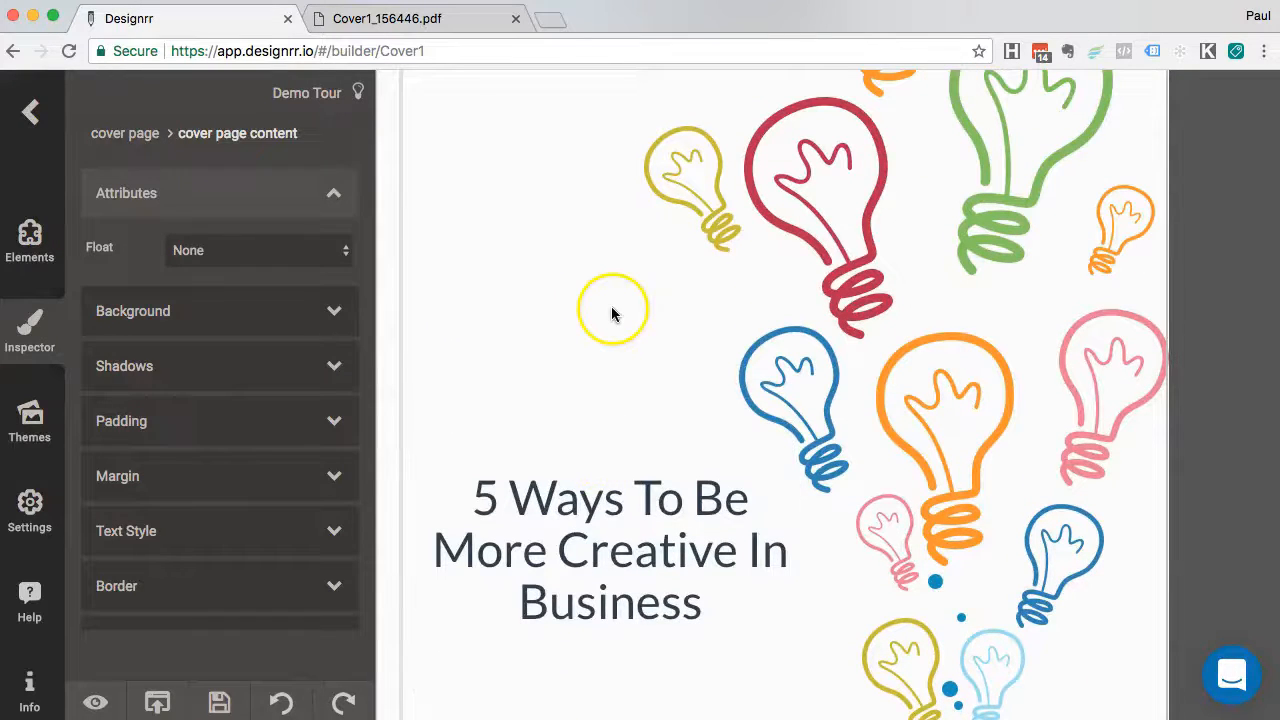
pyautogui.click(221, 703)
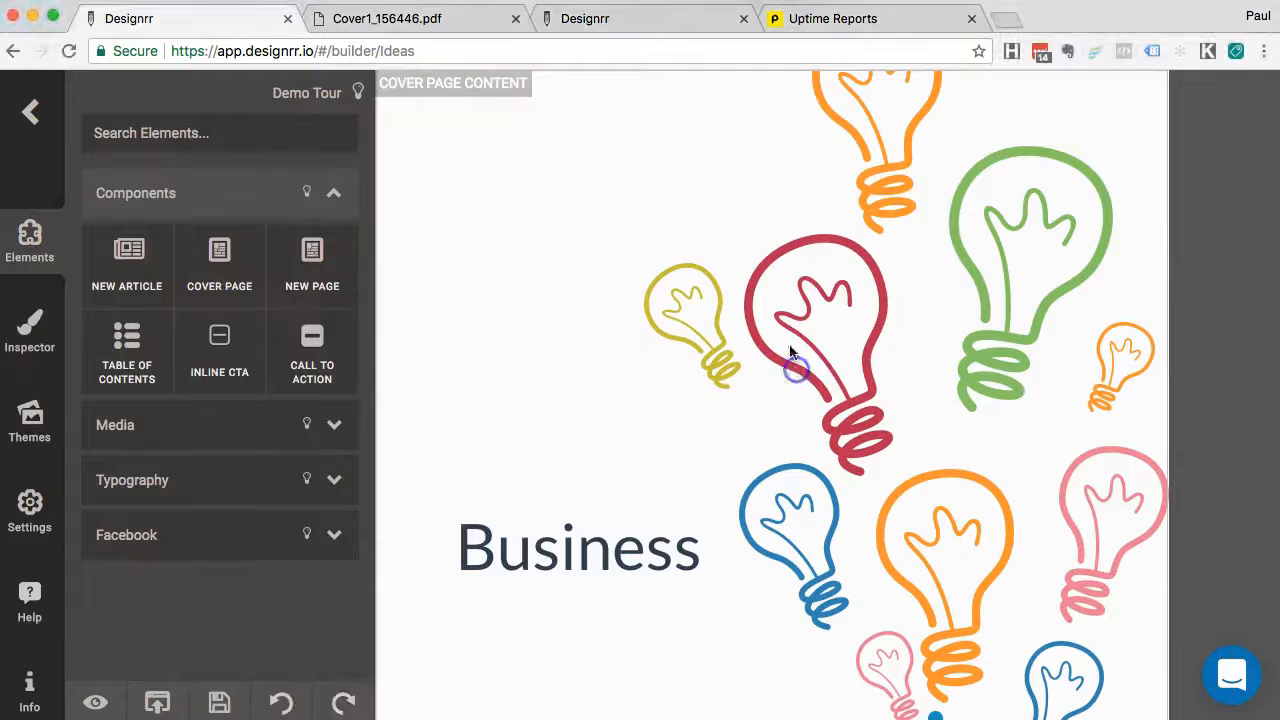
pyautogui.scroll(-3, 663, 288)
# Open the cover's Media Manager on the stock image Search tab with 'water' as the search term
pyautogui.scroll(3, 663, 290)
pyautogui.click(790, 320)
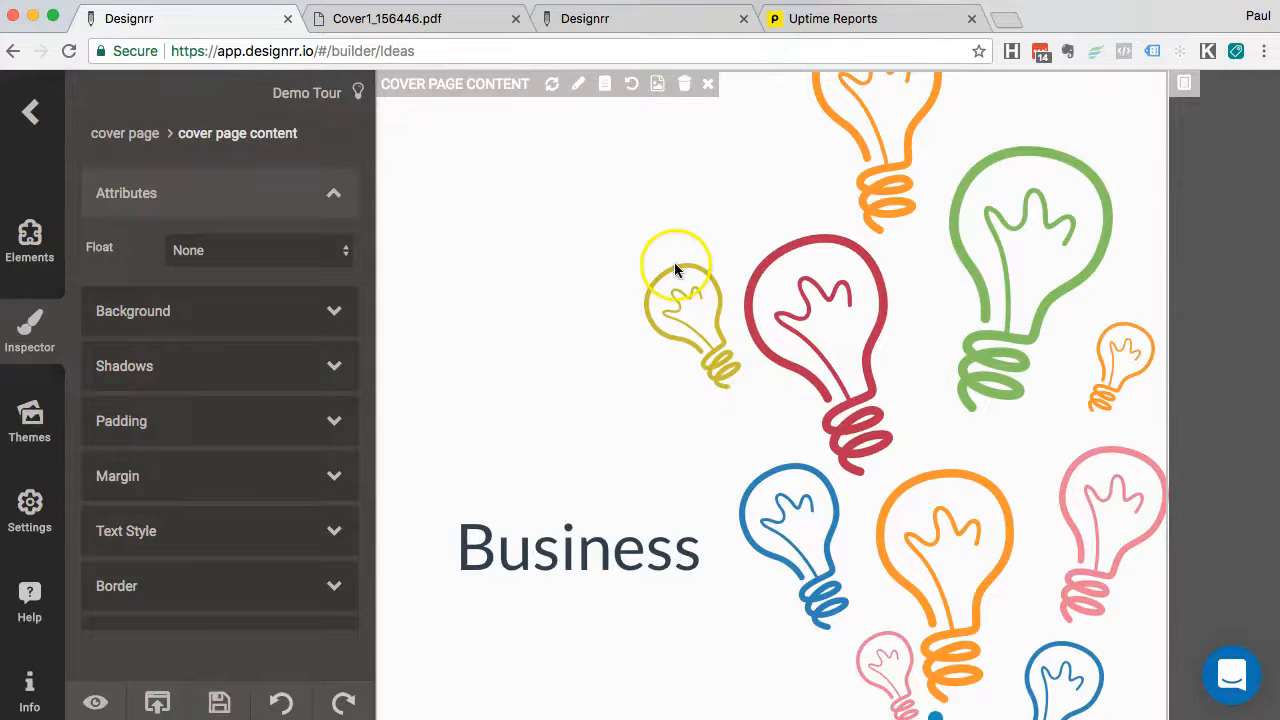
pyautogui.click(657, 84)
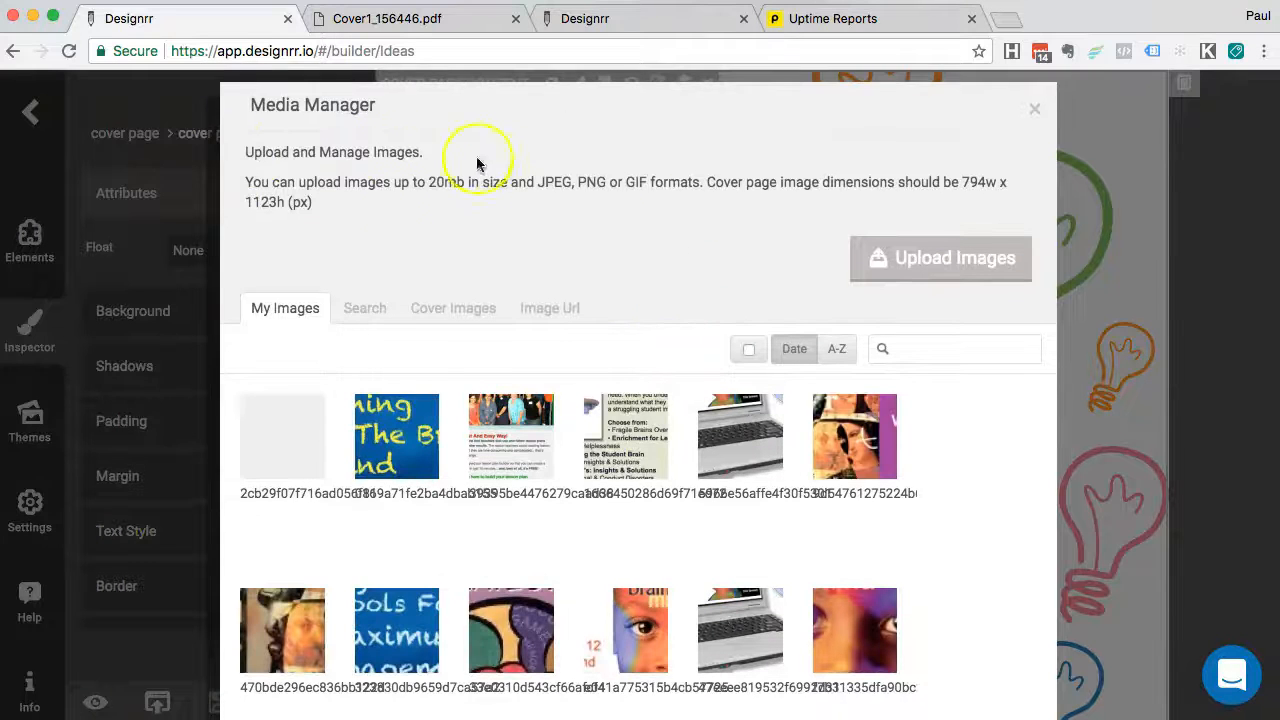
pyautogui.scroll(-1, 518, 215)
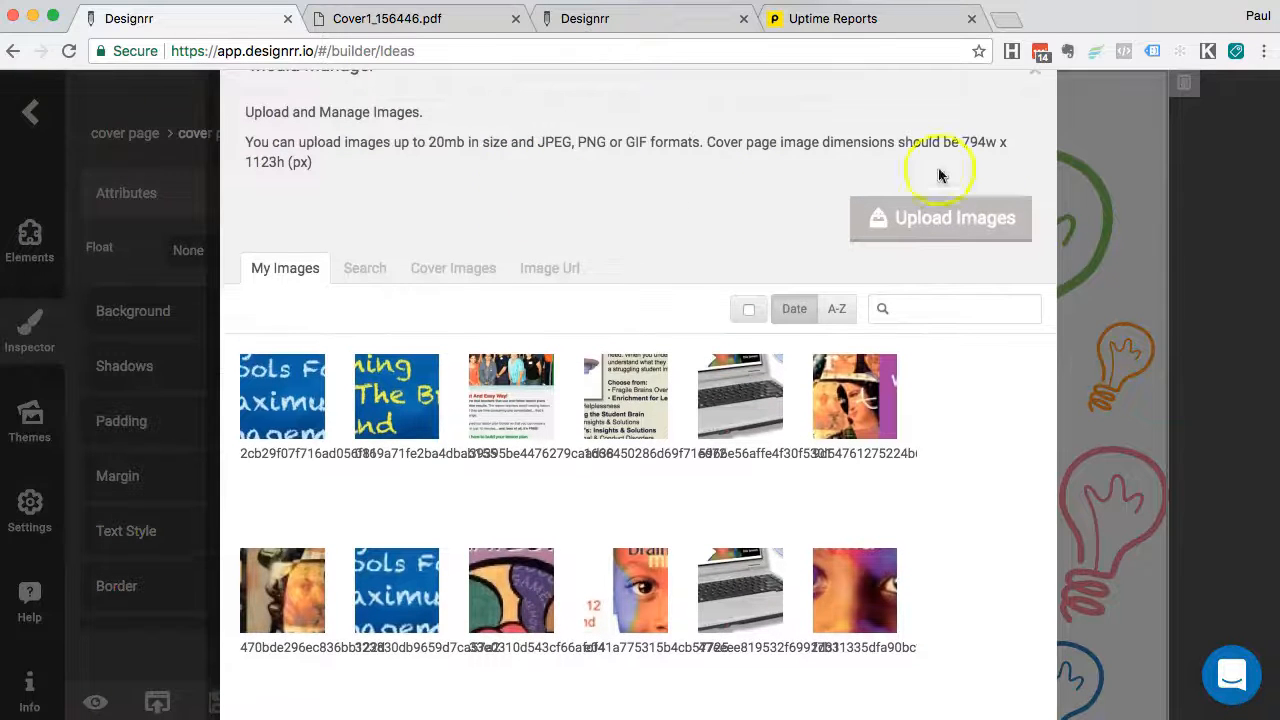
pyautogui.click(362, 270)
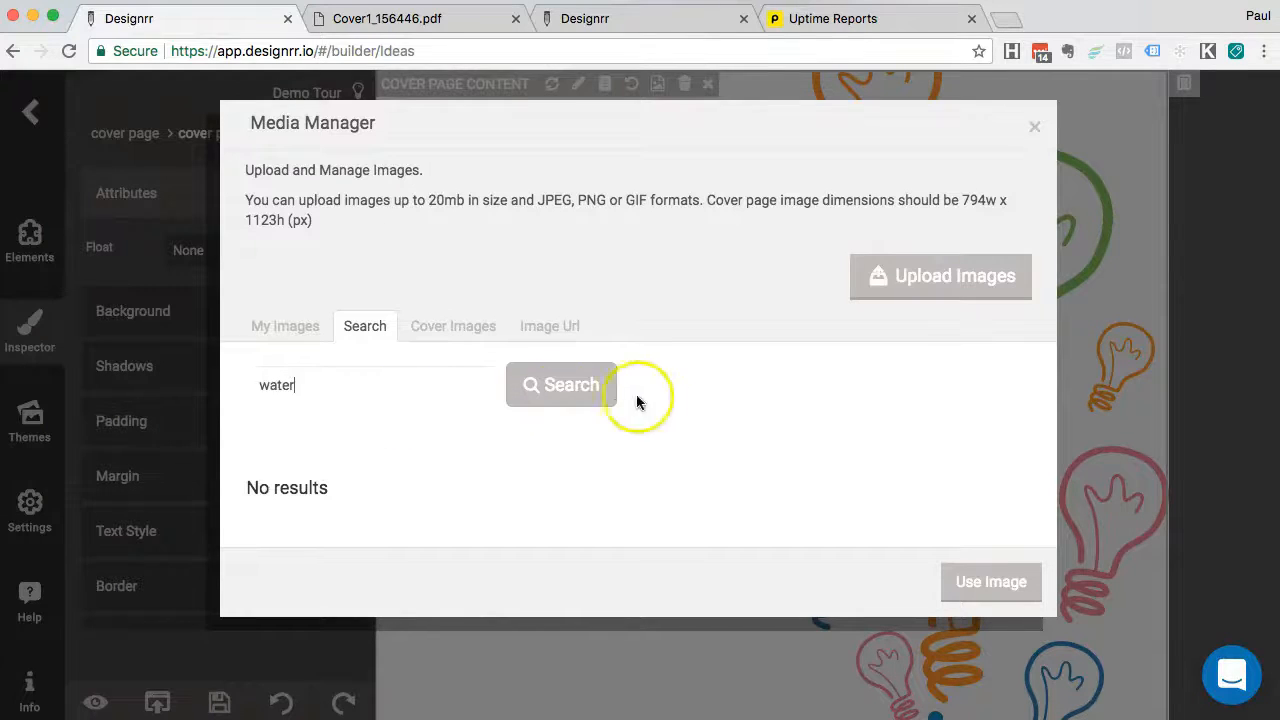
# Search for water images and view the dark water-drop splash photo at full size
pyautogui.click(570, 390)
pyautogui.scroll(-5, 660, 330)
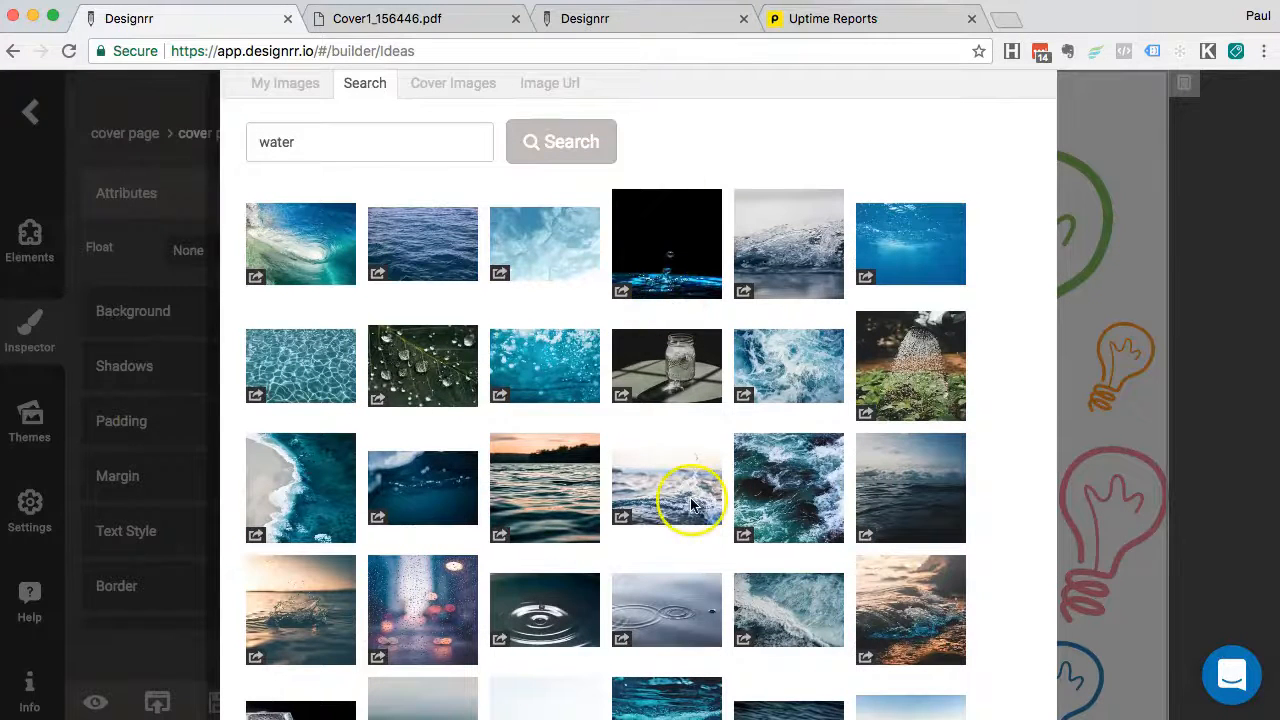
pyautogui.scroll(-1, 688, 502)
pyautogui.scroll(3, 690, 505)
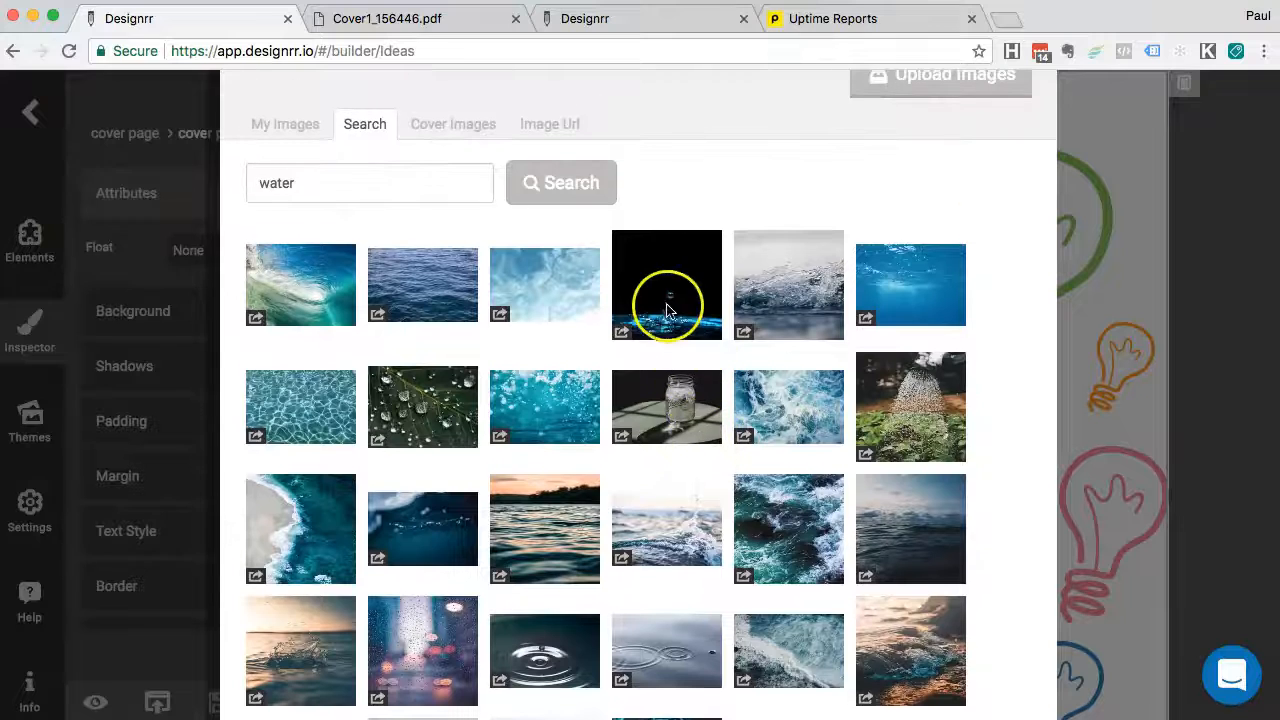
pyautogui.click(623, 336)
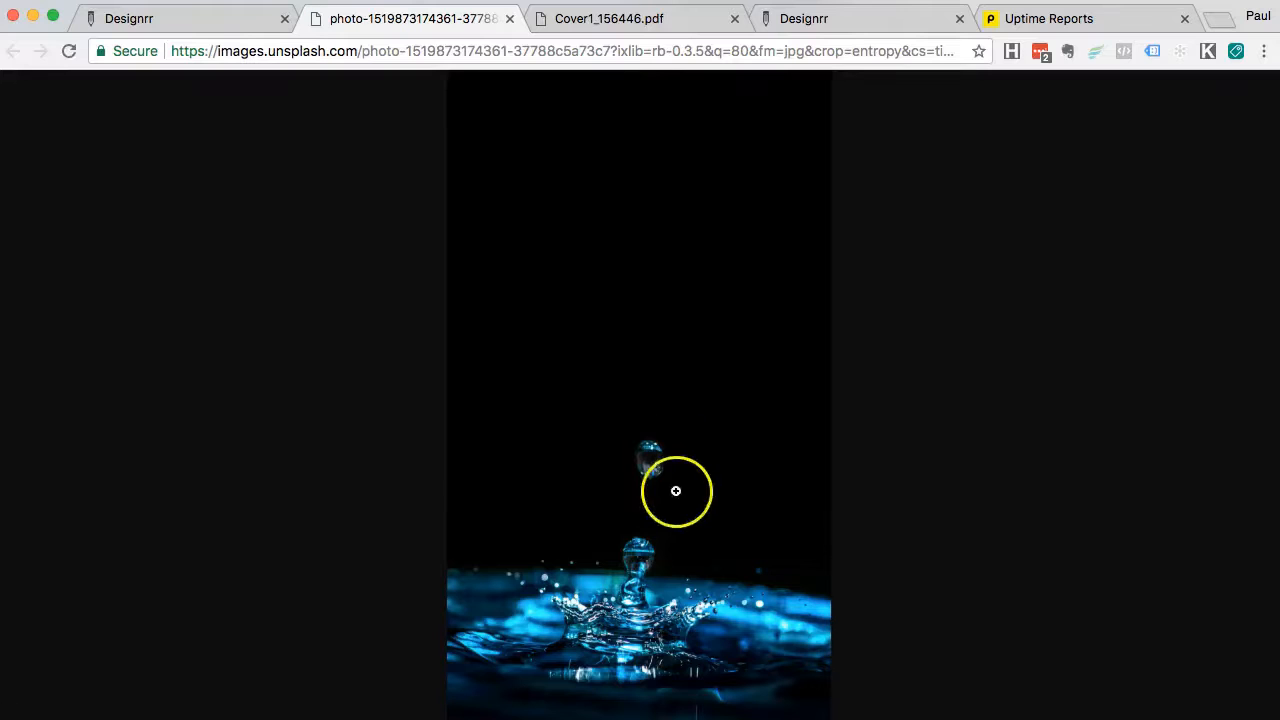
pyautogui.click(648, 466)
pyautogui.scroll(-5, 637, 514)
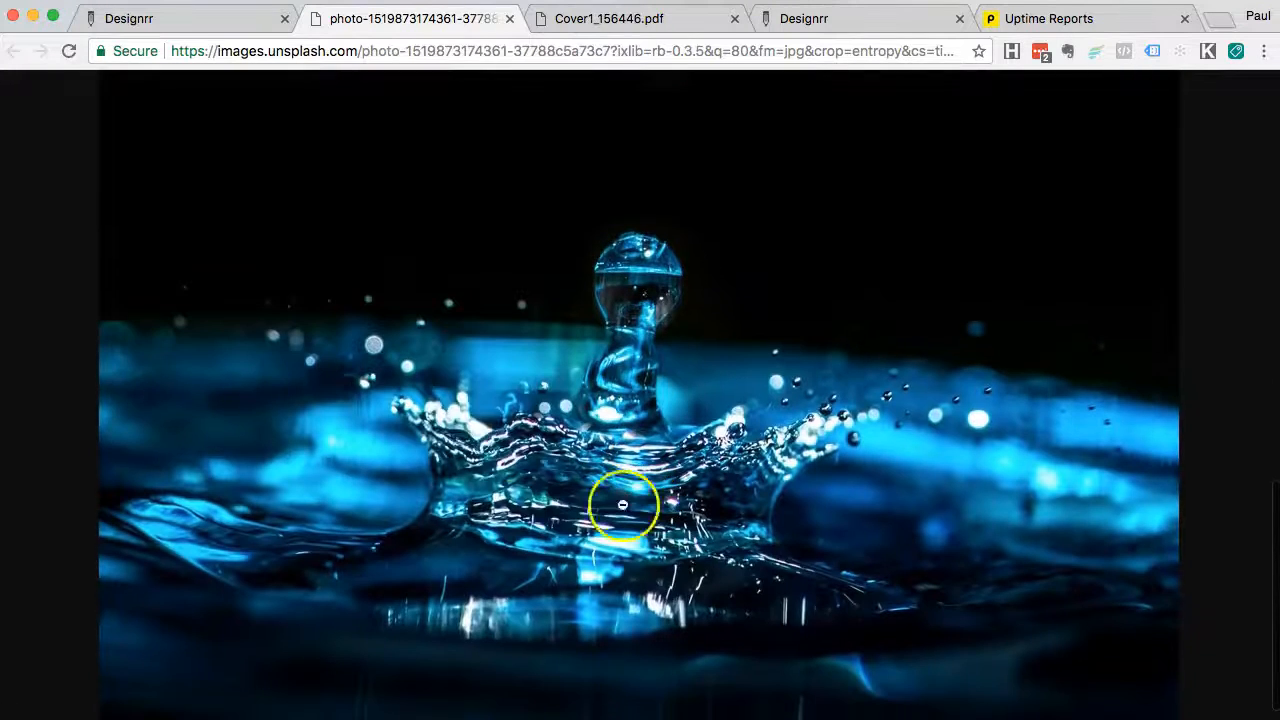
pyautogui.scroll(4, 606, 417)
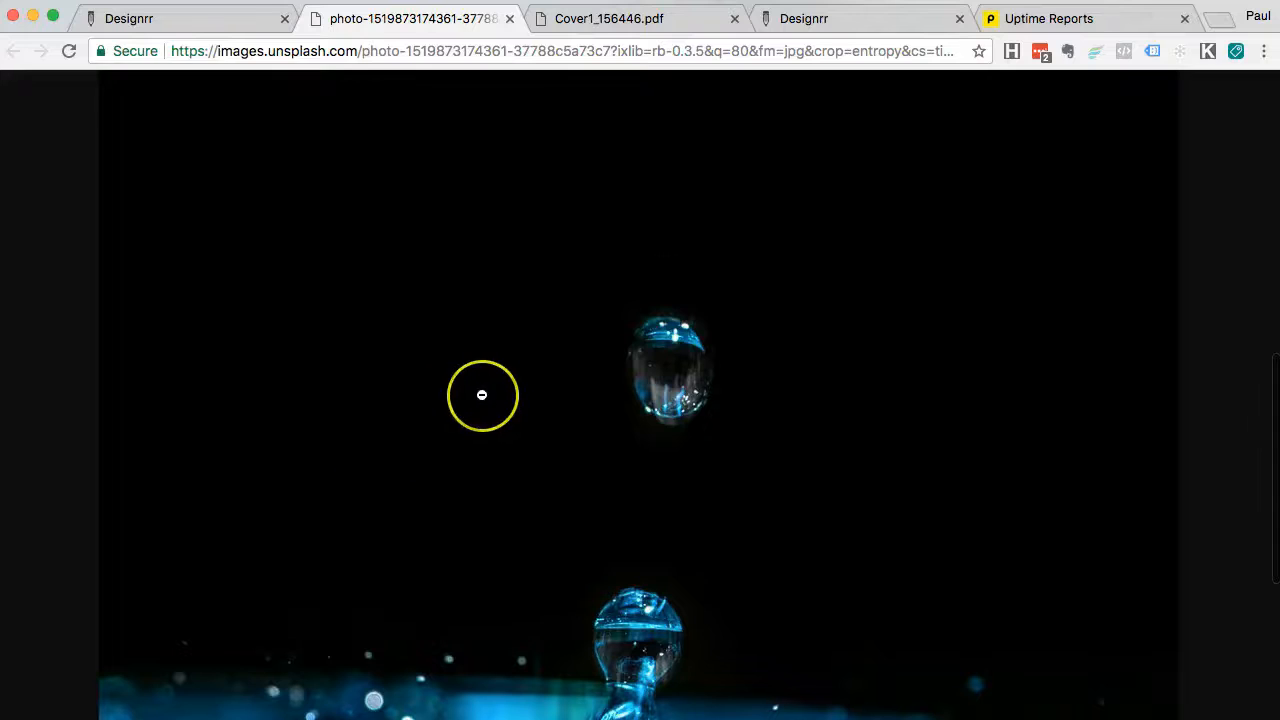
pyautogui.click(481, 395)
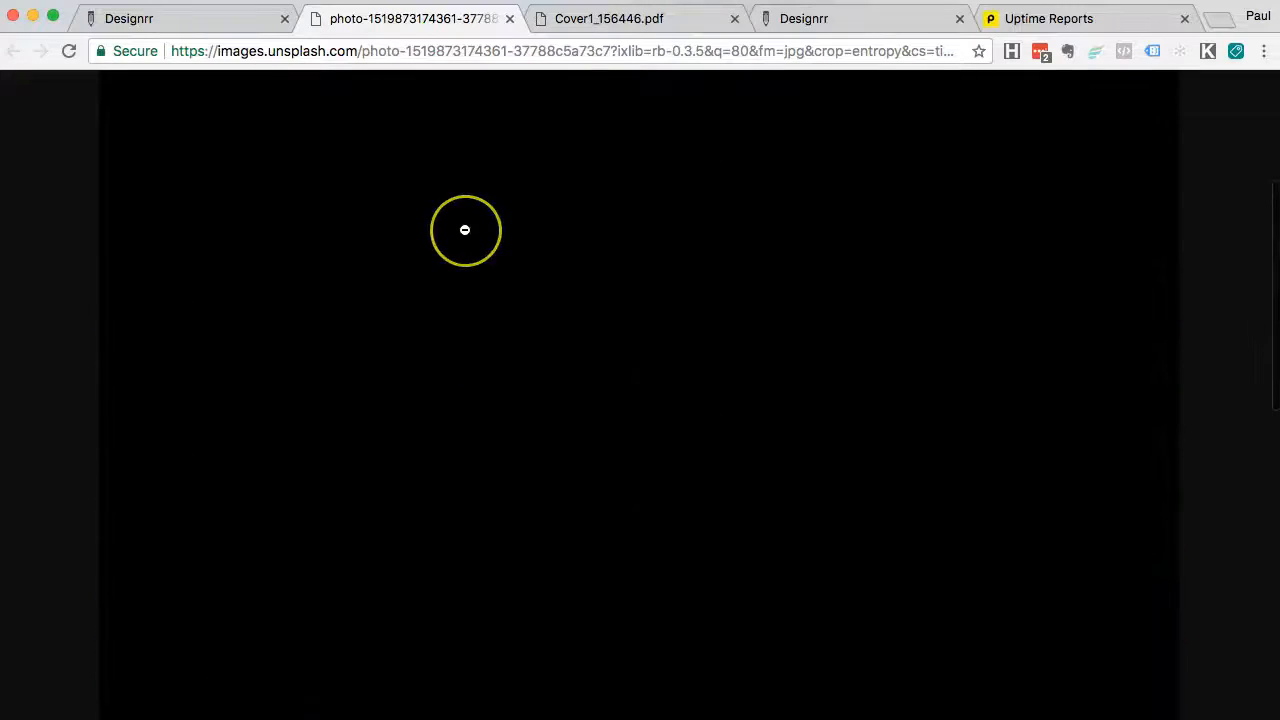
pyautogui.click(229, 24)
# Compare the misty sea and glass-of-water photos, then apply the dark droplet image to the cover
pyautogui.scroll(-3, 490, 388)
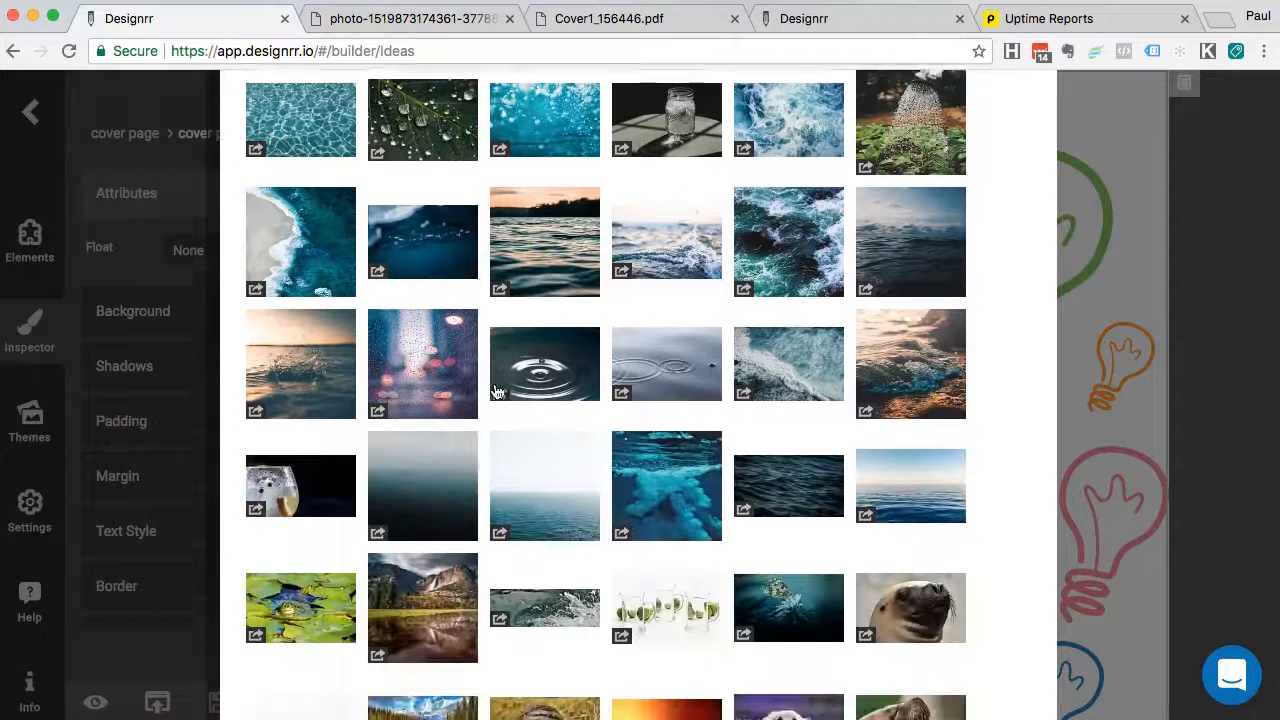
pyautogui.scroll(-1, 497, 390)
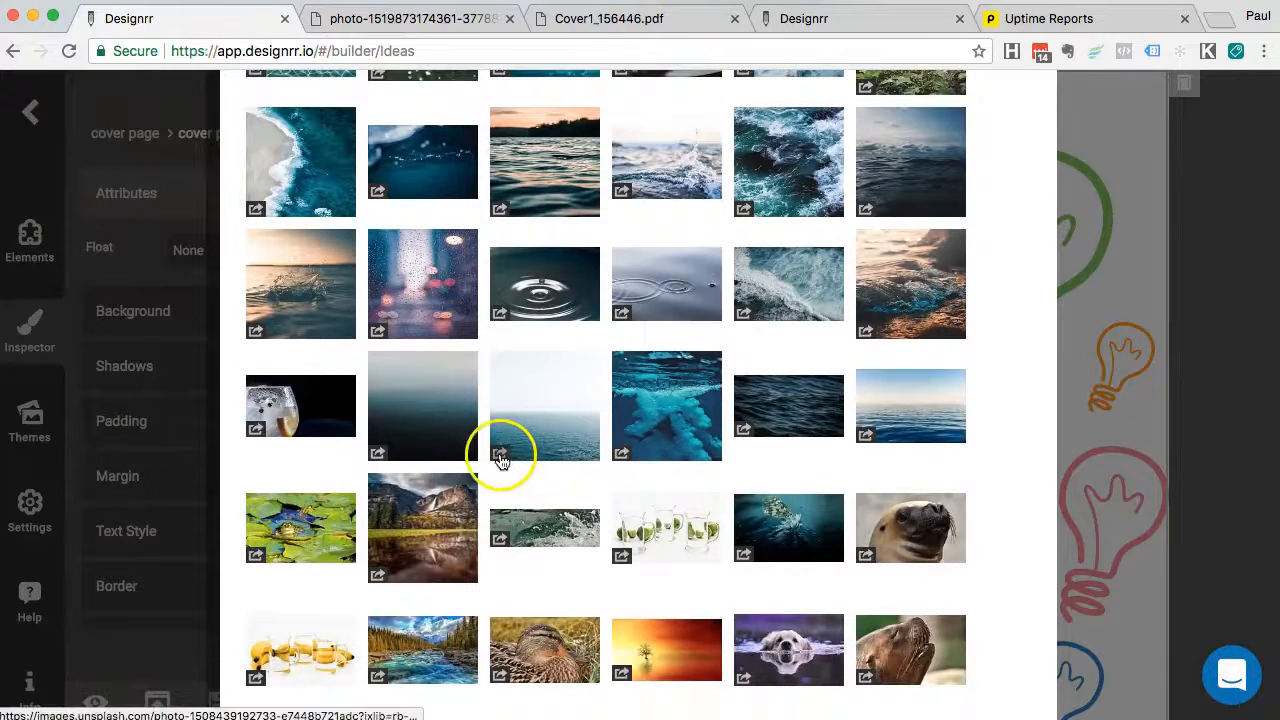
pyautogui.click(502, 458)
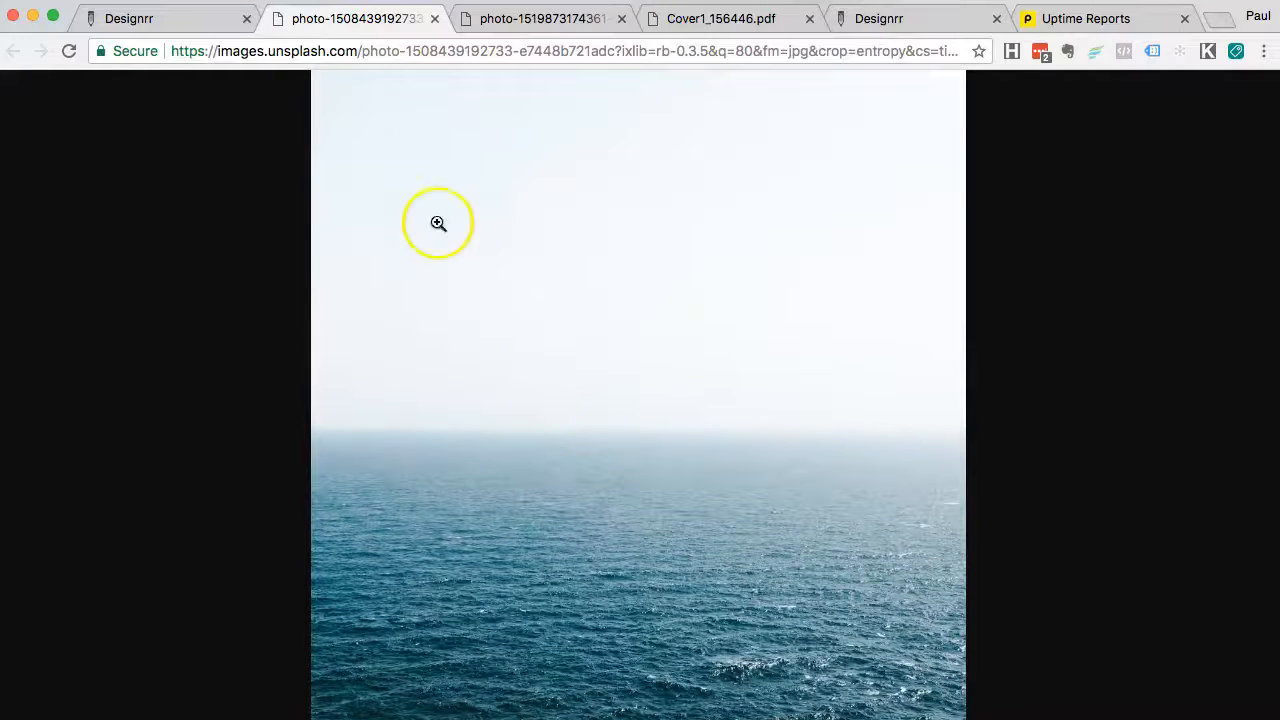
pyautogui.click(199, 23)
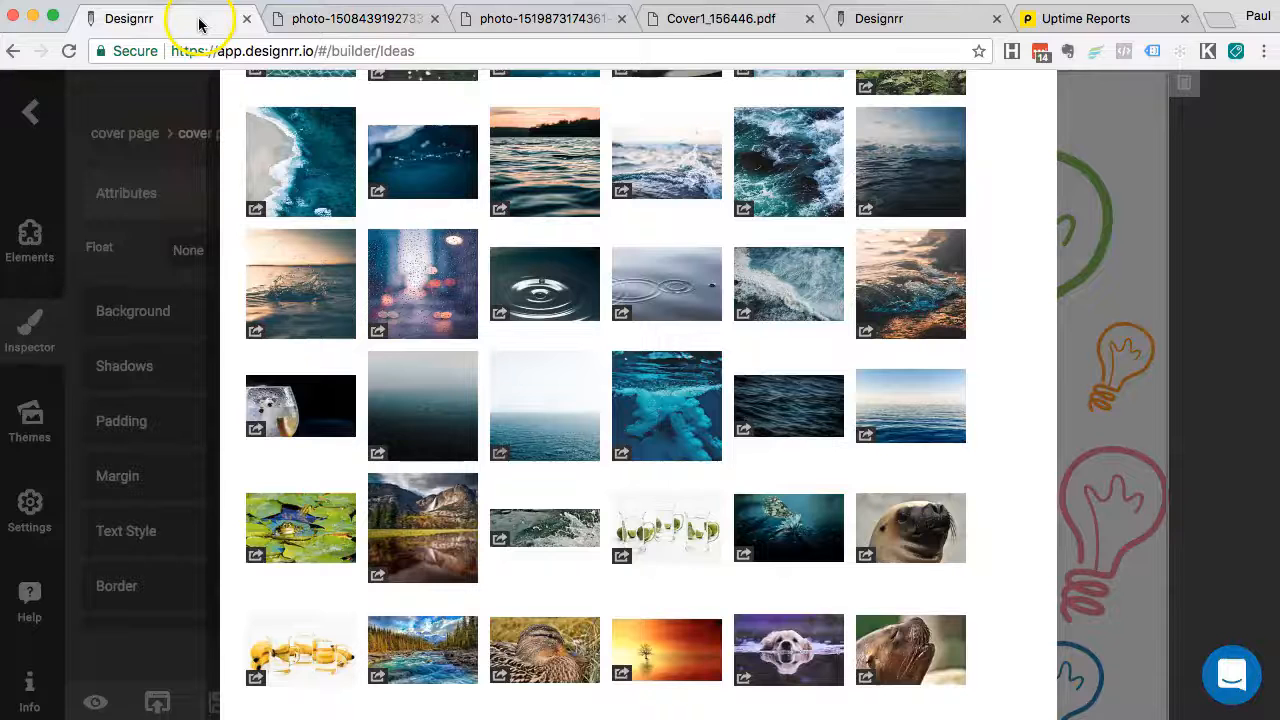
pyautogui.scroll(-5, 390, 340)
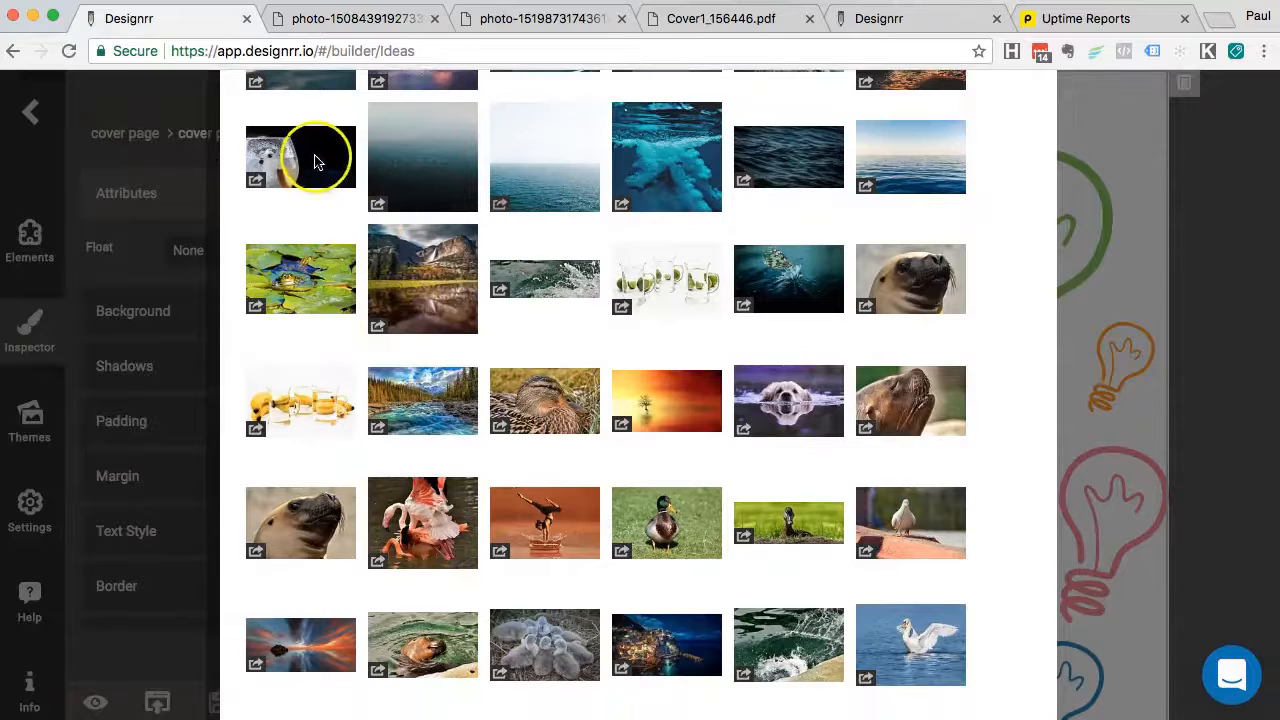
pyautogui.scroll(1, 312, 155)
pyautogui.click(256, 233)
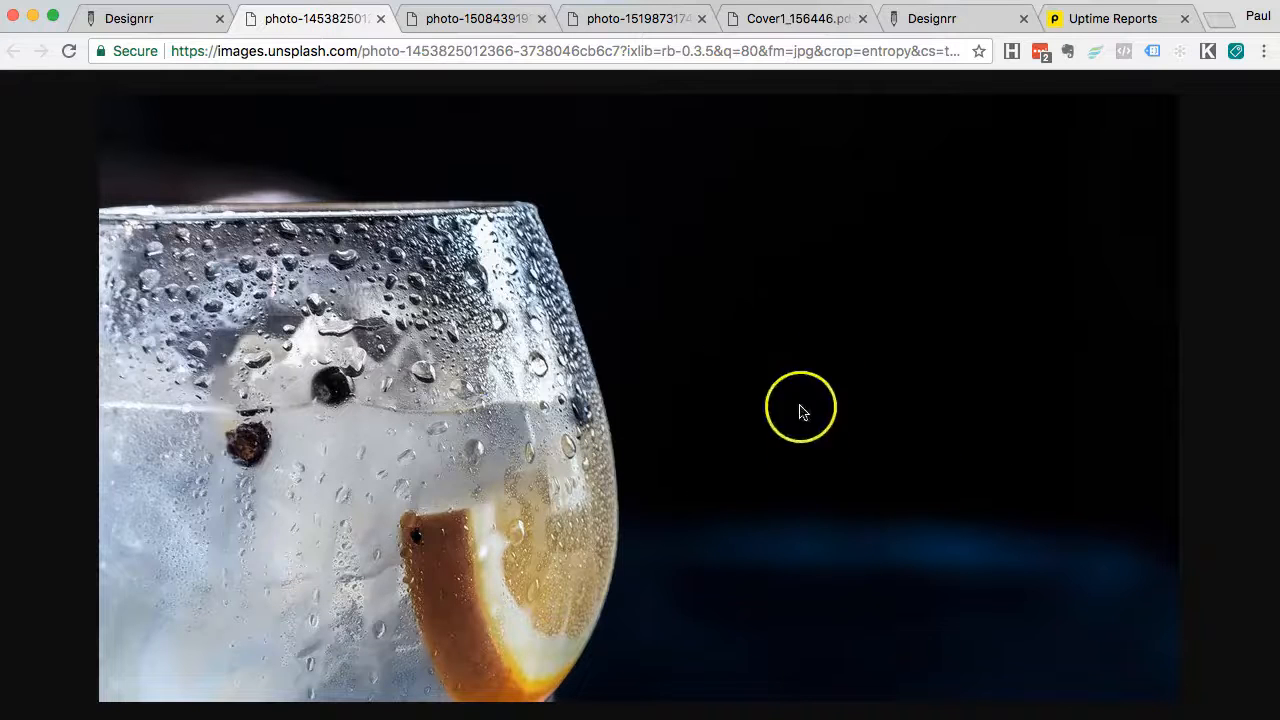
pyautogui.click(166, 25)
pyautogui.scroll(-3, 394, 251)
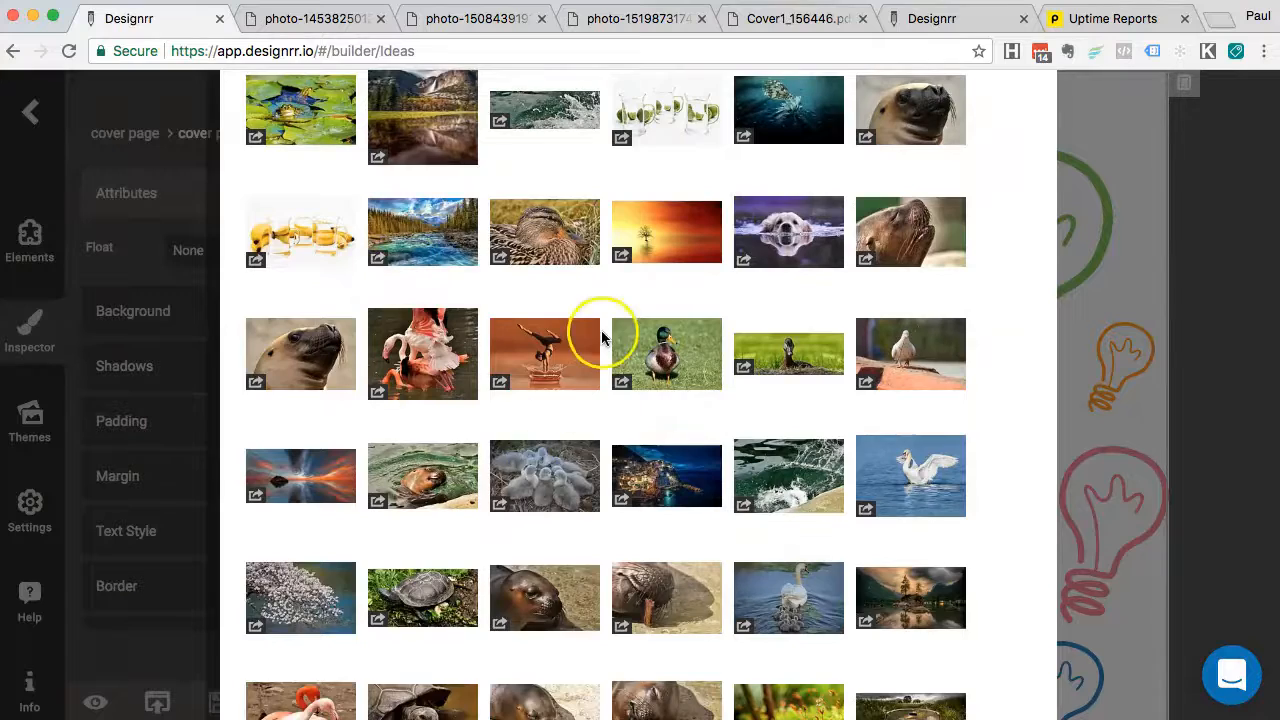
pyautogui.scroll(10, 601, 337)
pyautogui.click(285, 389)
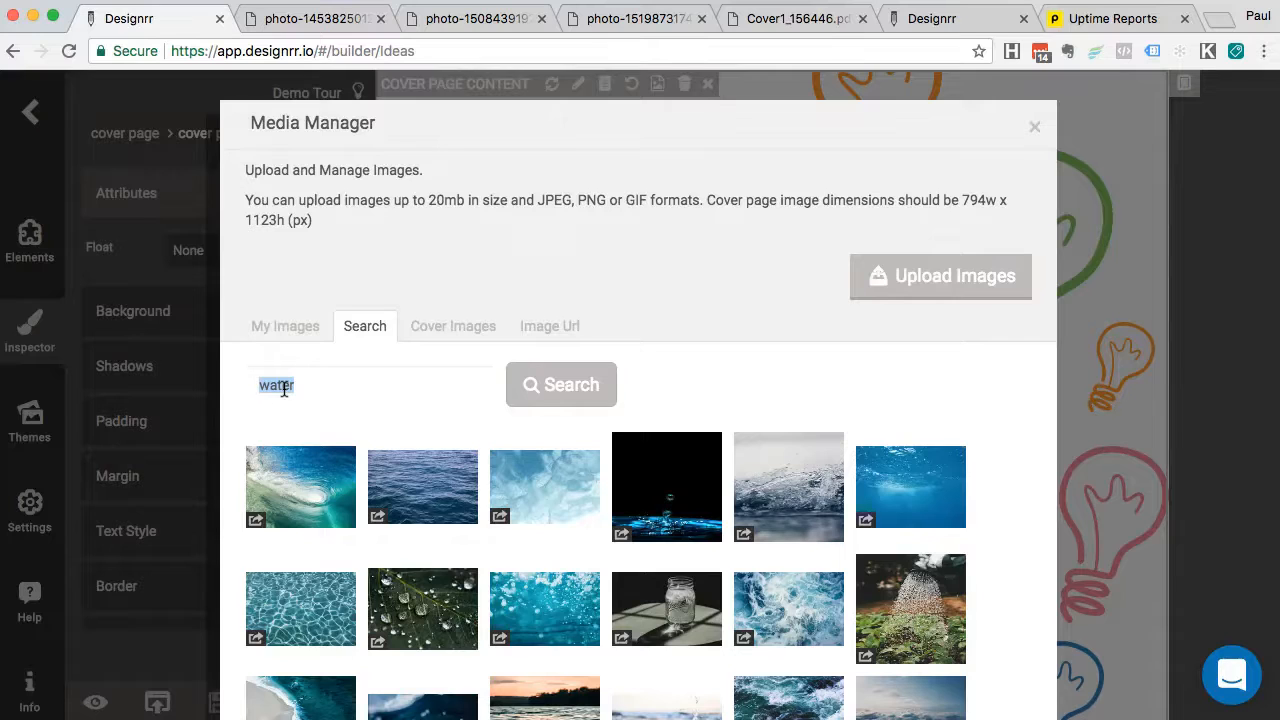
pyautogui.click(668, 481)
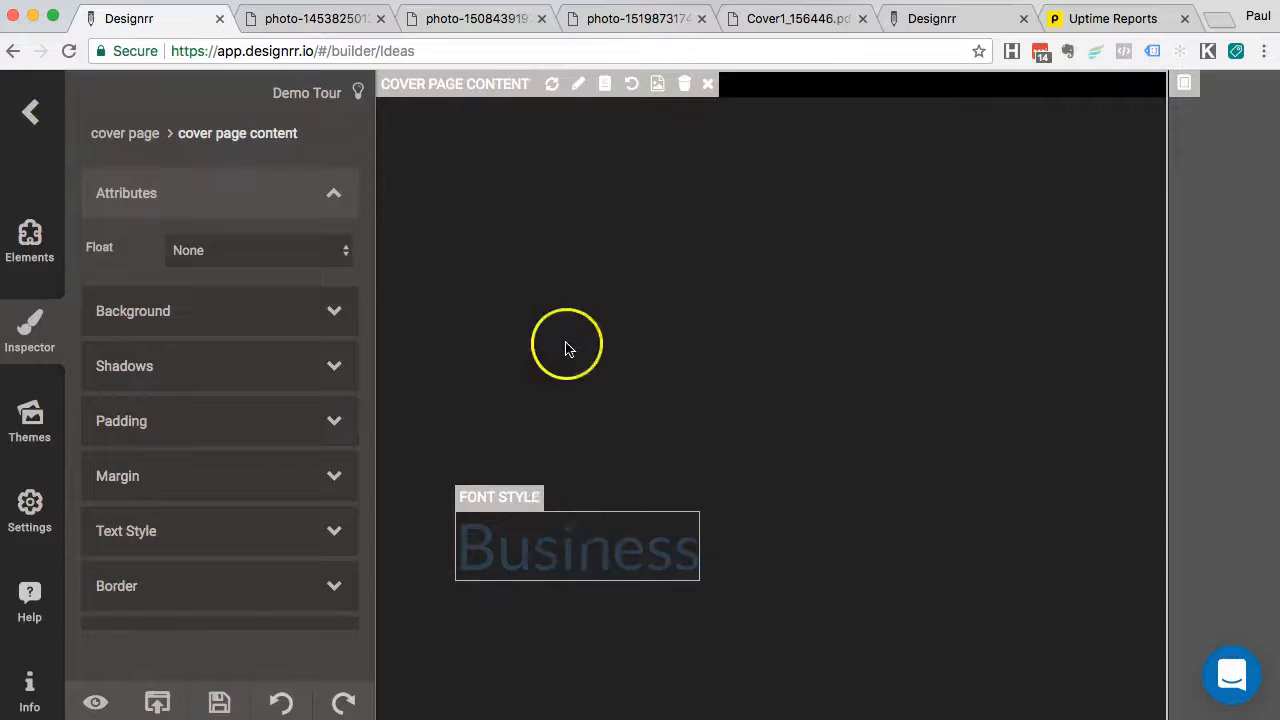
pyautogui.scroll(-6, 820, 525)
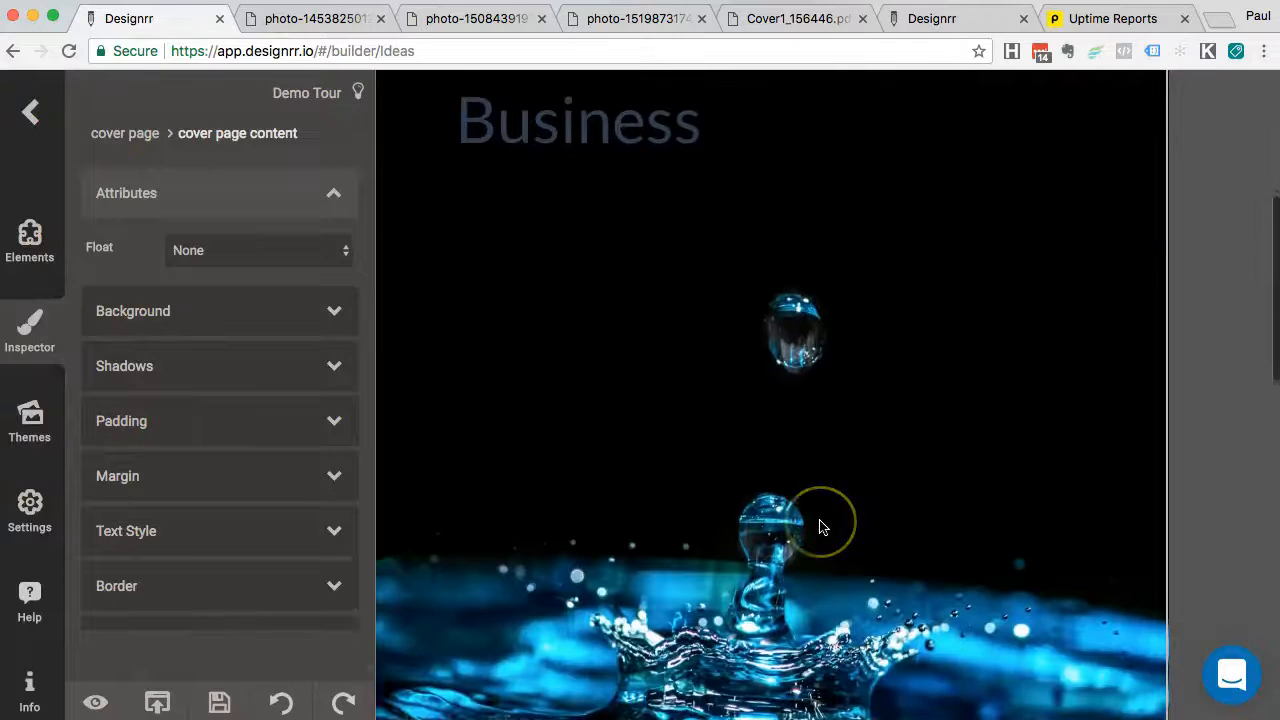
pyautogui.scroll(4, 623, 457)
pyautogui.scroll(3, 700, 400)
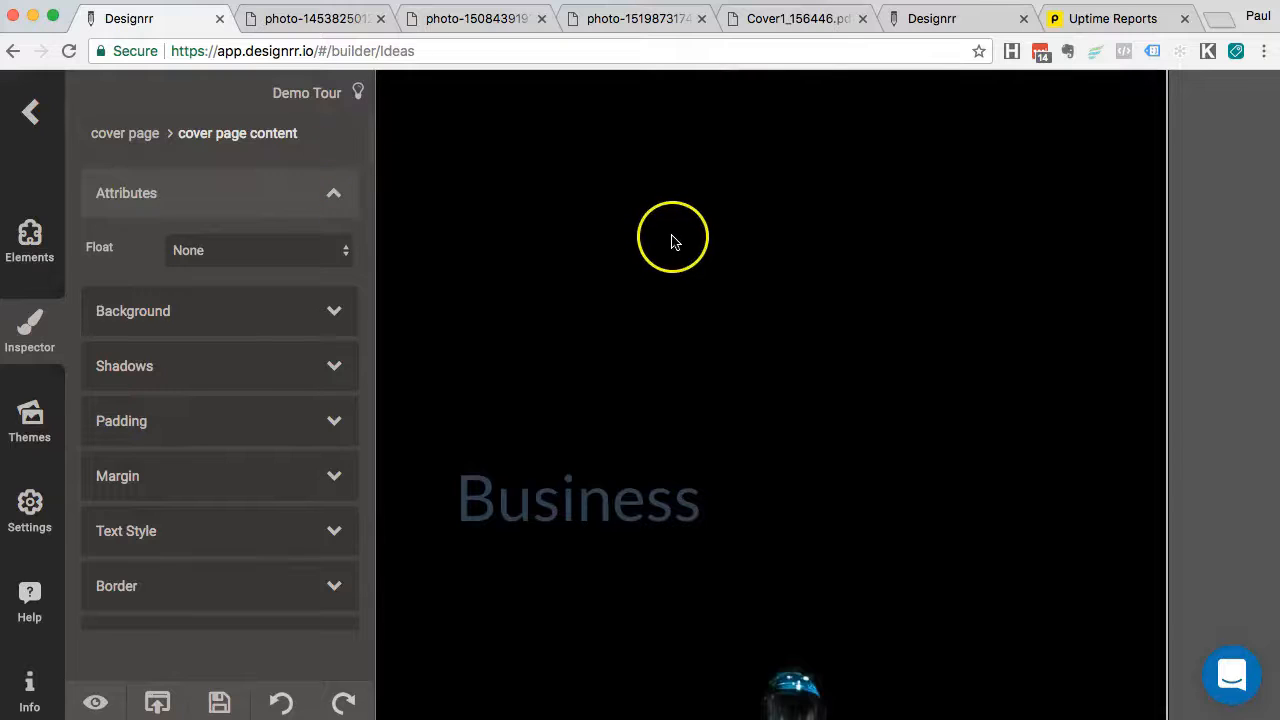
pyautogui.scroll(1, 925, 240)
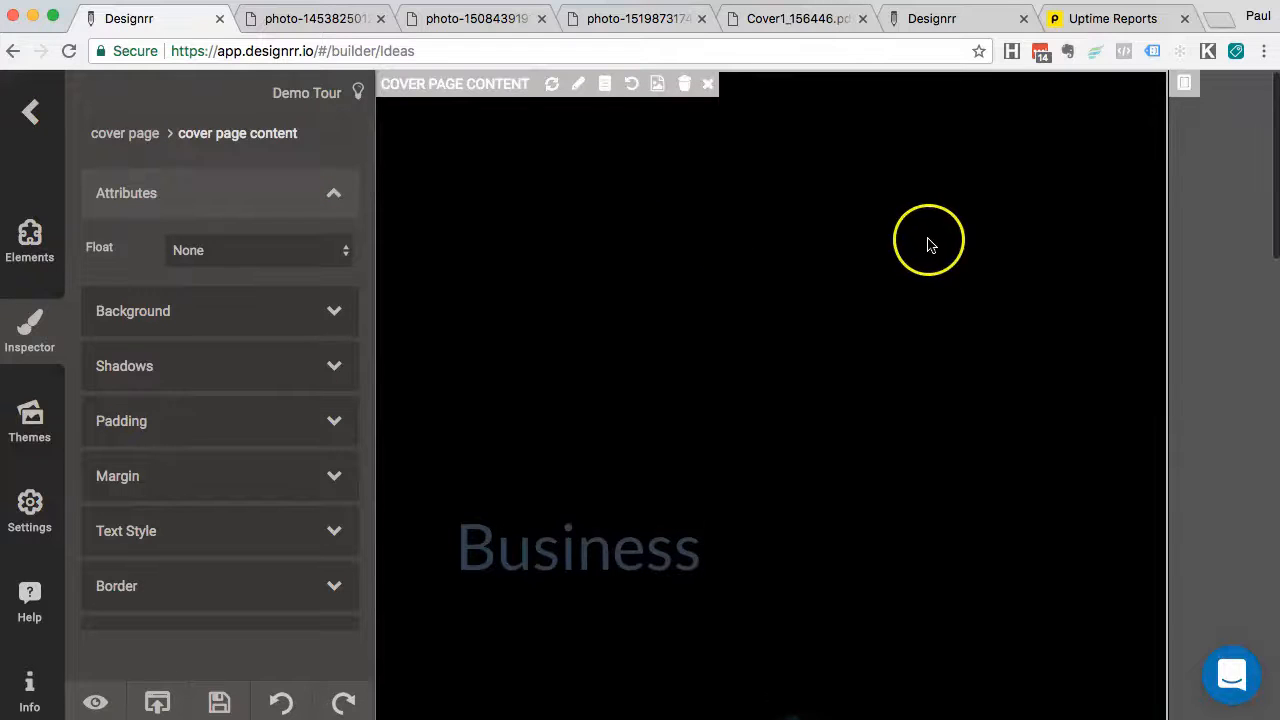
# Reopen the image library, search for 'art', and preview the paintbrushes photo full size
pyautogui.click(657, 84)
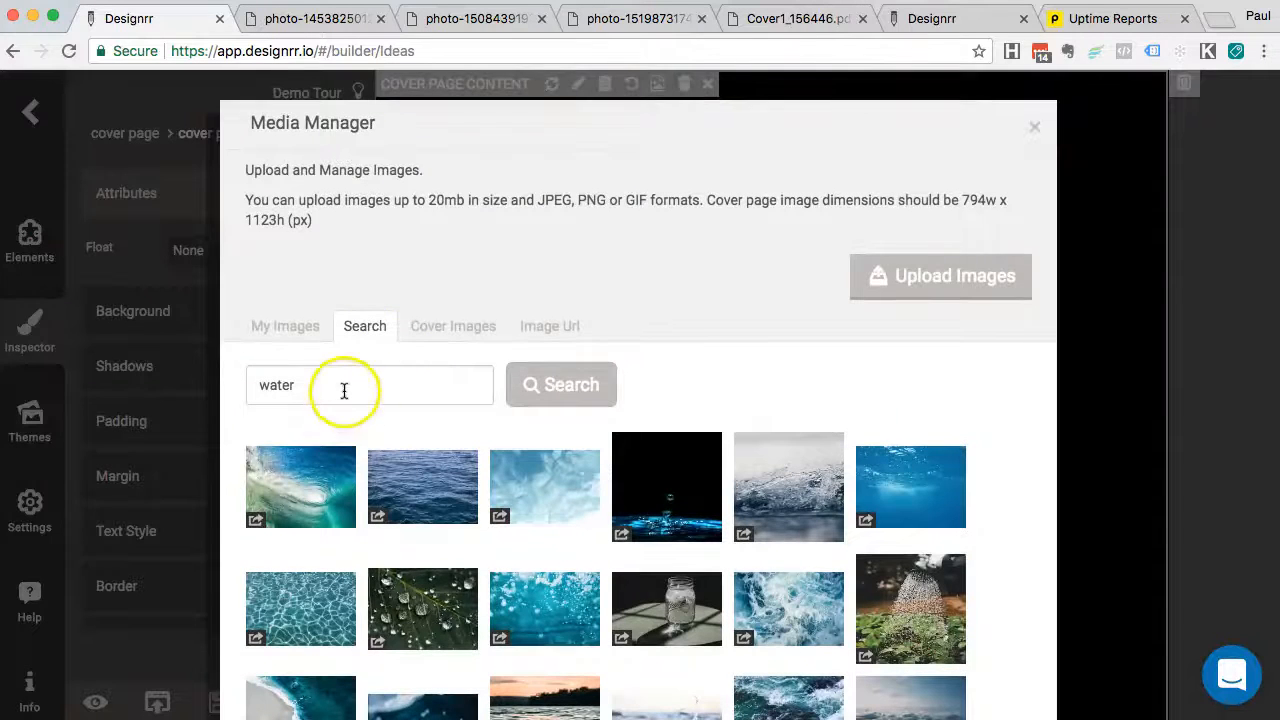
pyautogui.doubleClick(344, 391)
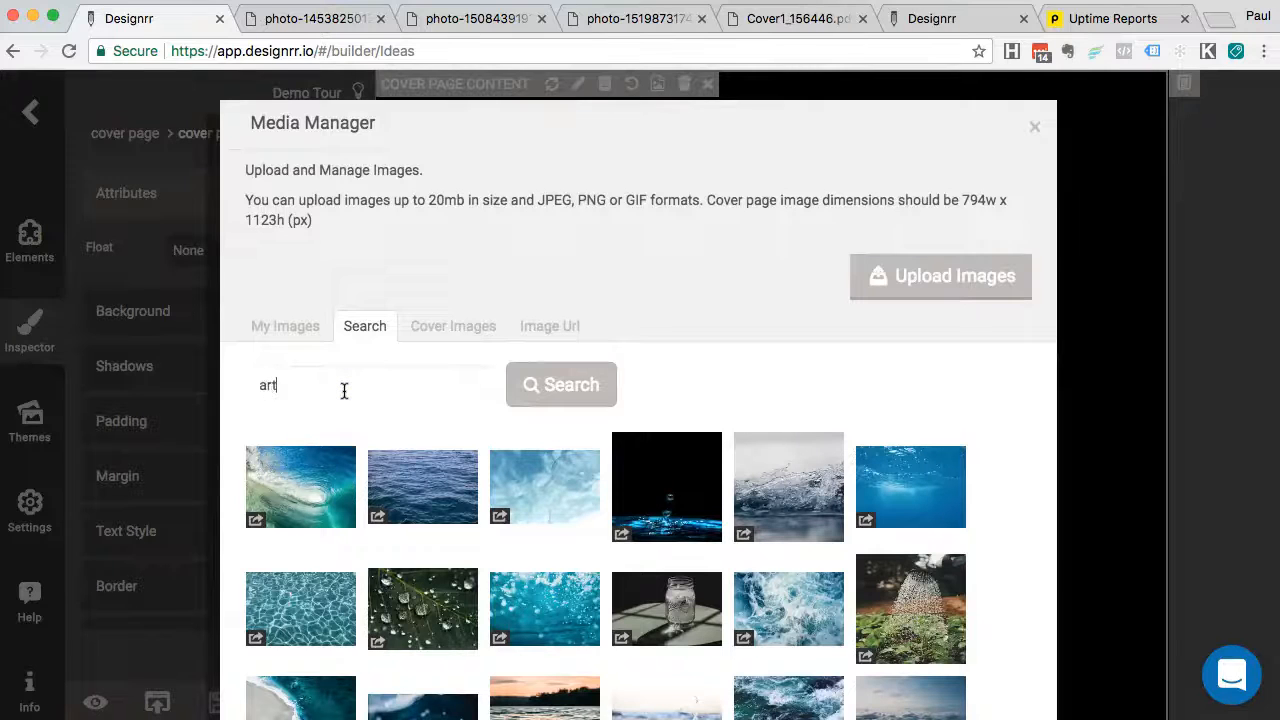
pyautogui.click(567, 400)
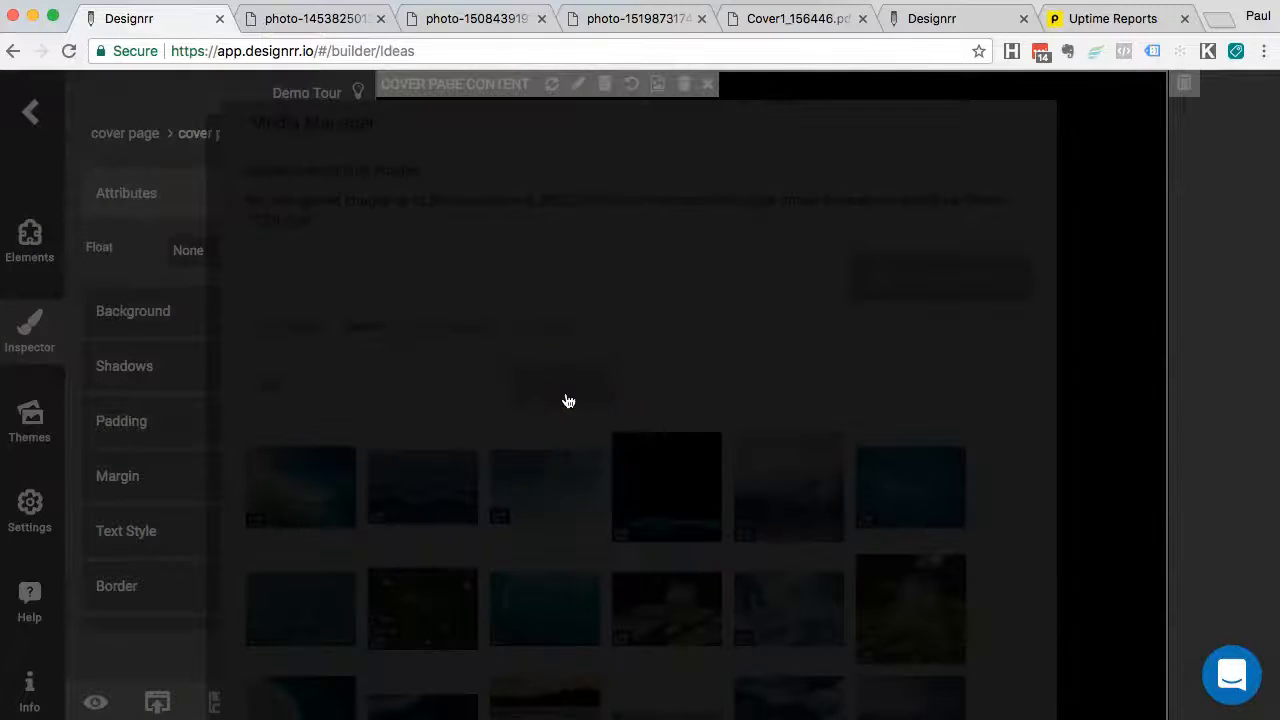
pyautogui.scroll(-5, 654, 429)
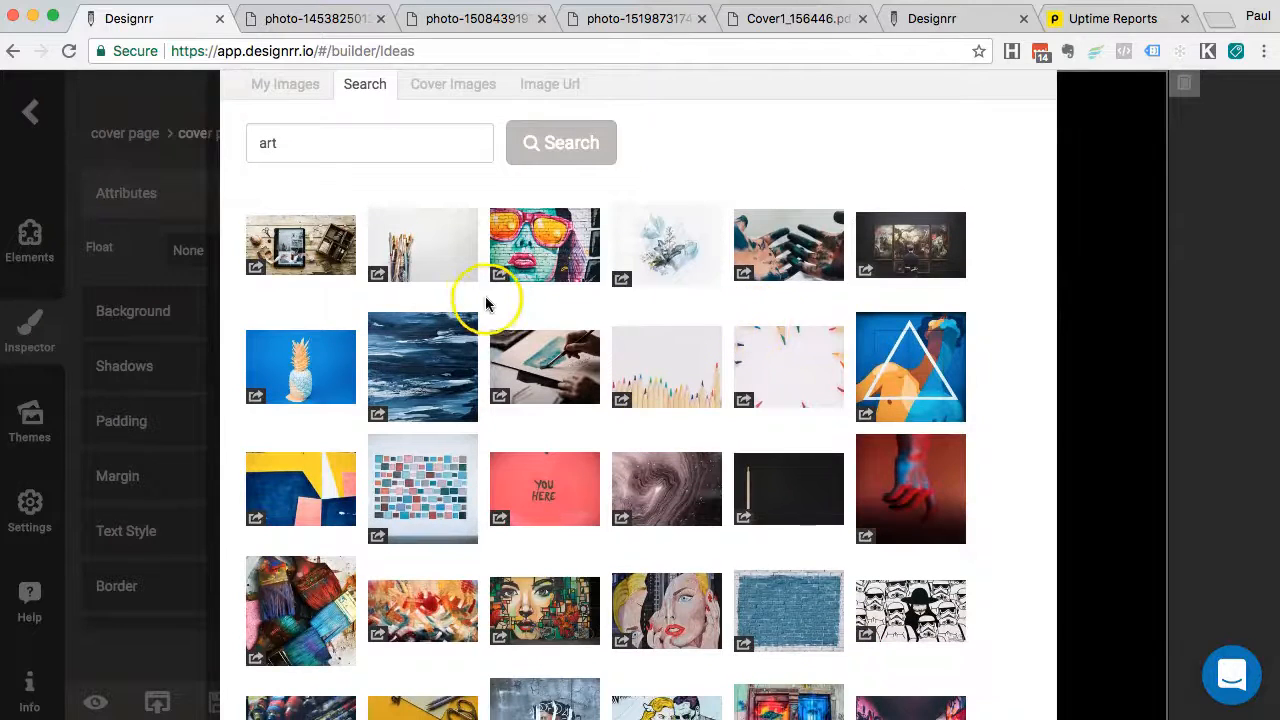
pyautogui.click(379, 278)
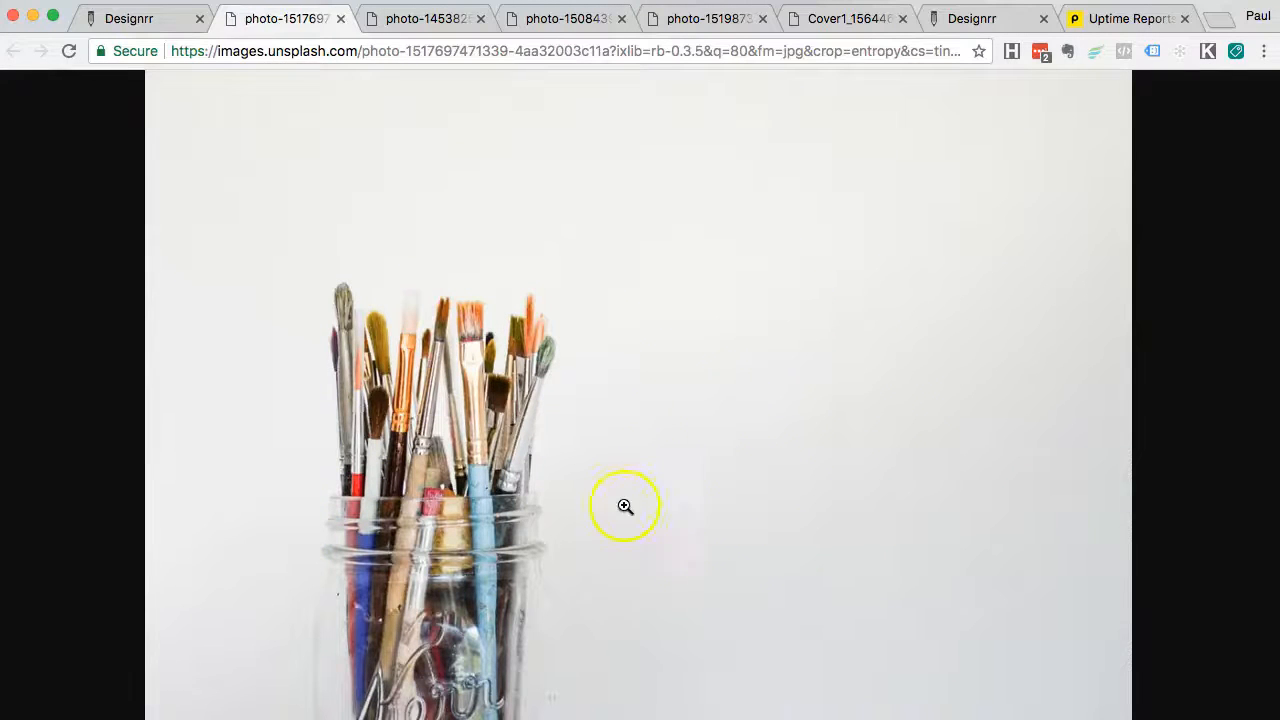
pyautogui.press('super+alt+Left')
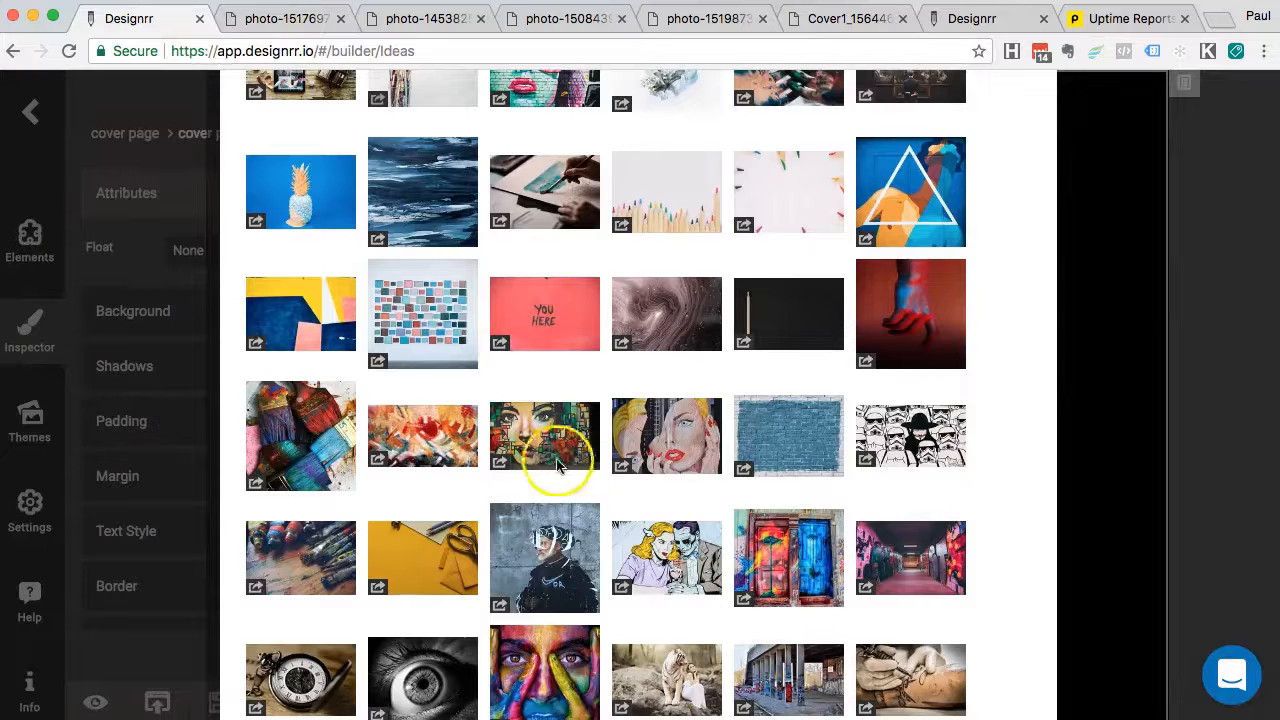
# Preview the graffiti mural and pale white art photos in new tabs
pyautogui.scroll(-1, 530, 410)
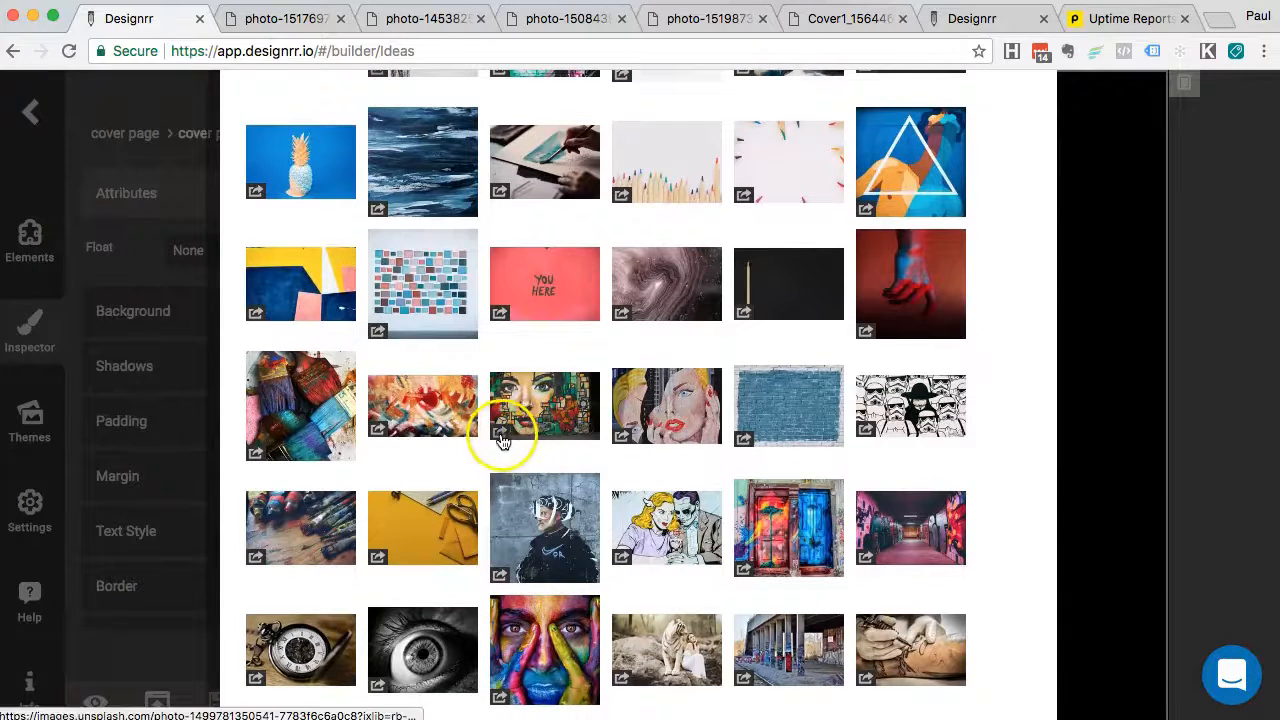
pyautogui.click(500, 431)
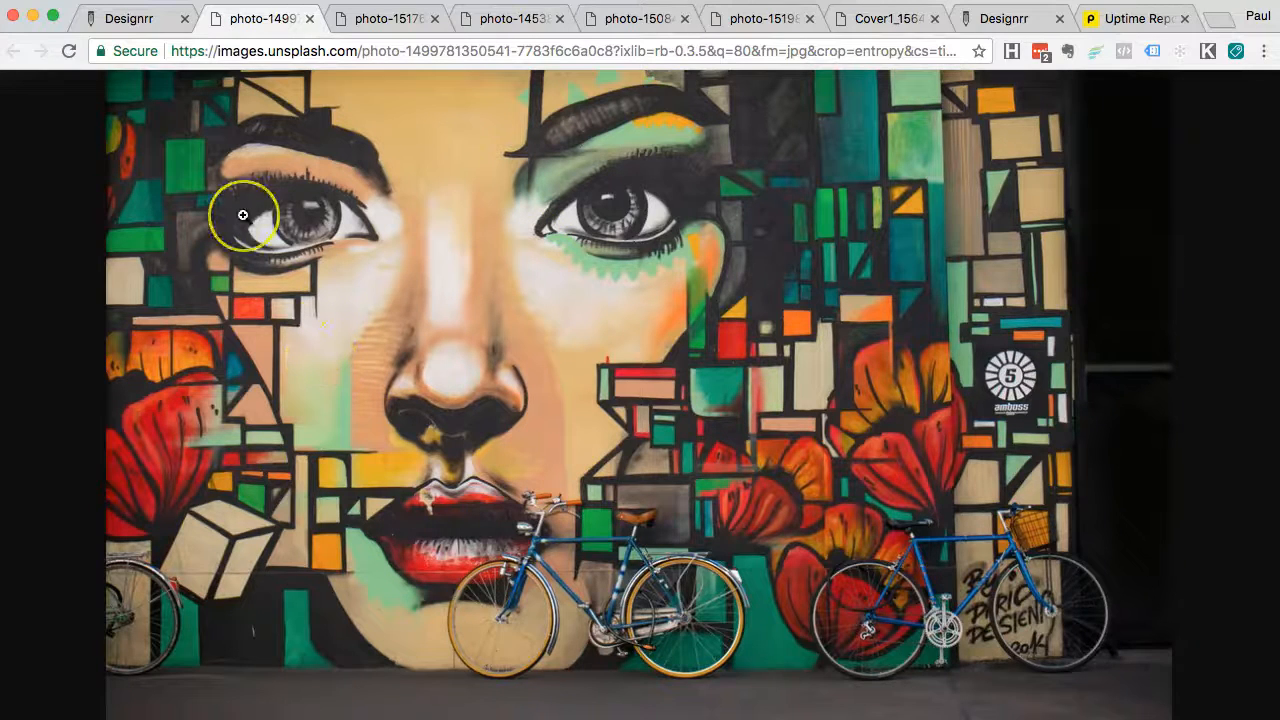
pyautogui.click(148, 22)
pyautogui.scroll(-10, 679, 312)
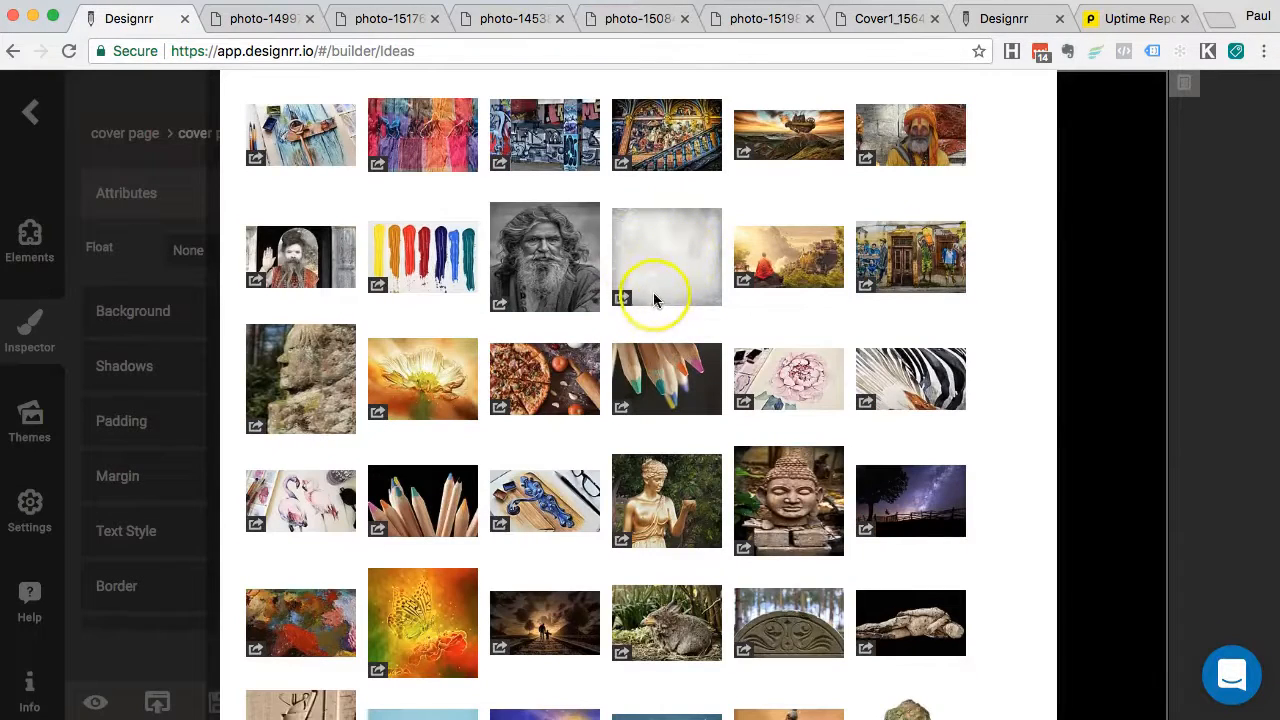
pyautogui.click(622, 297)
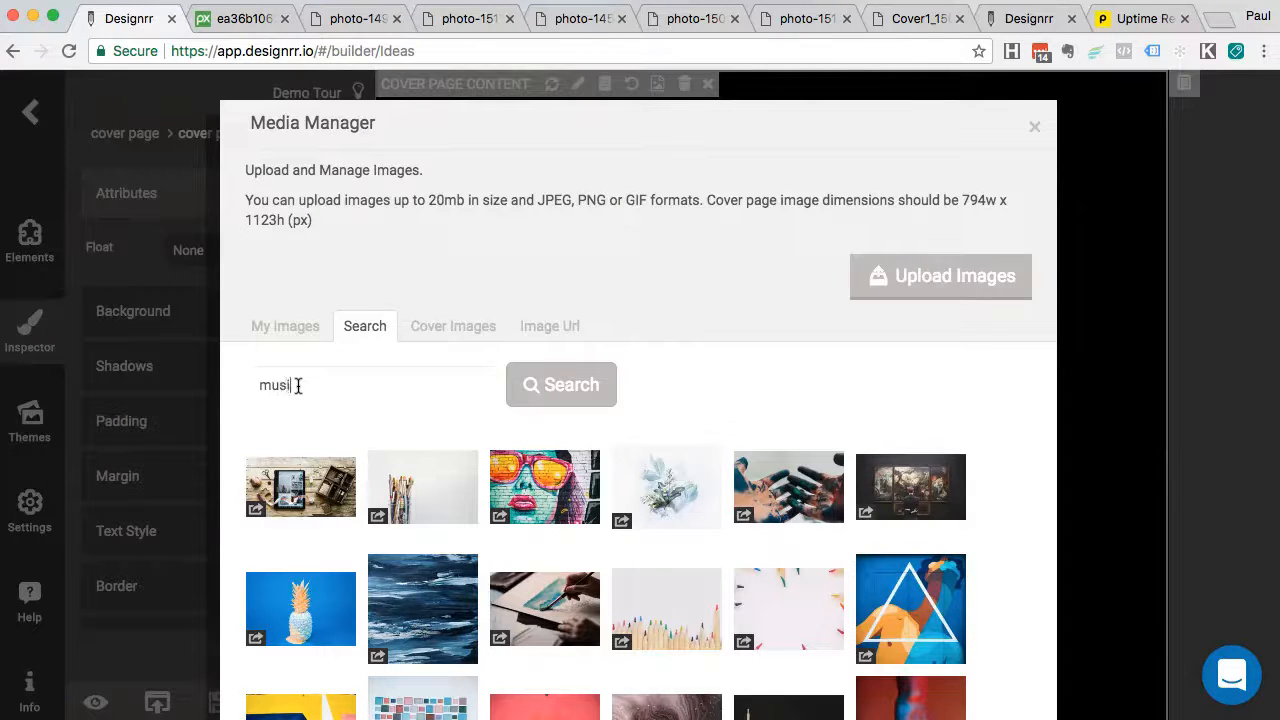
# Search for music images and preview the headphones and cassette photos full size
pyautogui.click(543, 386)
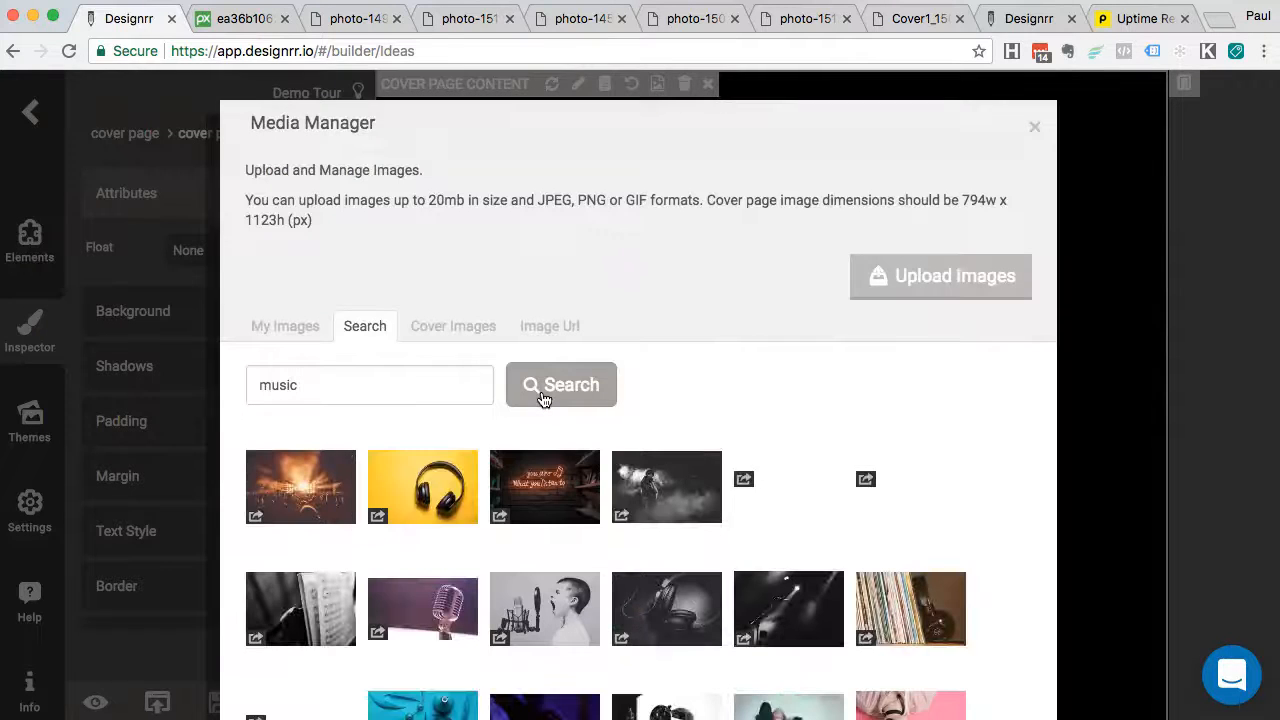
pyautogui.scroll(-5, 543, 398)
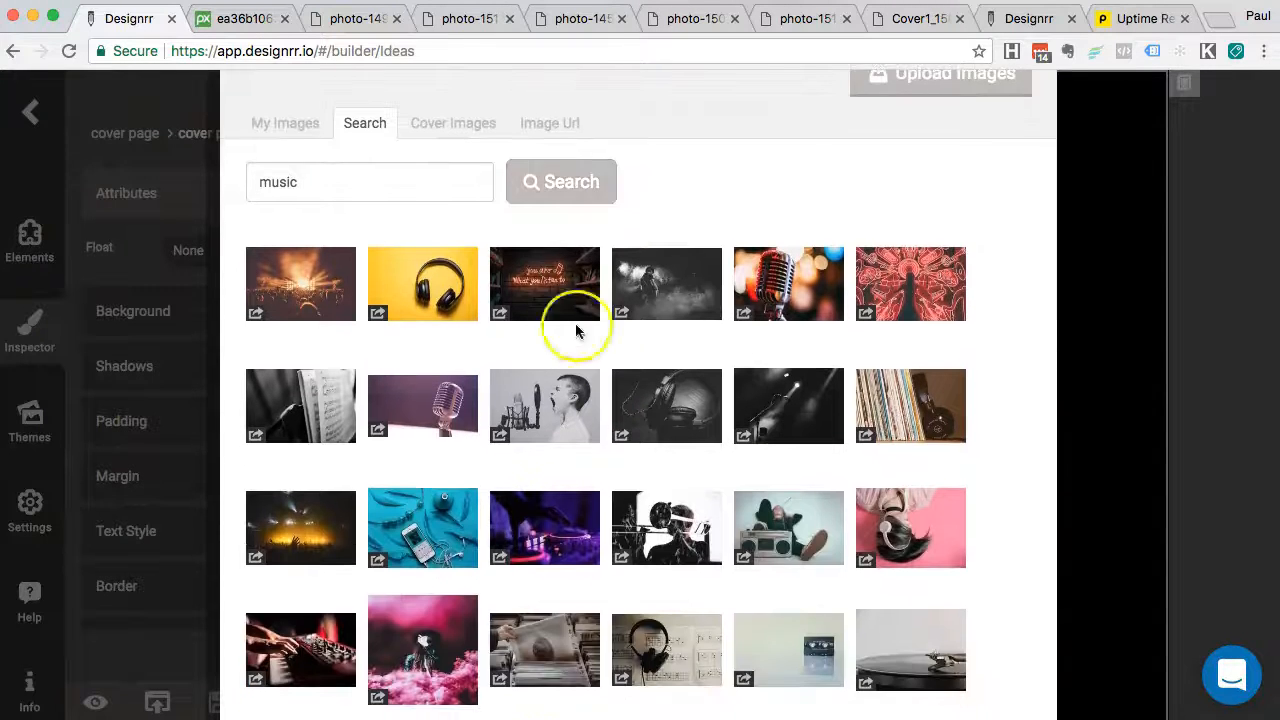
pyautogui.click(427, 288)
pyautogui.click(379, 315)
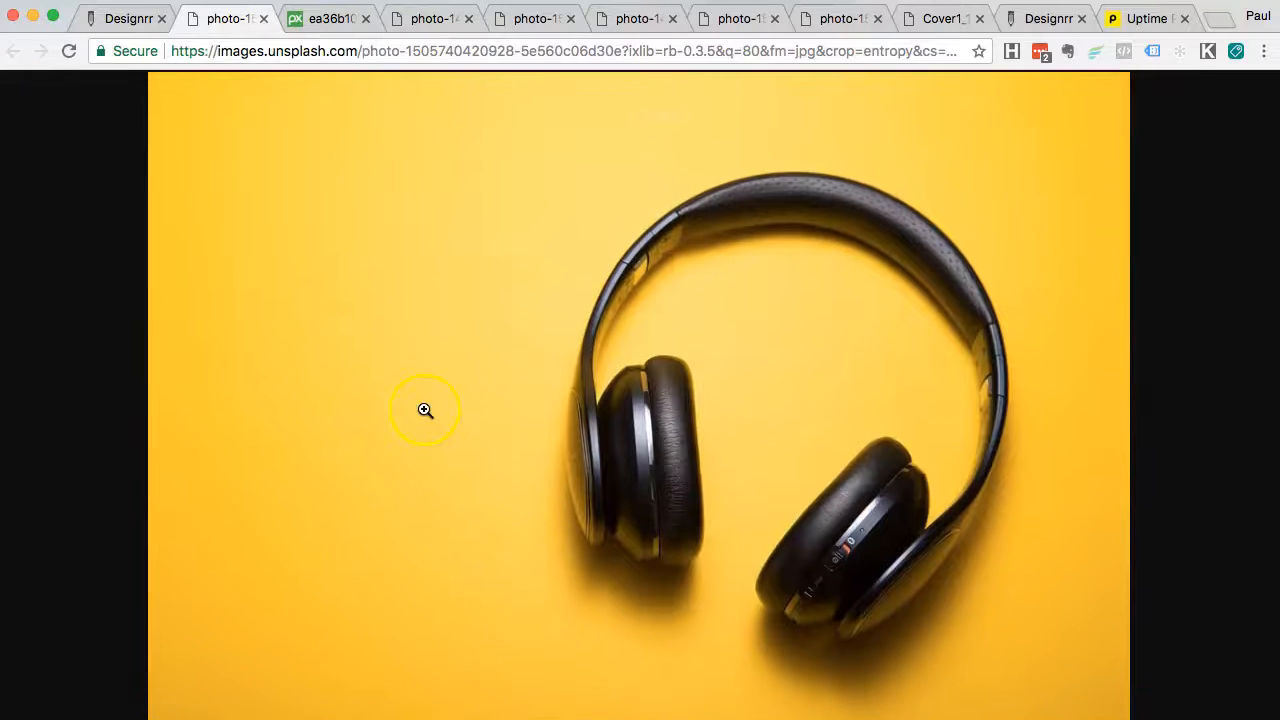
pyautogui.click(131, 26)
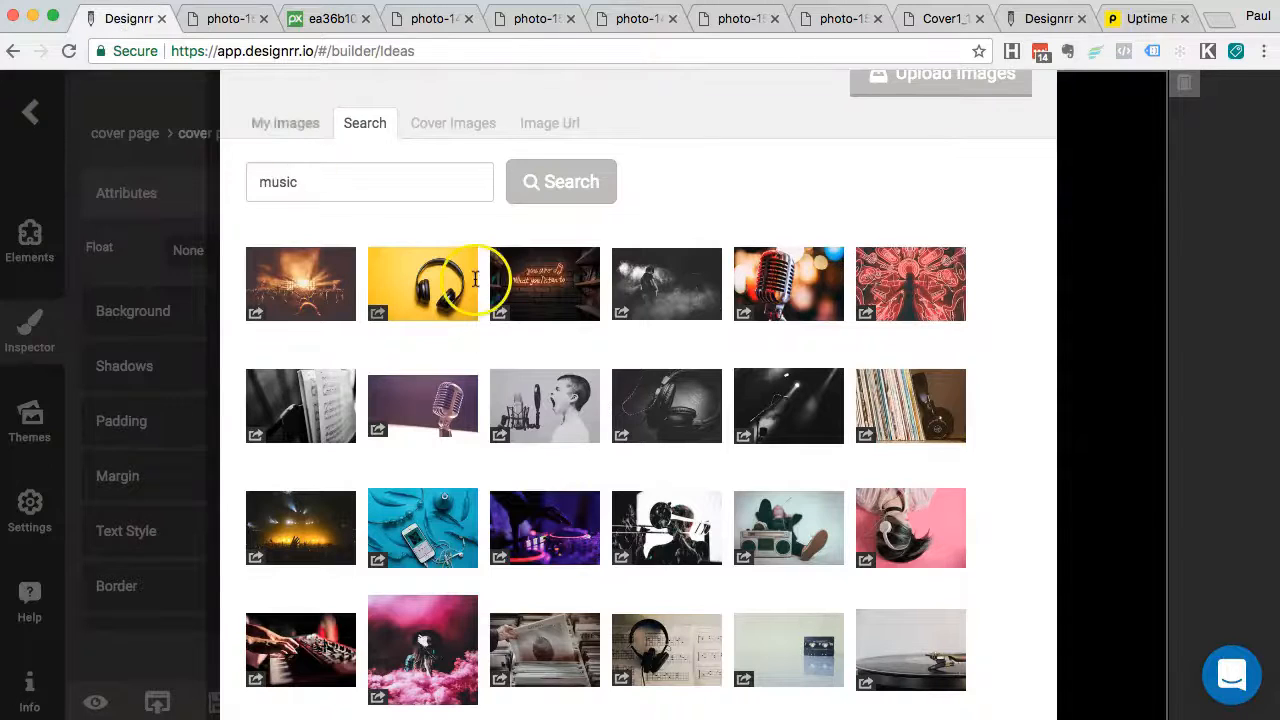
pyautogui.scroll(-1, 640, 460)
pyautogui.scroll(-2, 523, 457)
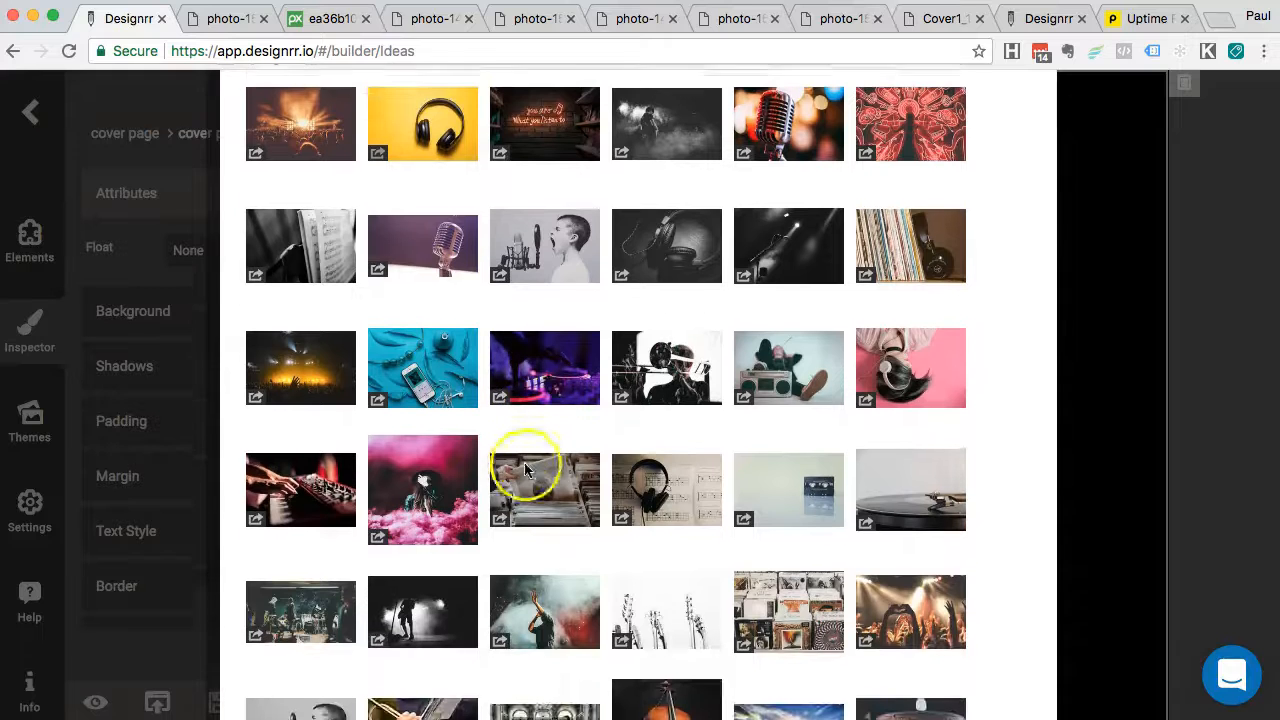
pyautogui.click(745, 513)
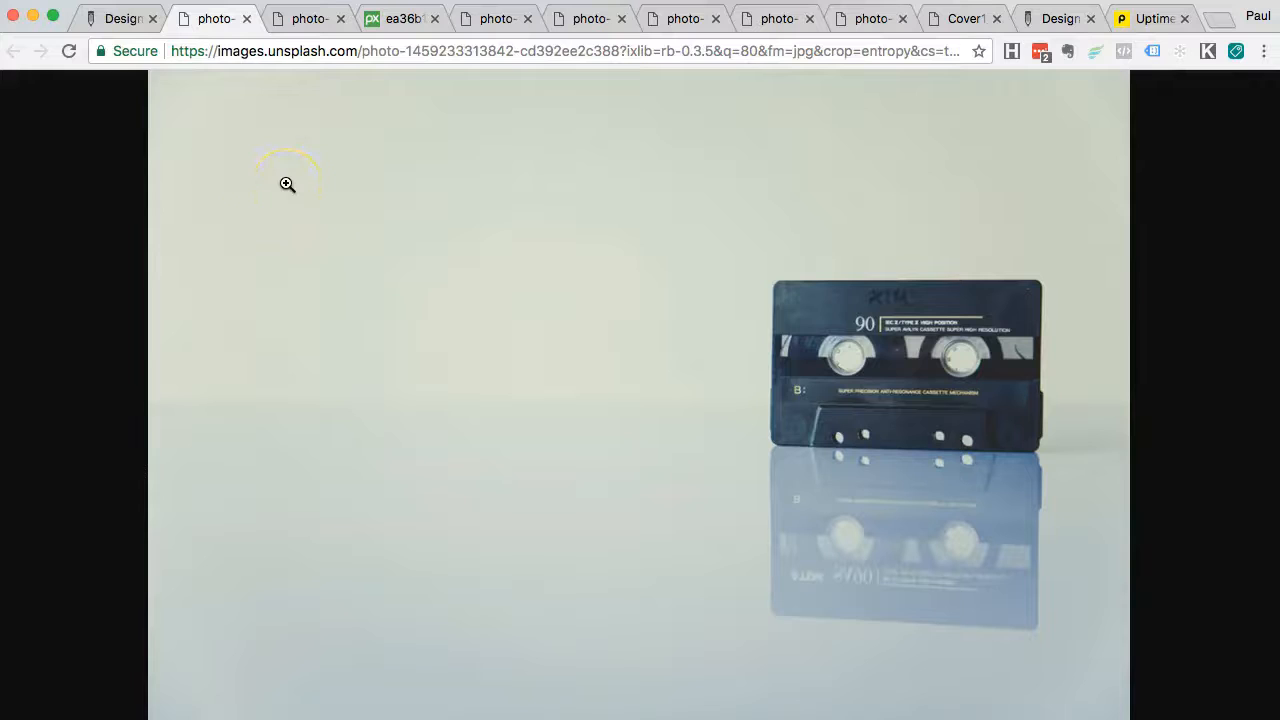
pyautogui.click(130, 22)
# Browse the remaining music results and close the image picker without choosing one
pyautogui.scroll(-3, 450, 440)
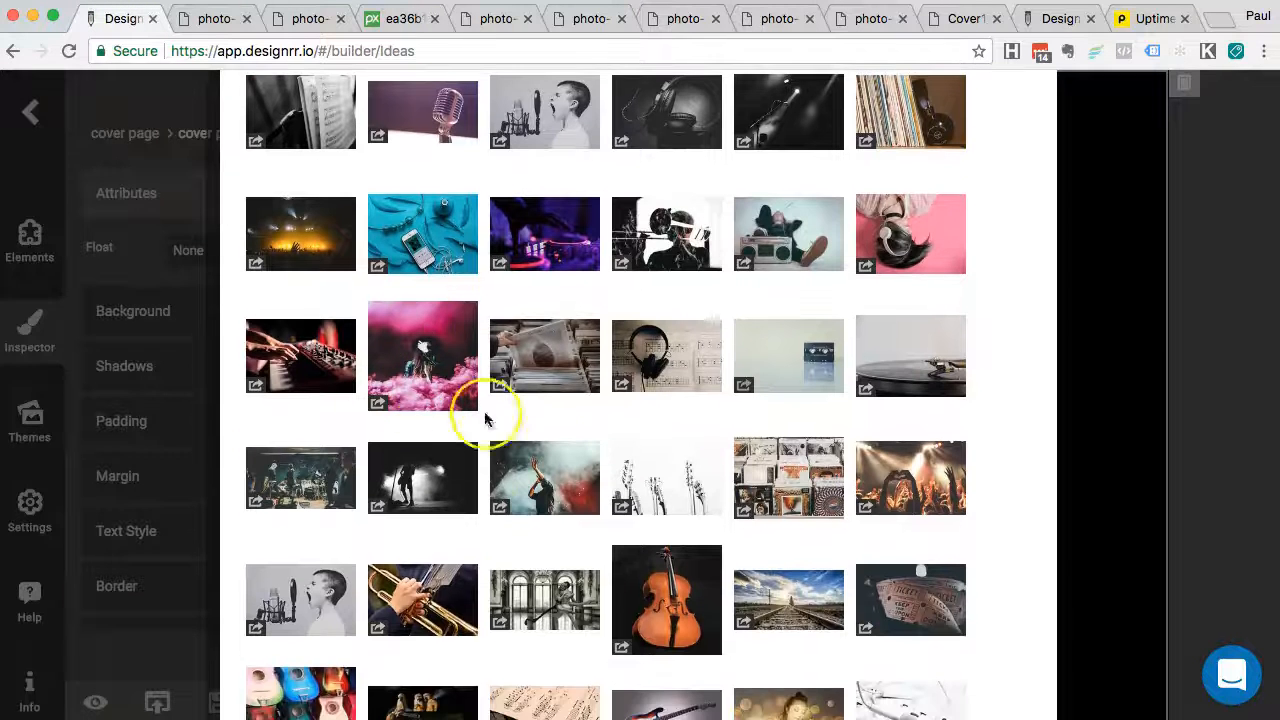
pyautogui.scroll(-1, 480, 534)
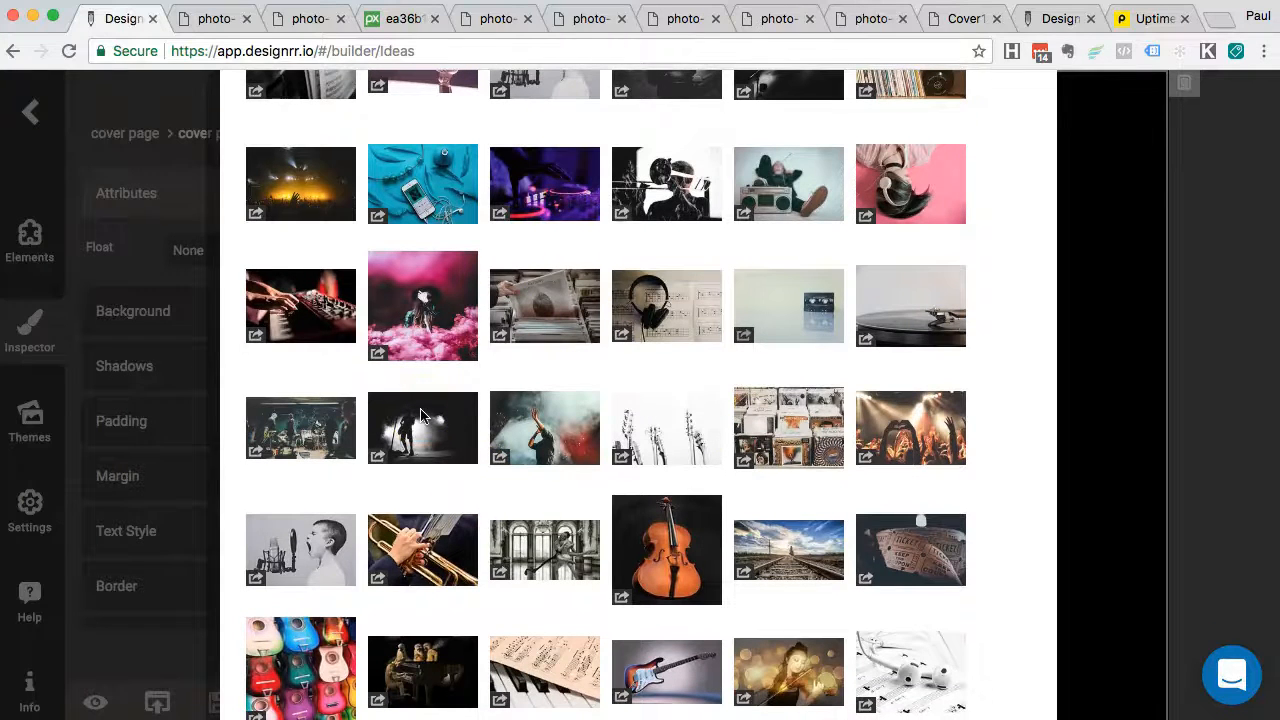
pyautogui.scroll(5, 541, 472)
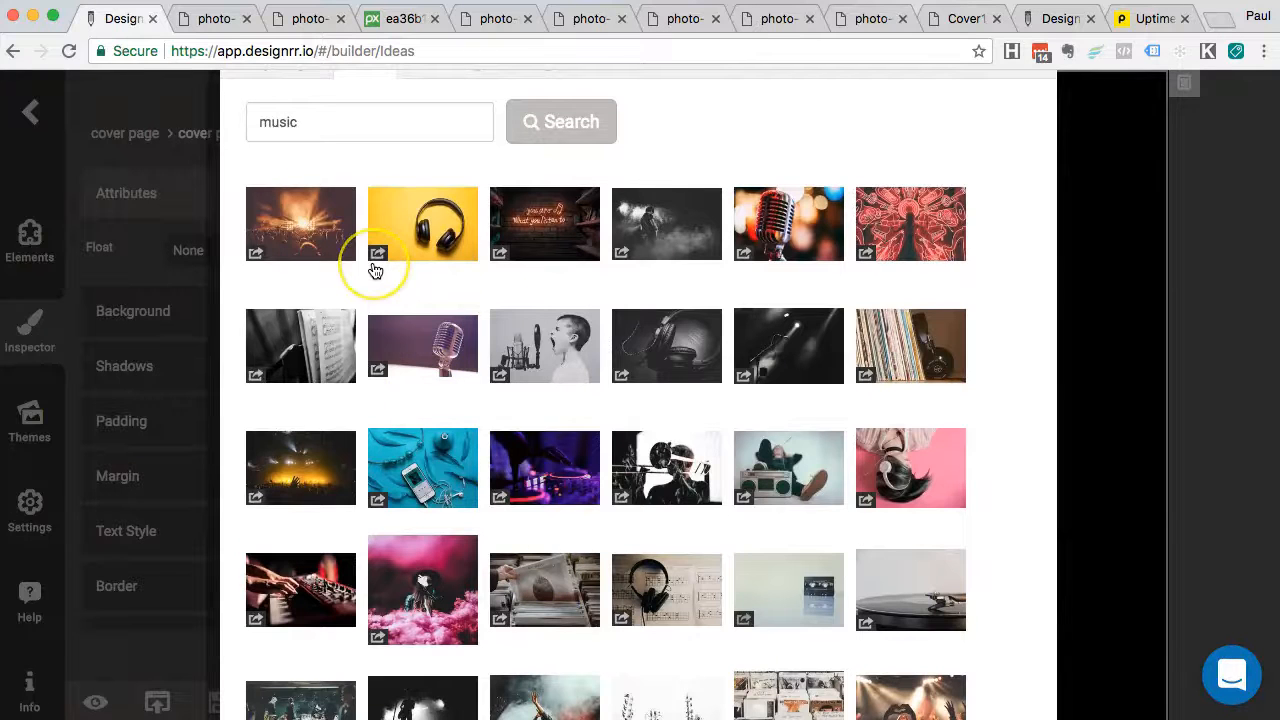
pyautogui.scroll(-3, 414, 434)
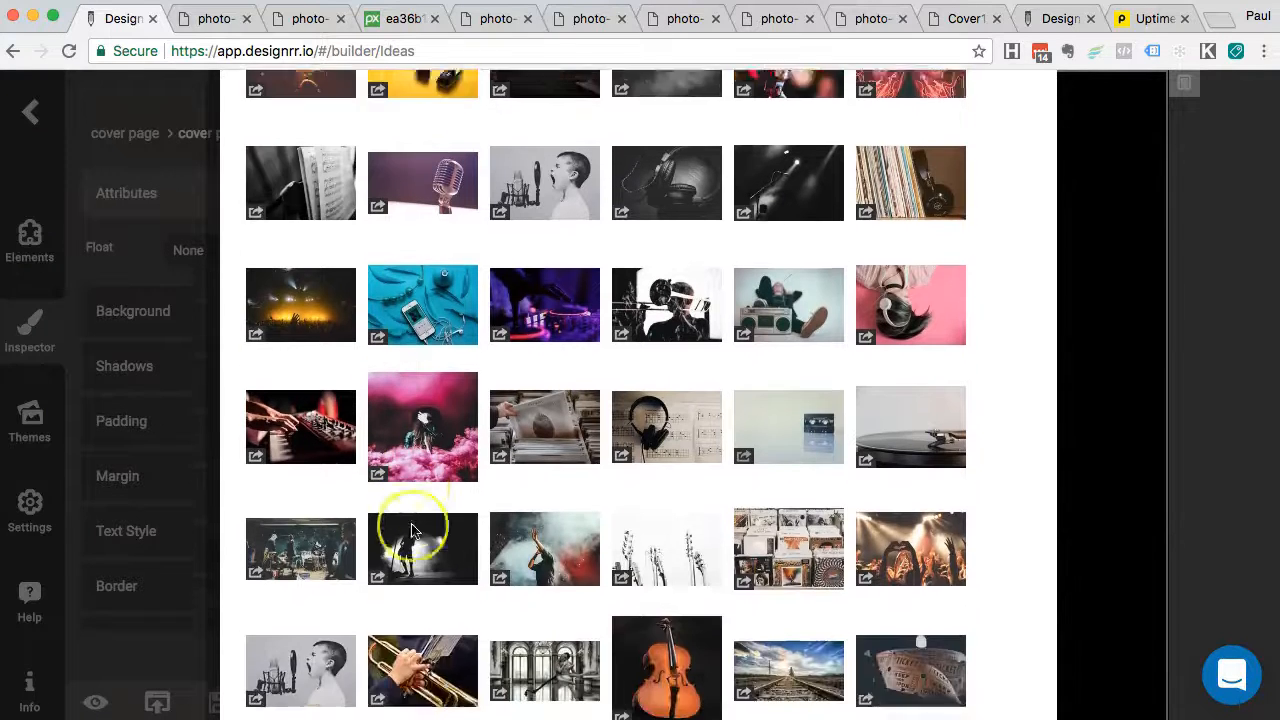
pyautogui.scroll(6, 414, 529)
pyautogui.click(418, 442)
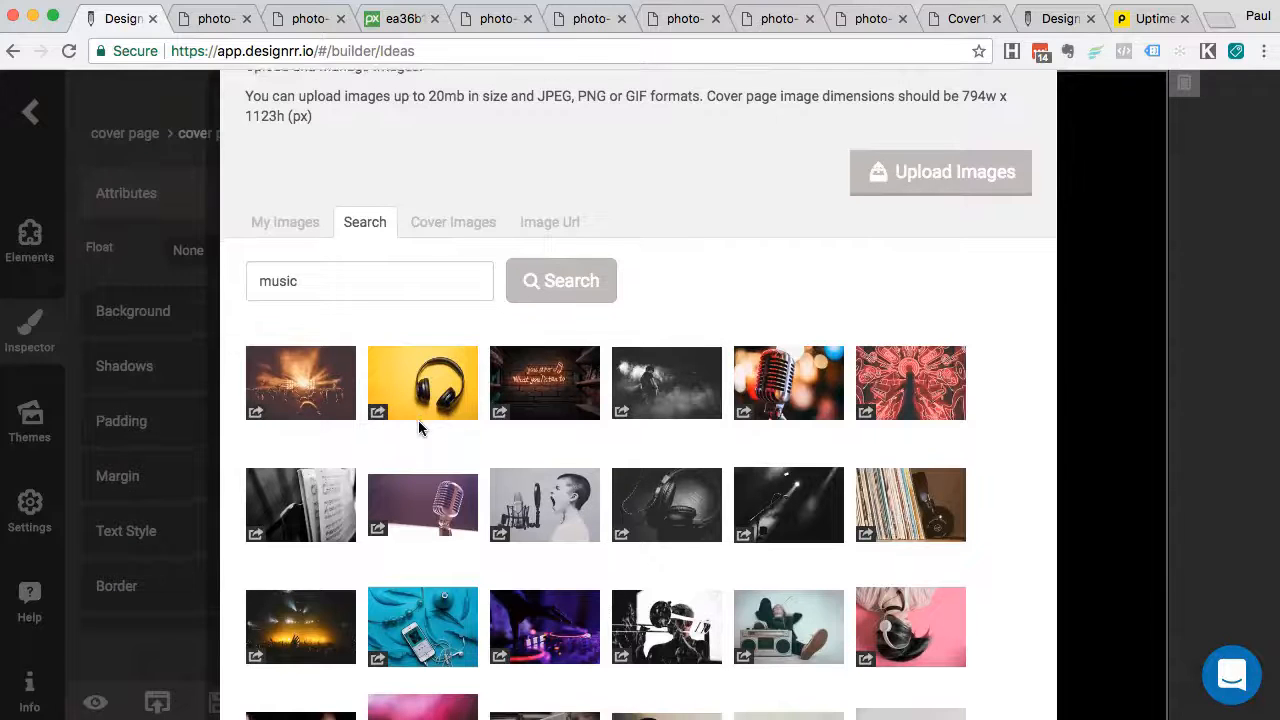
pyautogui.scroll(-1, 418, 420)
pyautogui.click(404, 319)
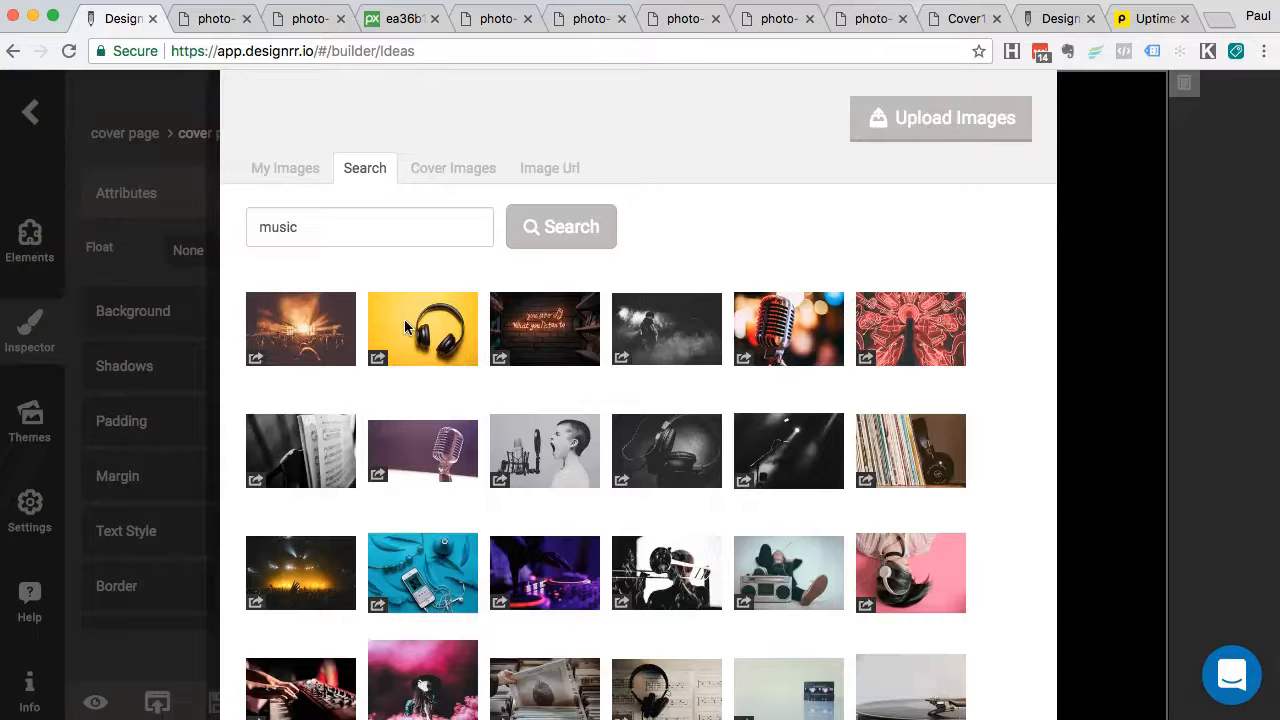
pyautogui.click(1036, 103)
pyautogui.click(1100, 183)
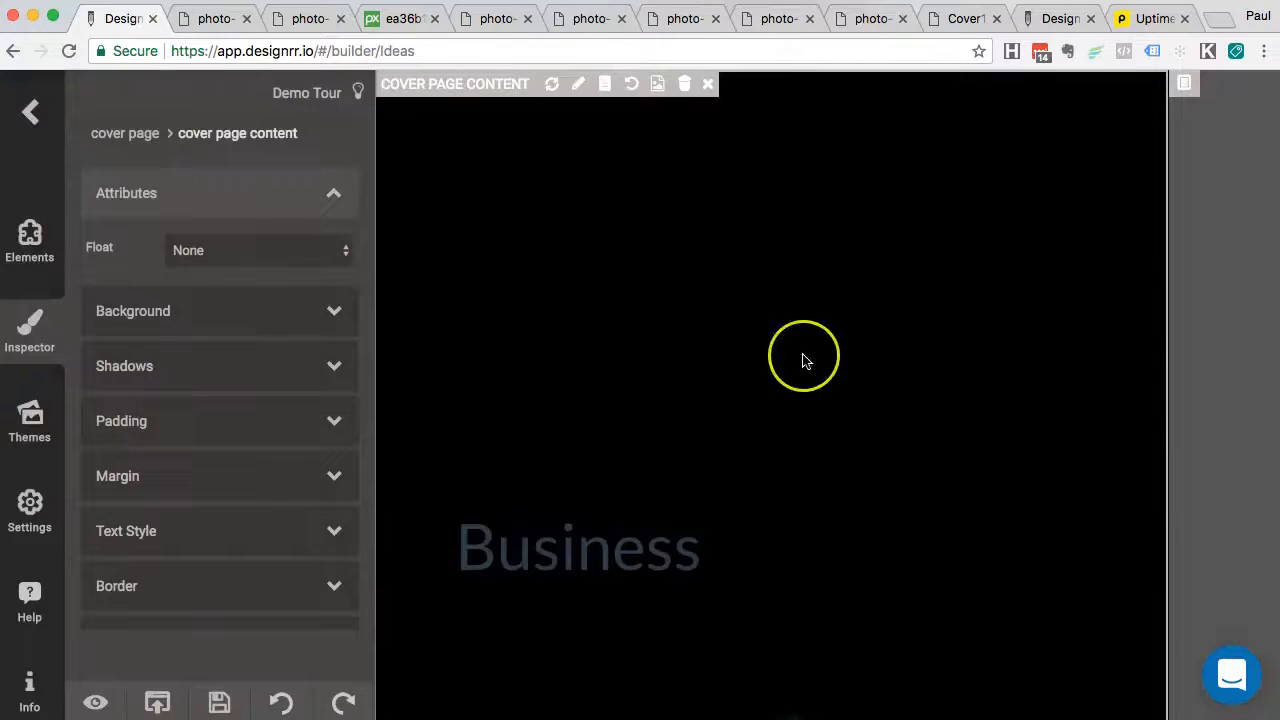
# Widen the Business heading box to the right and move it up and right
pyautogui.scroll(-10, 803, 358)
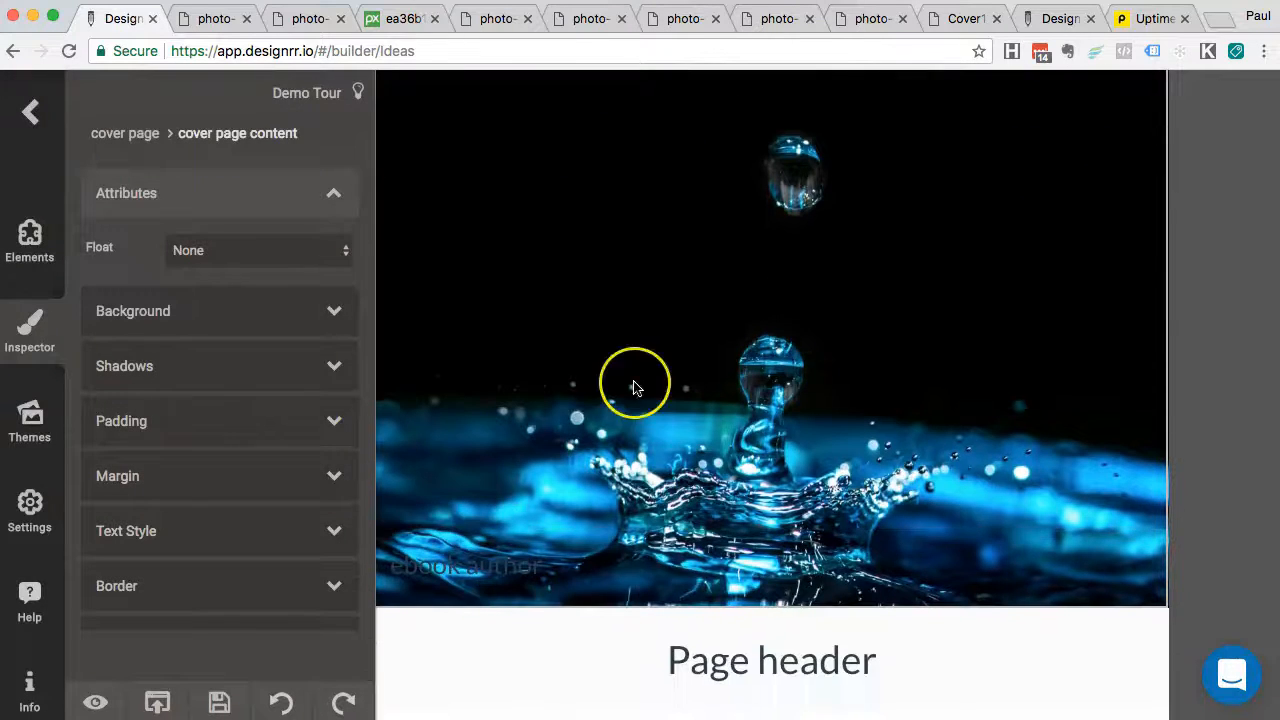
pyautogui.scroll(5, 634, 386)
pyautogui.scroll(-3, 888, 456)
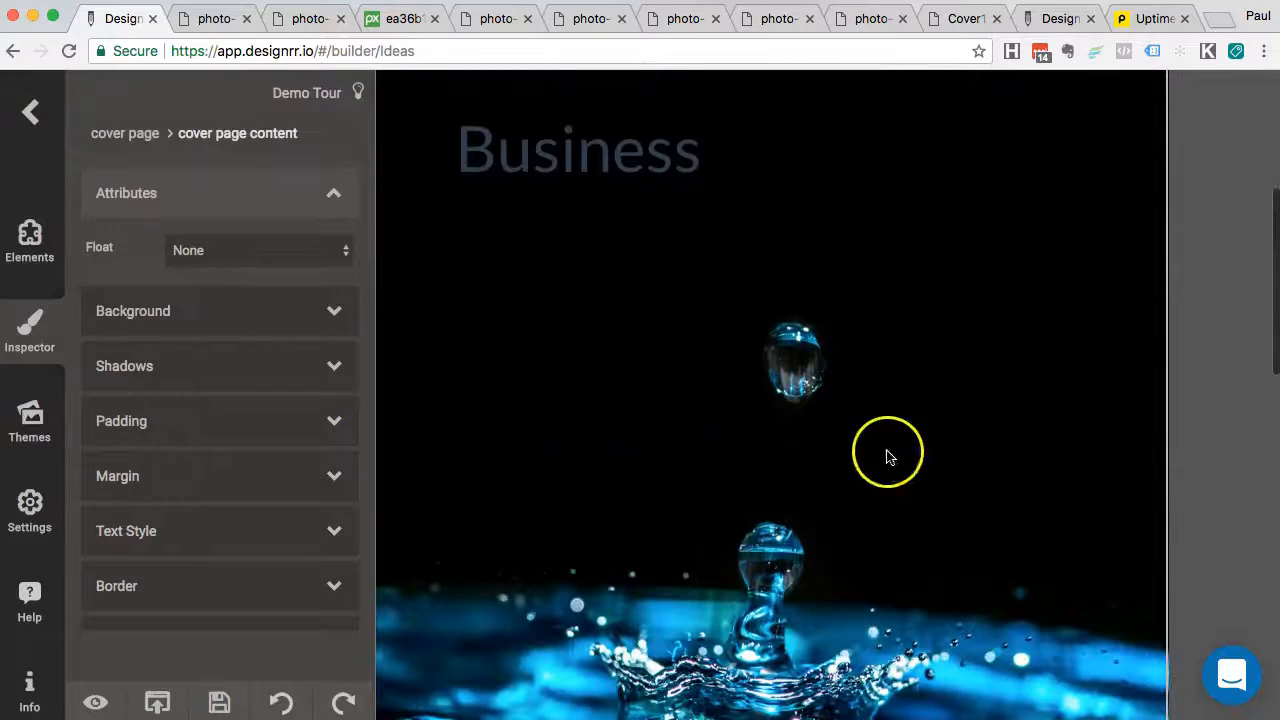
pyautogui.scroll(5, 888, 456)
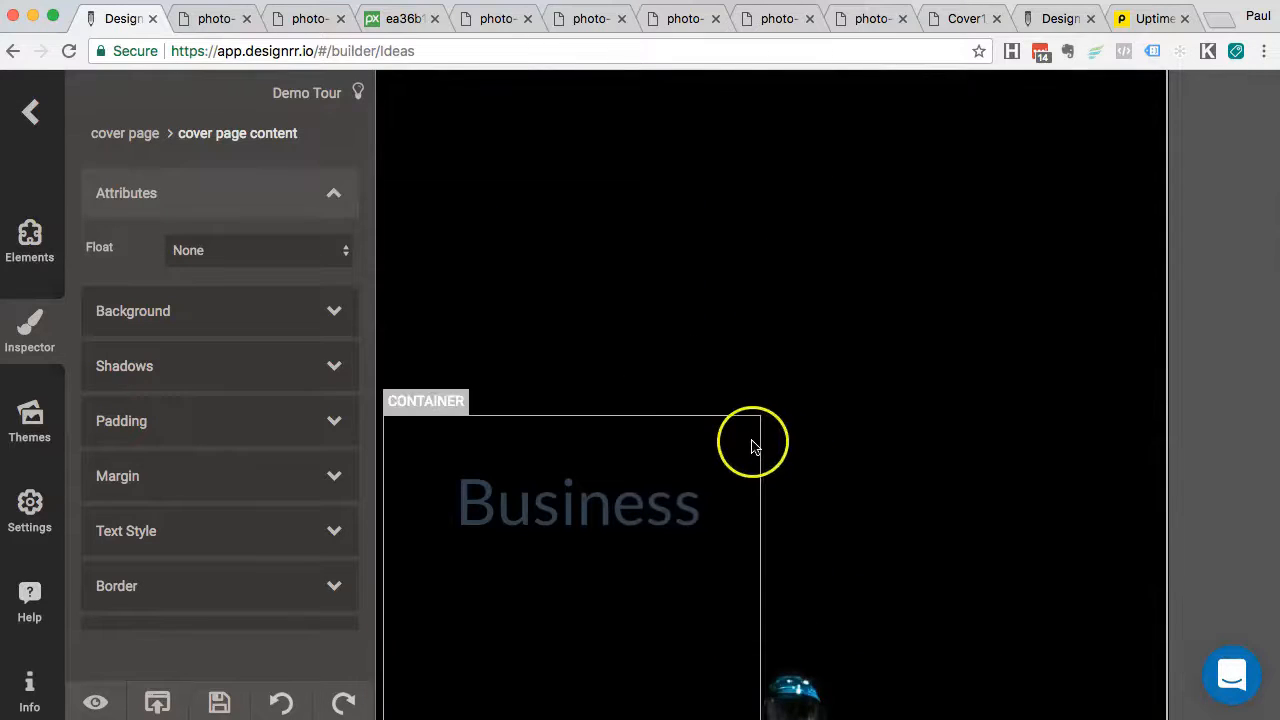
pyautogui.scroll(-3, 854, 497)
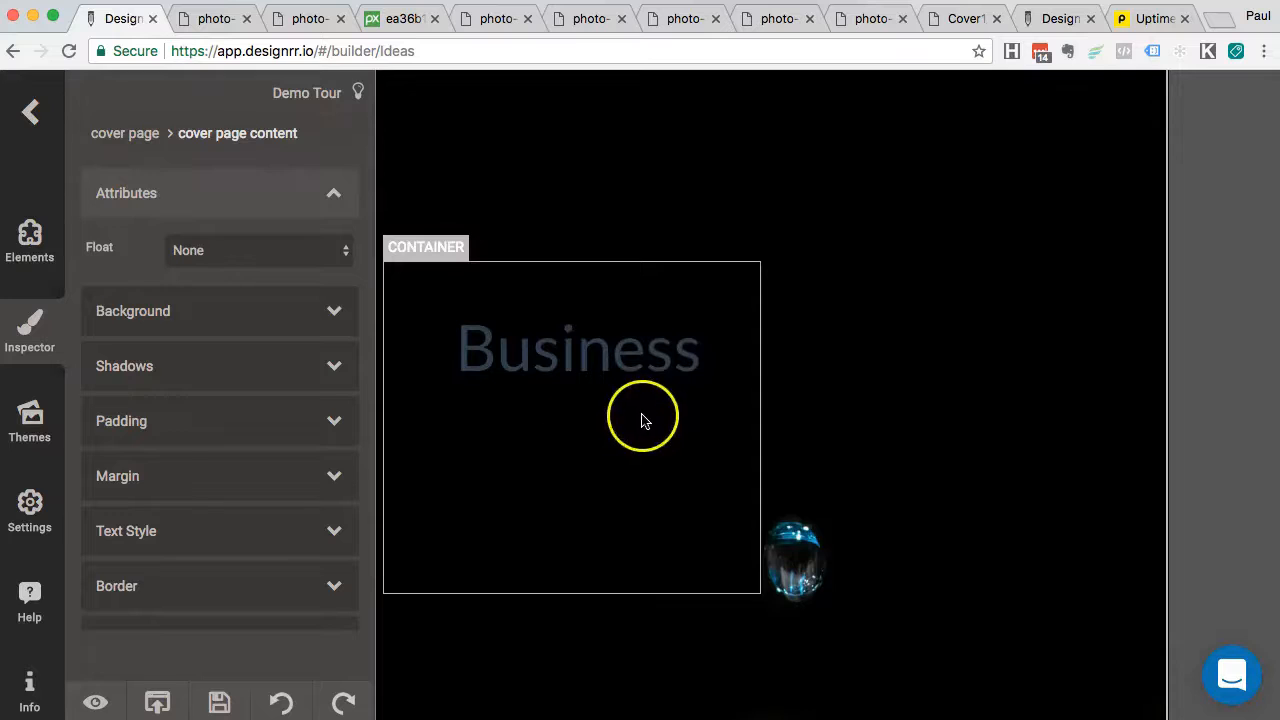
pyautogui.click(686, 500)
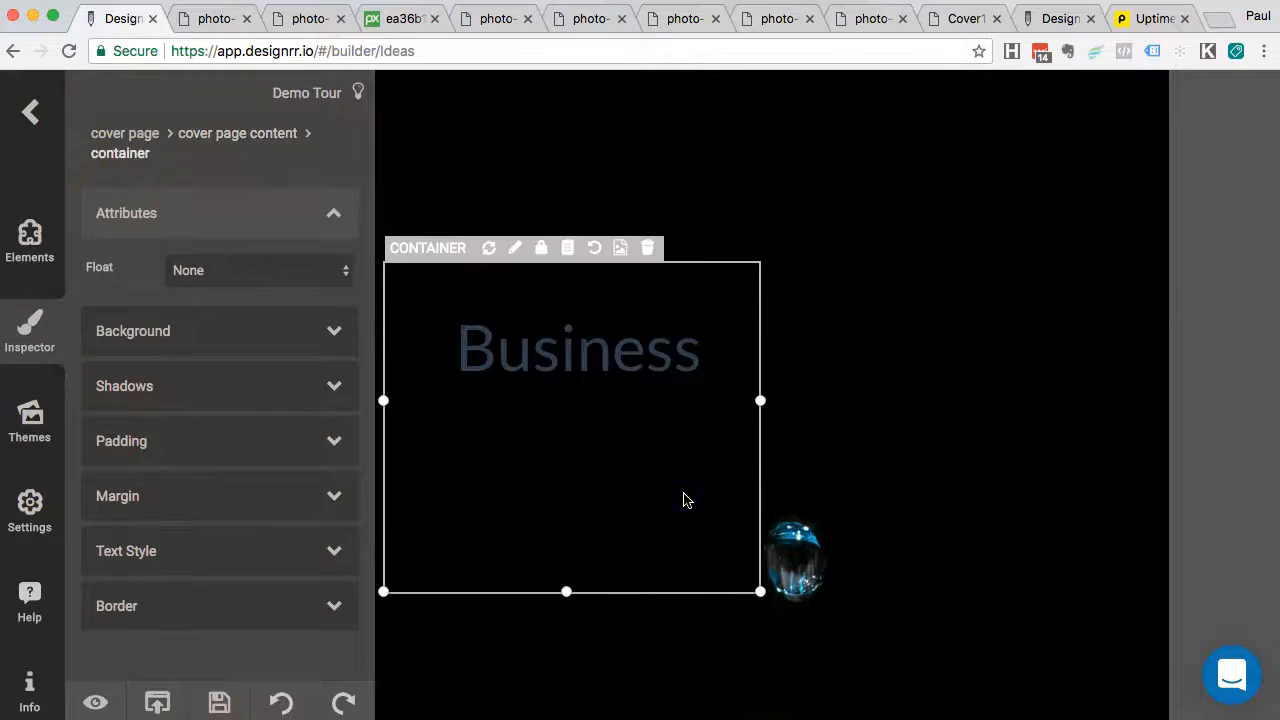
pyautogui.moveTo(760, 402); pyautogui.dragTo(966, 400)
pyautogui.moveTo(673, 476); pyautogui.dragTo(827, 416)
# Retitle the heading 'A Drop In The Ocean' in light grey rgb(238, 238, 238)
pyautogui.click(727, 248)
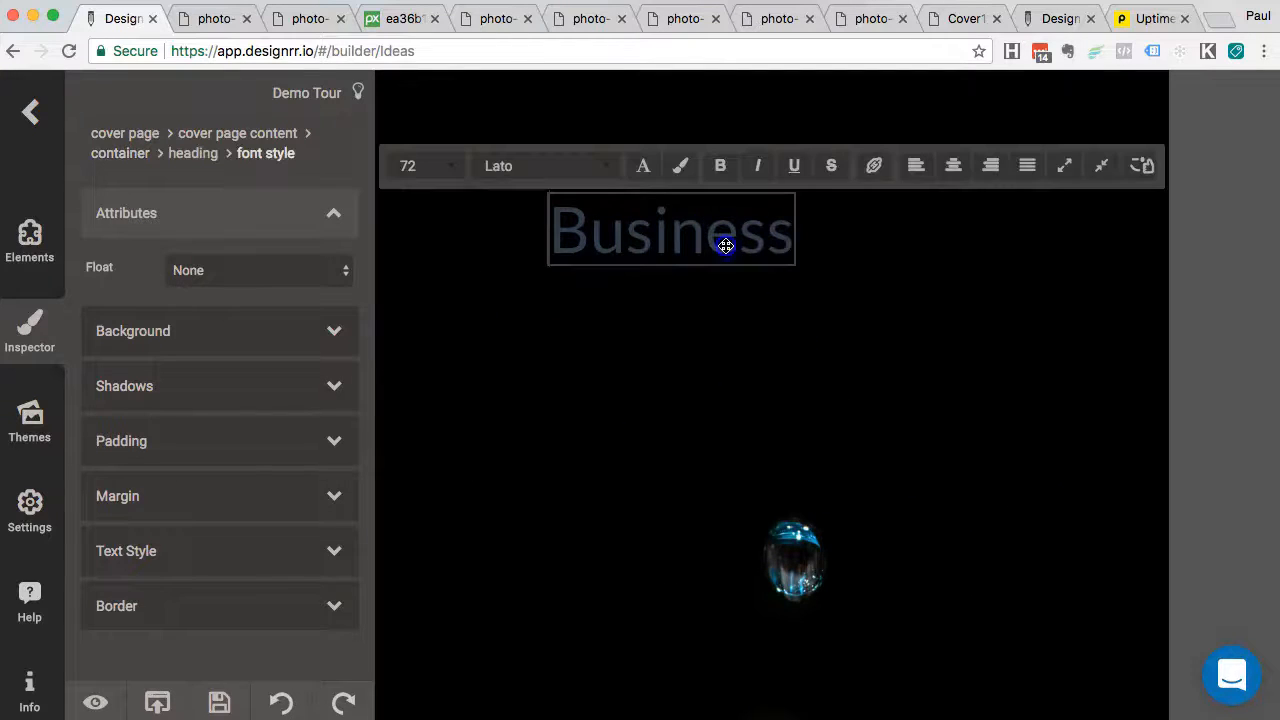
pyautogui.doubleClick(666, 242)
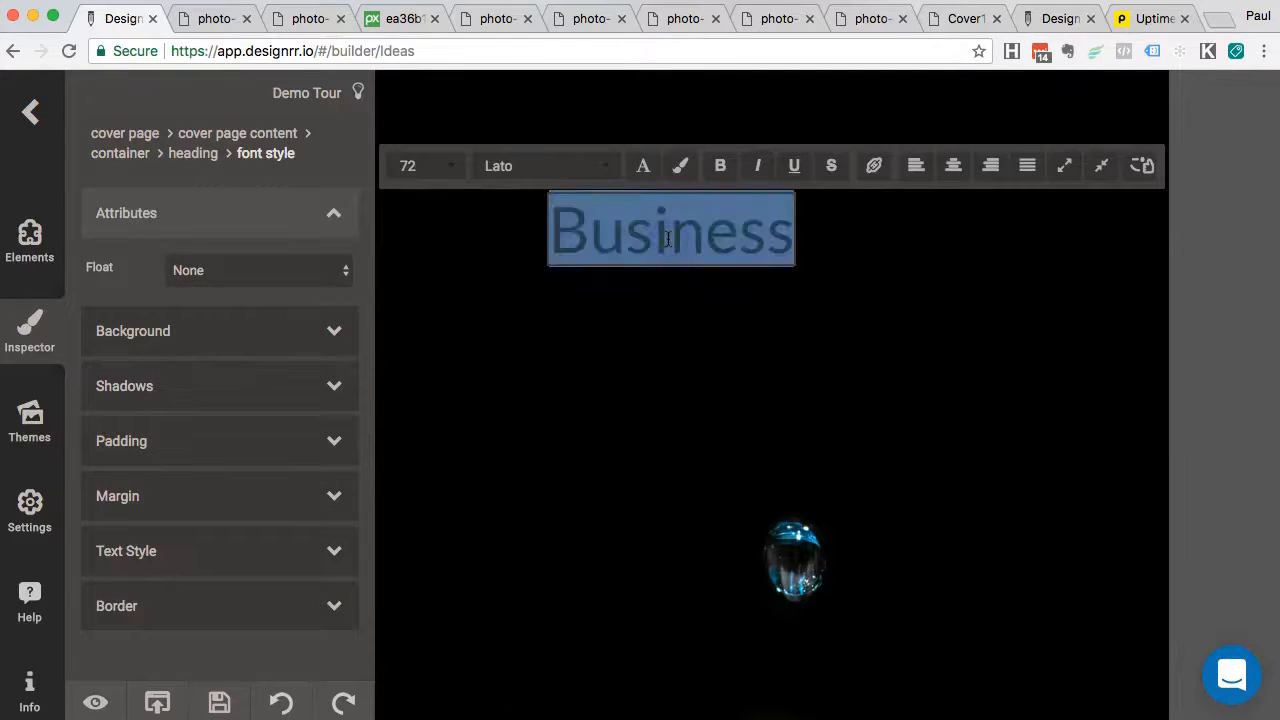
pyautogui.write('A Drop In T')
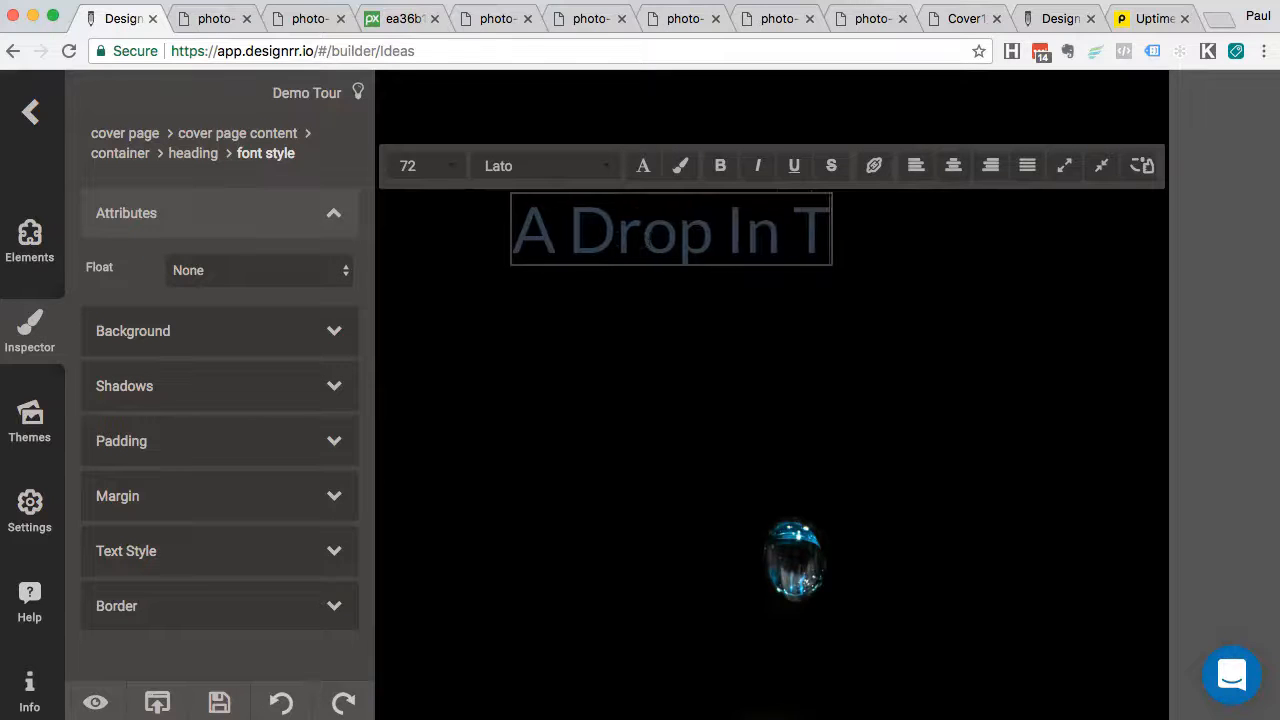
pyautogui.write('he Oc')
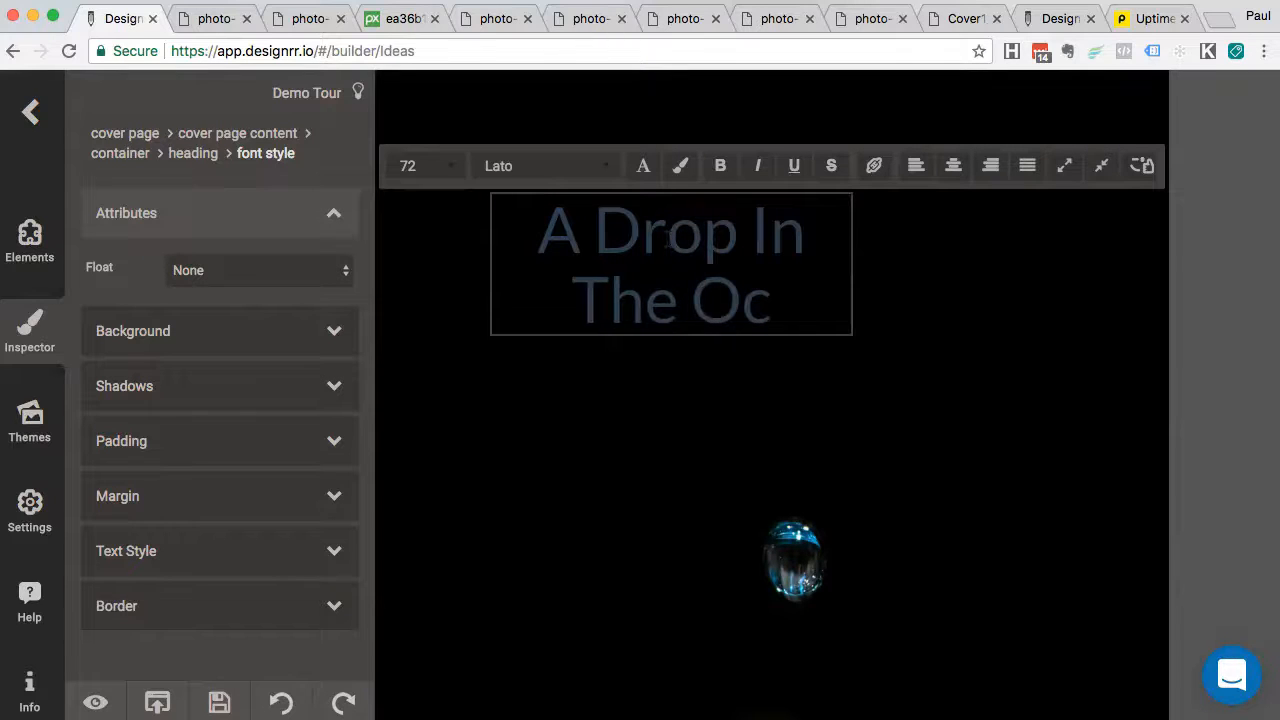
pyautogui.write('ean')
pyautogui.press('super+a')
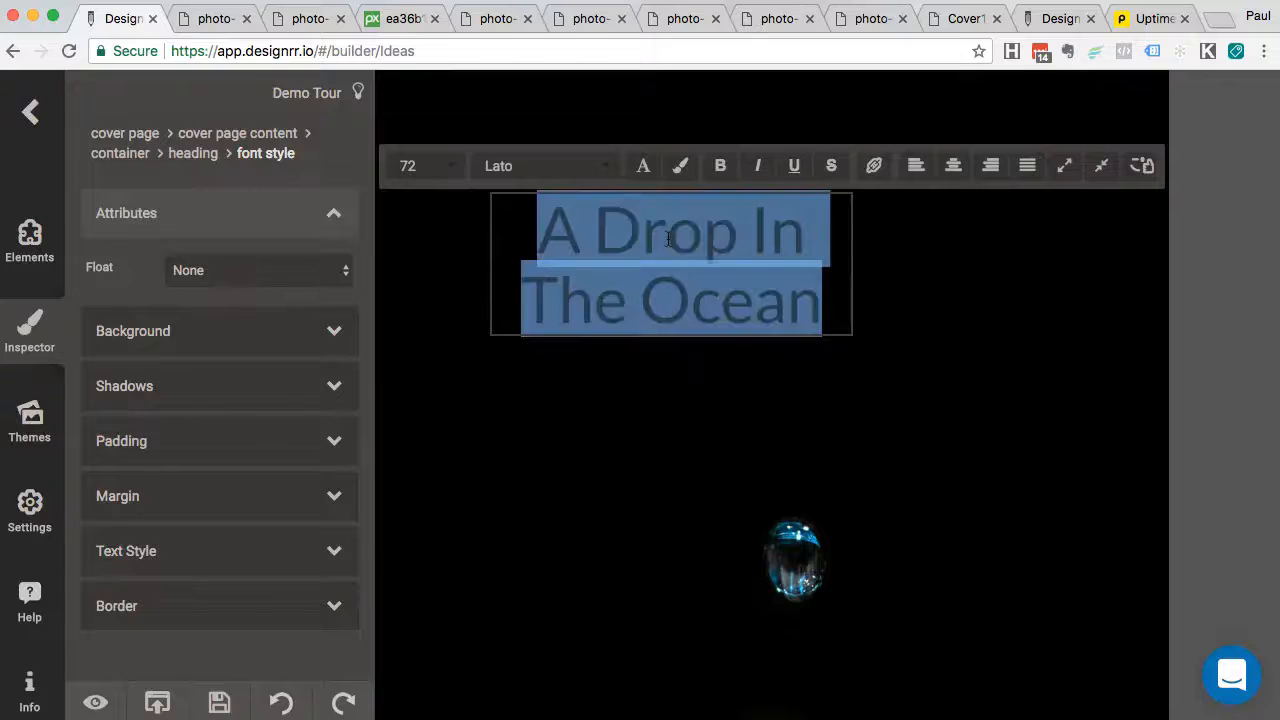
pyautogui.click(645, 168)
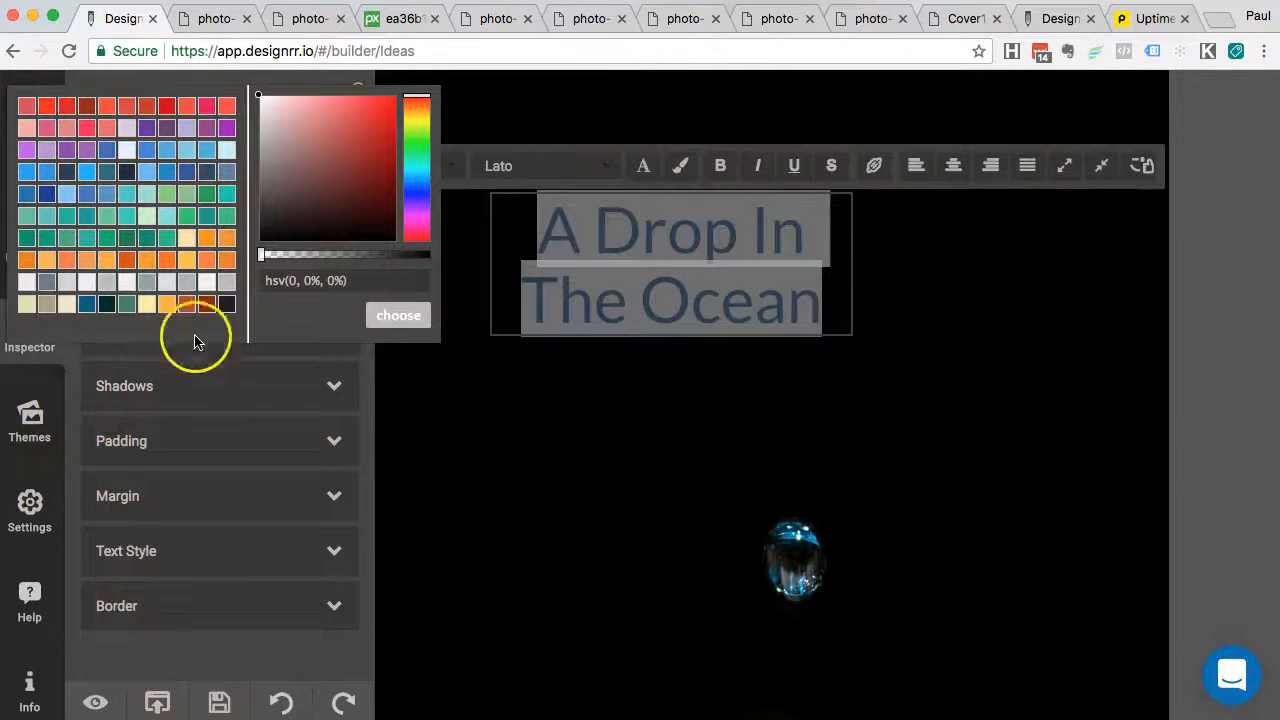
pyautogui.click(87, 283)
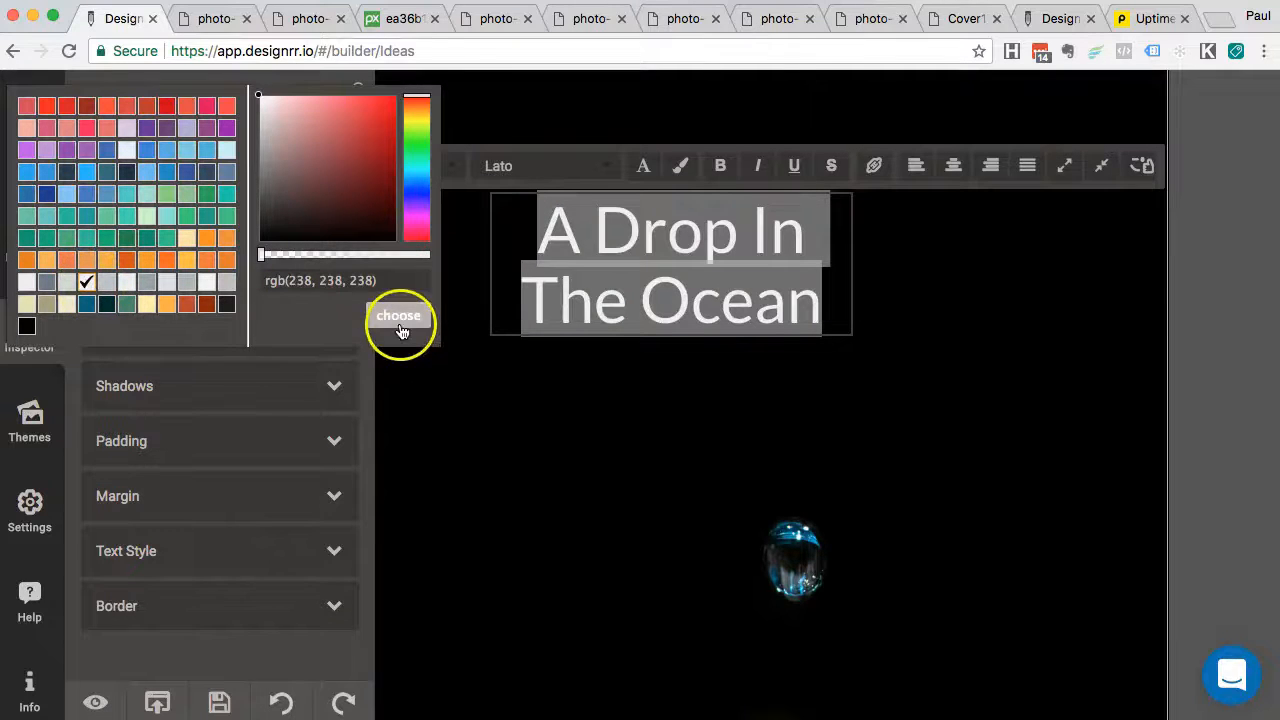
pyautogui.click(399, 318)
pyautogui.click(545, 412)
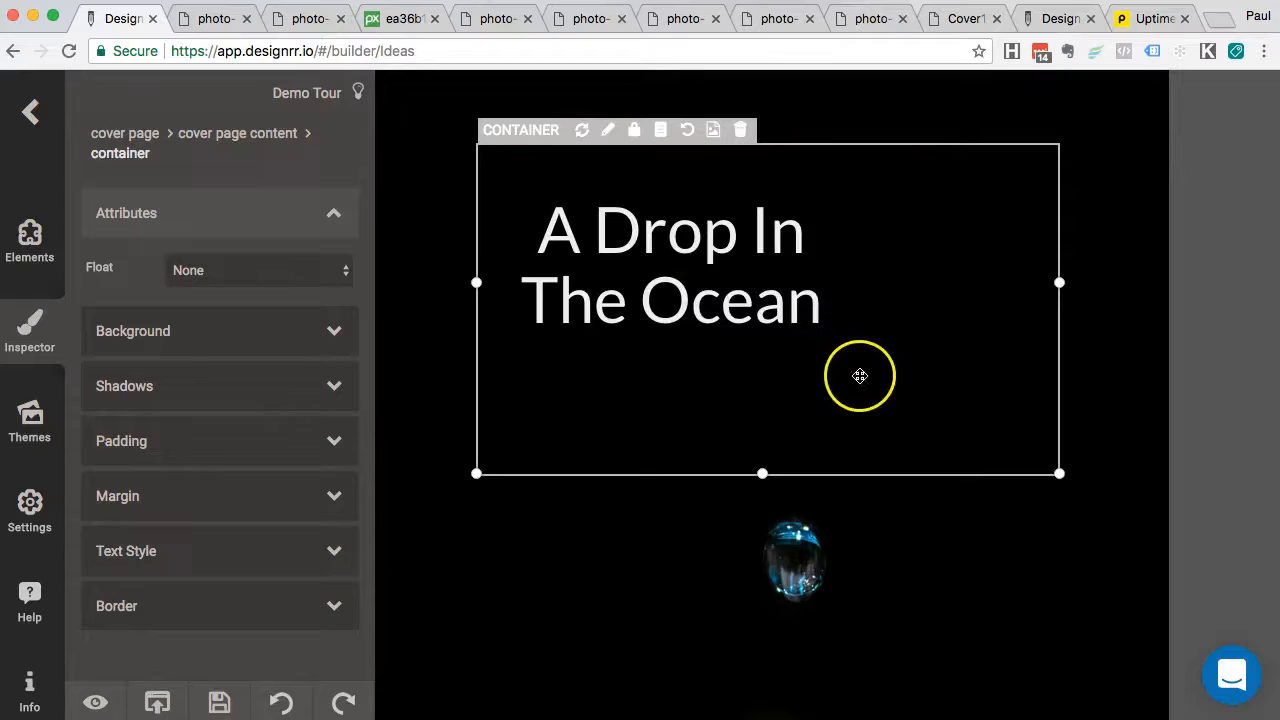
# Shorten the title box and right-align the 'A Drop In The Ocean' text
pyautogui.moveTo(762, 474); pyautogui.dragTo(760, 397)
pyautogui.click(745, 297)
pyautogui.doubleClick(745, 295)
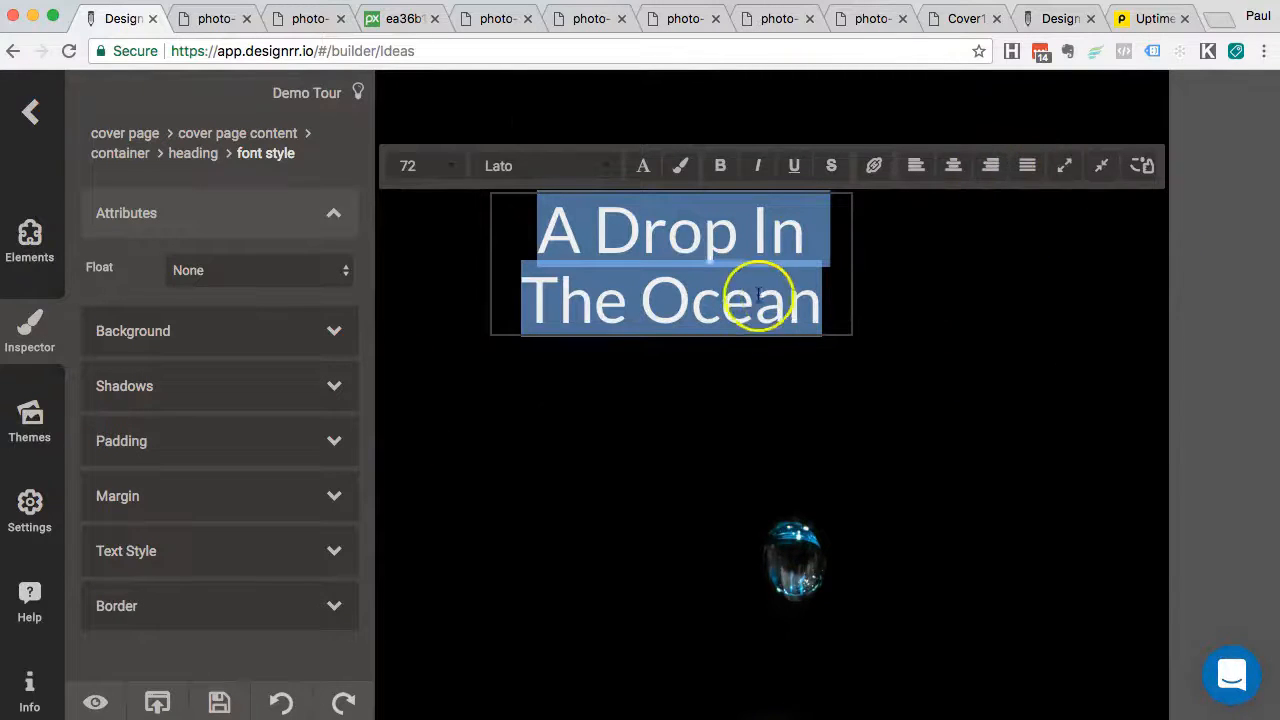
pyautogui.click(991, 167)
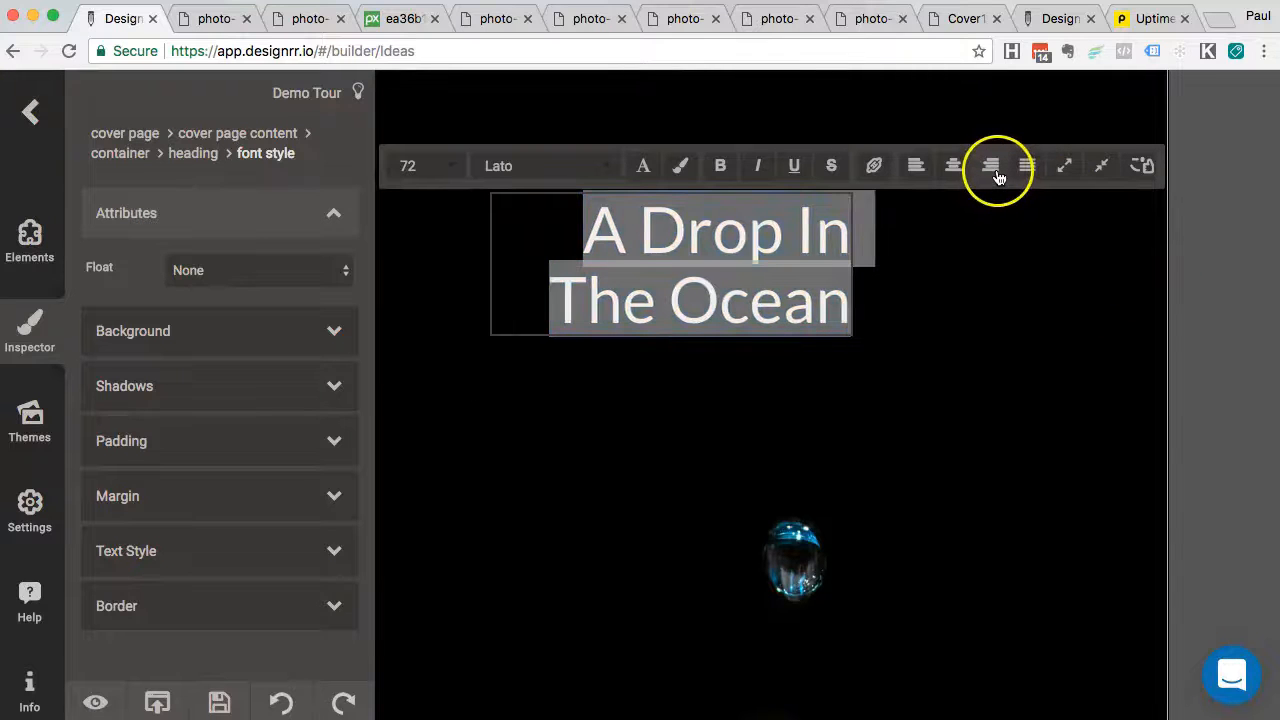
# Narrow the title box and move it toward the cover's right side
pyautogui.click(929, 343)
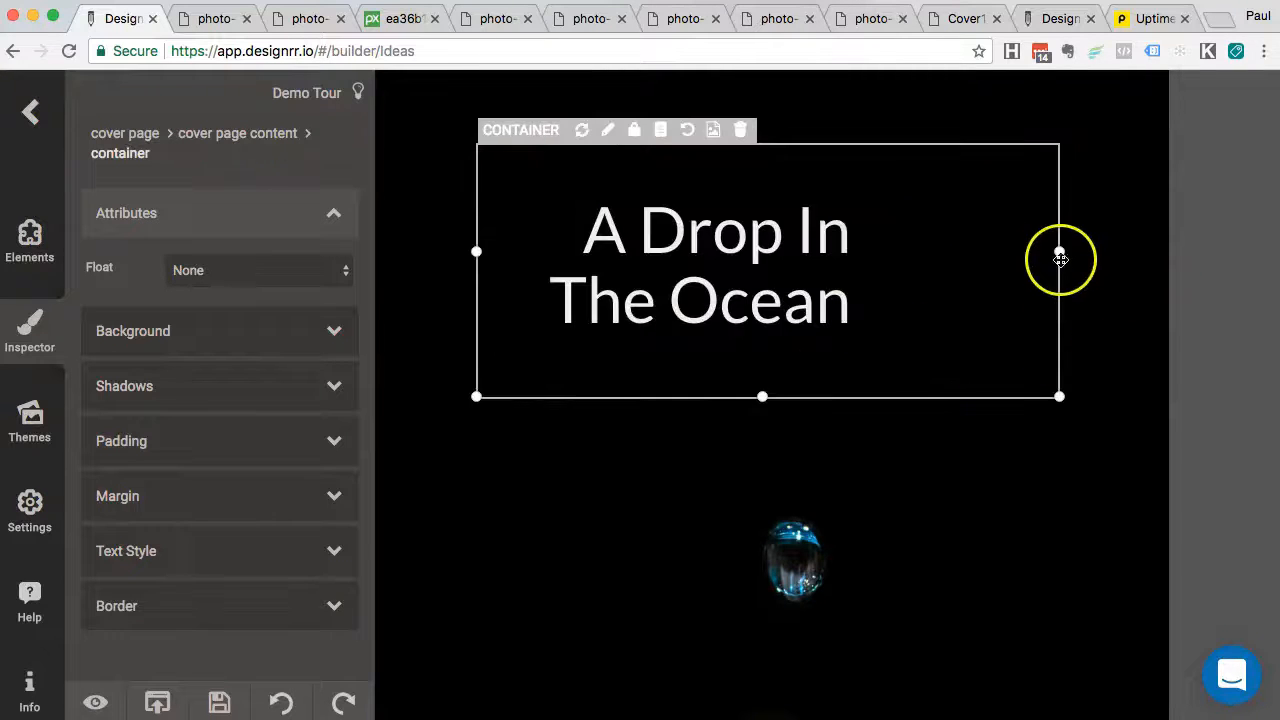
pyautogui.moveTo(1058, 253); pyautogui.dragTo(947, 254)
pyautogui.moveTo(908, 321); pyautogui.dragTo(1157, 297)
pyautogui.click(1008, 477)
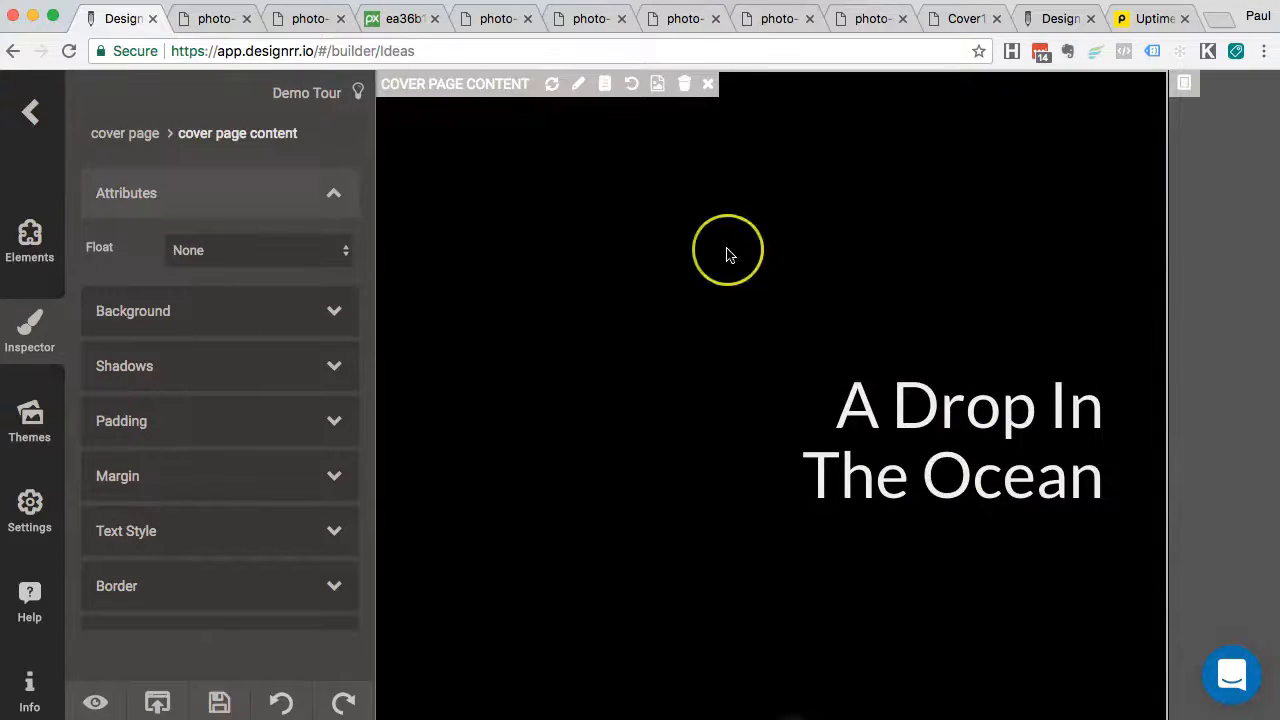
pyautogui.scroll(-10, 727, 255)
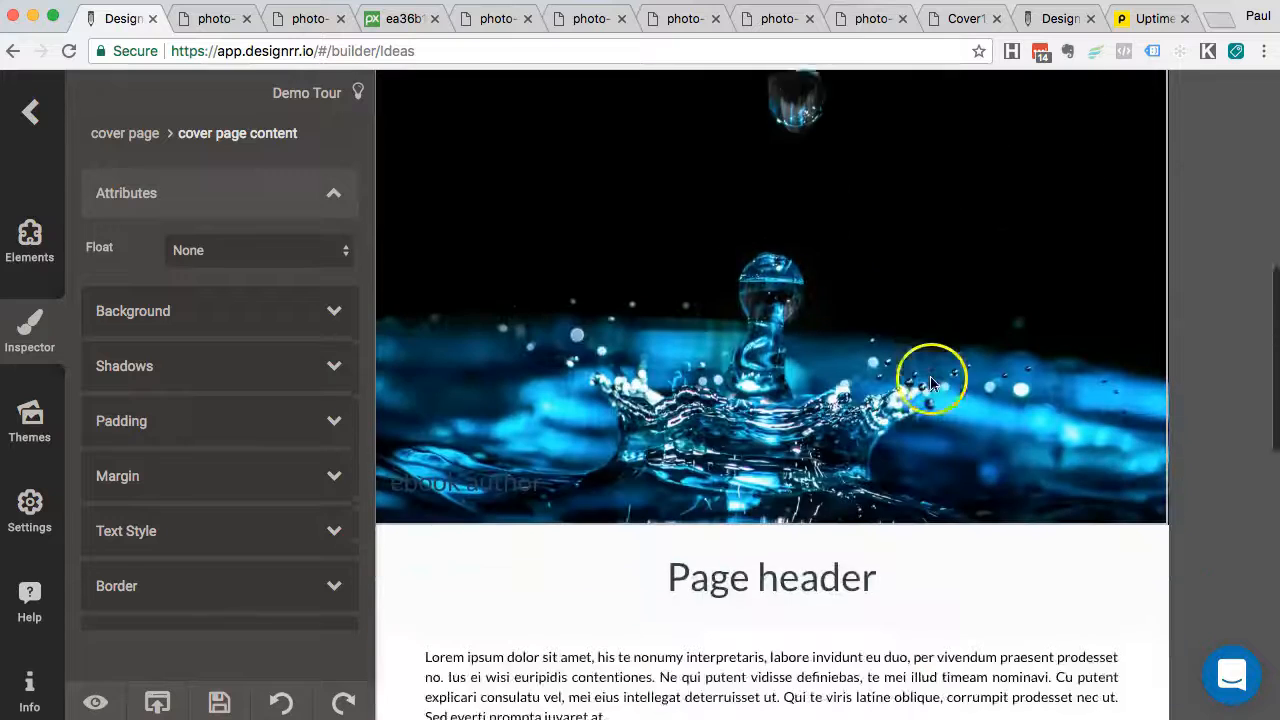
# Change the footer author name's text colour to a light near-white
pyautogui.click(690, 422)
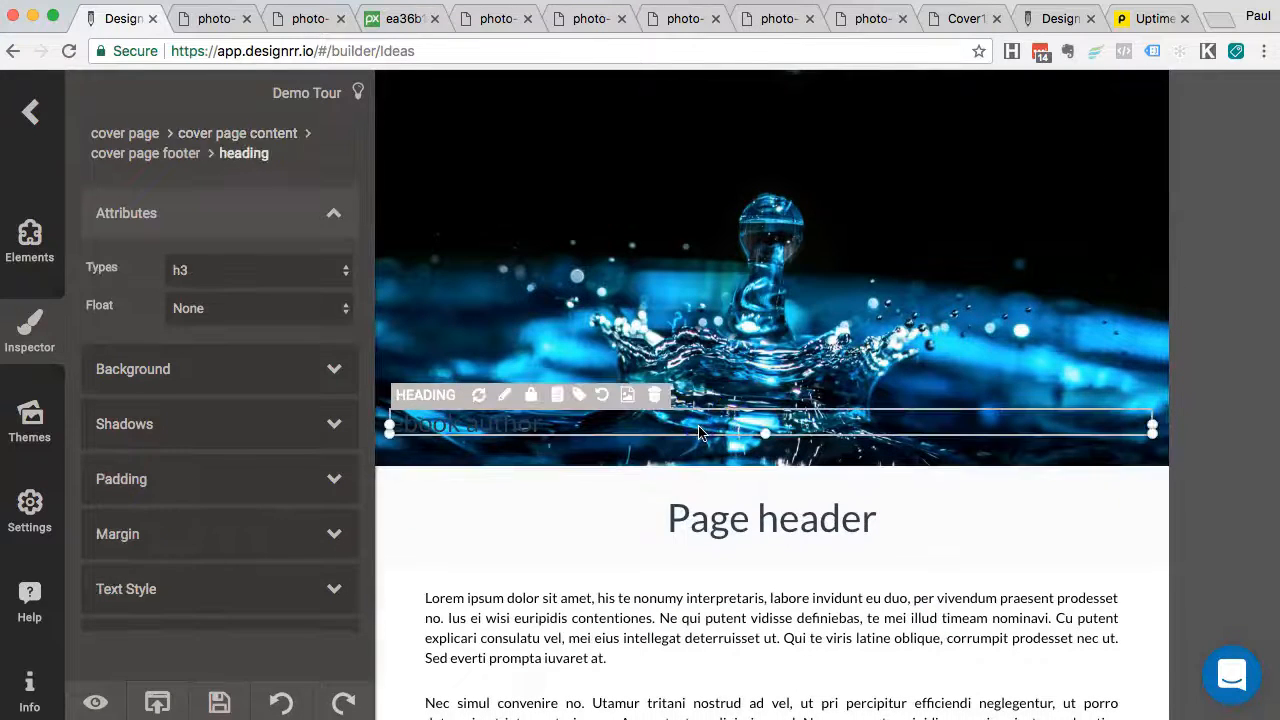
pyautogui.click(690, 422)
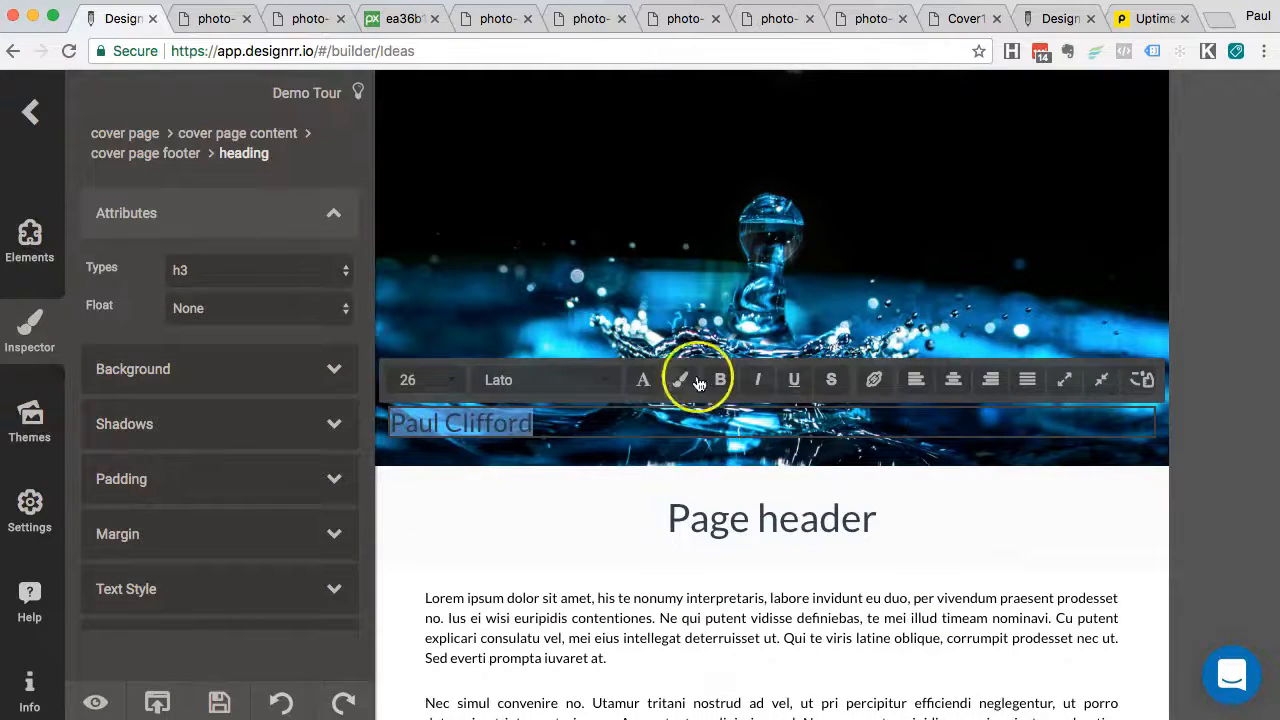
pyautogui.click(645, 381)
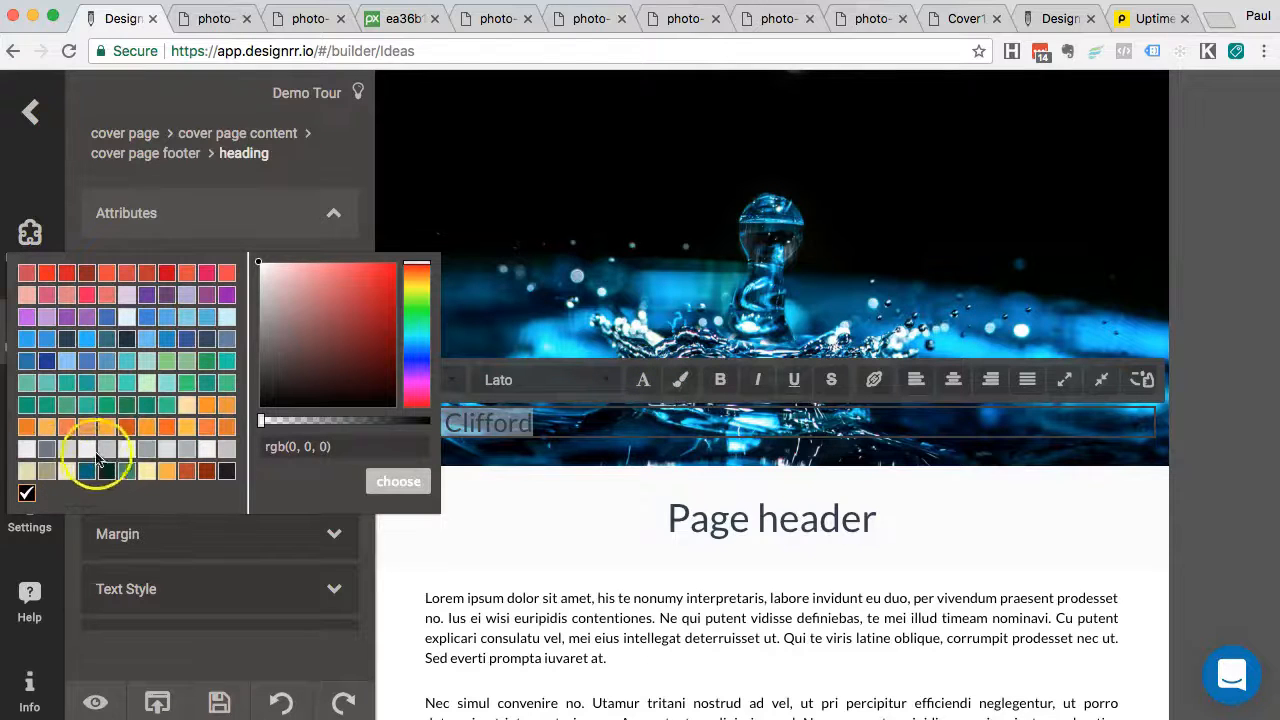
pyautogui.click(127, 449)
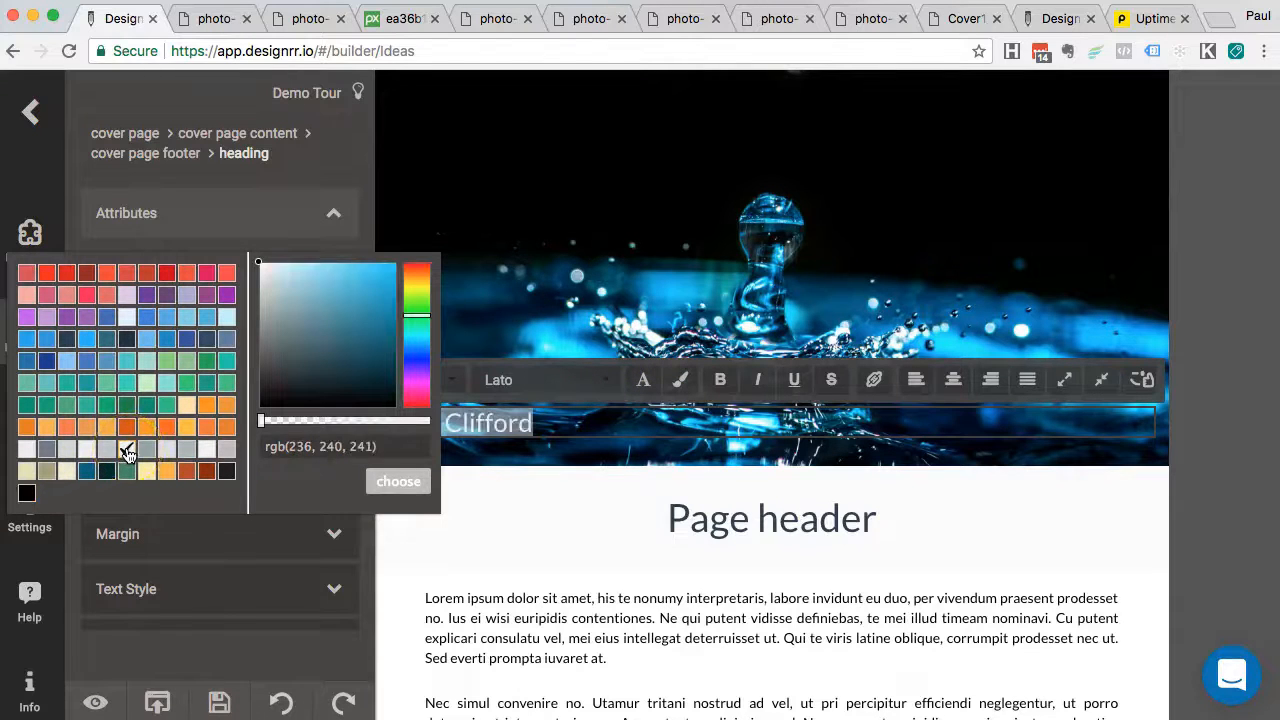
pyautogui.click(378, 478)
pyautogui.click(466, 434)
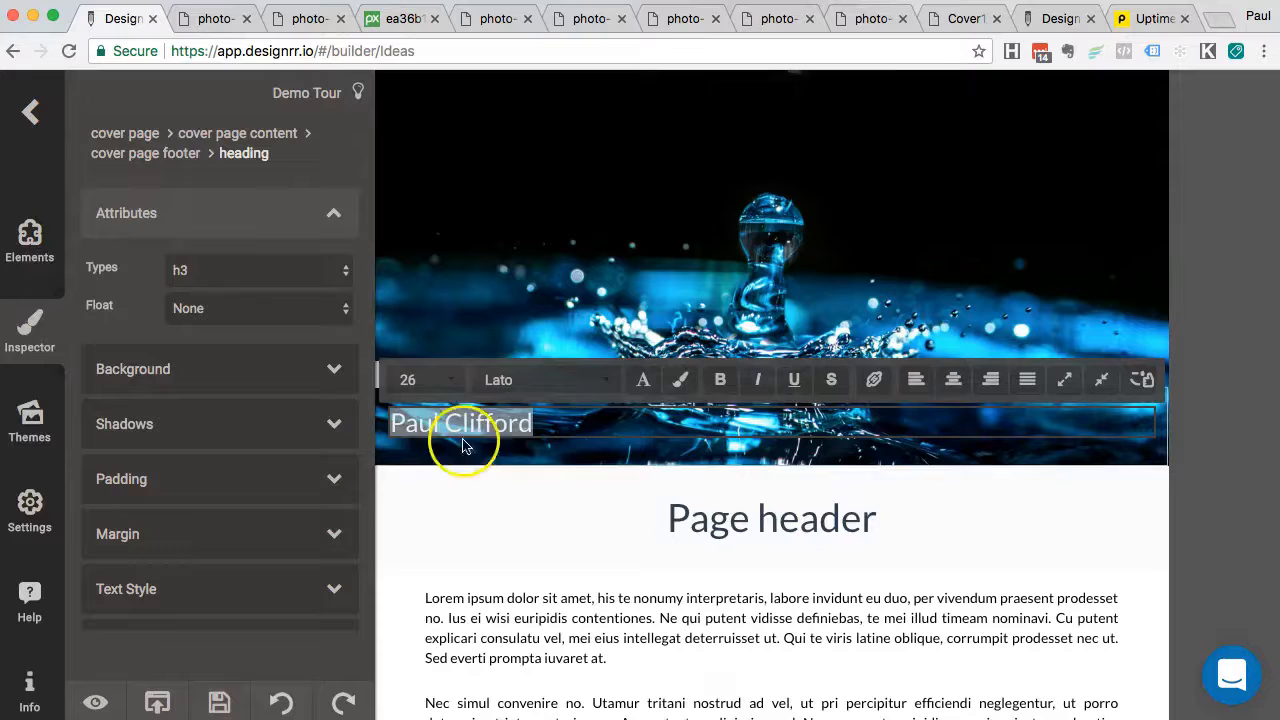
pyautogui.click(600, 362)
pyautogui.click(560, 430)
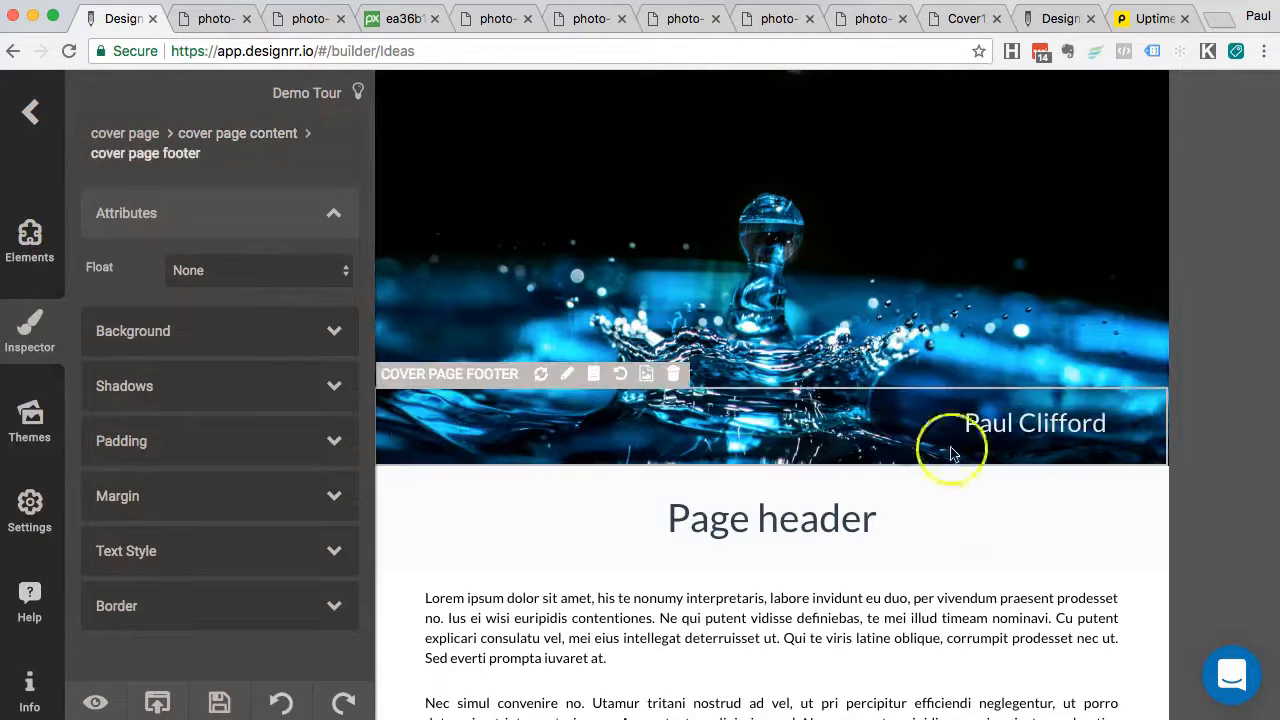
# Give the author name heading a near-black rgb(30, 30, 32) background
pyautogui.scroll(3, 1108, 358)
pyautogui.scroll(-3, 1057, 449)
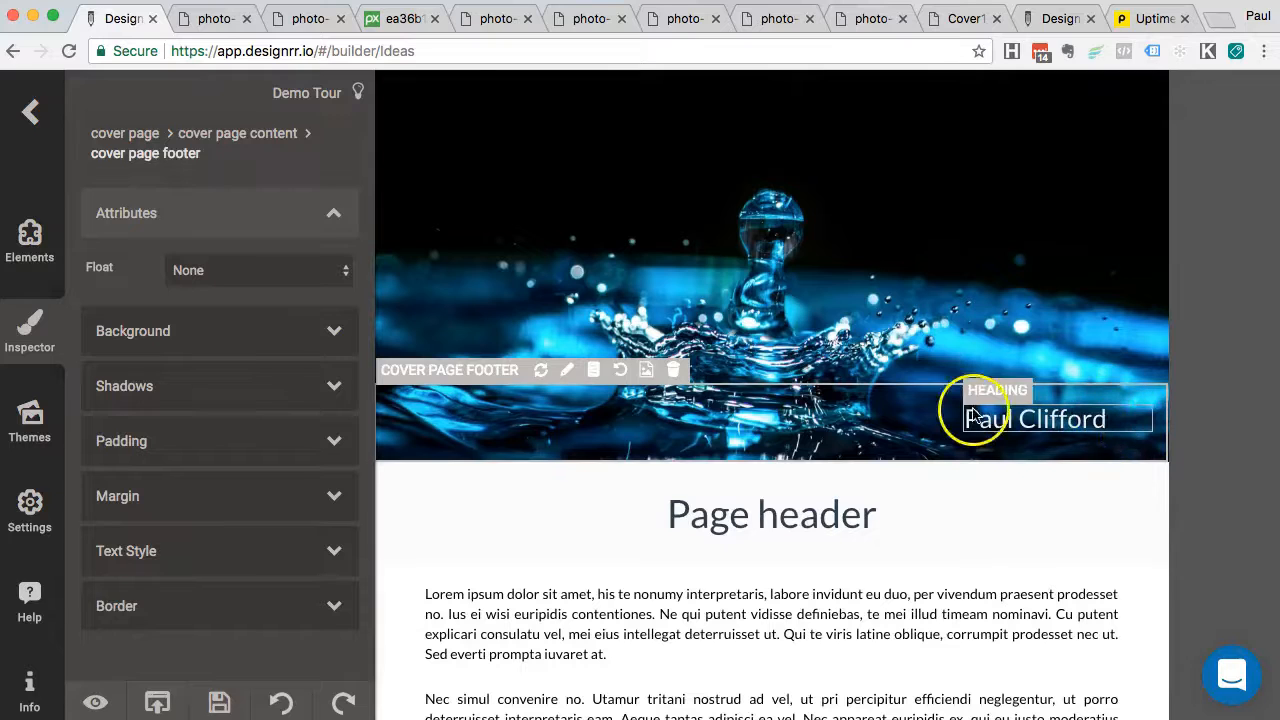
pyautogui.click(972, 416)
pyautogui.click(950, 418)
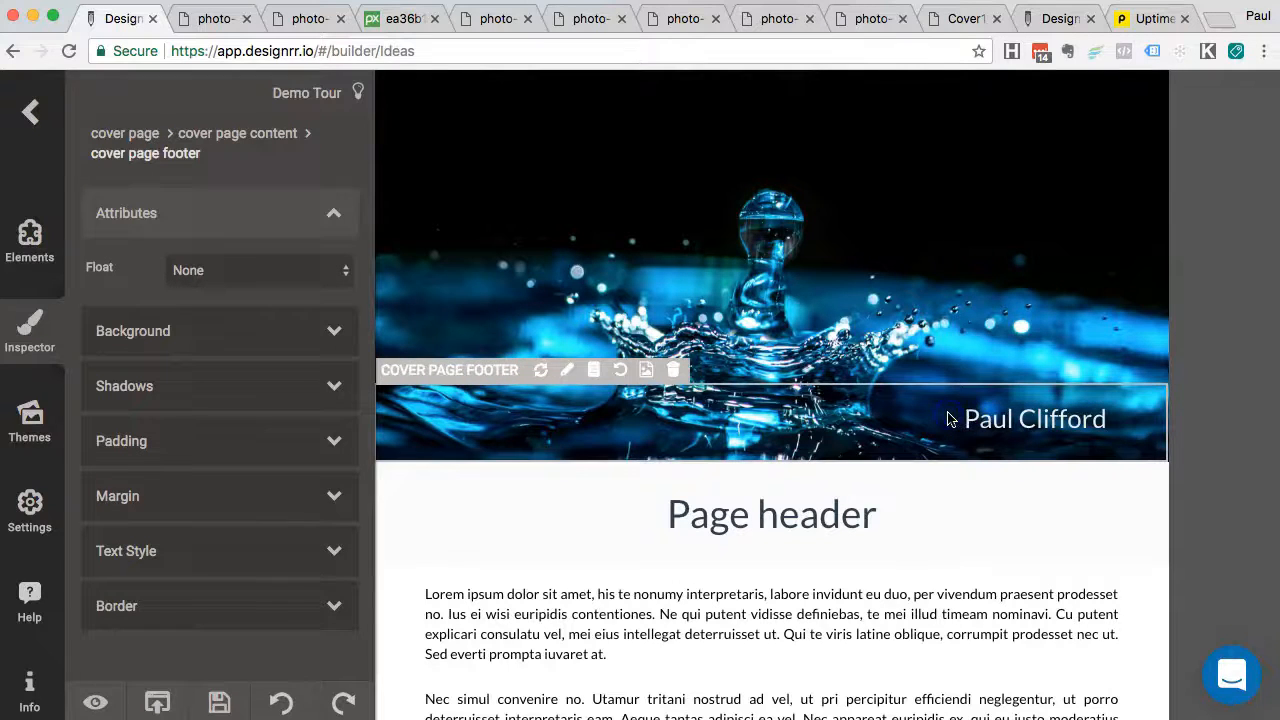
pyautogui.click(986, 417)
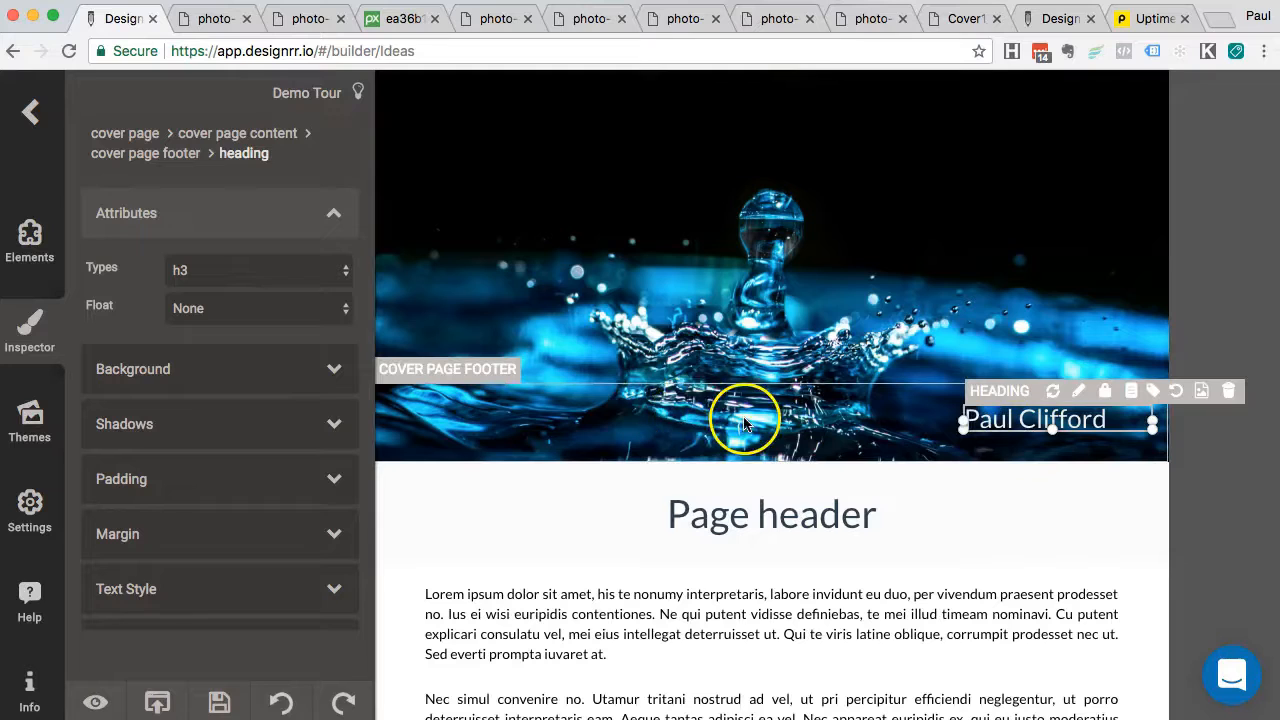
pyautogui.click(336, 369)
pyautogui.click(100, 398)
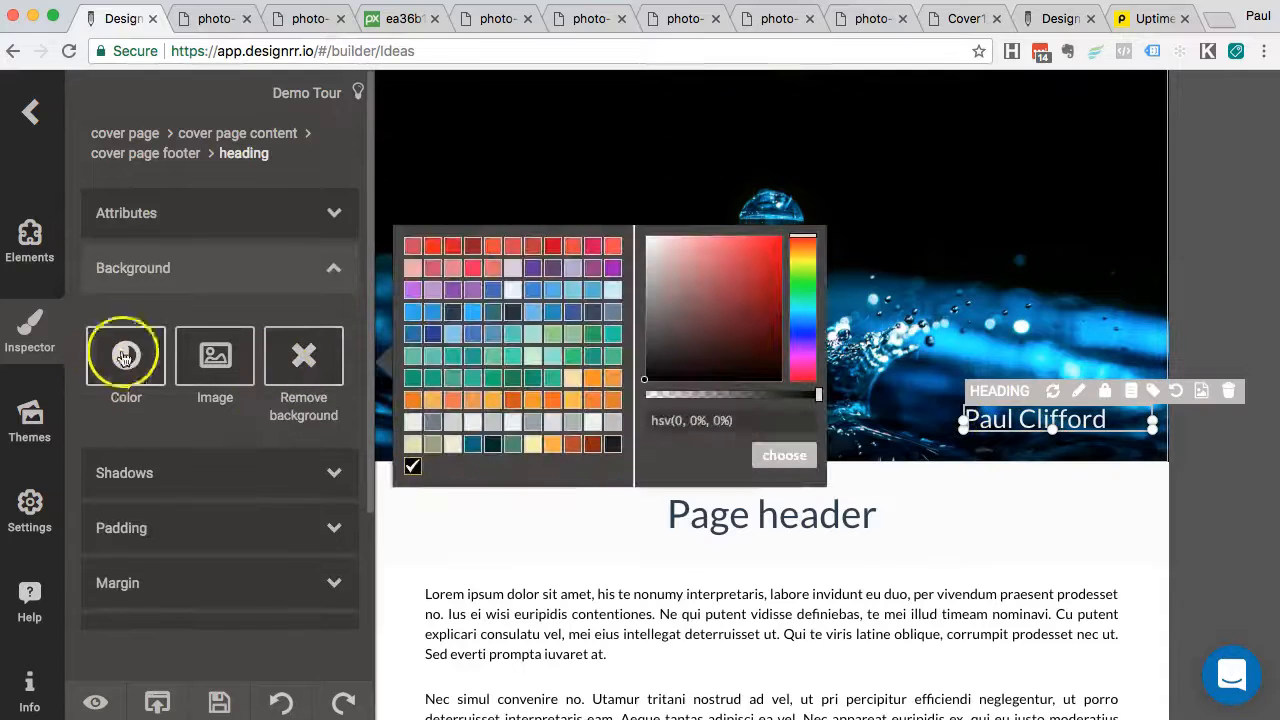
pyautogui.click(432, 428)
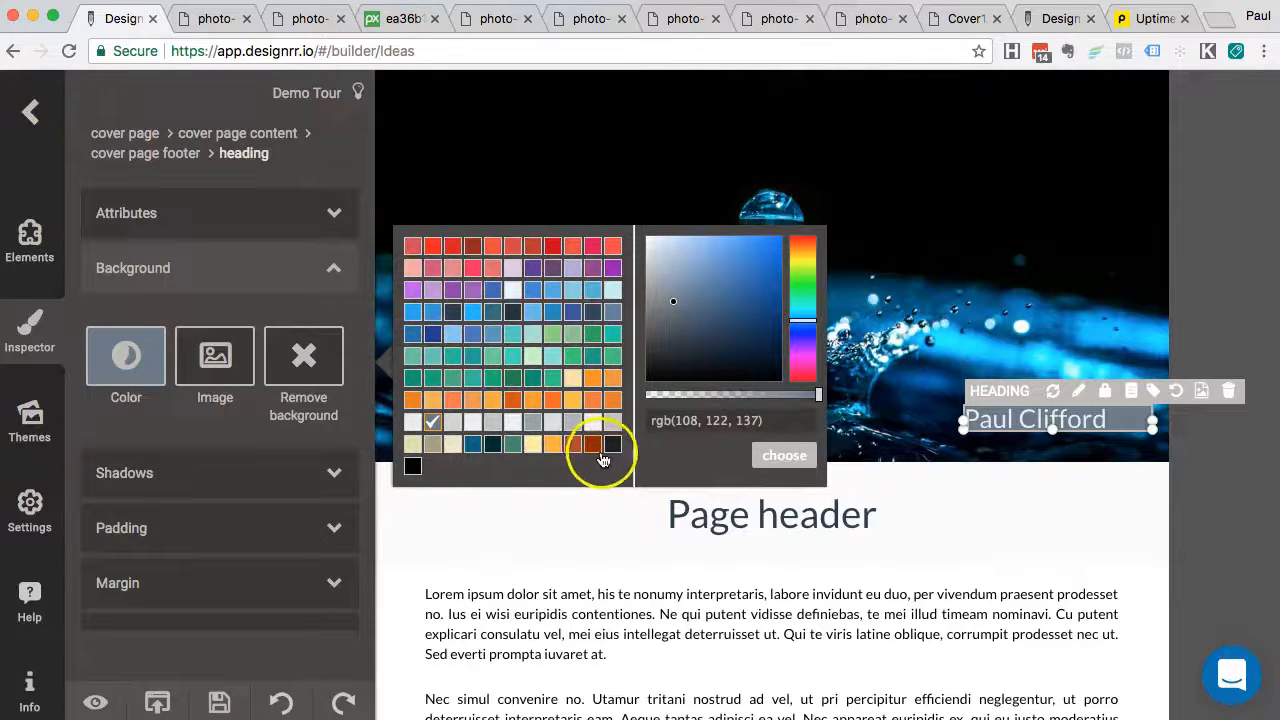
pyautogui.click(614, 447)
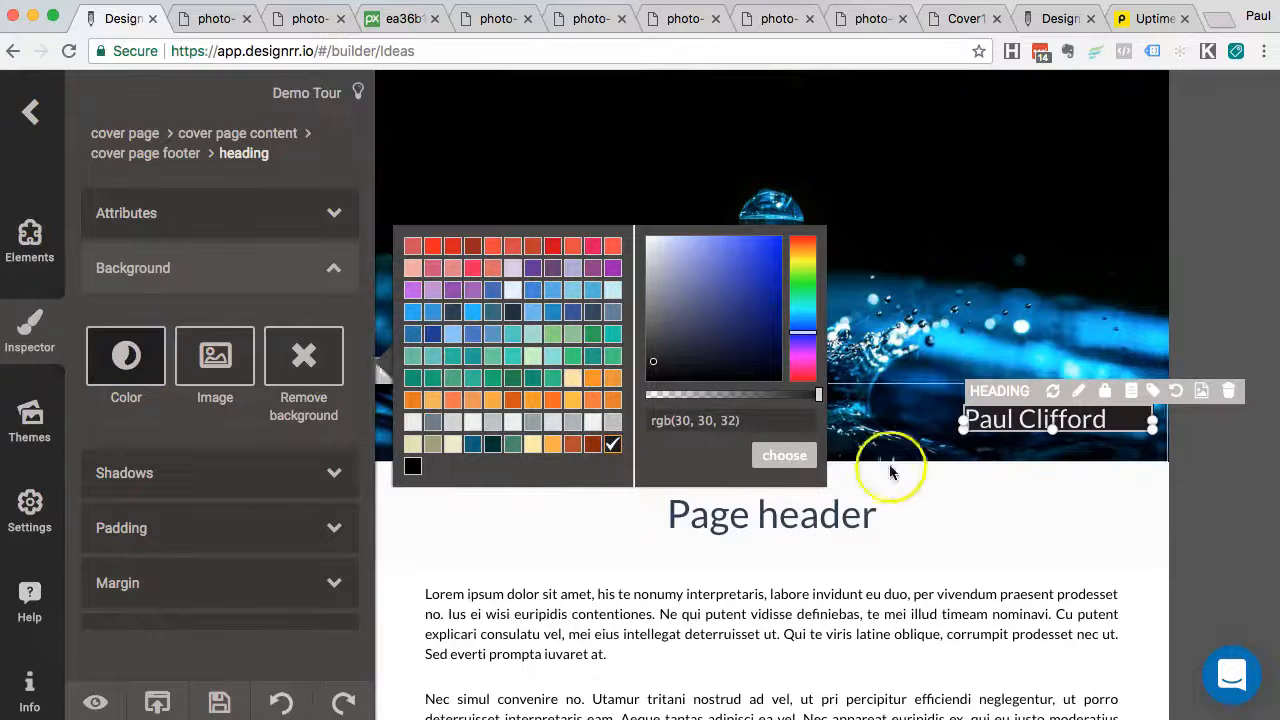
# Keep the dark name background and open the Elements library for the 'Page header' page
pyautogui.click(793, 457)
pyautogui.scroll(-4, 894, 586)
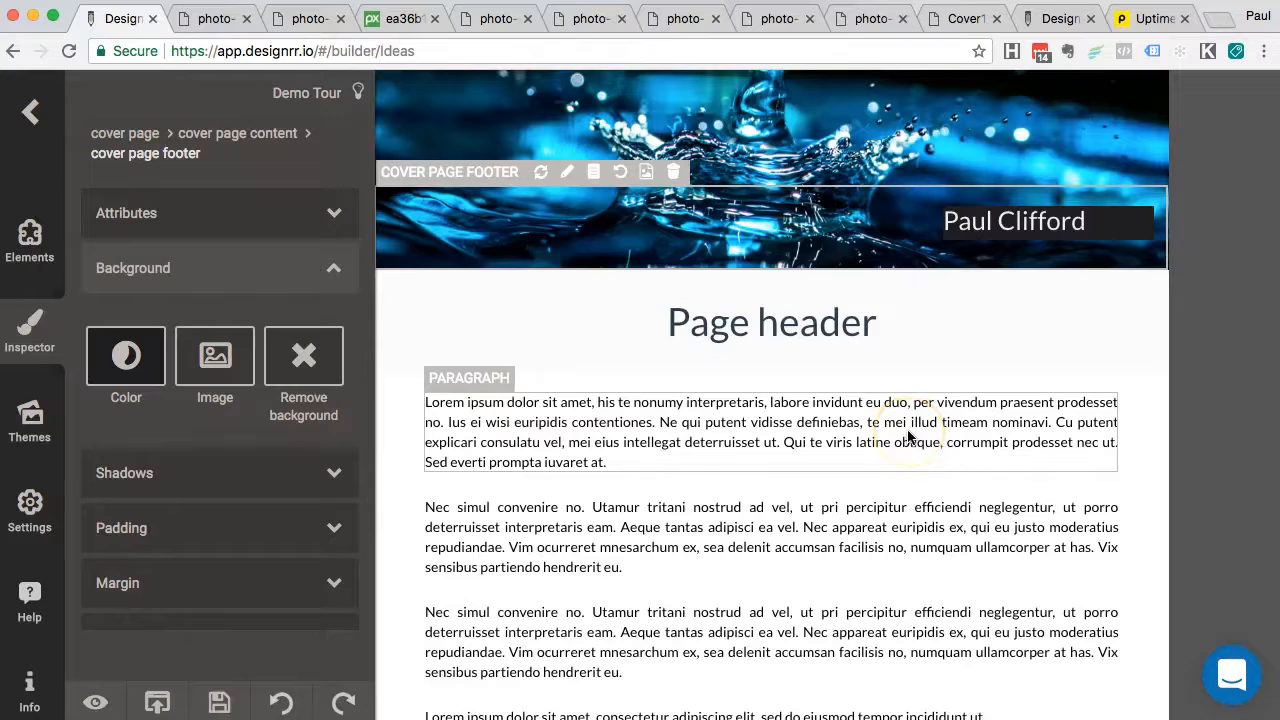
pyautogui.scroll(-2, 908, 437)
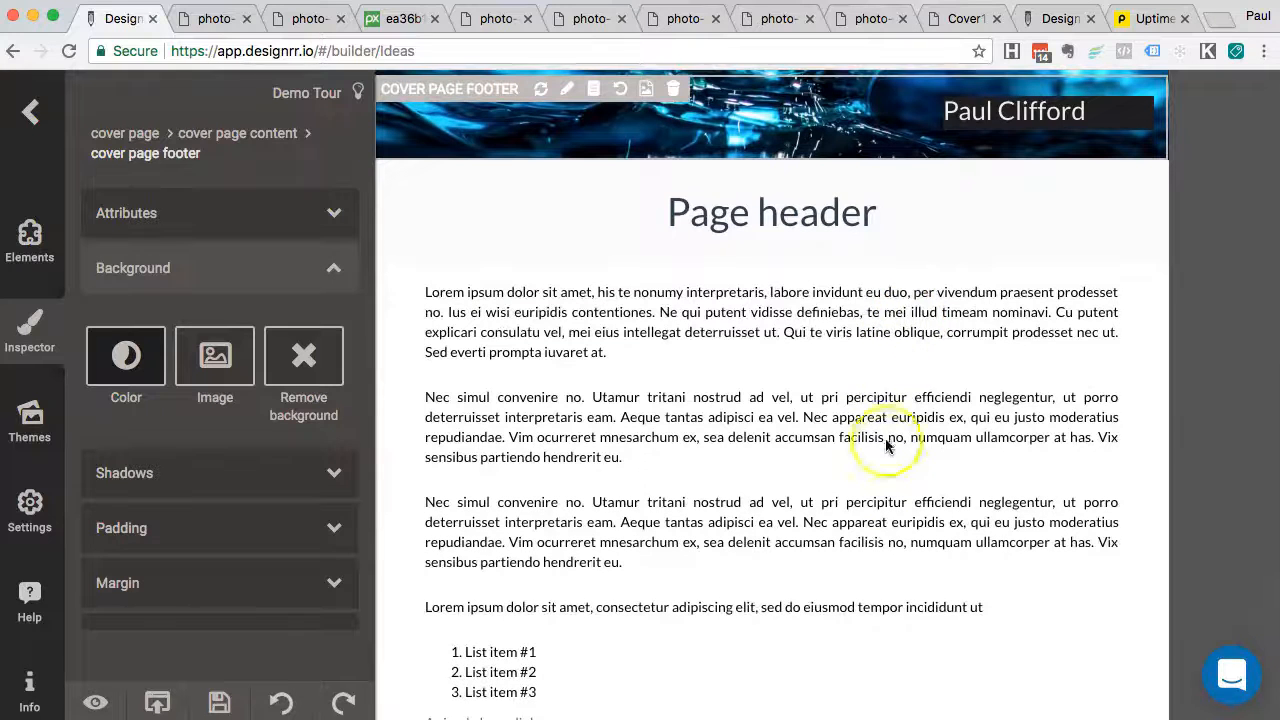
pyautogui.scroll(-2, 921, 365)
pyautogui.scroll(3, 908, 330)
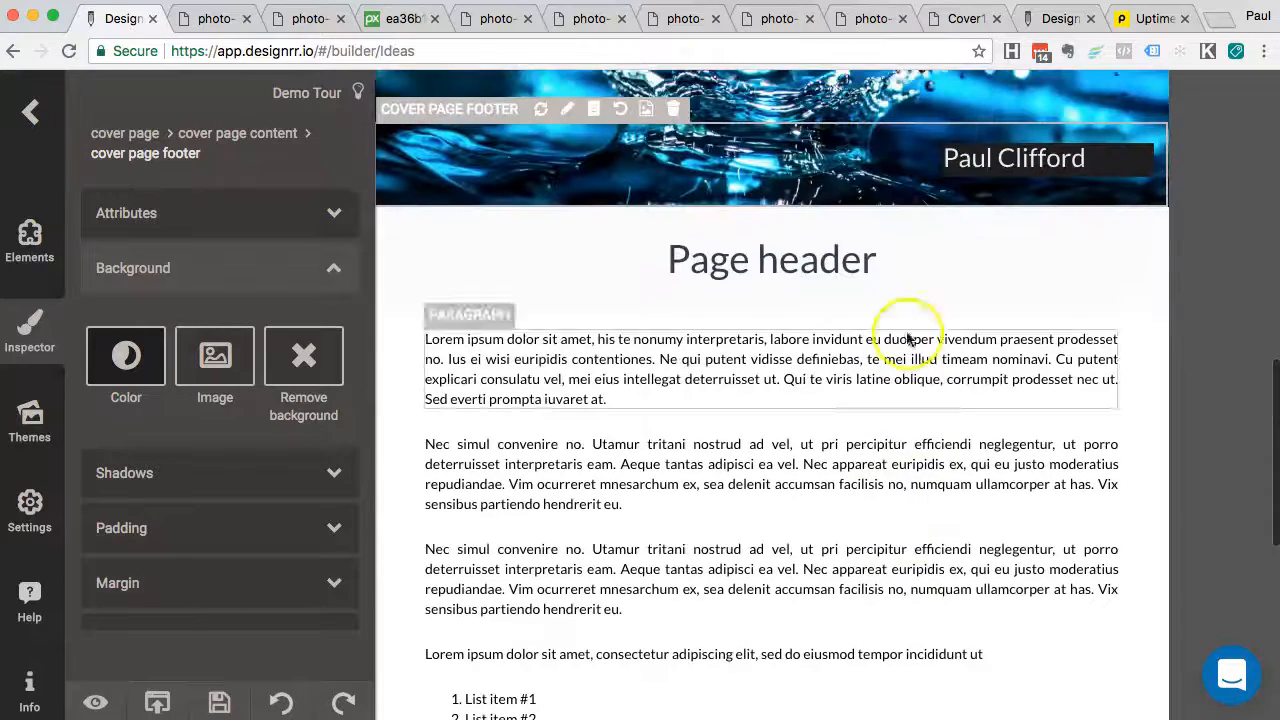
pyautogui.click(880, 350)
pyautogui.scroll(-3, 600, 450)
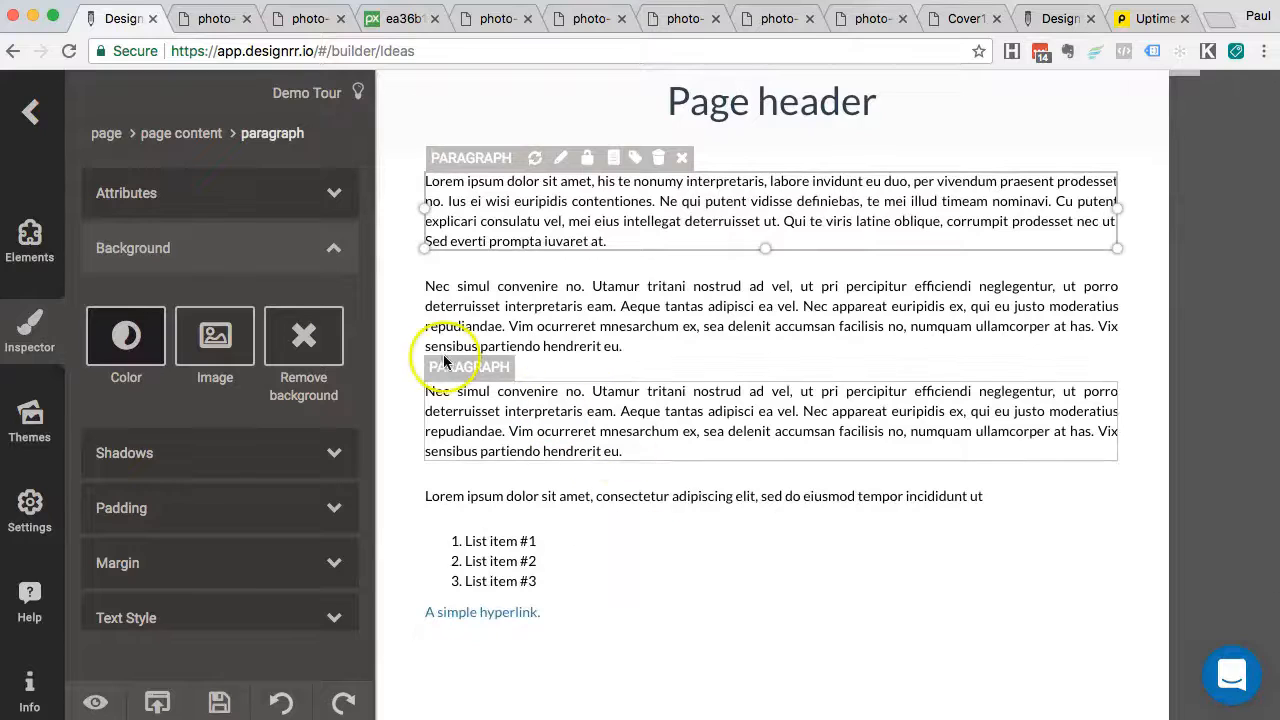
pyautogui.click(30, 240)
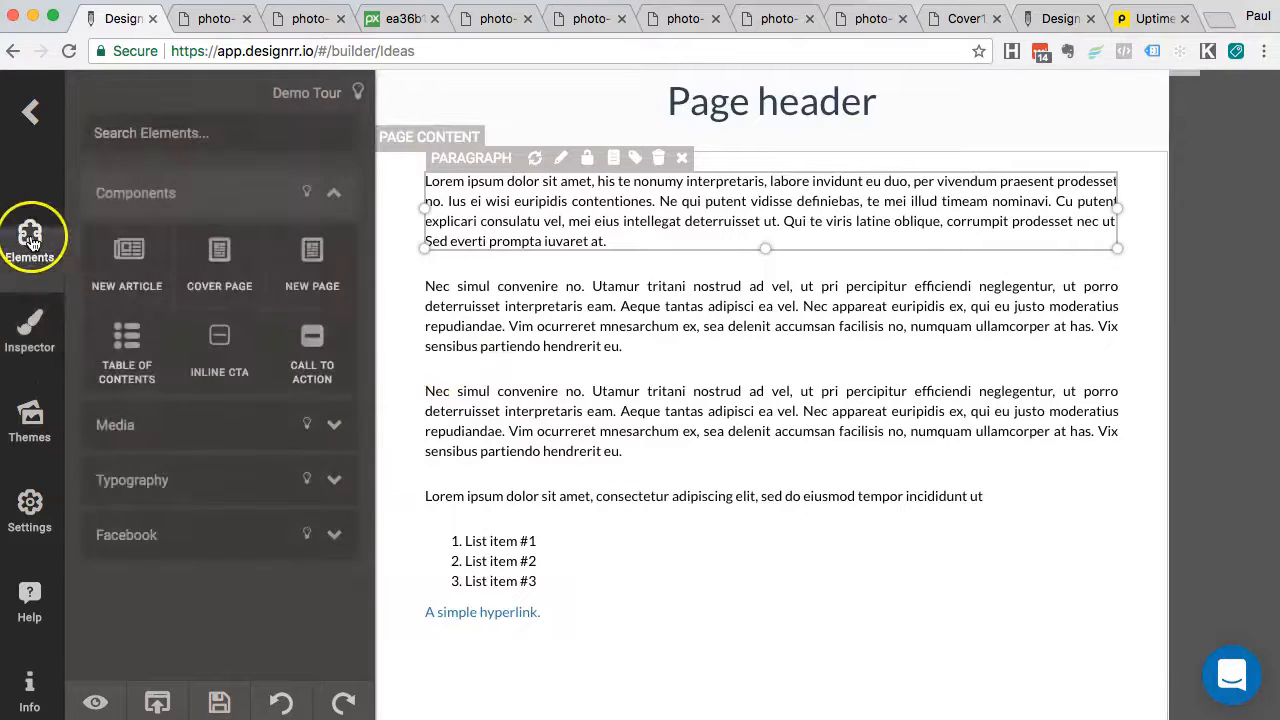
# Insert a Typography Heading between the body paragraphs and retype it as 'Chapter 1'
pyautogui.click(165, 480)
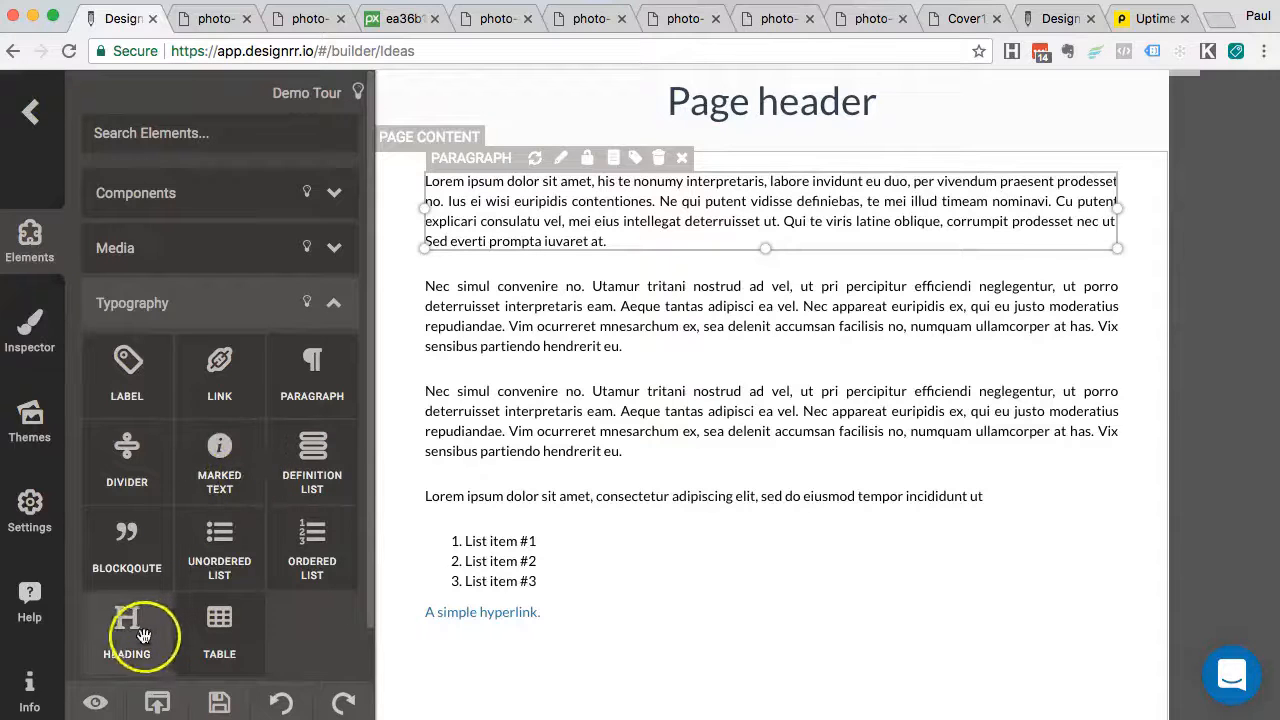
pyautogui.moveTo(135, 635); pyautogui.dragTo(505, 401)
pyautogui.click(493, 401)
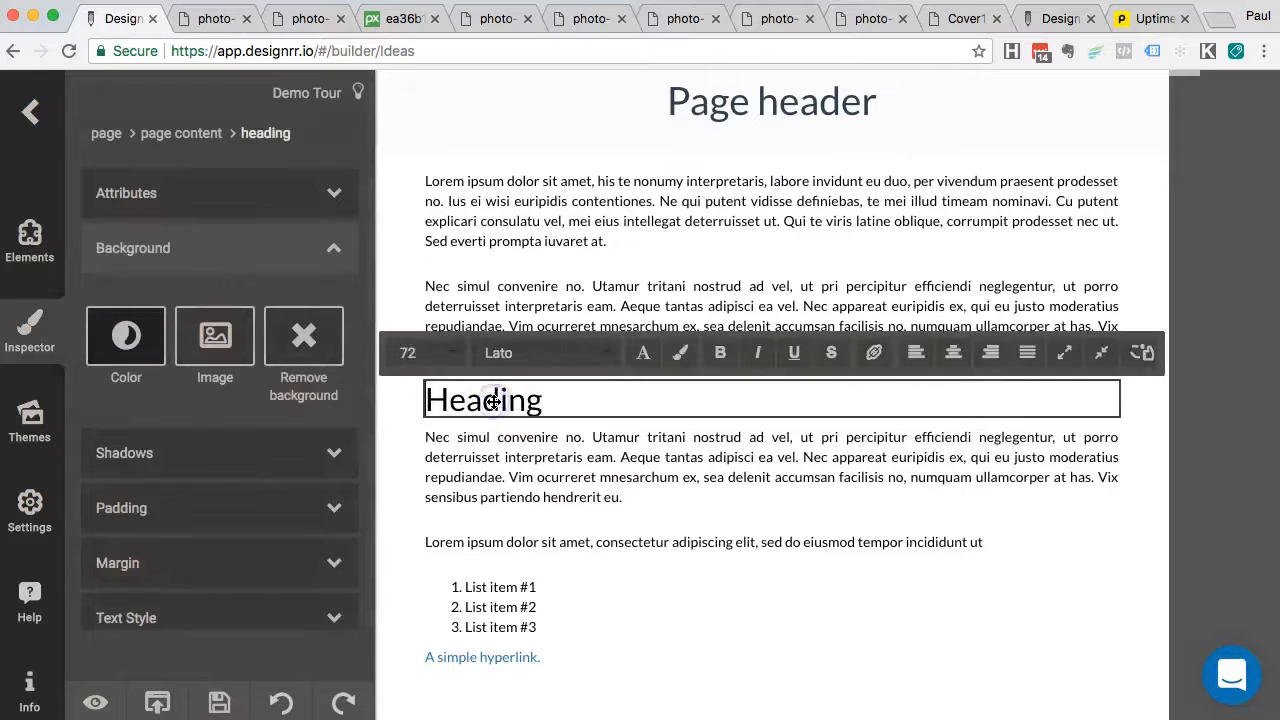
pyautogui.doubleClick(500, 401)
pyautogui.write('Chapter 1')
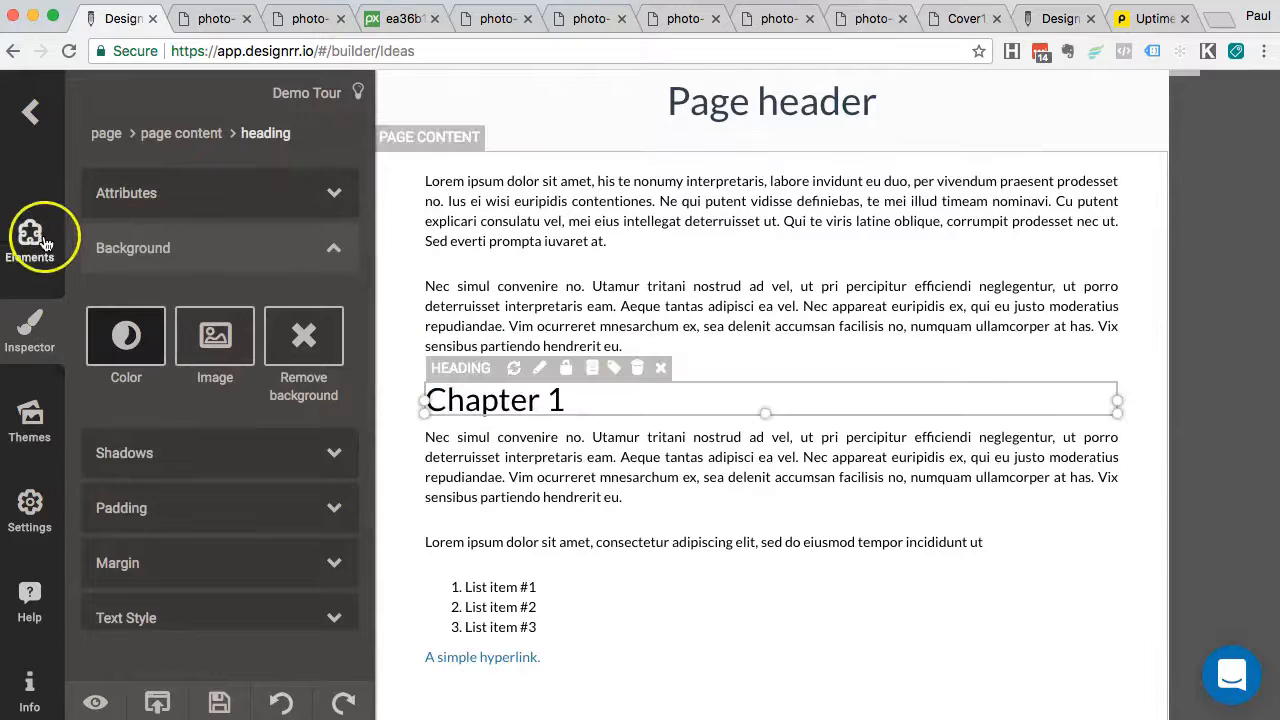
# Reopen the page elements library and select the Chapter 1 heading for editing
pyautogui.click(32, 238)
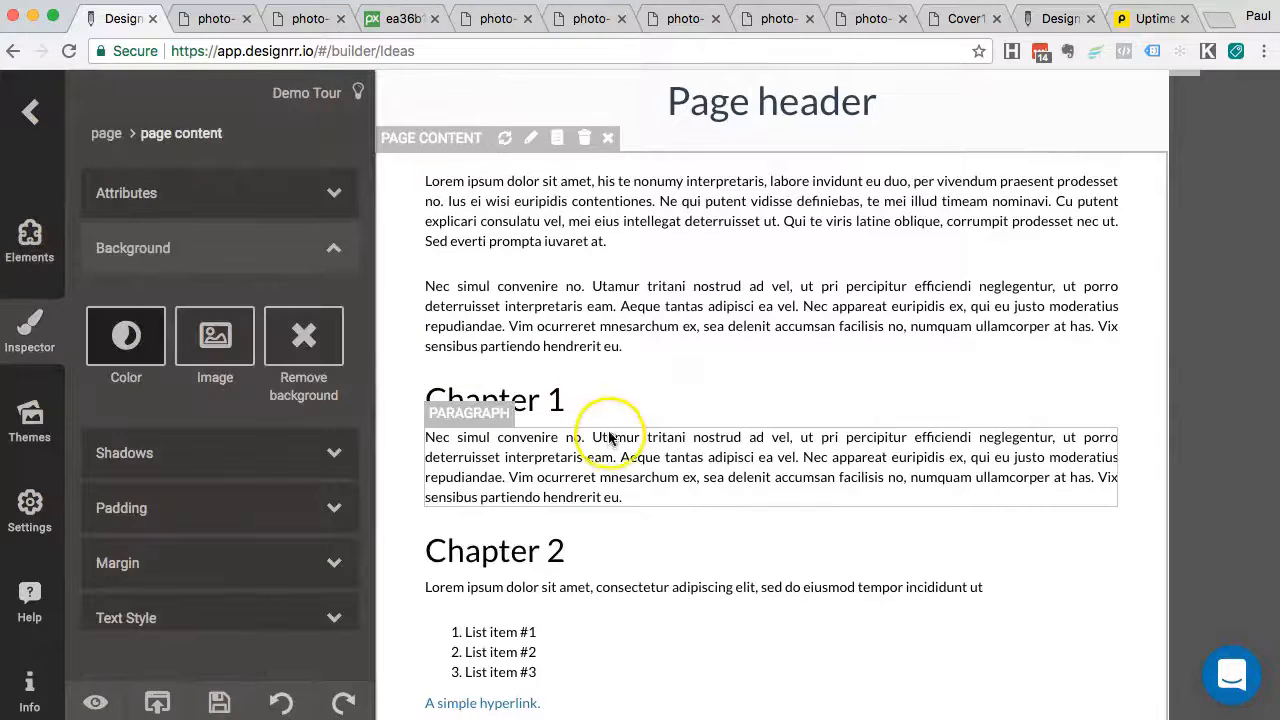
pyautogui.click(645, 398)
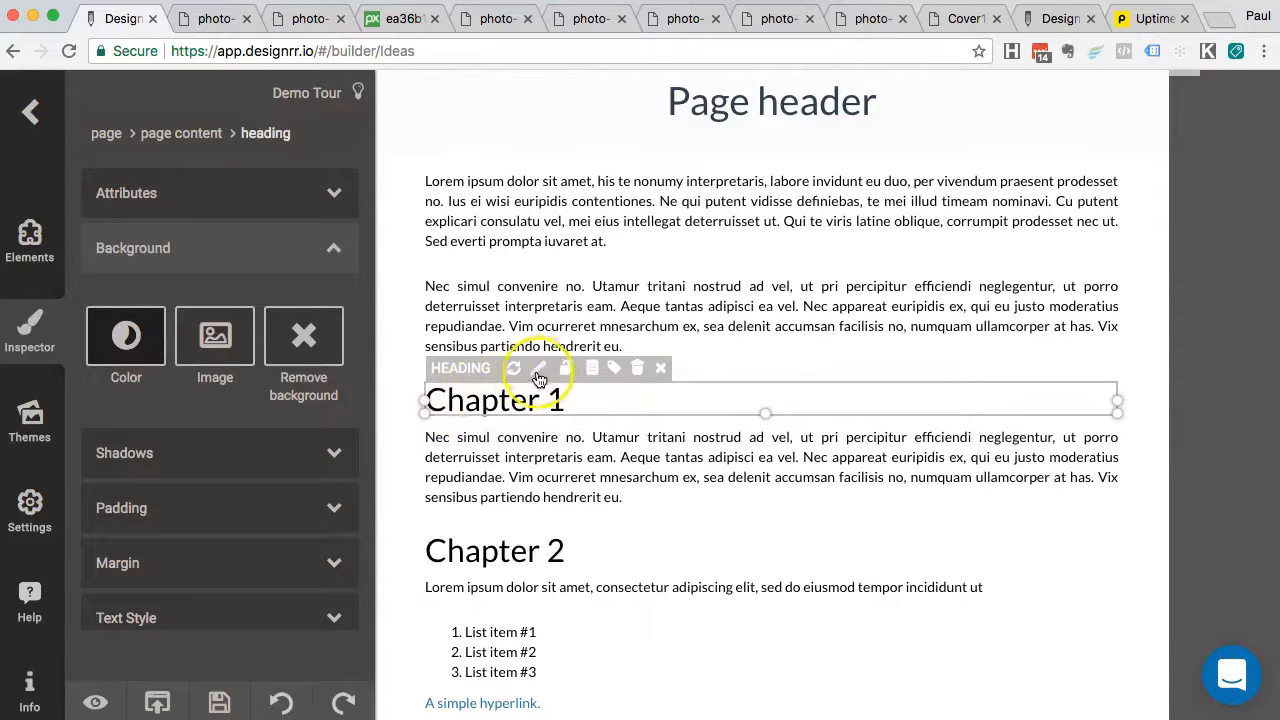
pyautogui.click(538, 370)
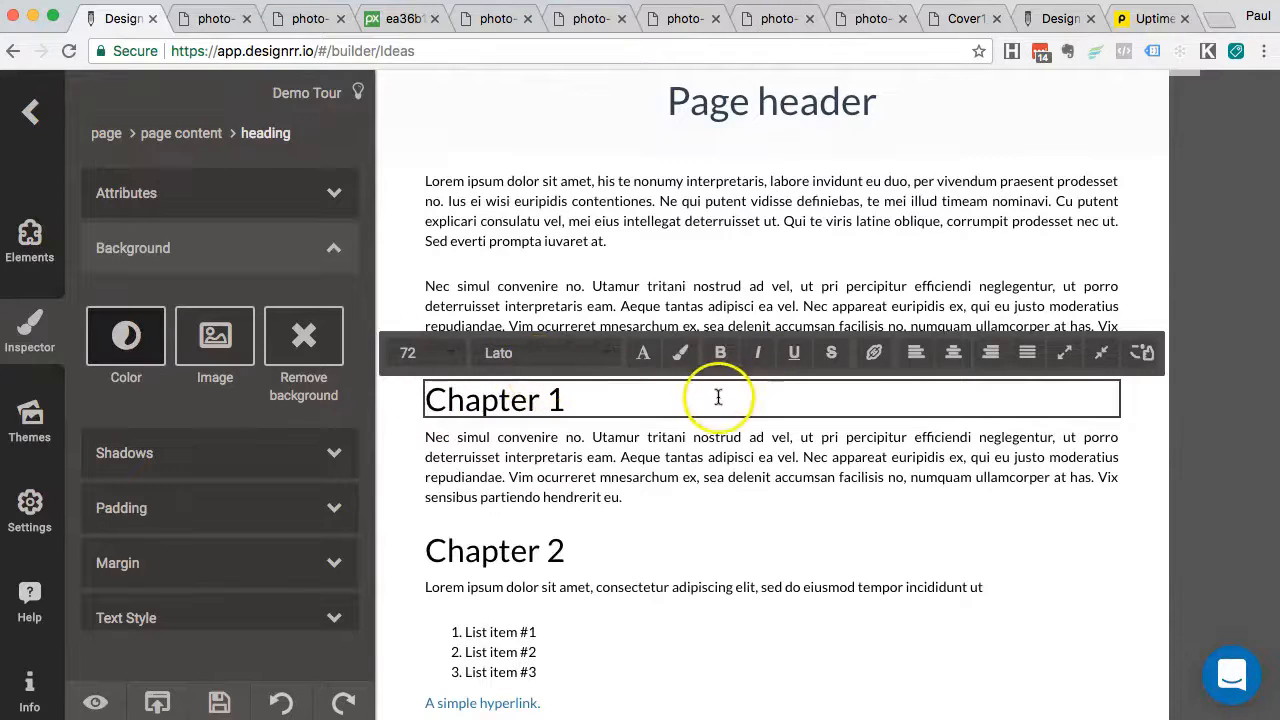
# Right-align the 'Chapter 1' and 'Chapter 2' headings using the text toolbar's right-align button
pyautogui.click(991, 353)
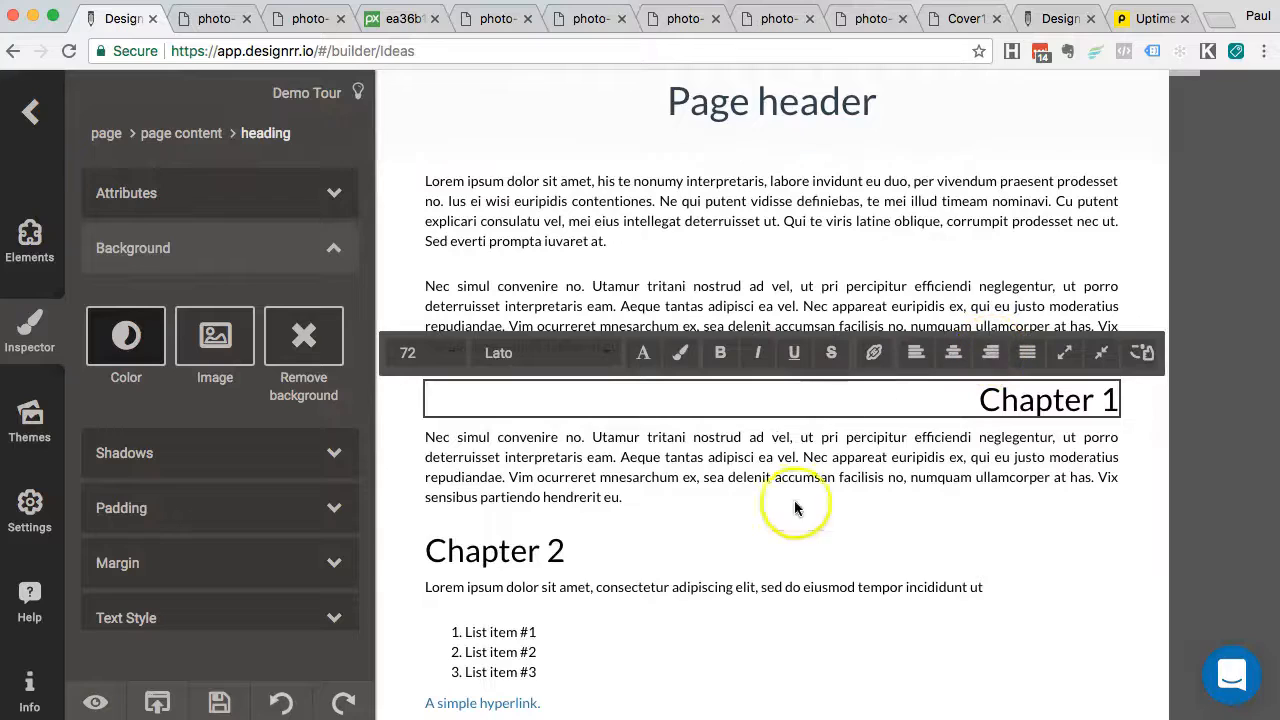
pyautogui.click(794, 543)
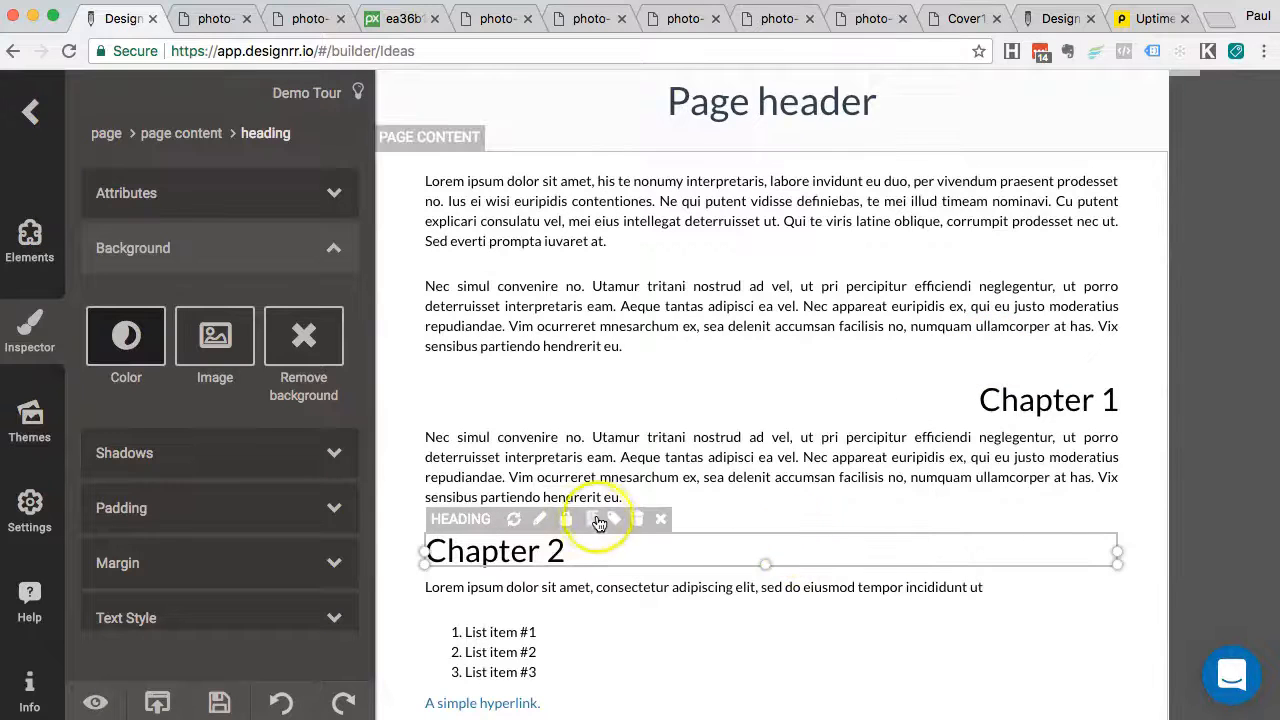
pyautogui.click(540, 519)
pyautogui.click(980, 510)
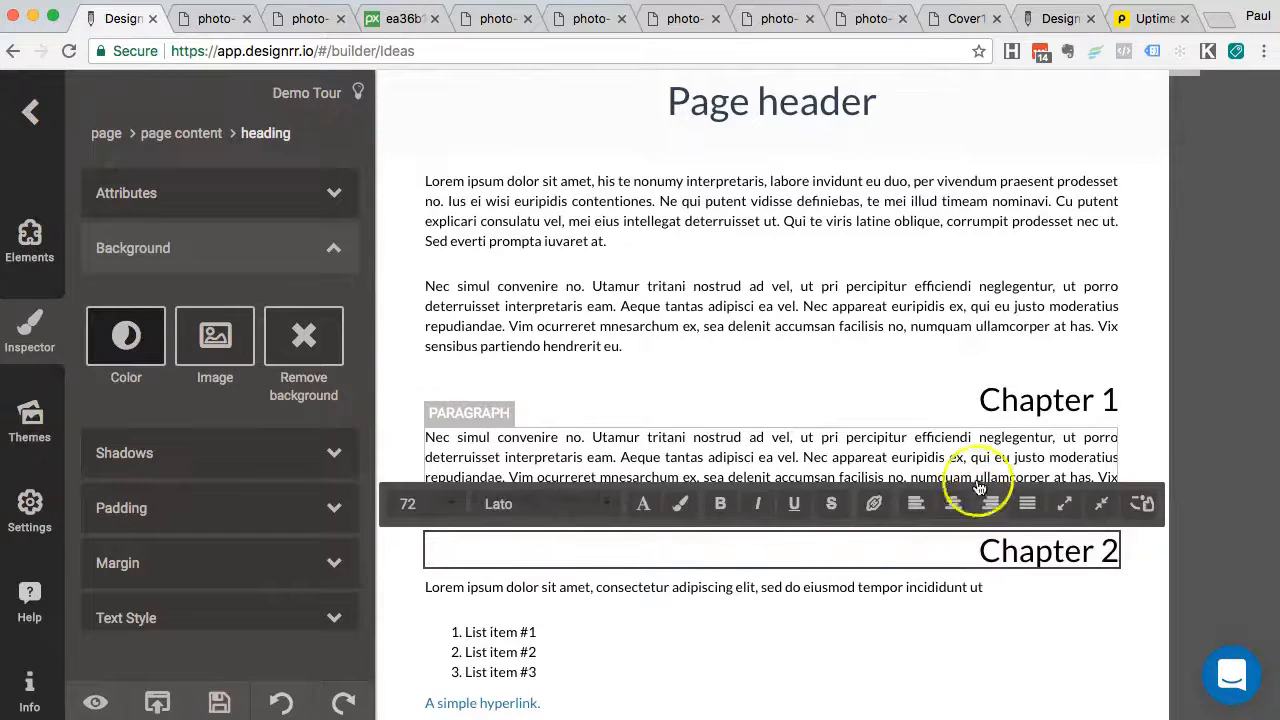
pyautogui.click(943, 366)
pyautogui.scroll(-1, 1130, 335)
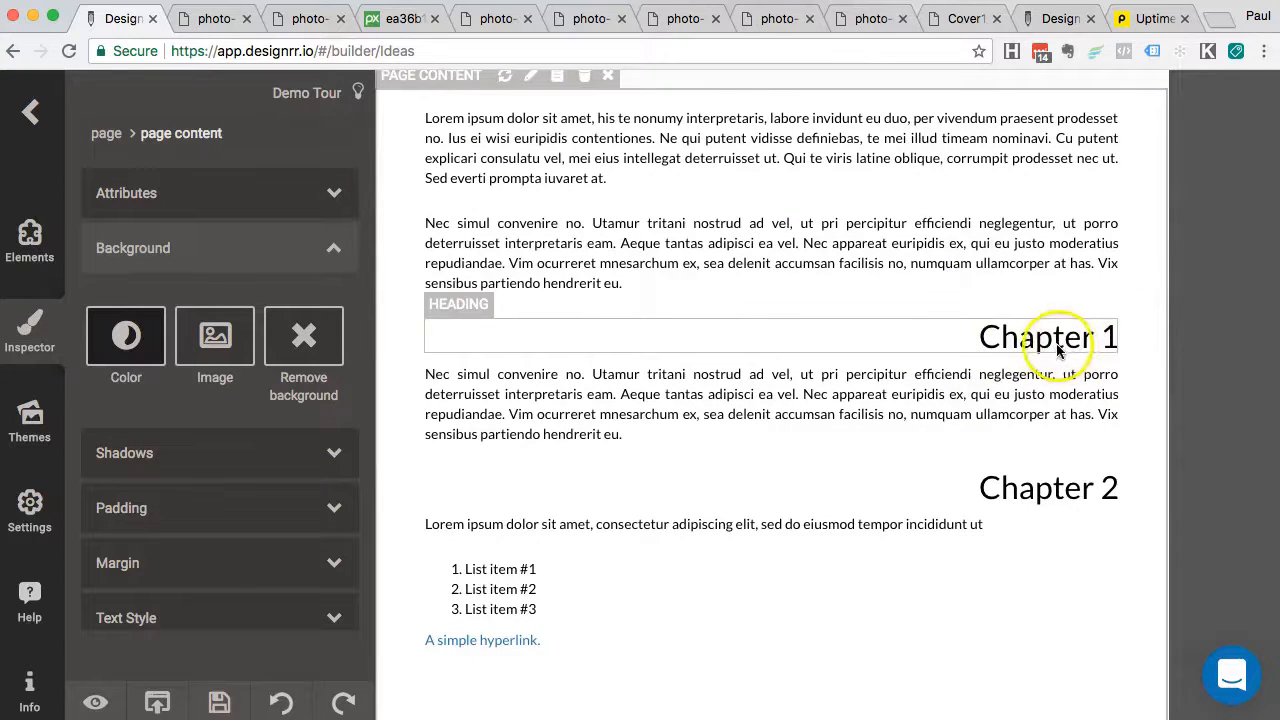
pyautogui.click(963, 350)
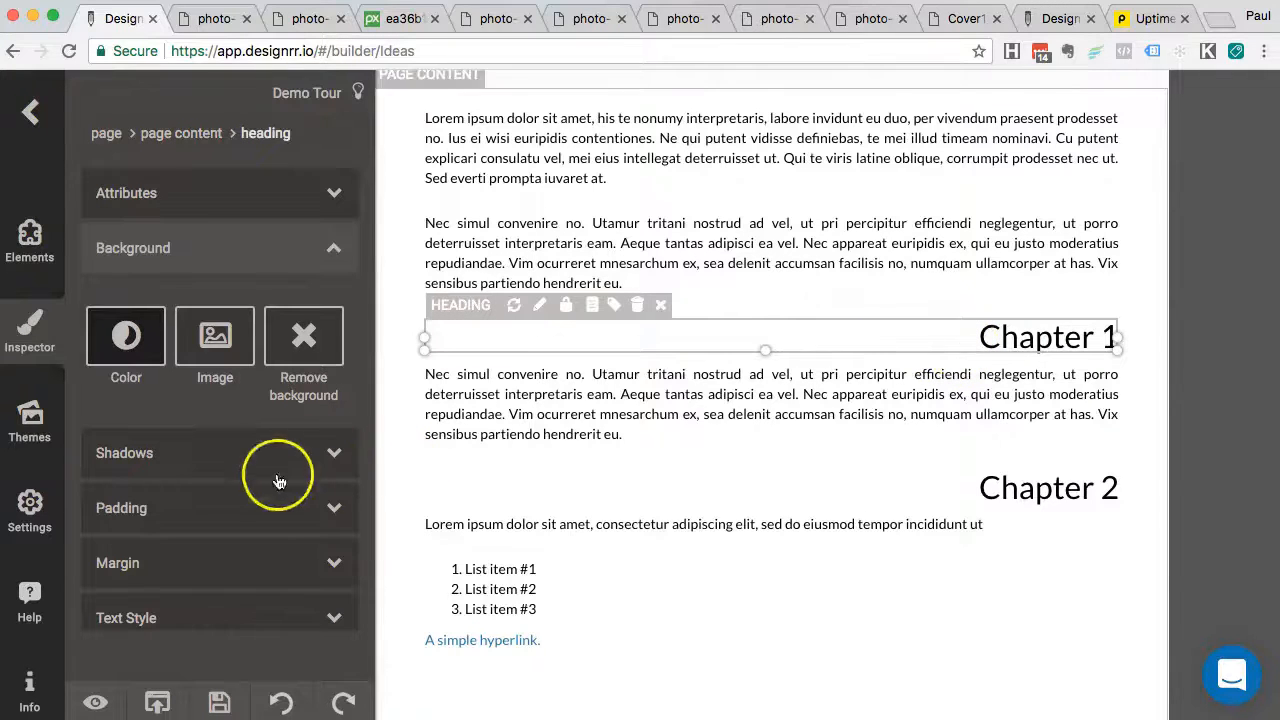
# Give the selected heading a solid bottom border in dark blue via Inspector > Border
pyautogui.scroll(-3, 262, 488)
pyautogui.click(223, 547)
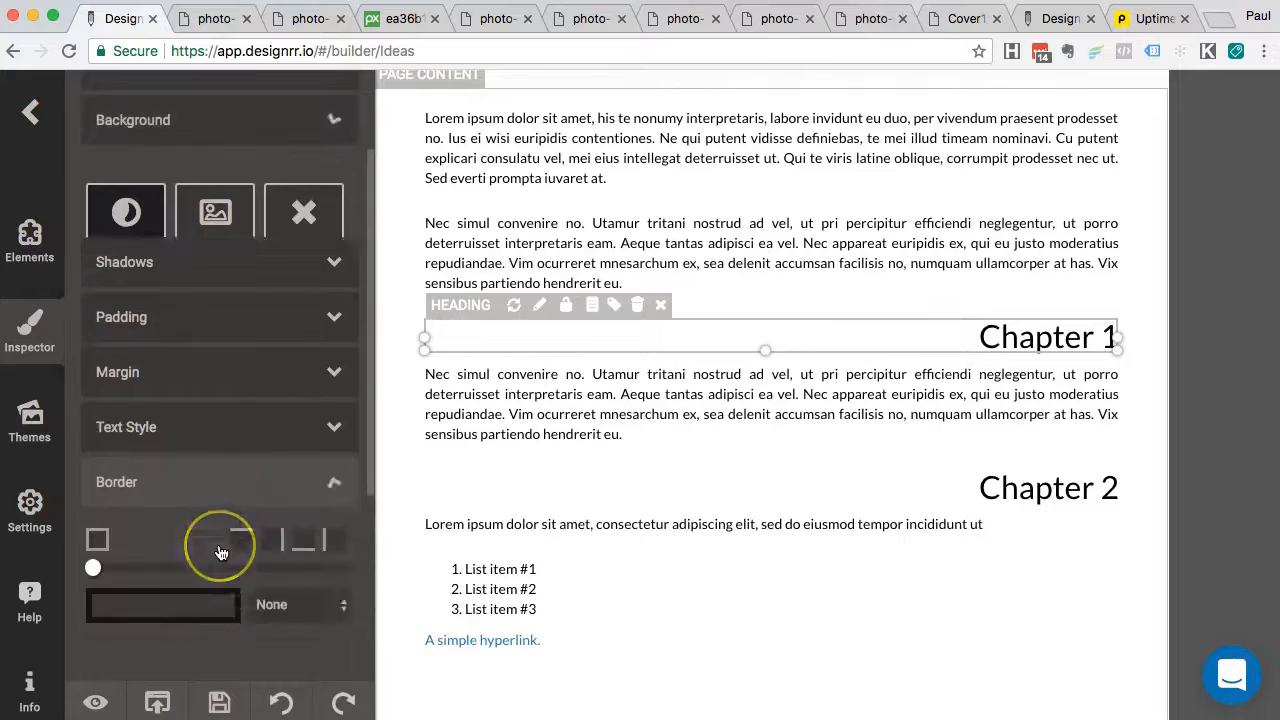
pyautogui.scroll(-5, 223, 549)
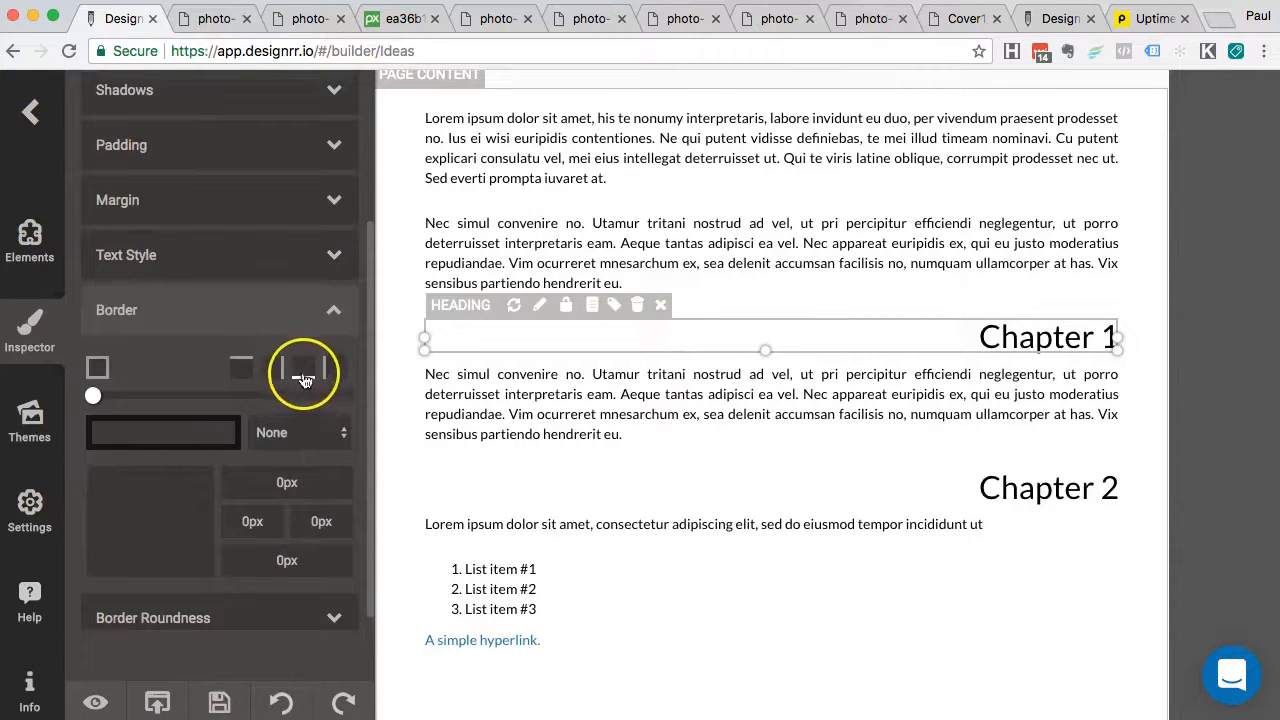
pyautogui.click(303, 385)
pyautogui.click(312, 433)
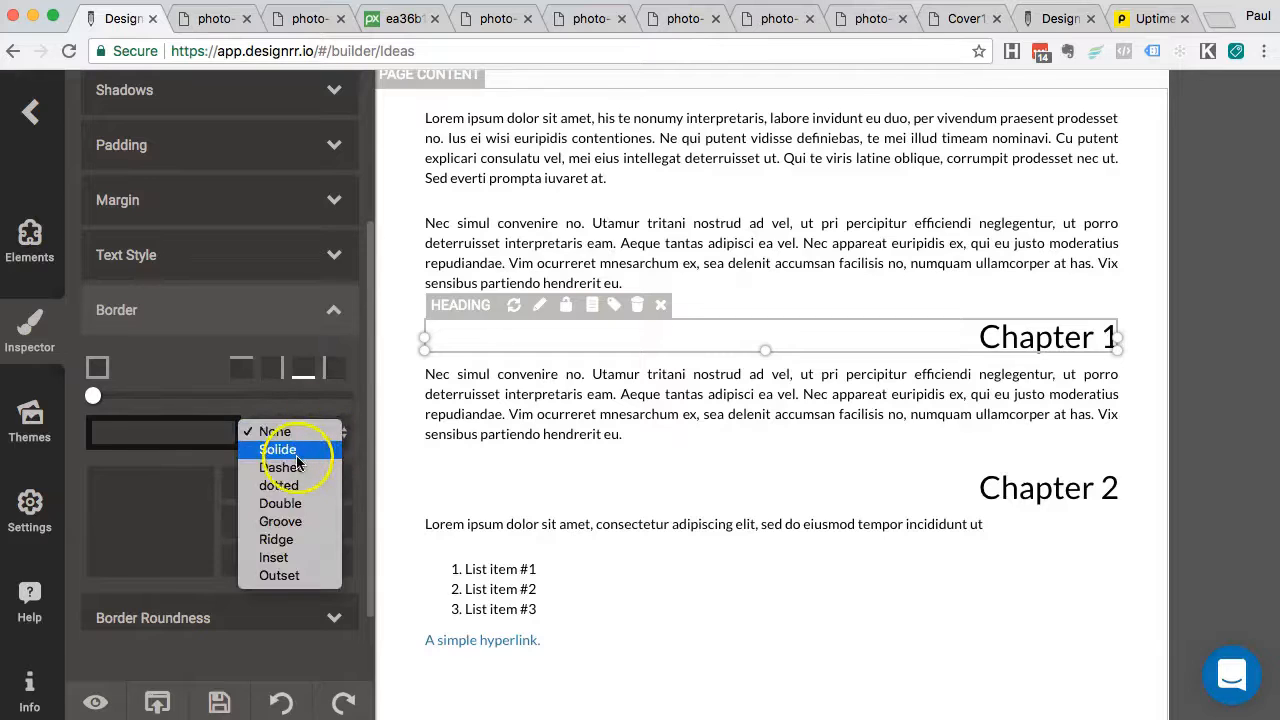
pyautogui.click(299, 452)
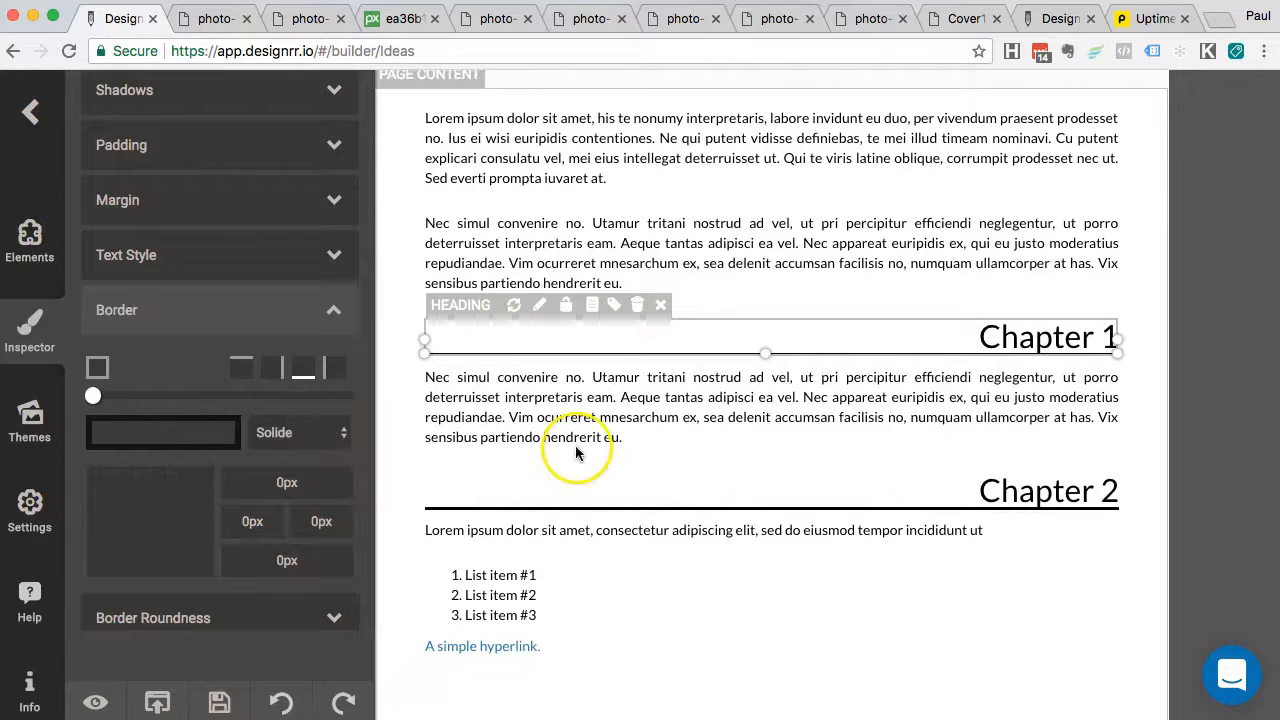
pyautogui.click(208, 437)
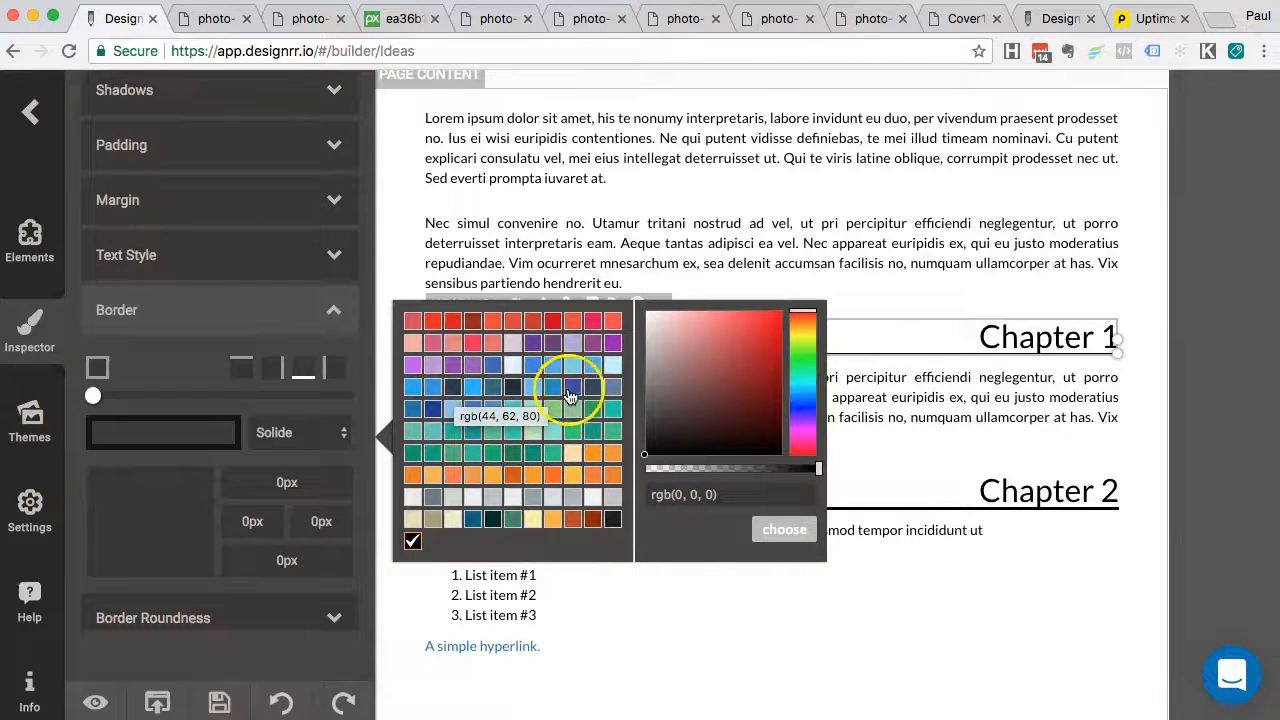
pyautogui.click(571, 391)
pyautogui.click(783, 530)
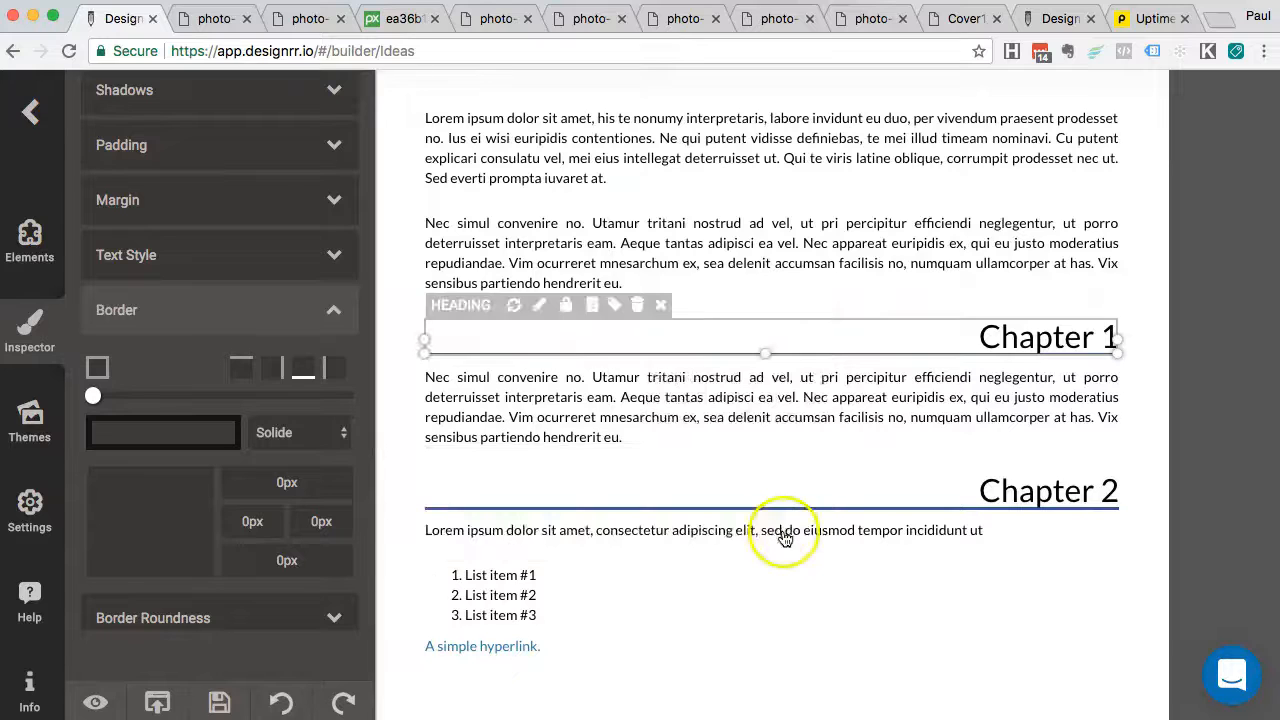
# Select the paragraph below Chapter 1 and then the first list item
pyautogui.click(716, 441)
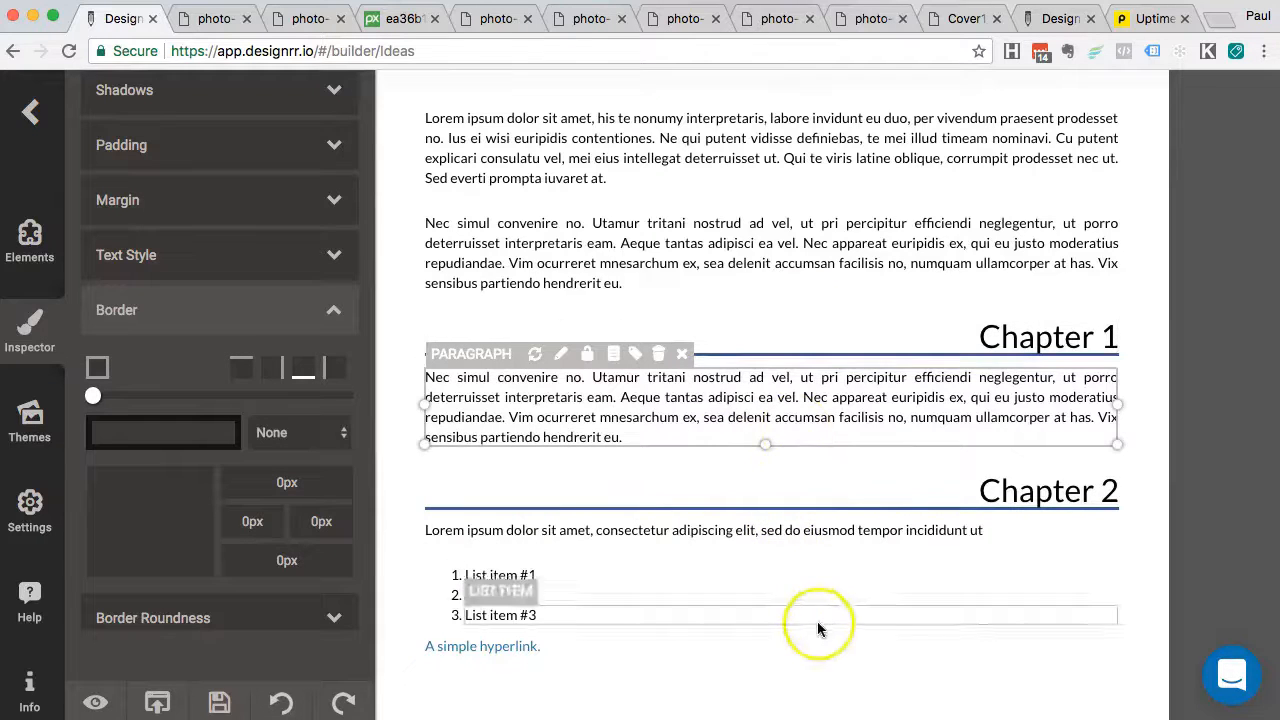
pyautogui.scroll(-2, 818, 628)
pyautogui.click(826, 519)
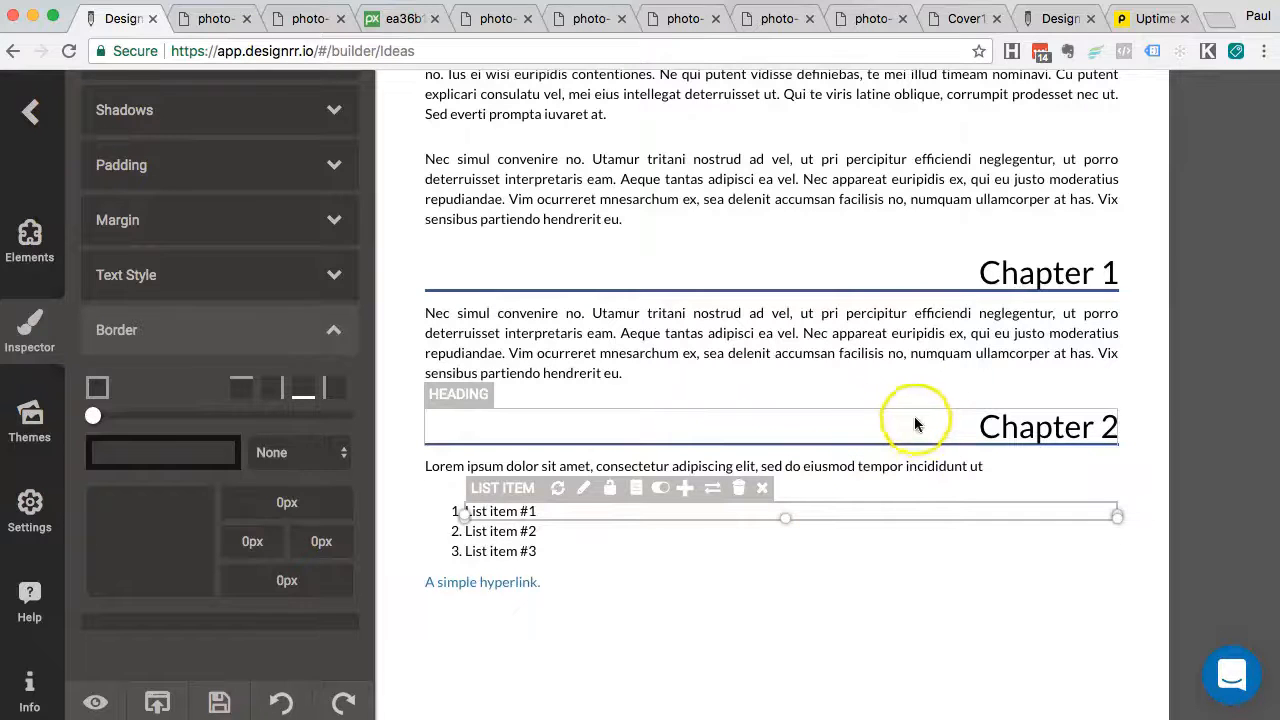
pyautogui.scroll(2, 873, 215)
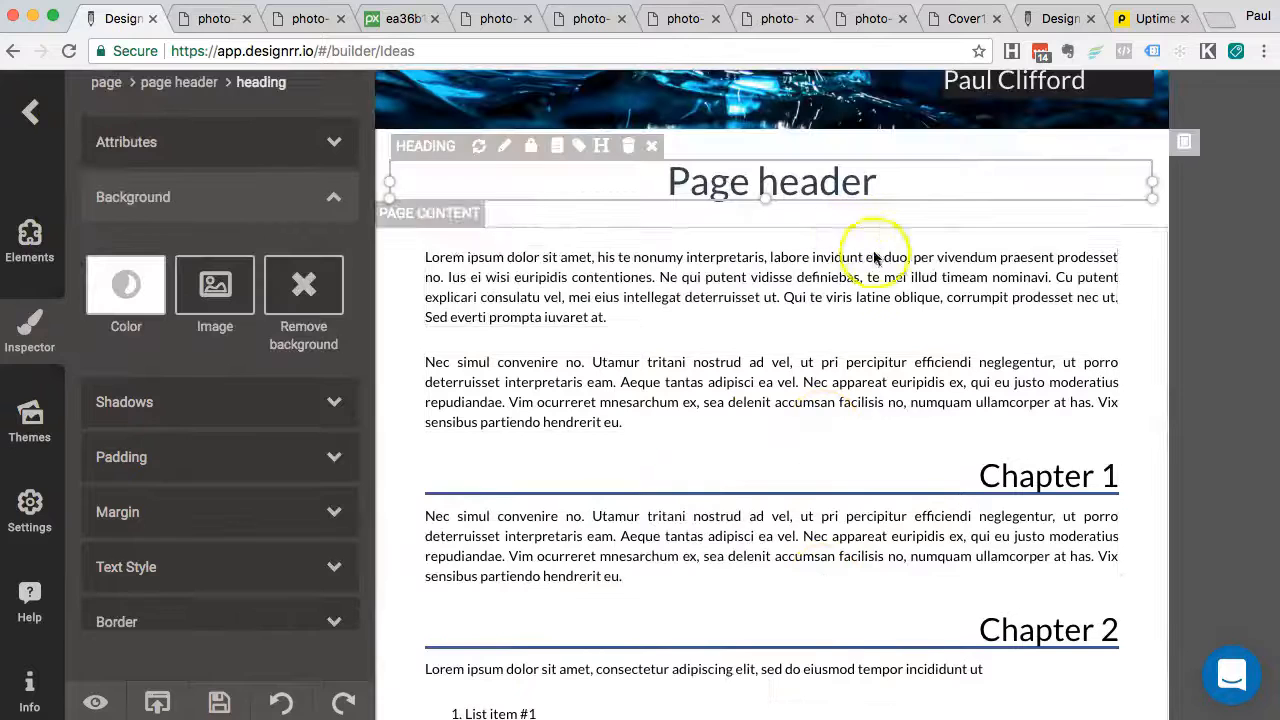
# Select the first body paragraph and expand its Text Style settings in the Inspector
pyautogui.click(893, 264)
pyautogui.scroll(5, 895, 270)
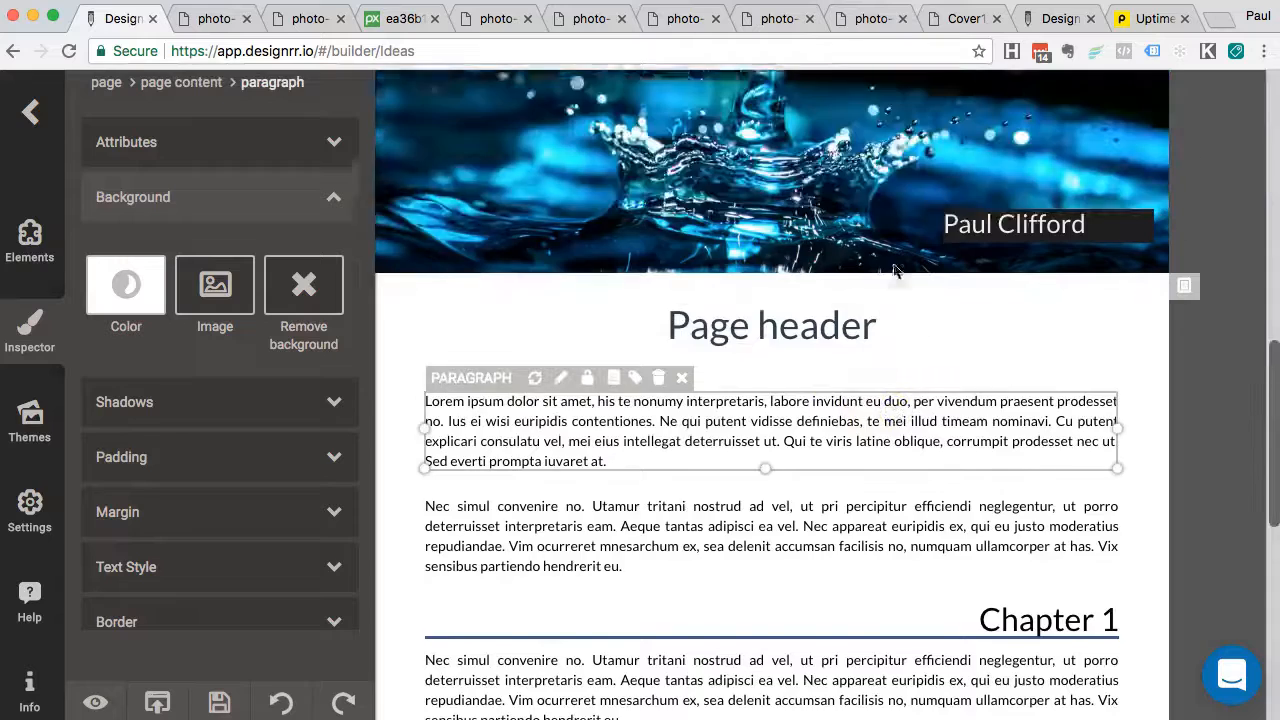
pyautogui.scroll(5, 875, 157)
pyautogui.scroll(-6, 875, 157)
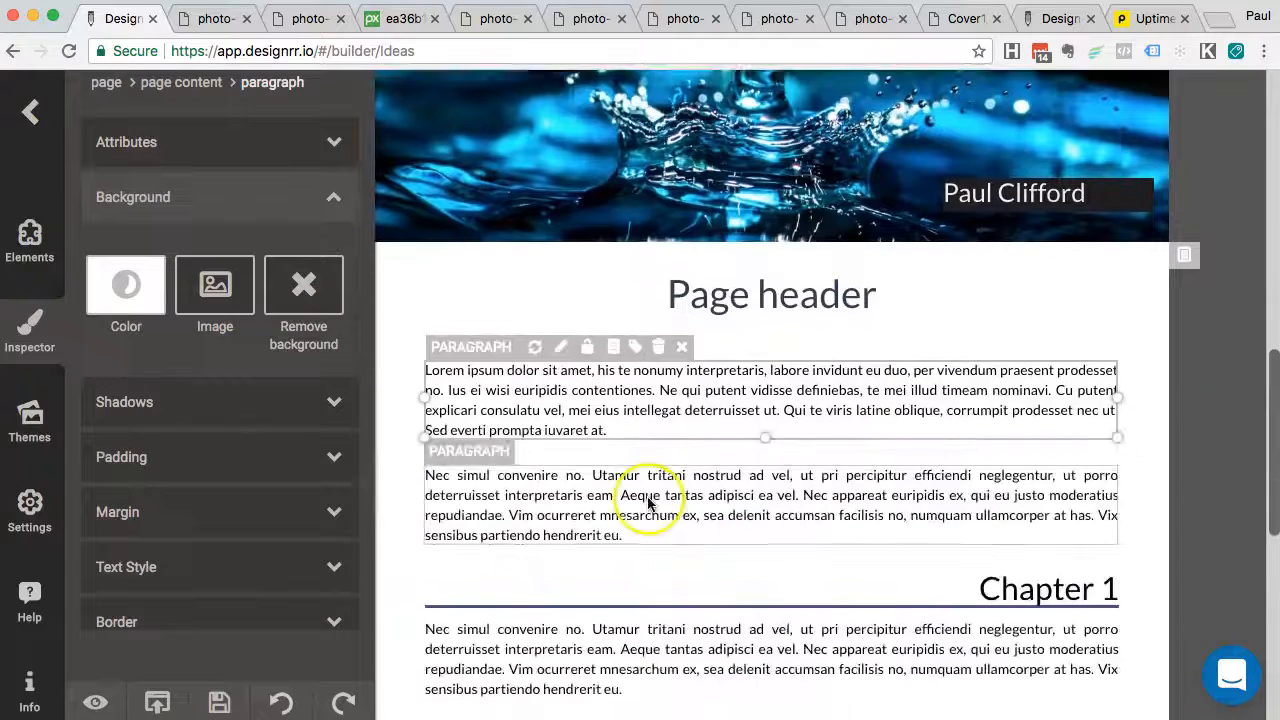
pyautogui.scroll(-3, 648, 503)
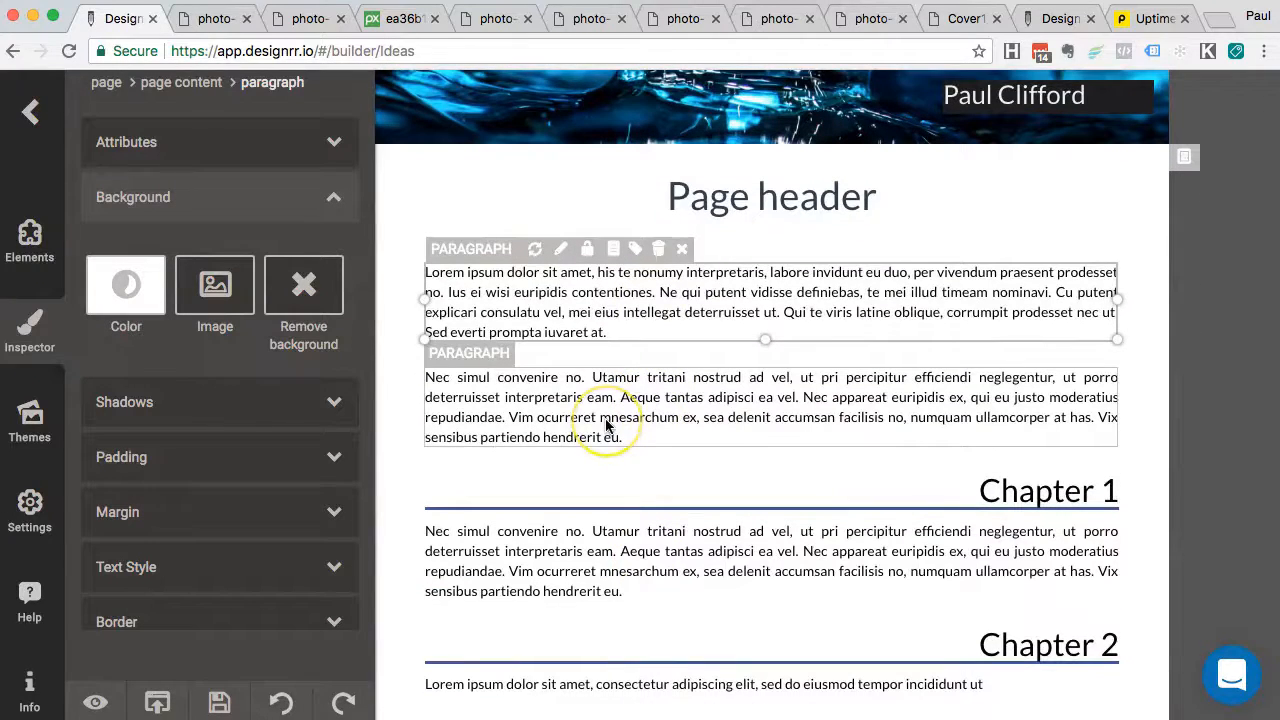
pyautogui.click(693, 425)
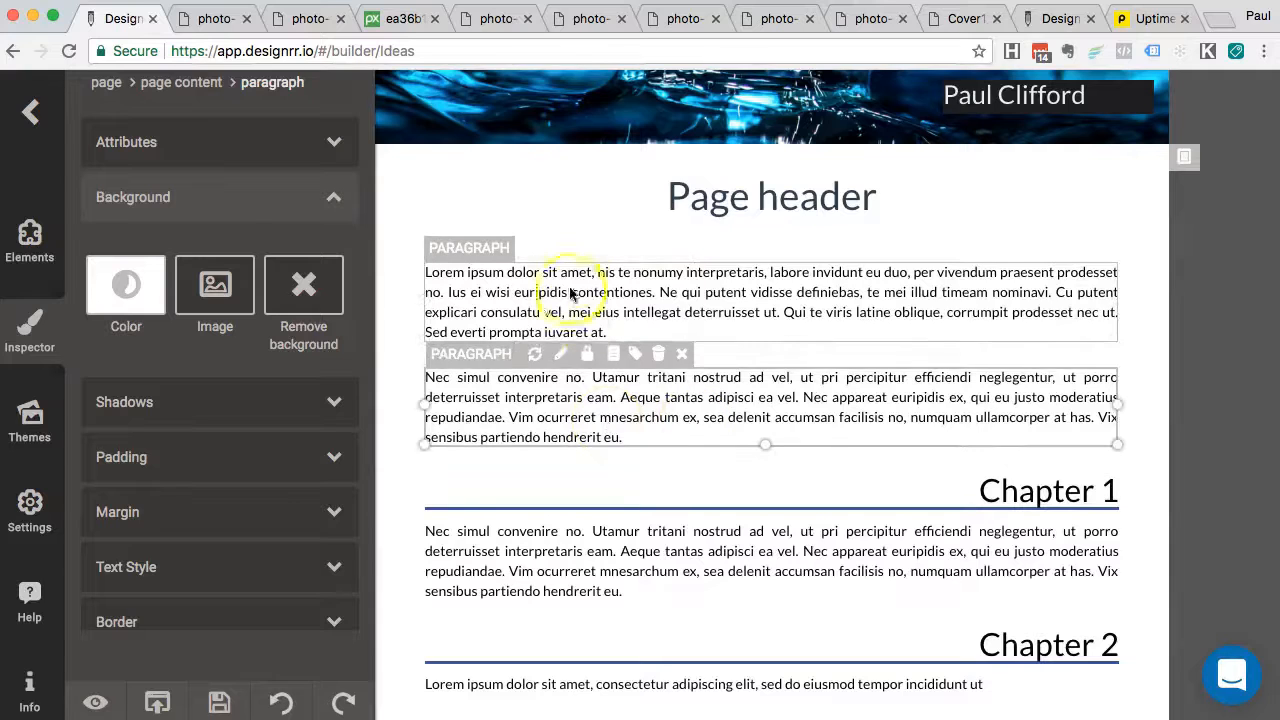
pyautogui.click(448, 280)
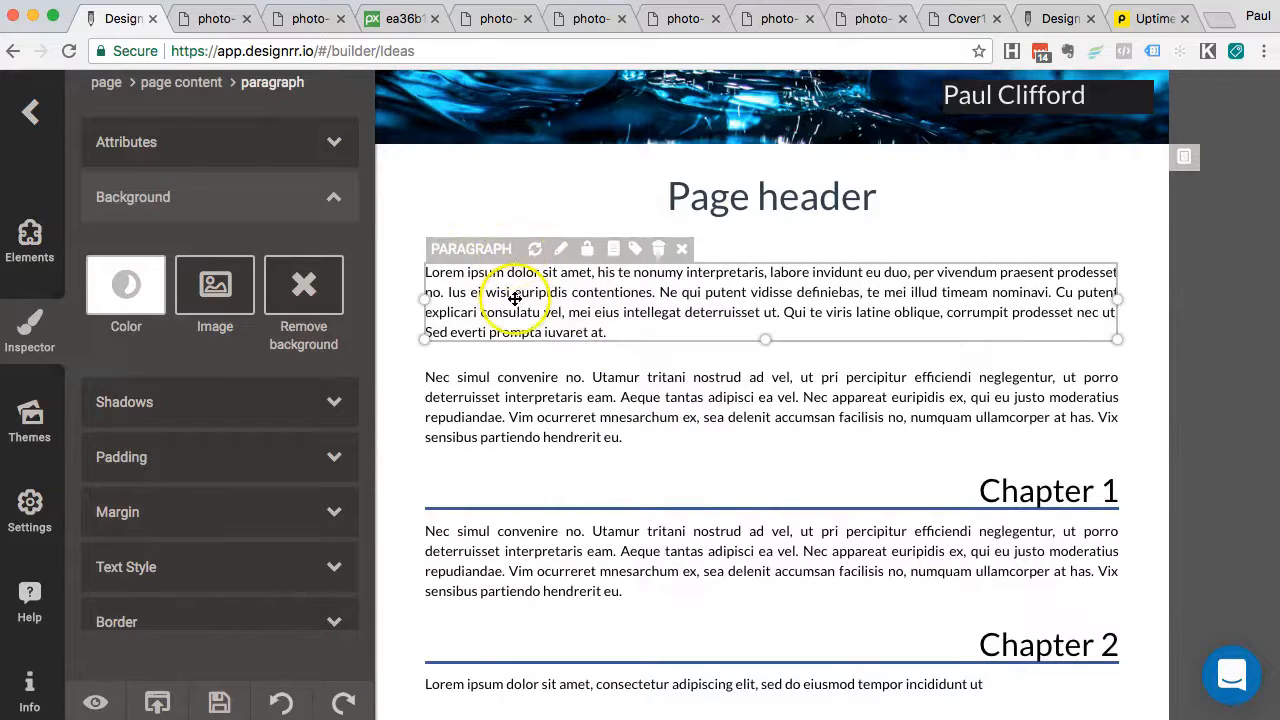
pyautogui.scroll(-1, 514, 305)
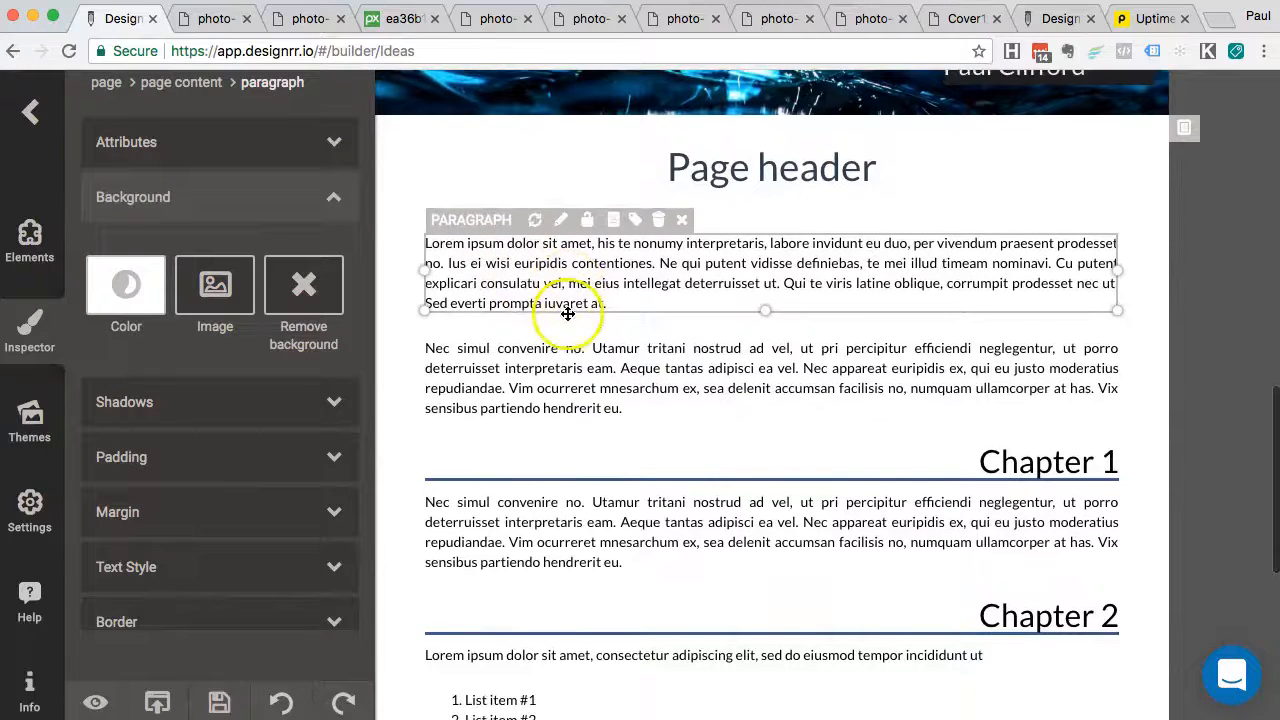
pyautogui.click(514, 395)
pyautogui.click(533, 265)
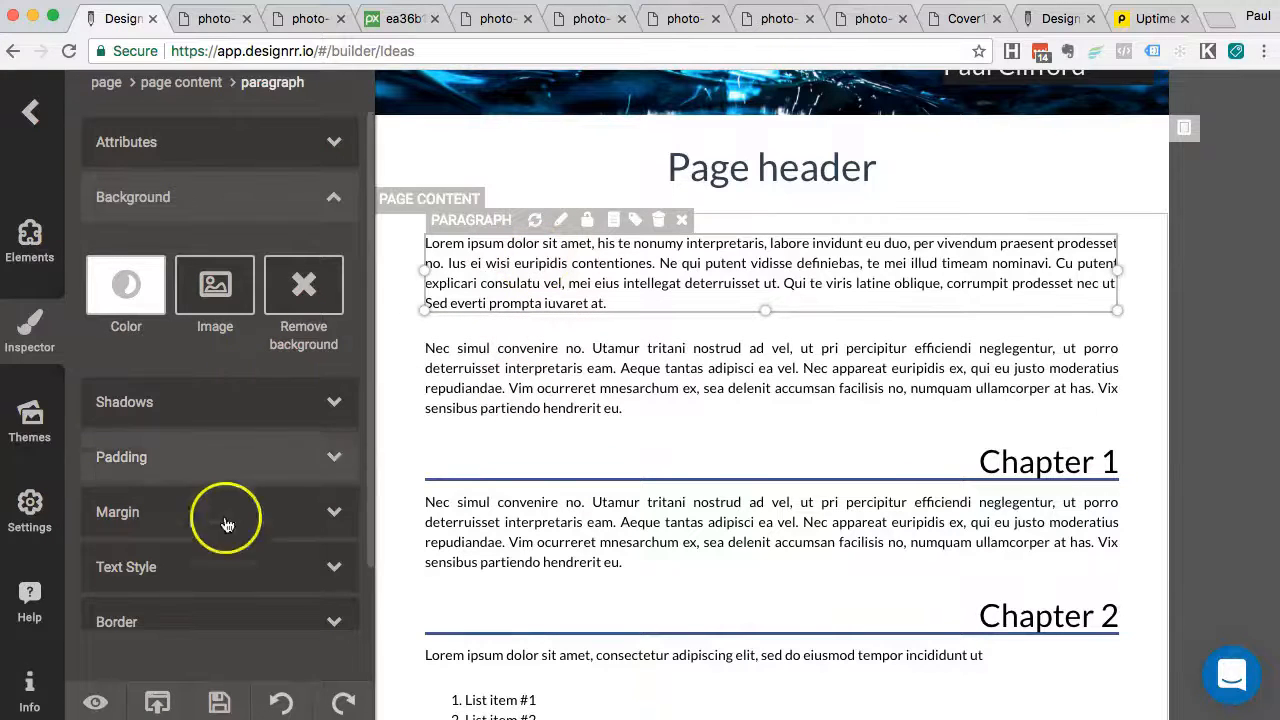
pyautogui.scroll(-1, 200, 520)
pyautogui.click(150, 529)
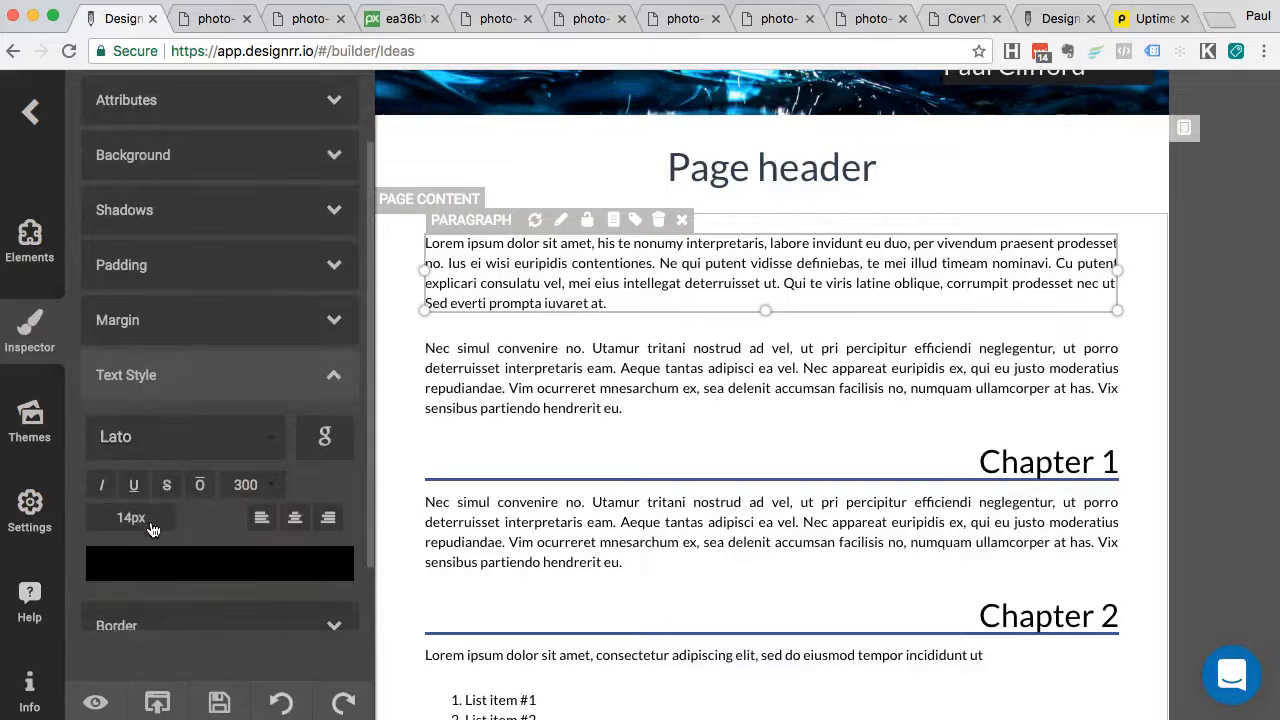
# Change the first body paragraph's font size from 14px to 16px
pyautogui.click(519, 287)
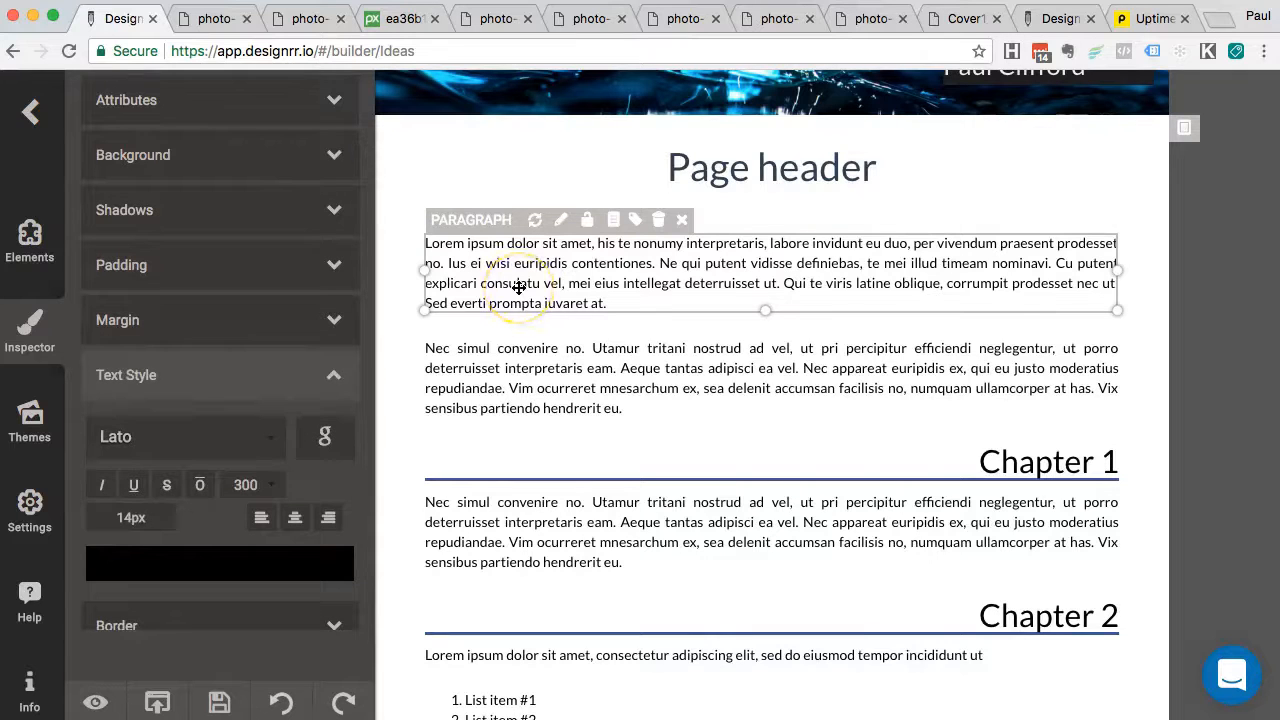
pyautogui.click(662, 390)
pyautogui.scroll(-3, 640, 380)
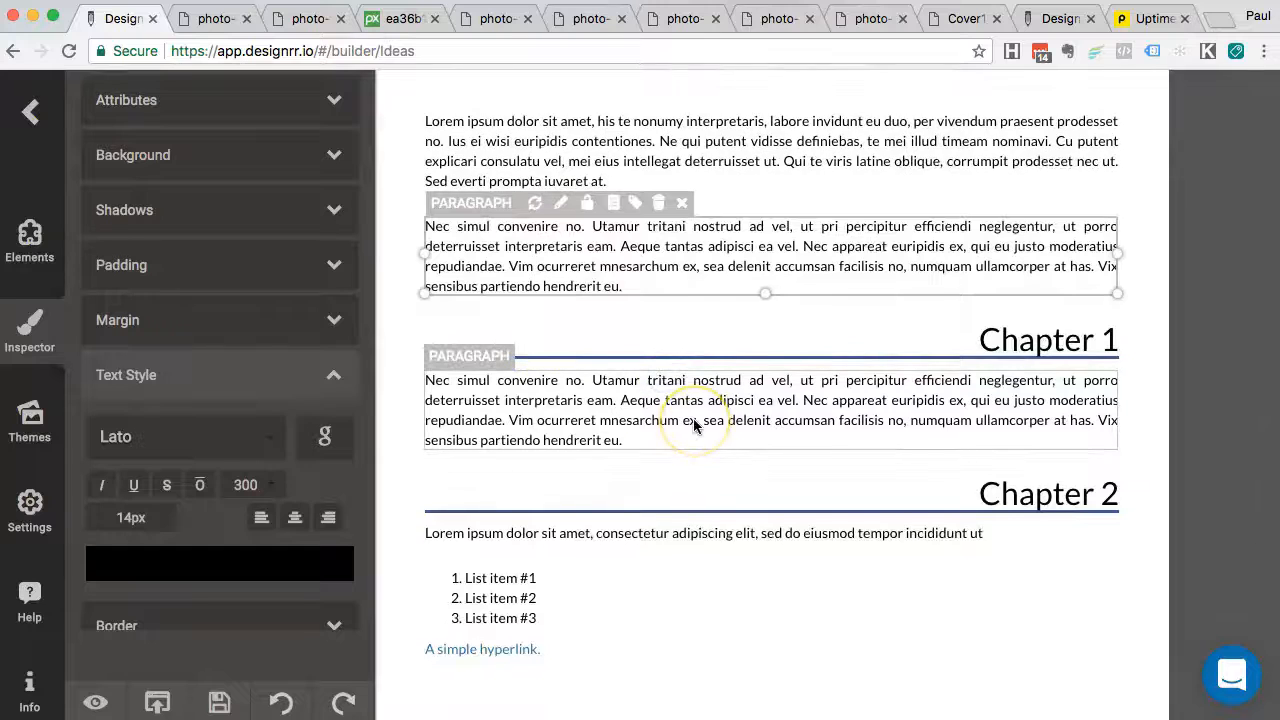
pyautogui.scroll(-3, 695, 425)
pyautogui.click(706, 286)
pyautogui.scroll(3, 705, 287)
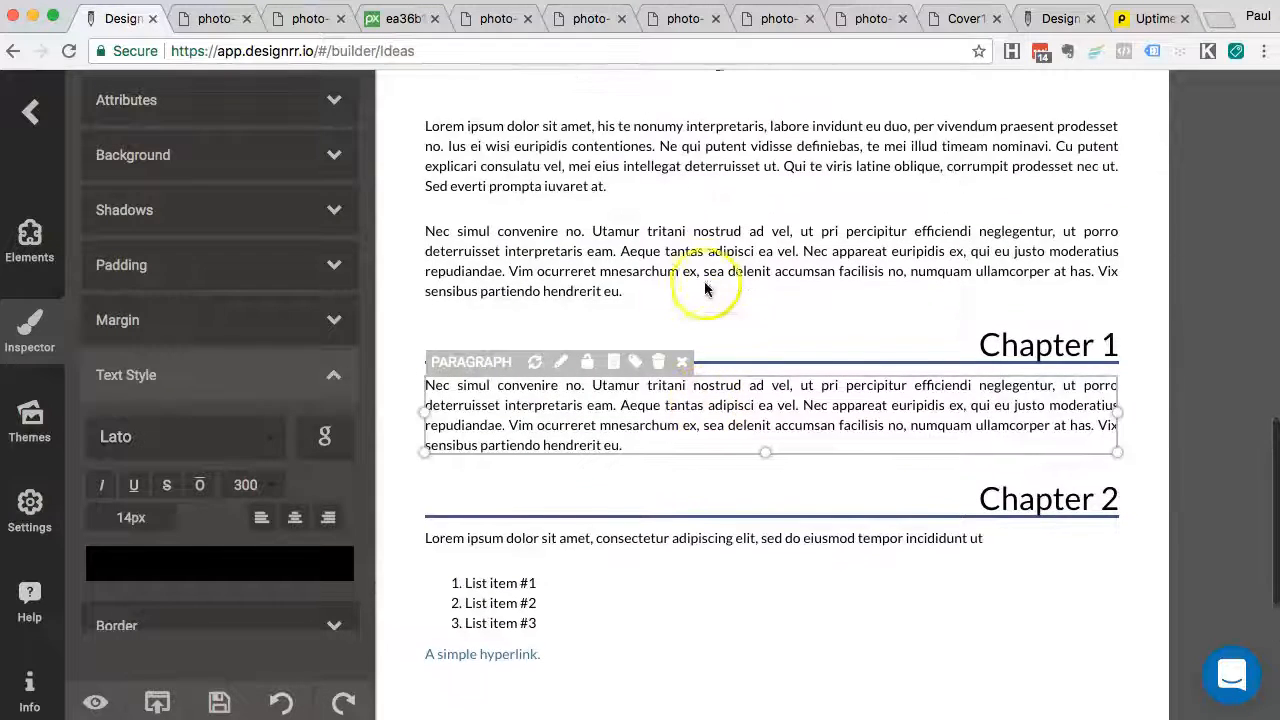
pyautogui.click(677, 285)
pyautogui.scroll(3, 700, 275)
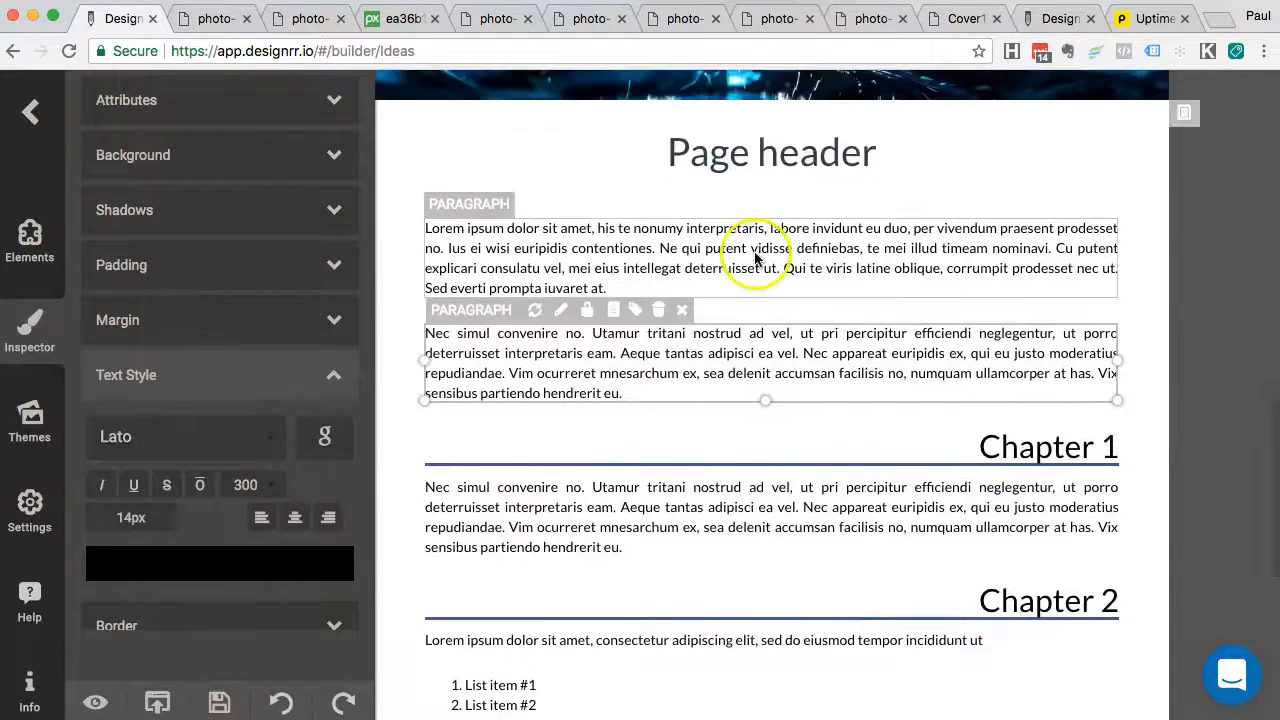
pyautogui.click(755, 258)
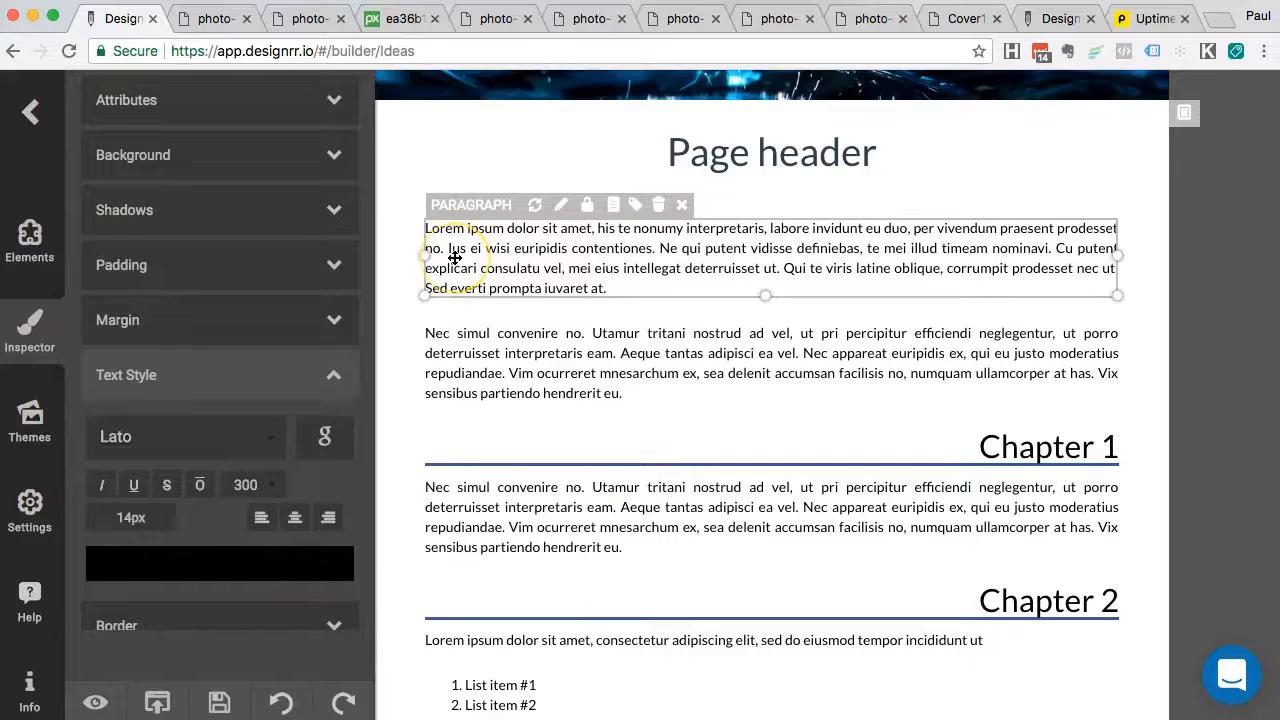
pyautogui.scroll(-1, 455, 258)
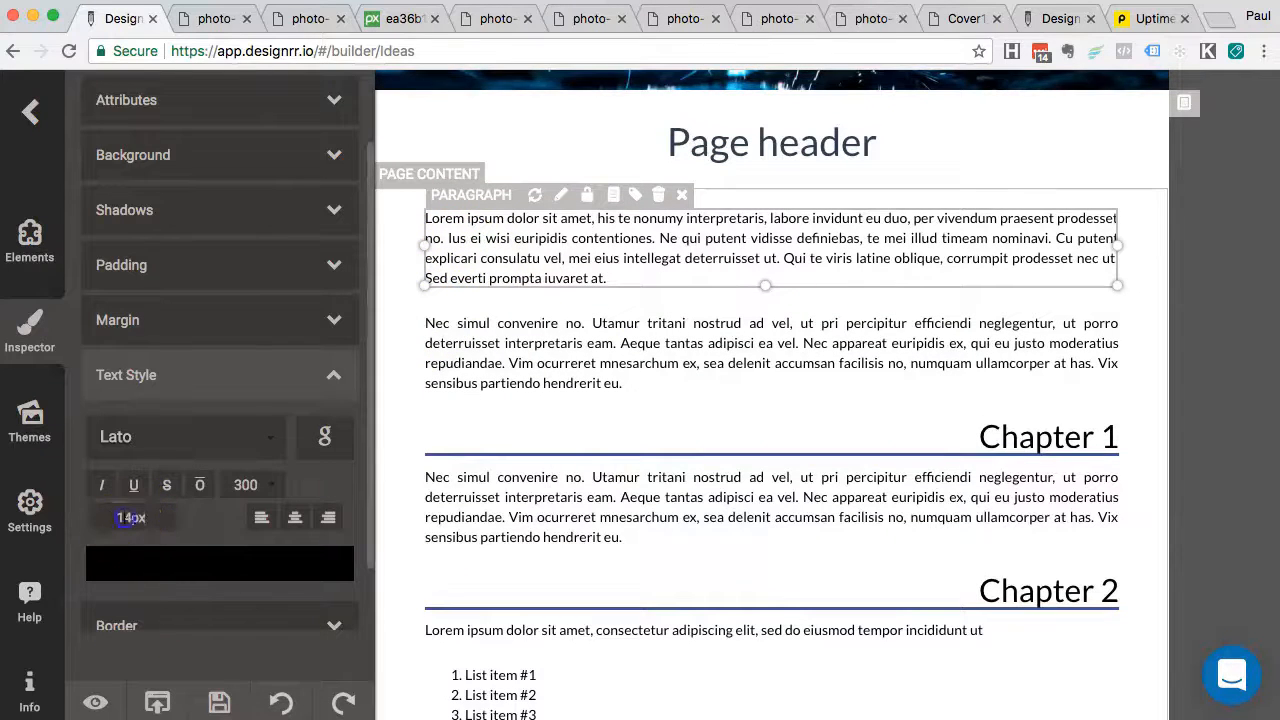
pyautogui.write('16')
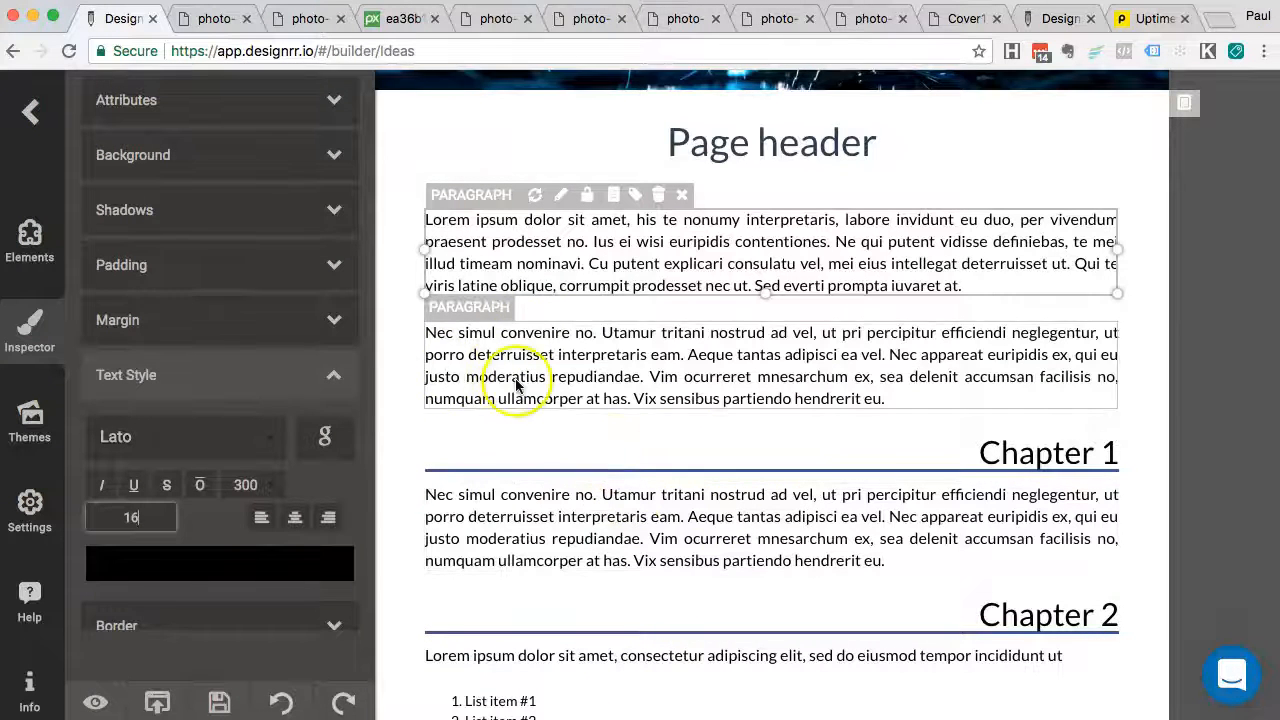
pyautogui.scroll(3, 625, 245)
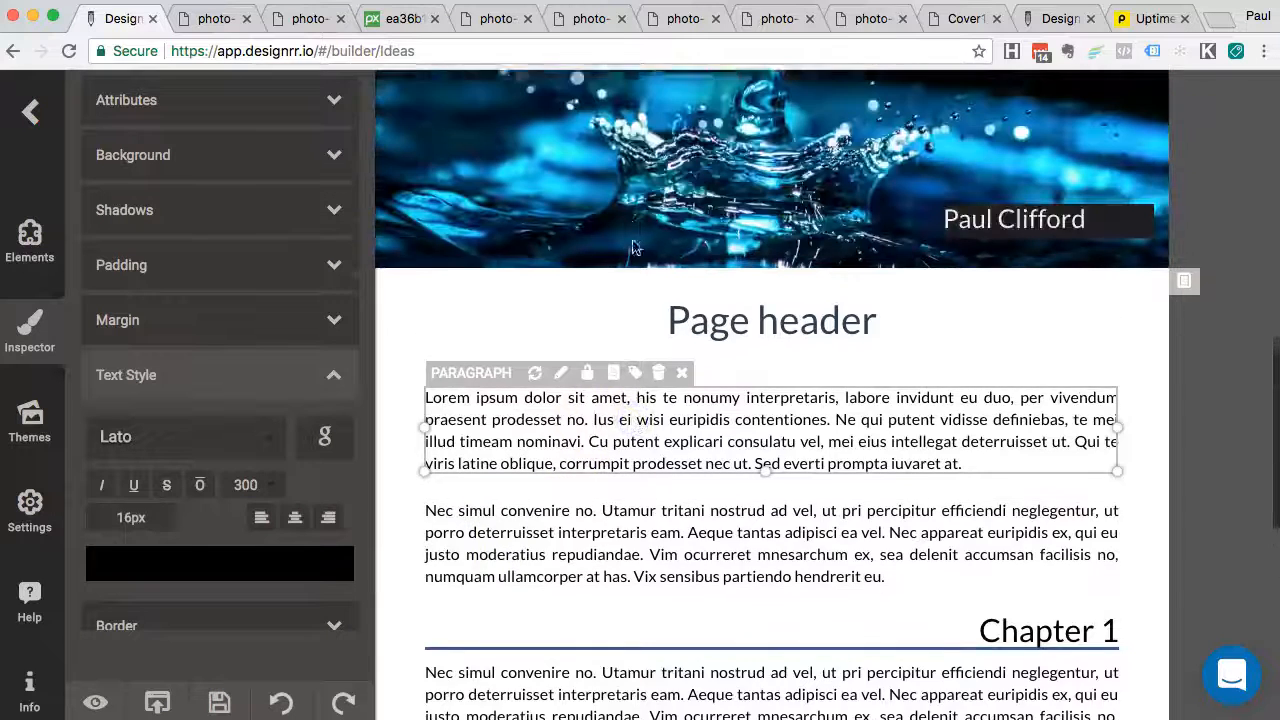
pyautogui.scroll(8, 633, 247)
pyautogui.scroll(-2, 600, 411)
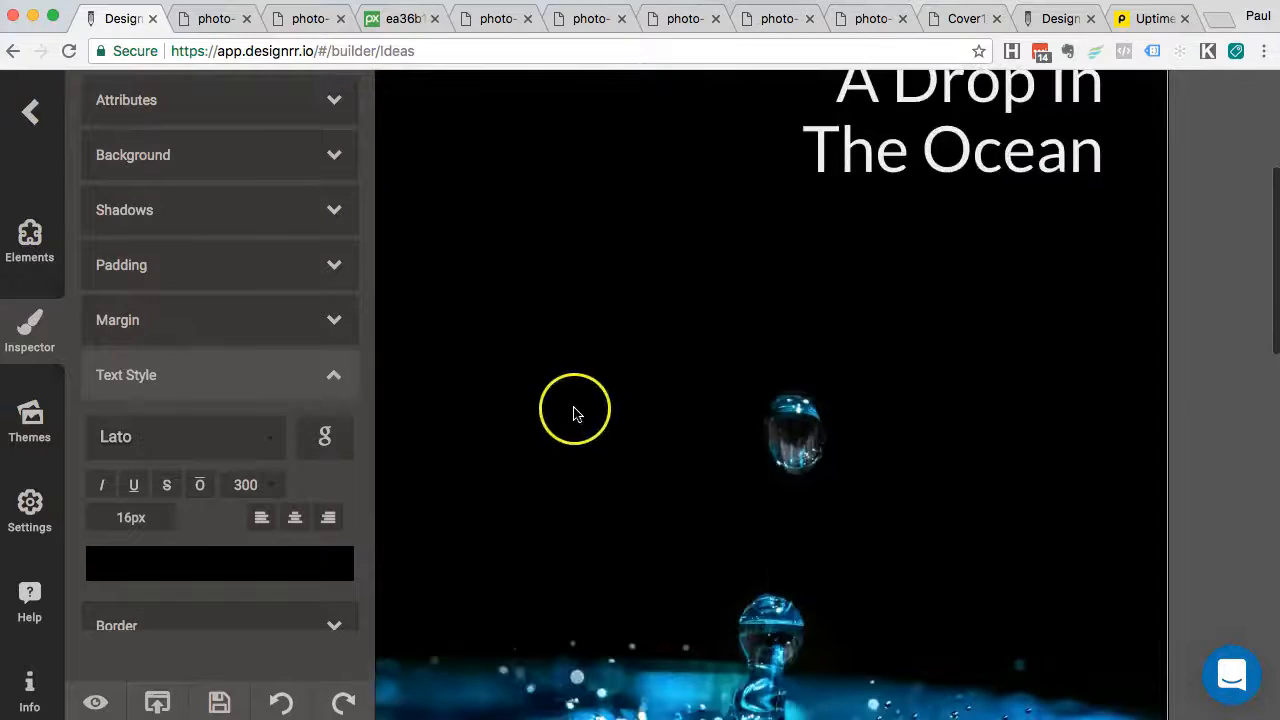
pyautogui.scroll(2, 577, 420)
pyautogui.scroll(1, 578, 440)
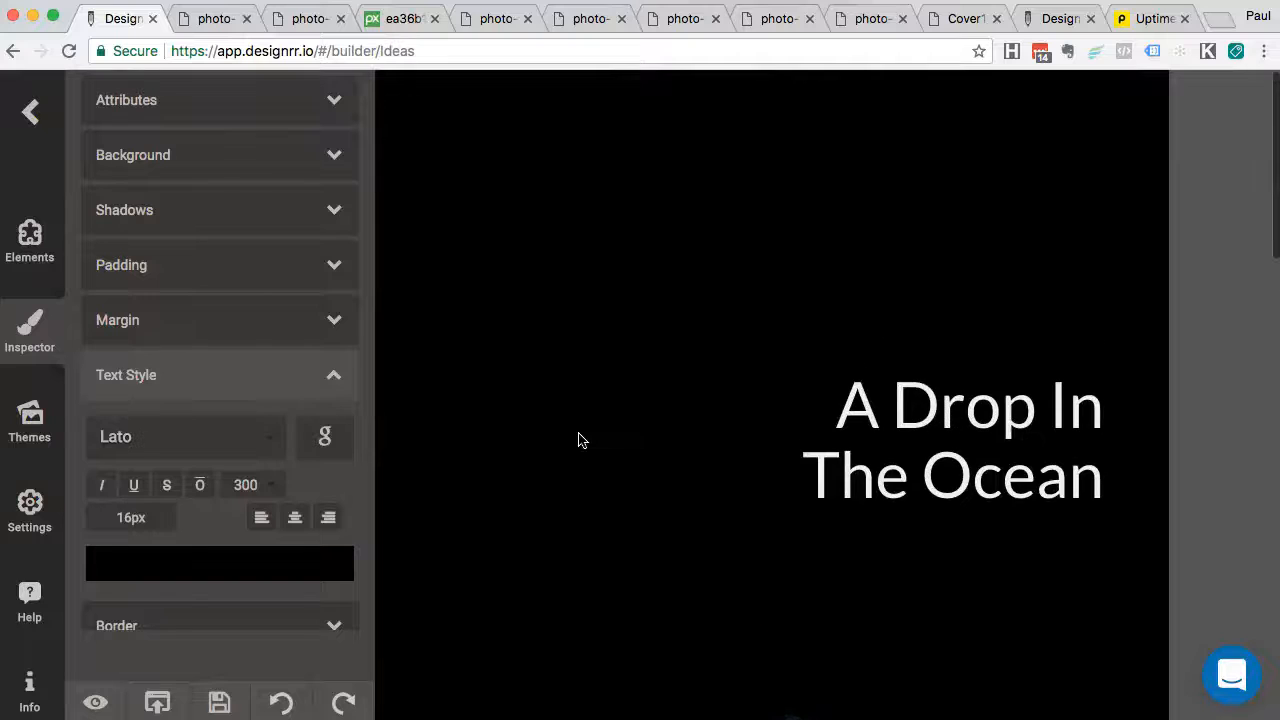
pyautogui.scroll(-5, 578, 440)
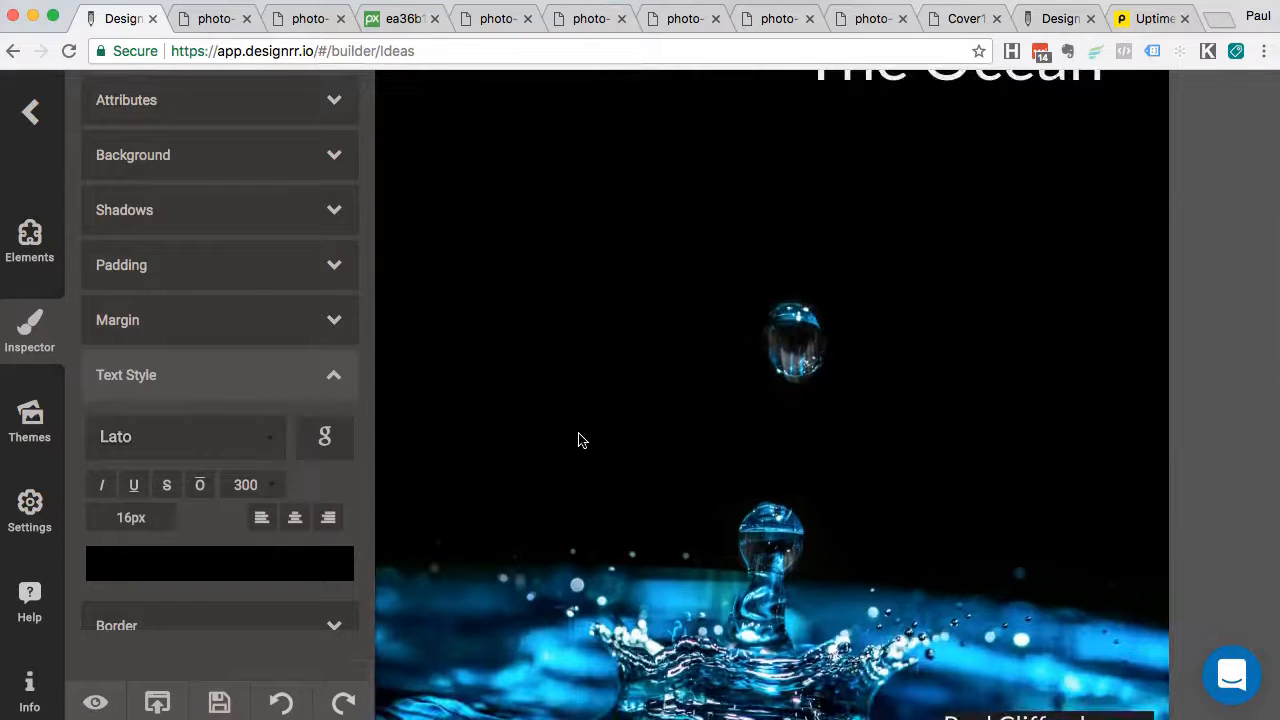